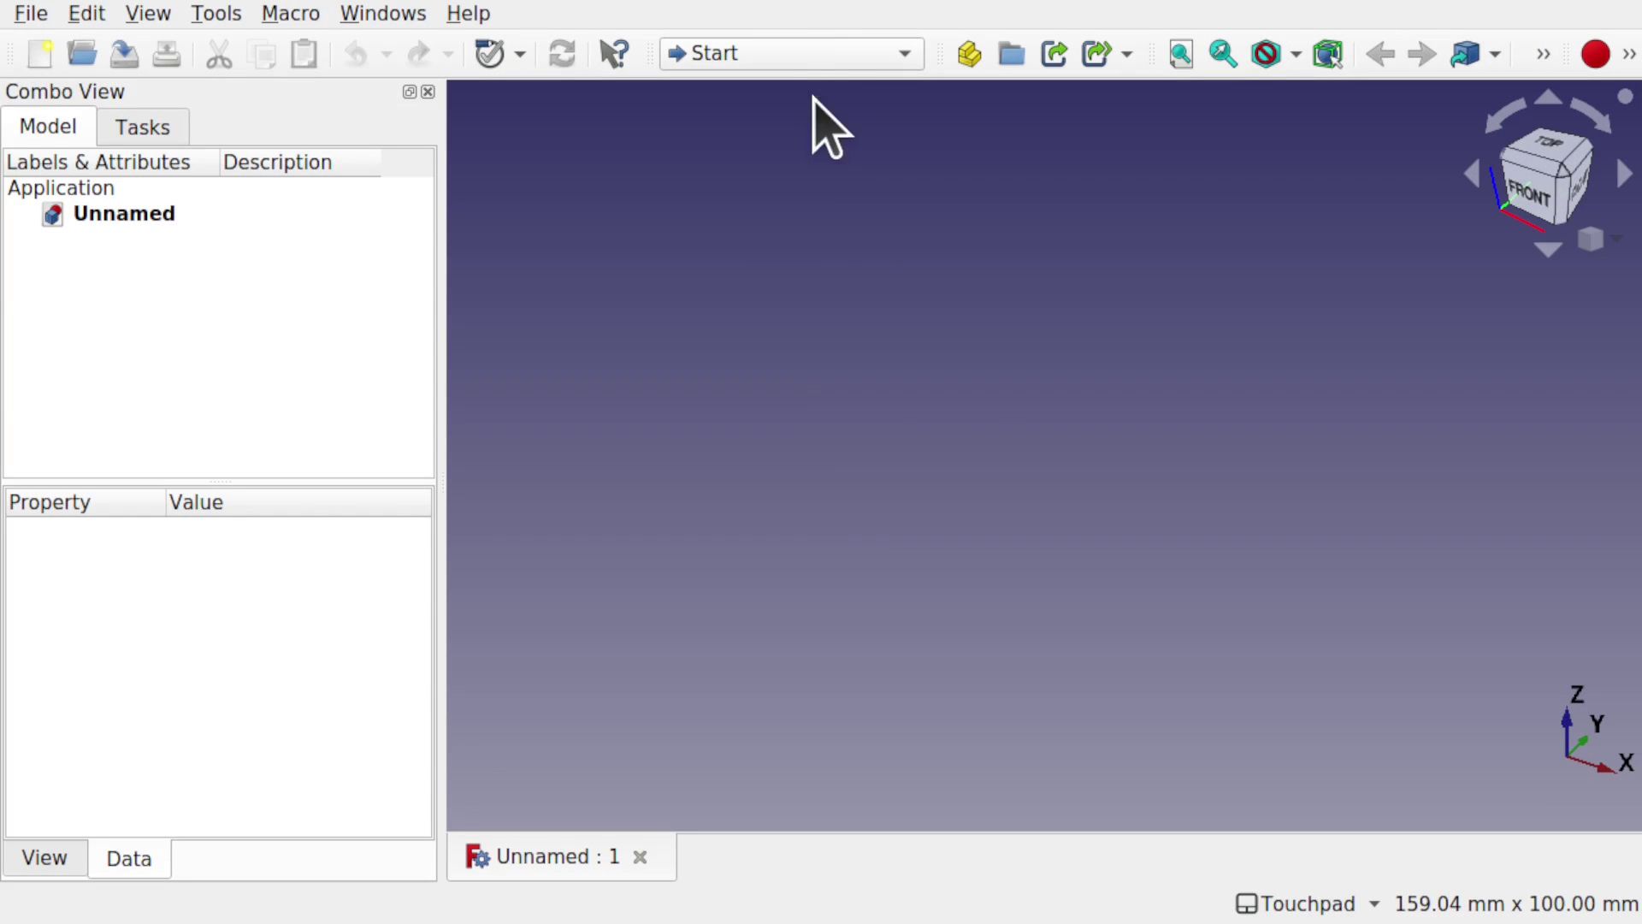
# Step: Switch to the Part Design workbench, create a new body and start a sketch on its XZ plane
pyautogui.click(819, 62)
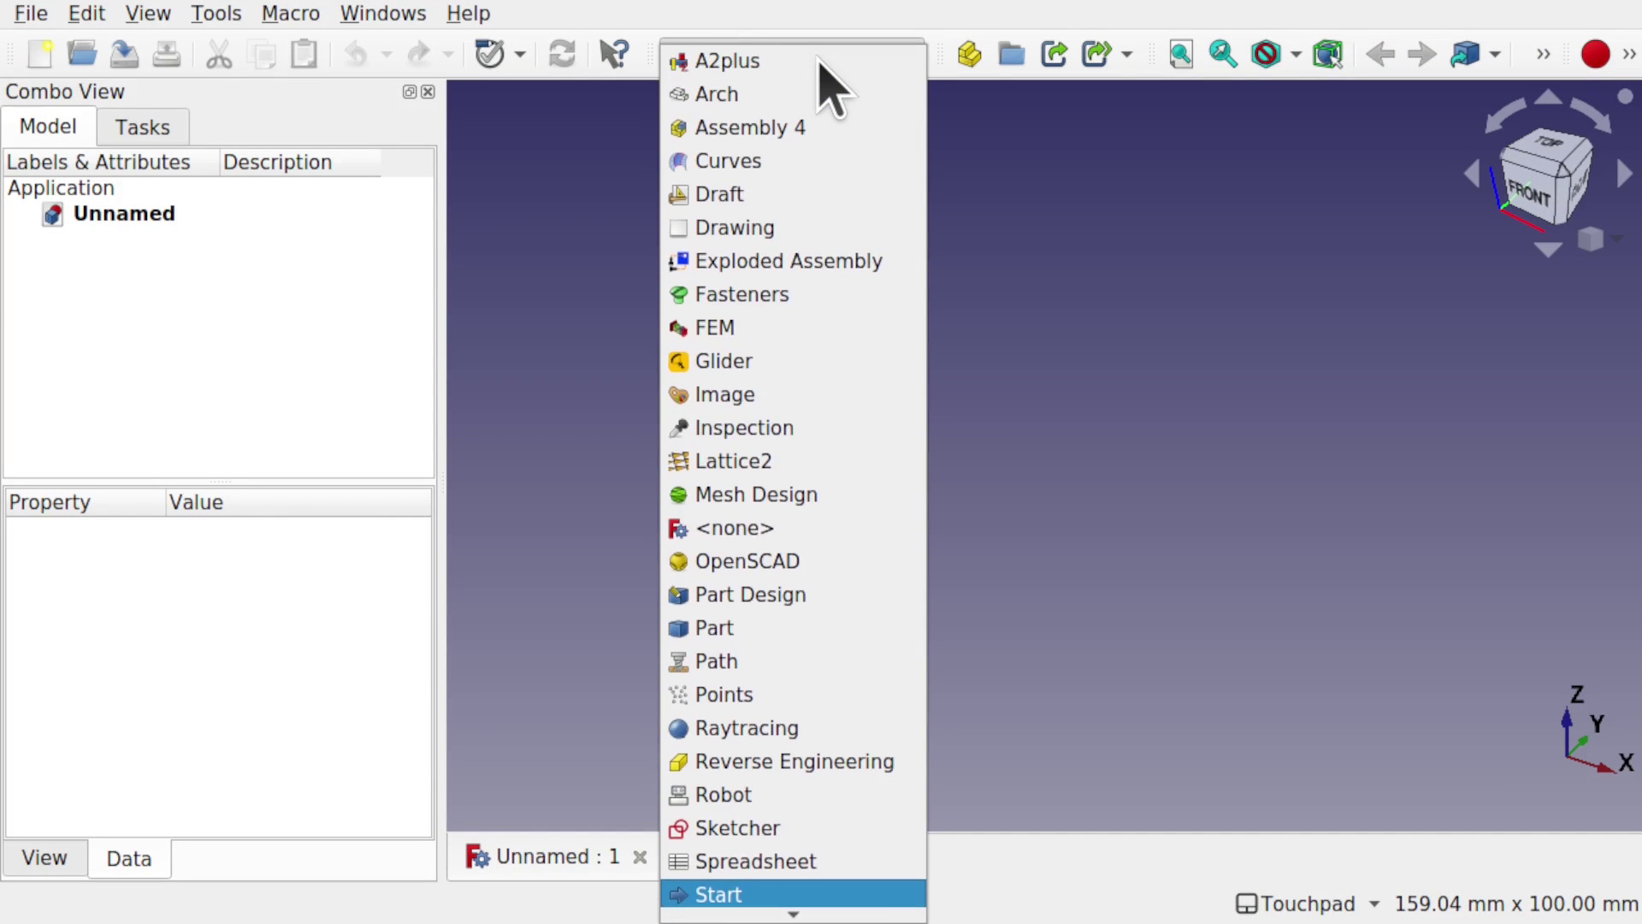
pyautogui.click(865, 596)
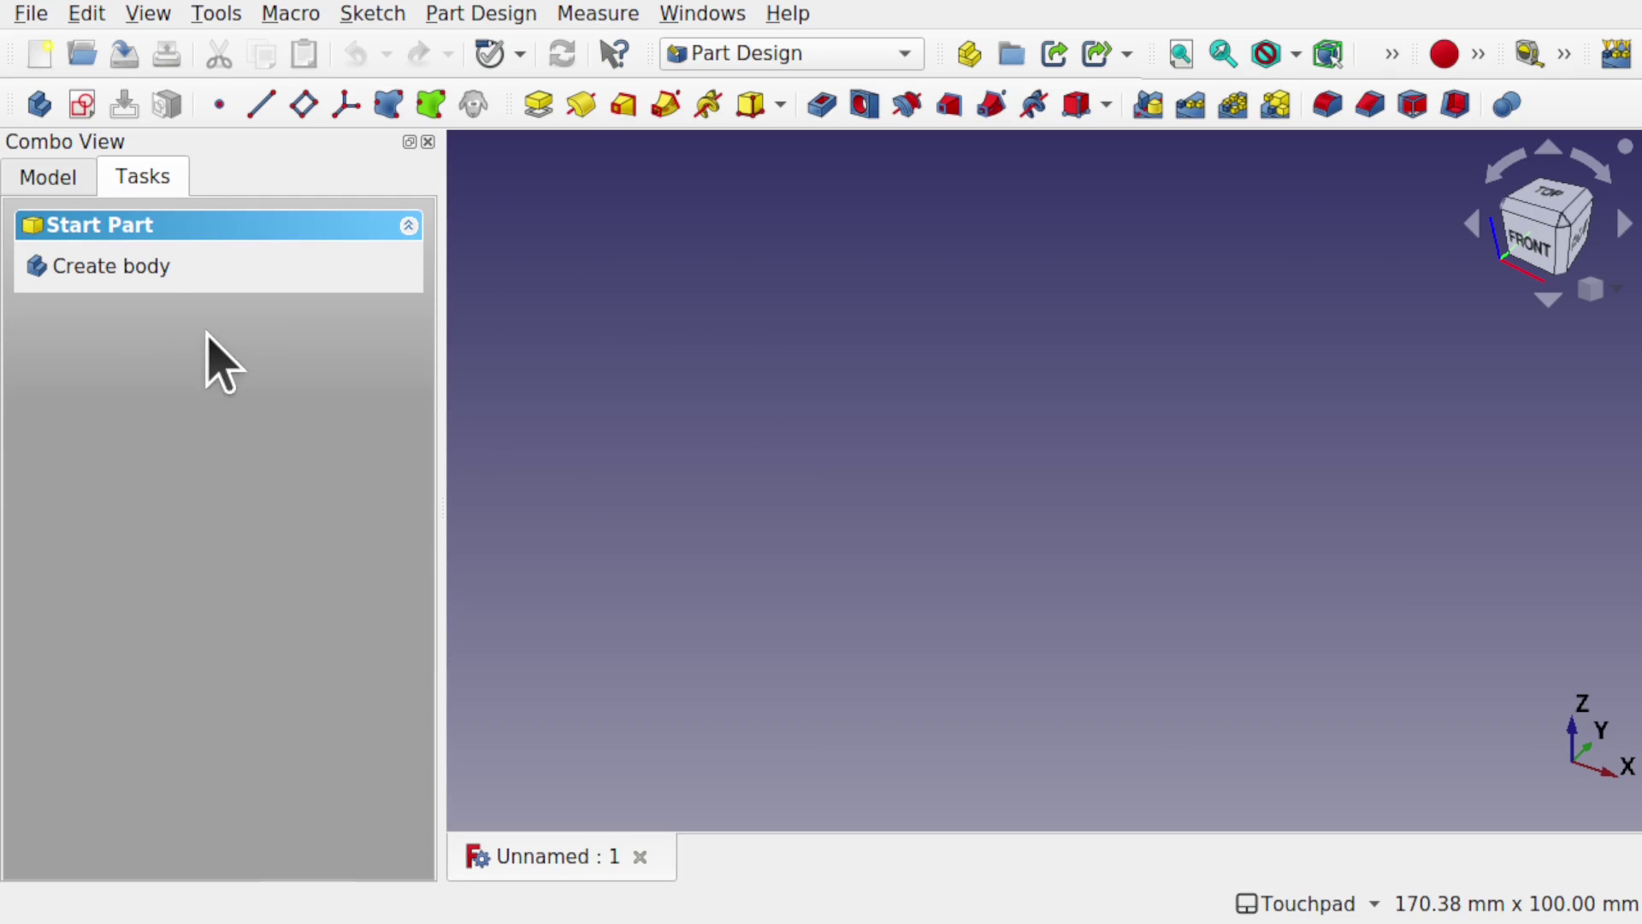
pyautogui.click(107, 272)
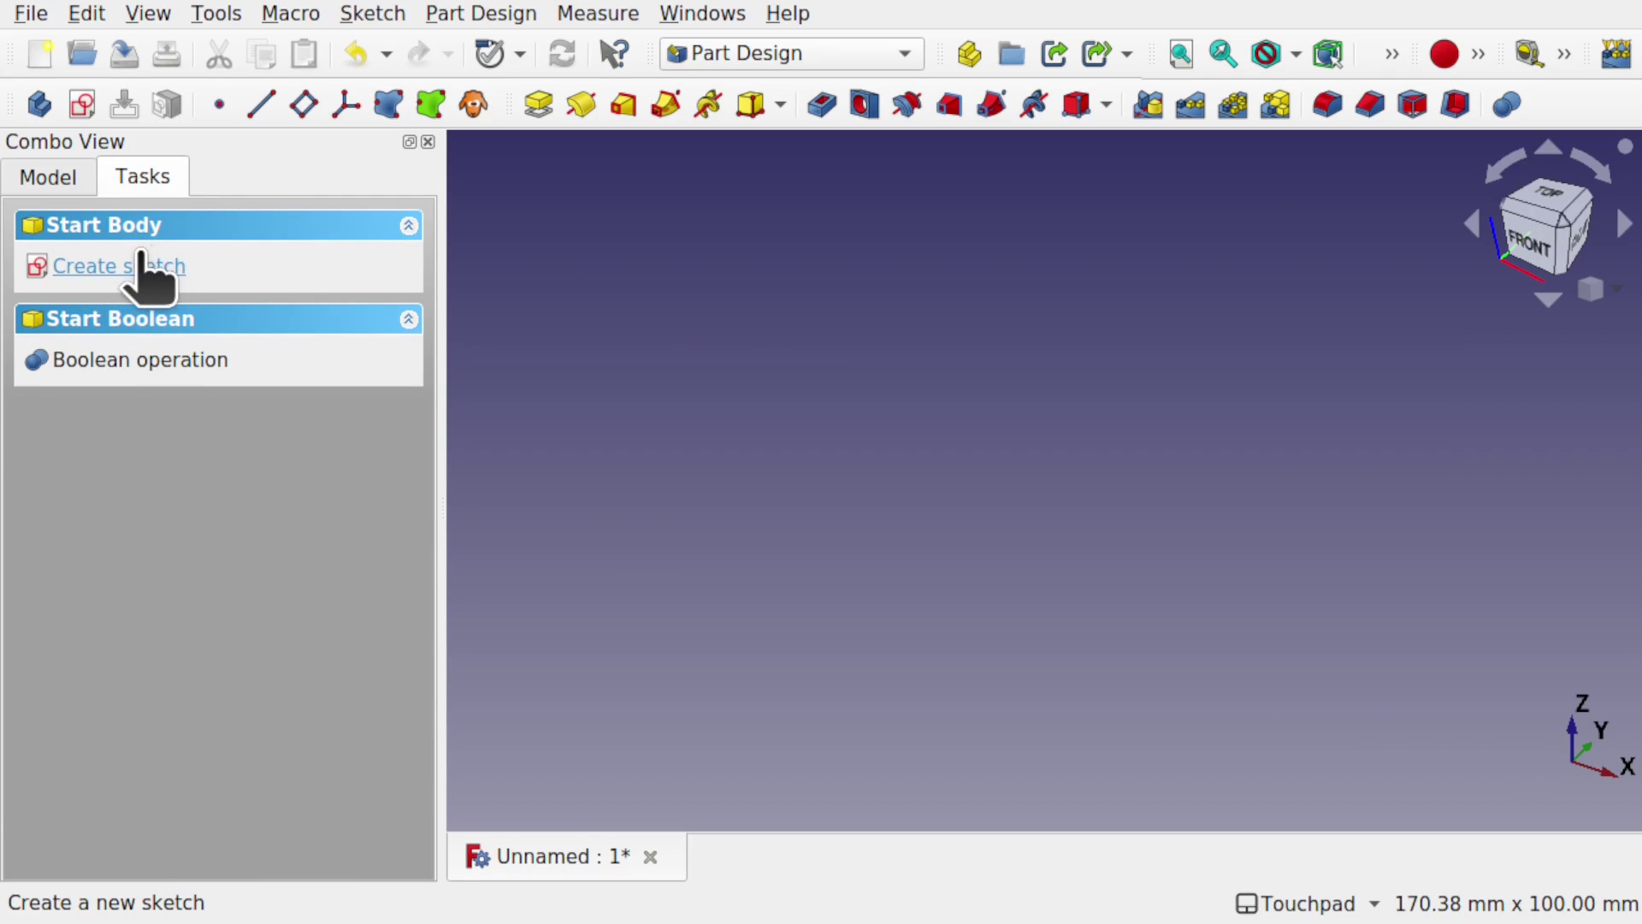
pyautogui.click(145, 272)
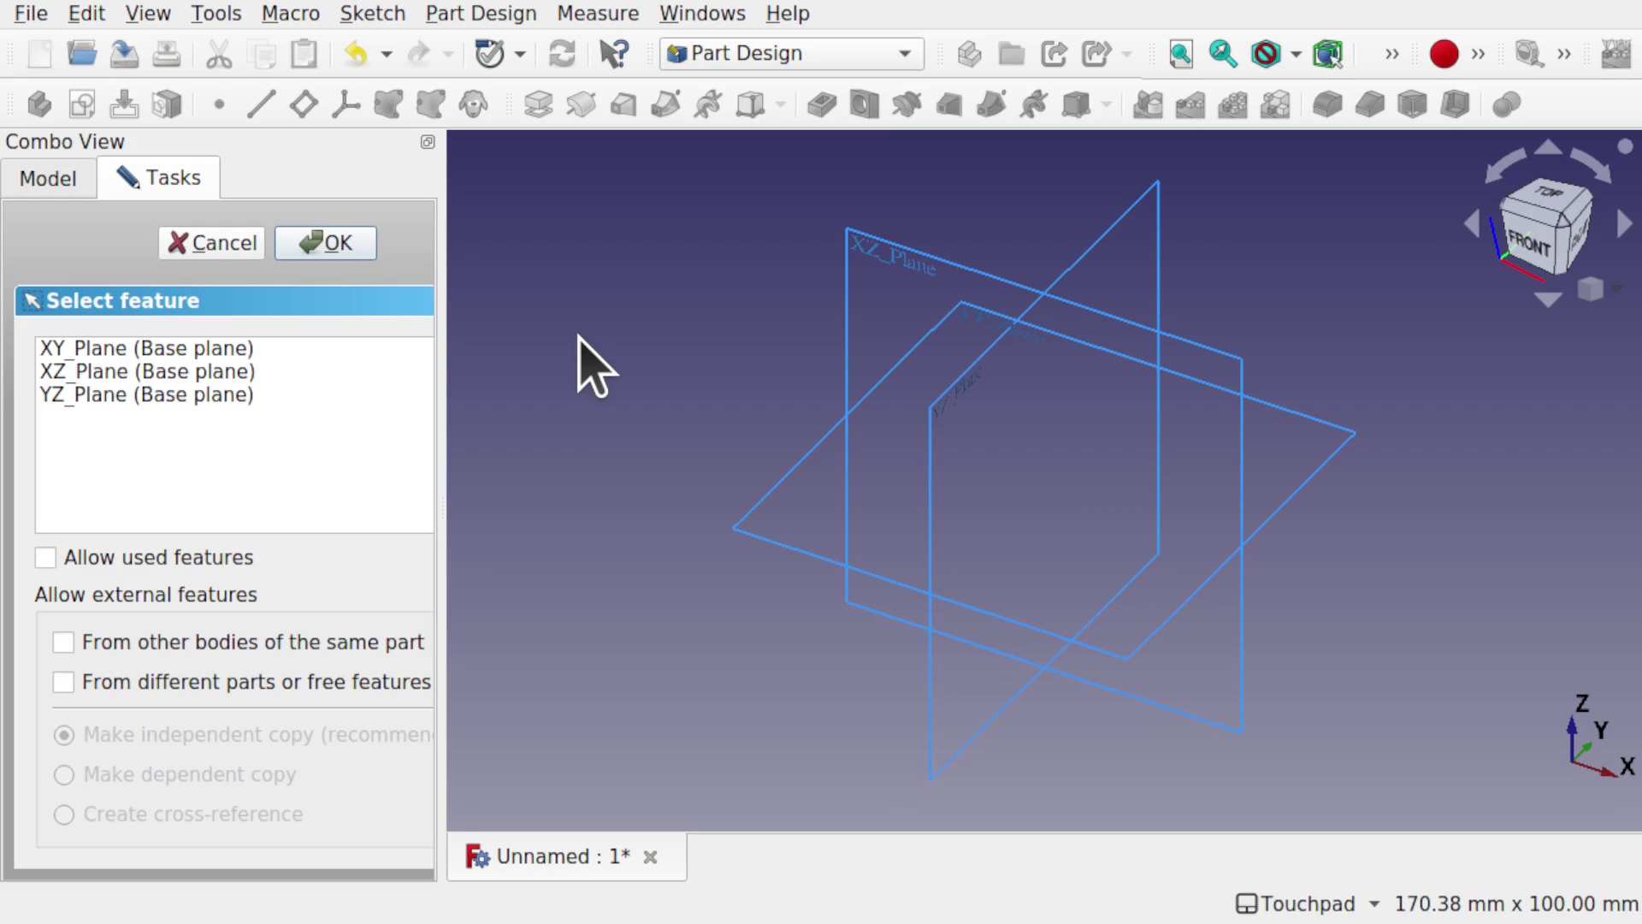
pyautogui.moveTo(608, 385); pyautogui.dragTo(883, 293, button='middle')
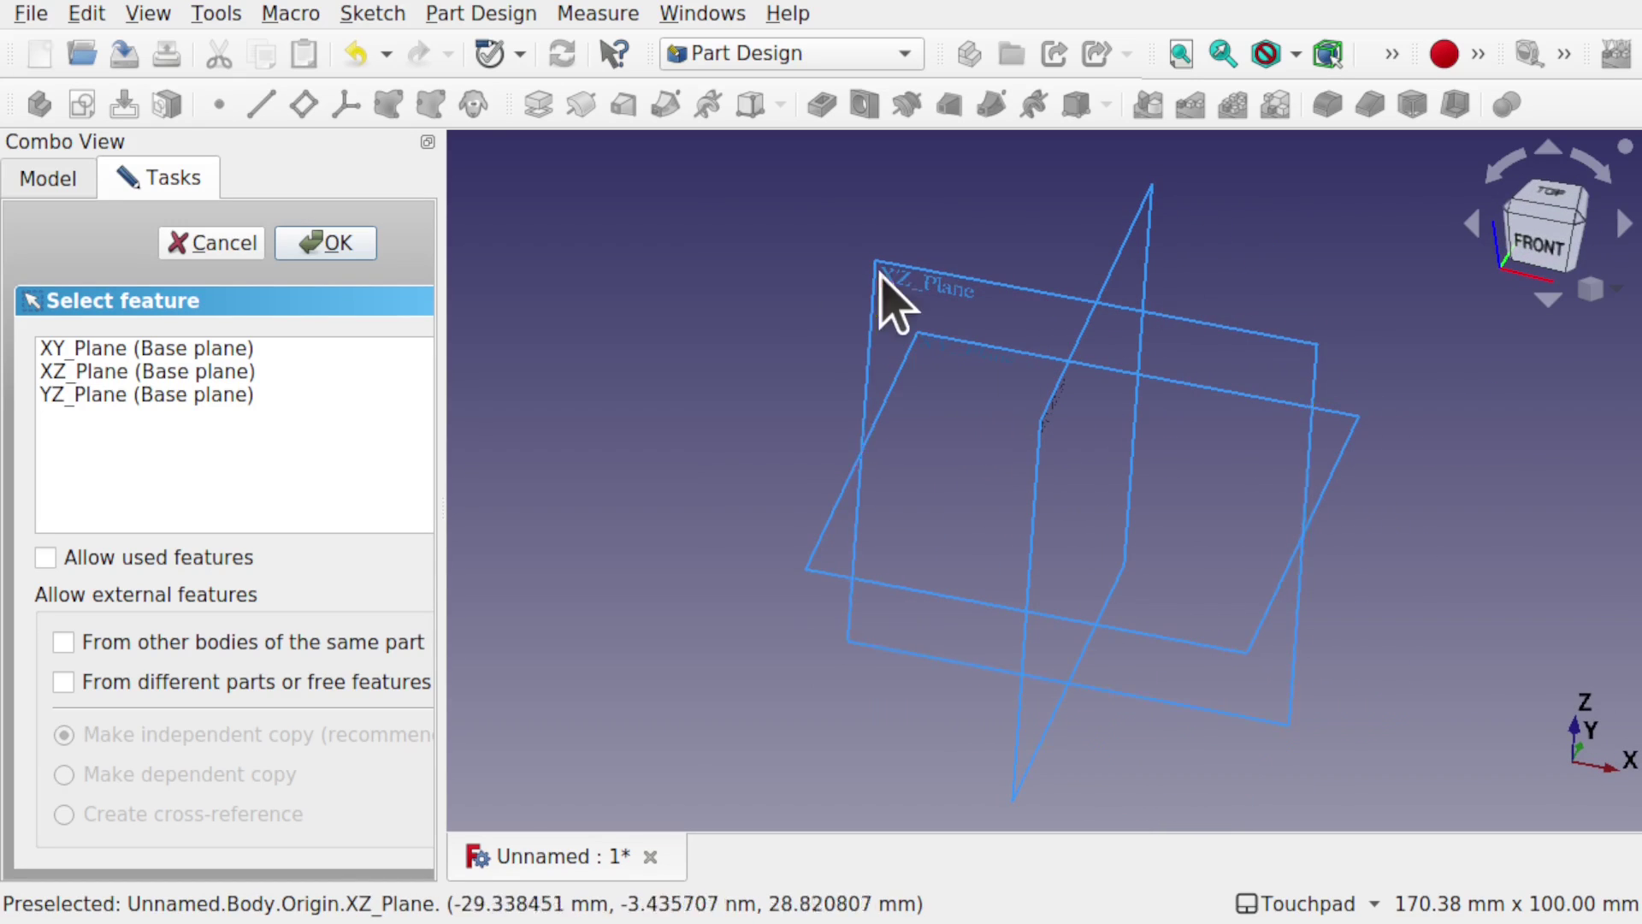
pyautogui.click(908, 297)
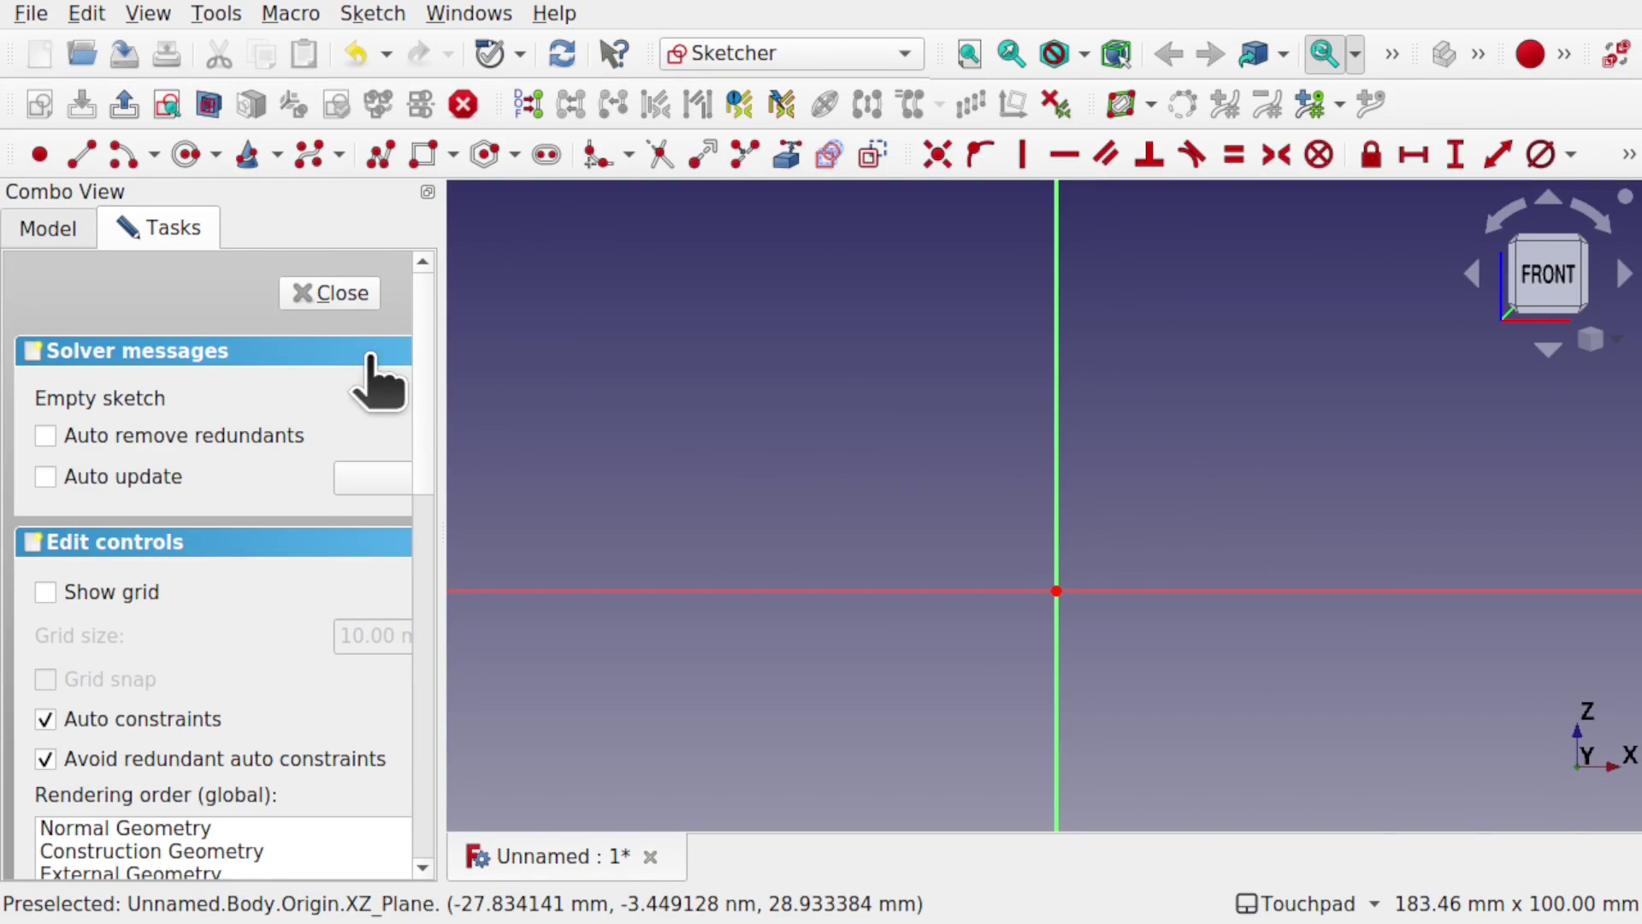
# Step: Draw a circle centred on the sketch origin and constrain its diameter to 10 mm
pyautogui.click(186, 156)
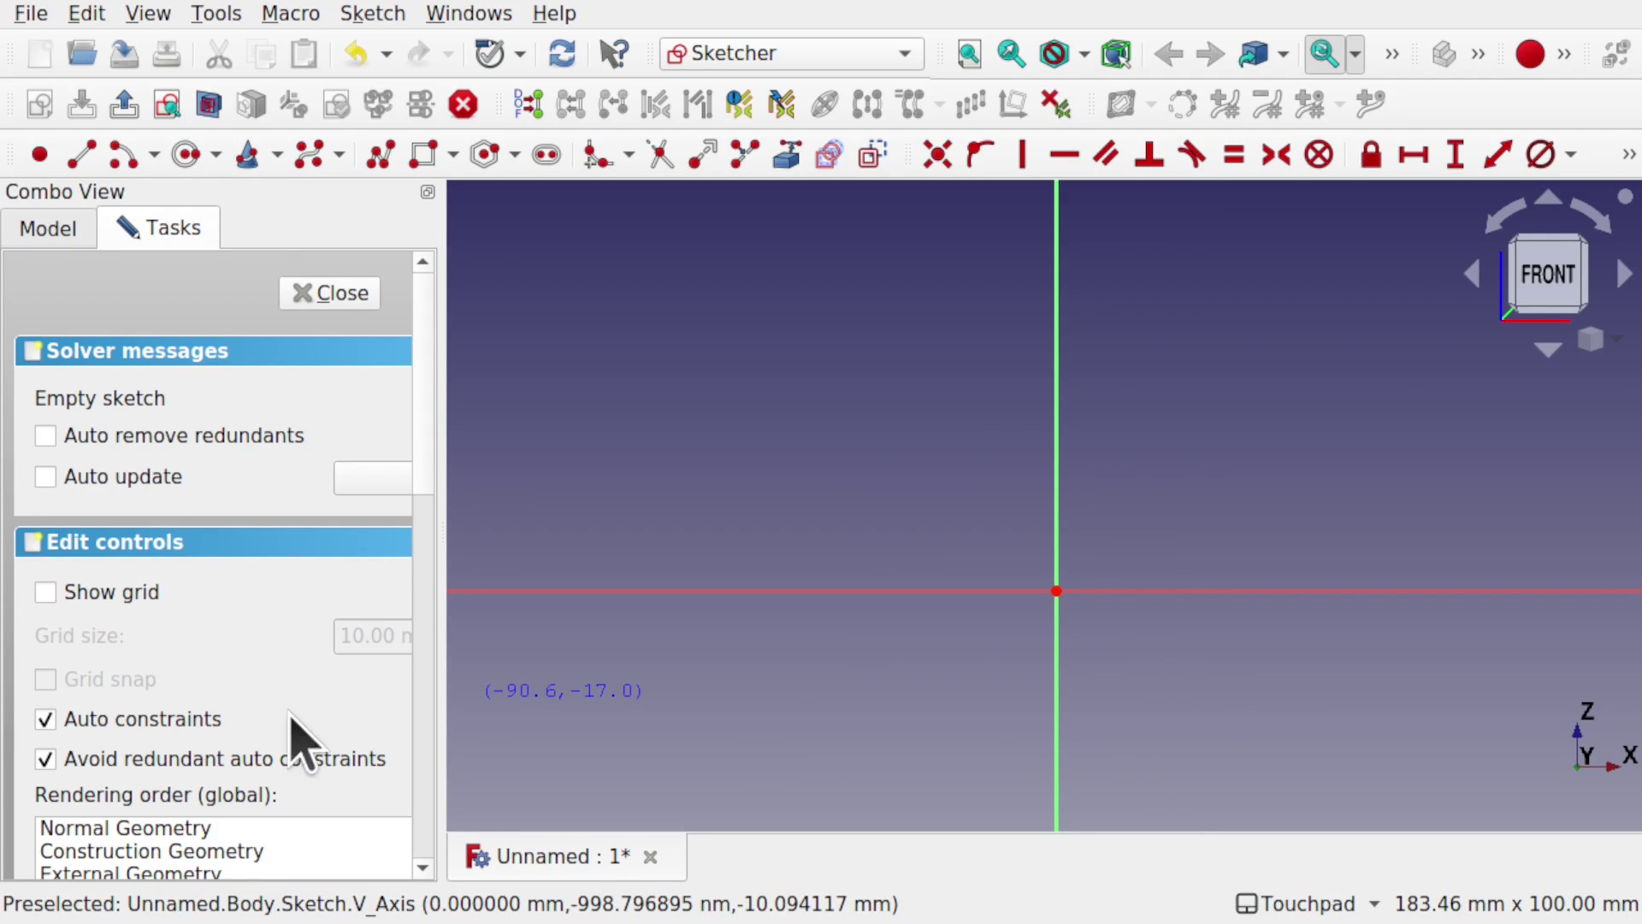
pyautogui.click(1056, 590)
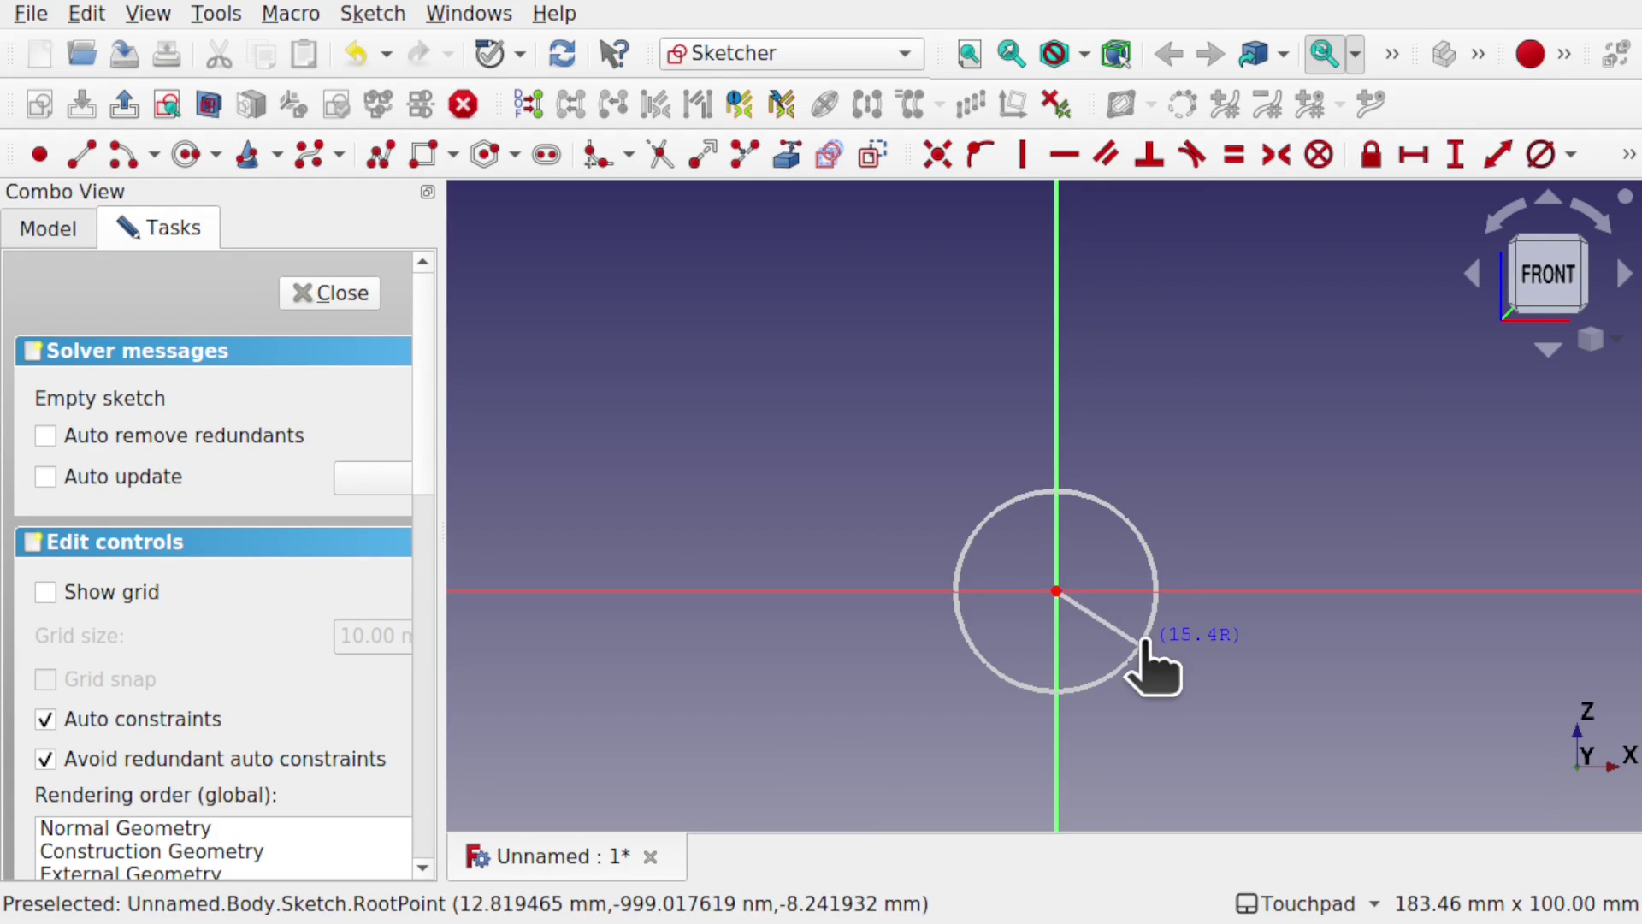
pyautogui.click(1139, 638)
pyautogui.keyDown('shift'); pyautogui.moveTo(1158, 664); pyautogui.dragTo(1029, 511, button='middle'); pyautogui.keyUp('shift')
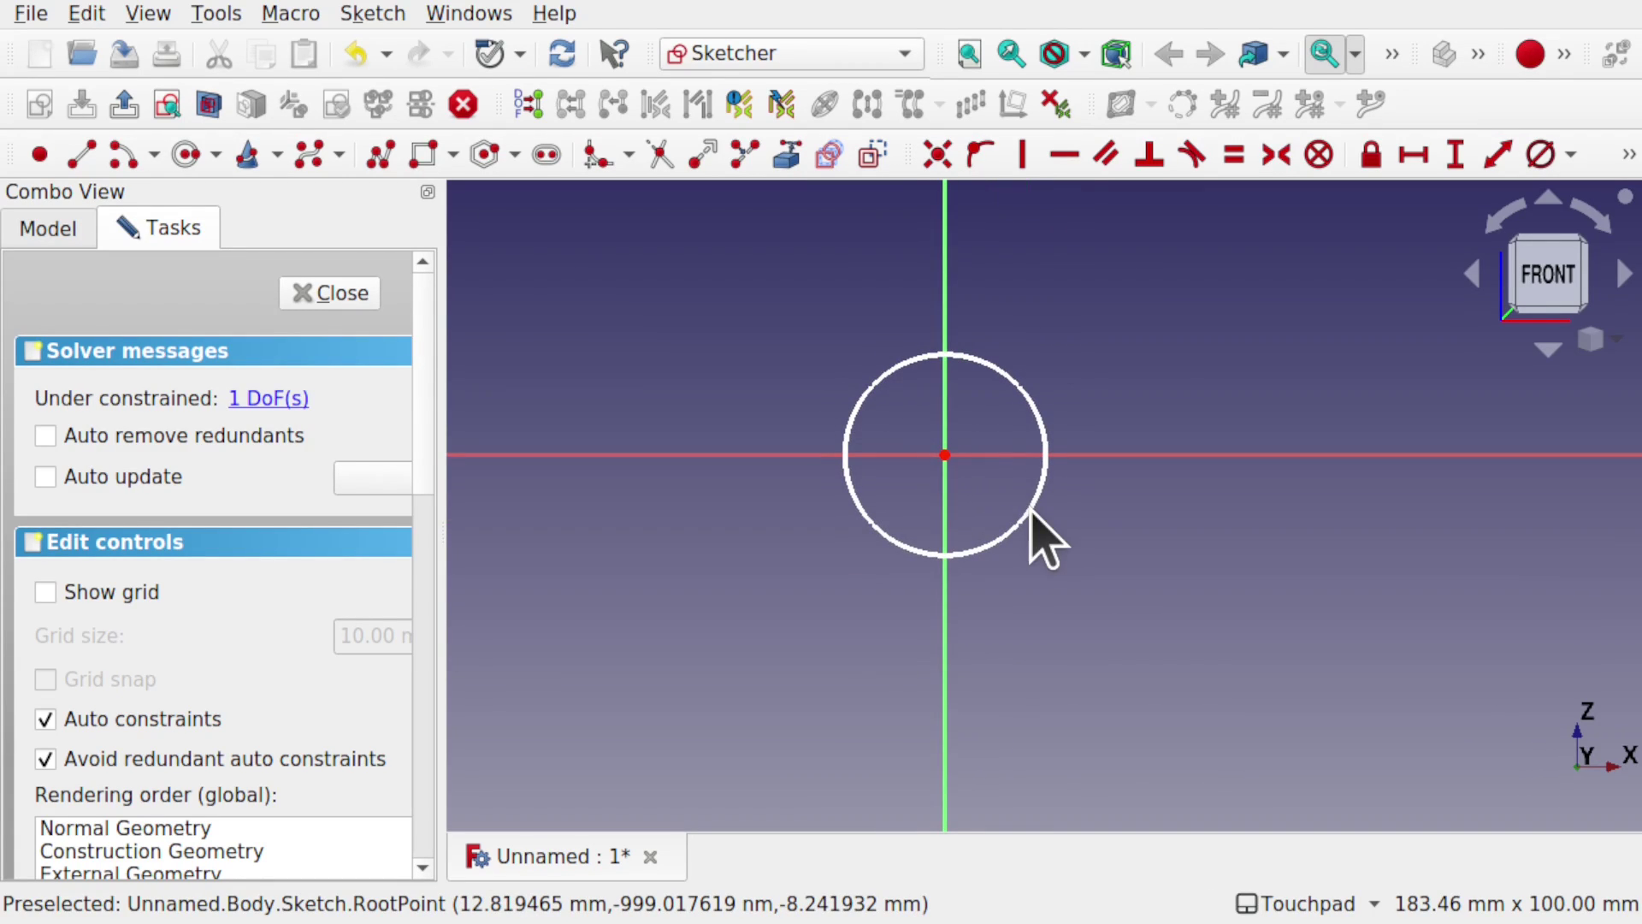
pyautogui.click(1018, 537)
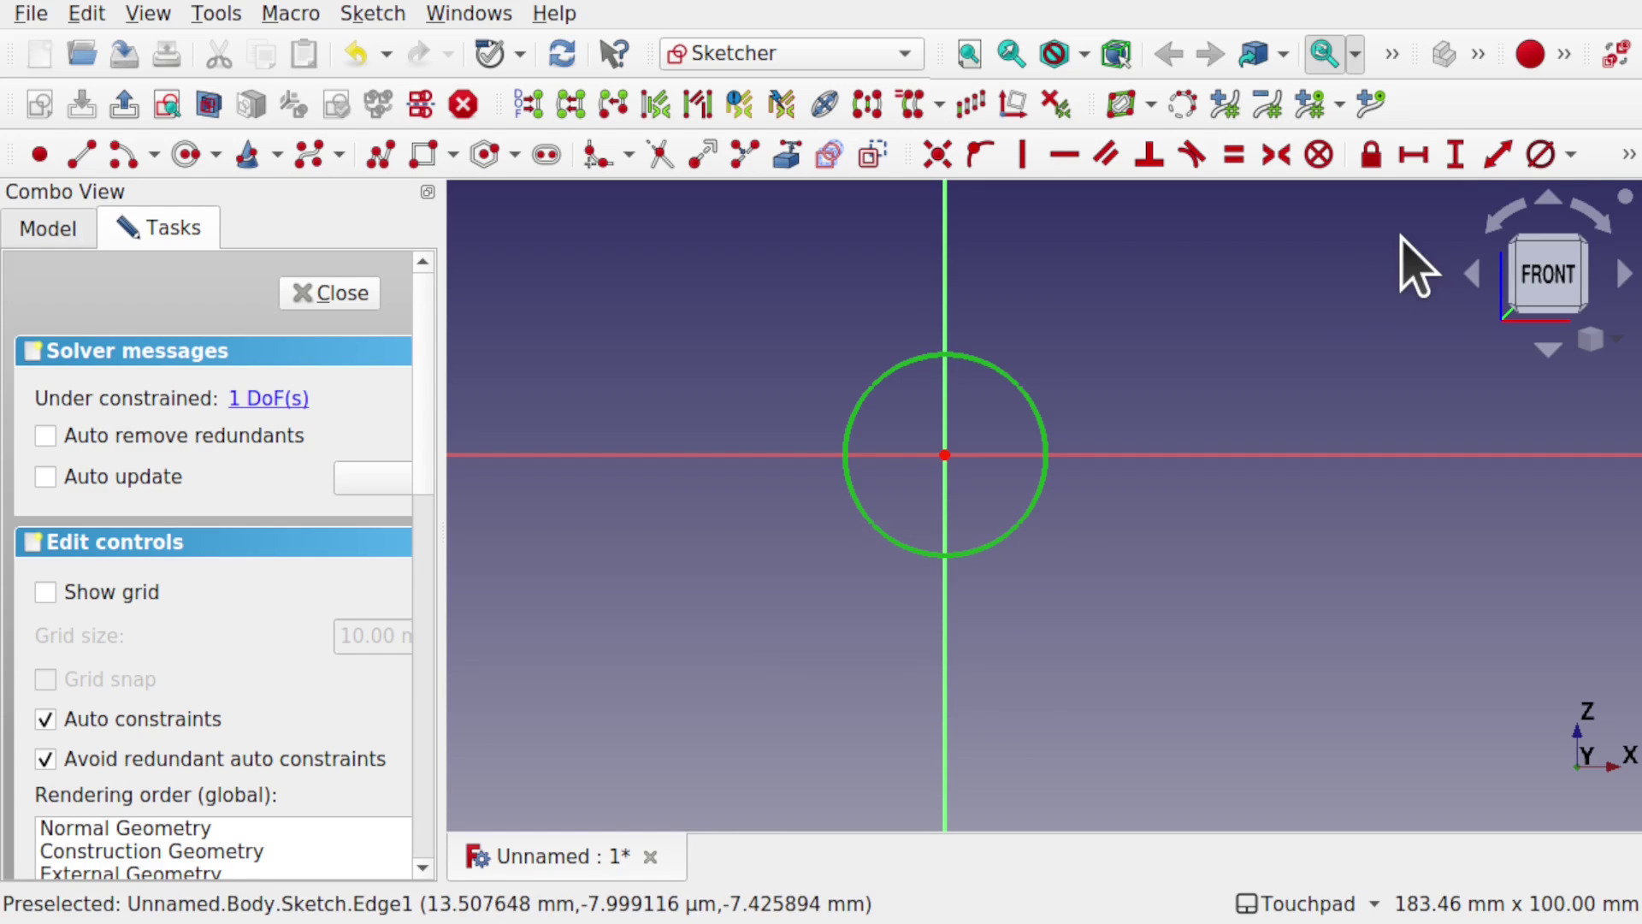
pyautogui.click(1539, 156)
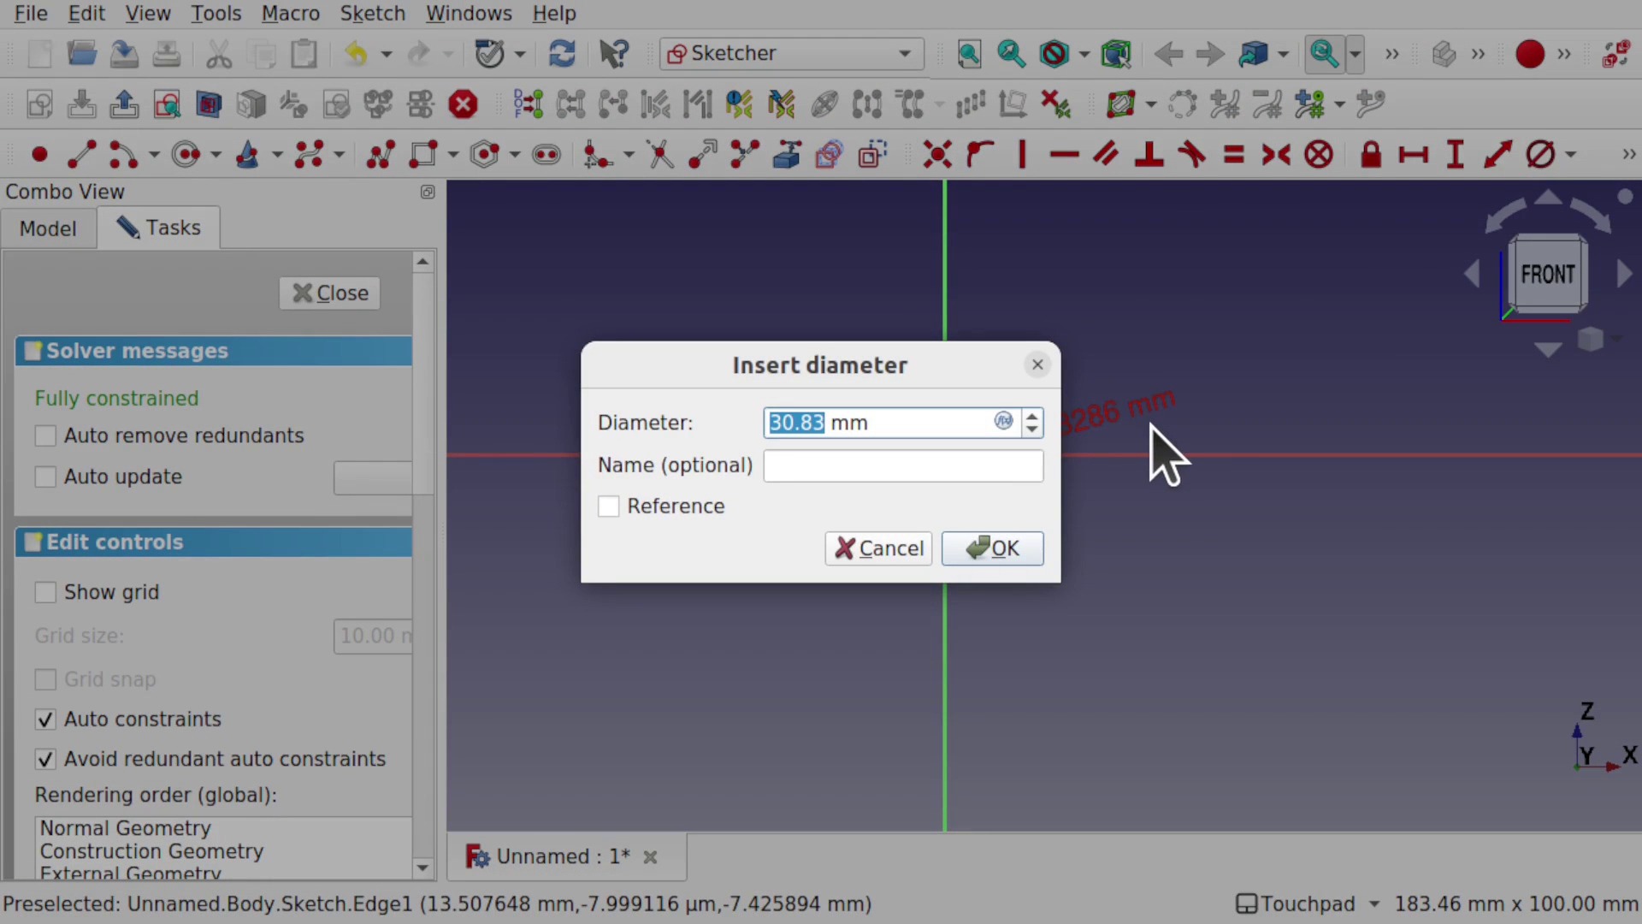
pyautogui.write('10')
pyautogui.press('Return')
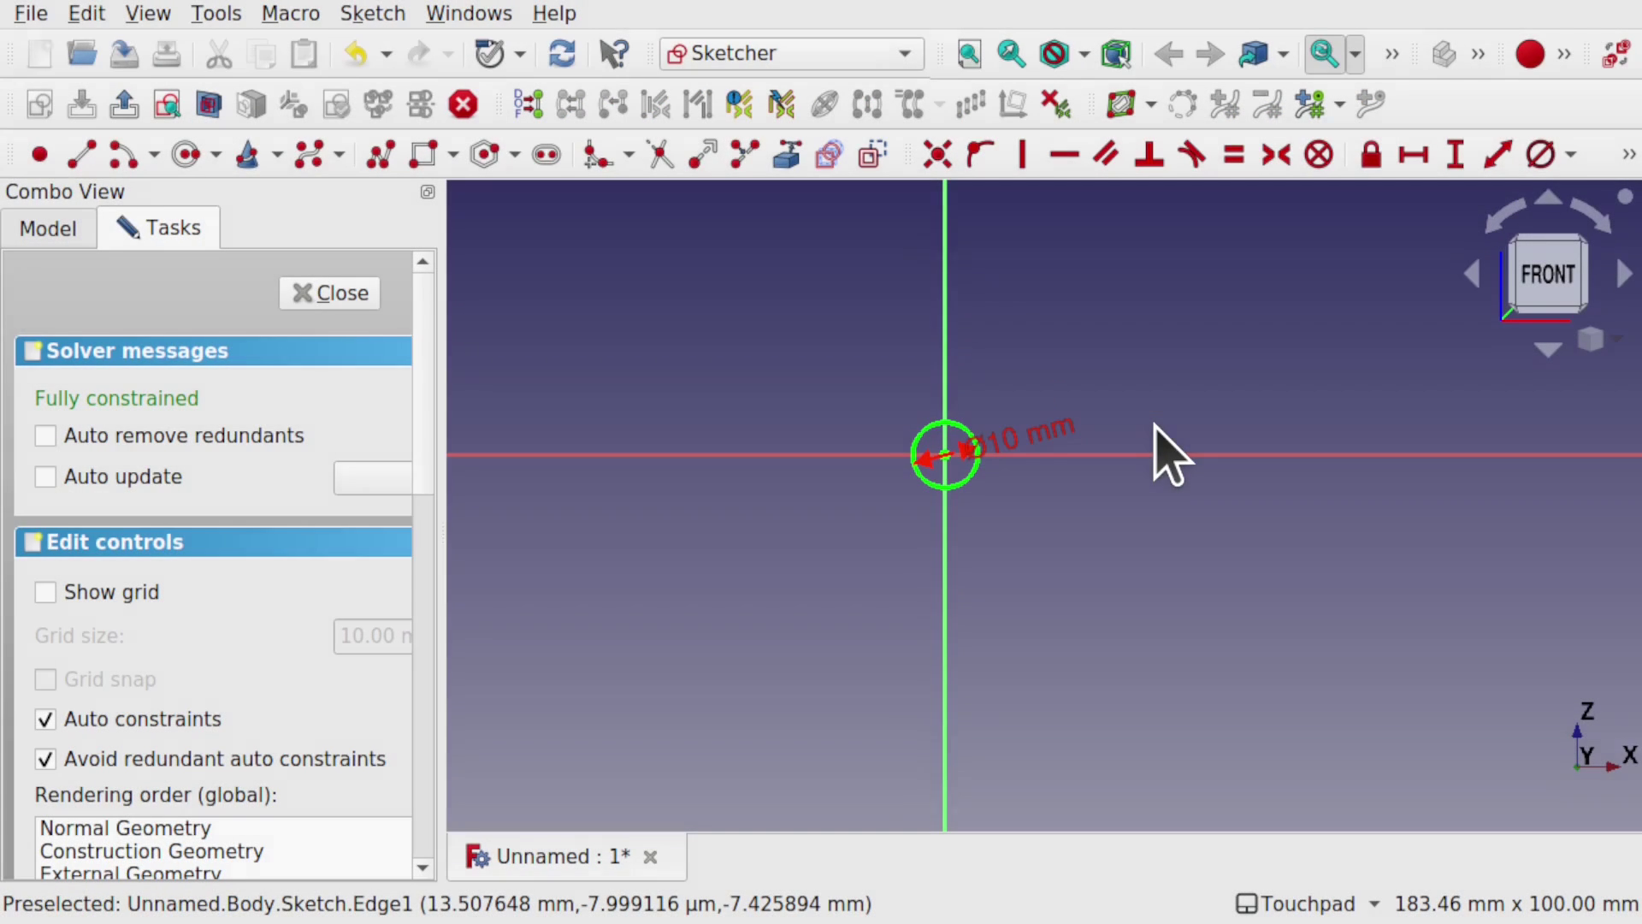
# Step: Draw a horizontal line from the lower right of the circle's edge out past the circle's left side
pyautogui.moveTo(1070, 535)
pyautogui.mouseDown(button='middle')
pyautogui.moveTo(1280, 513)
pyautogui.moveTo(1309, 543)
pyautogui.mouseUp(button='middle')
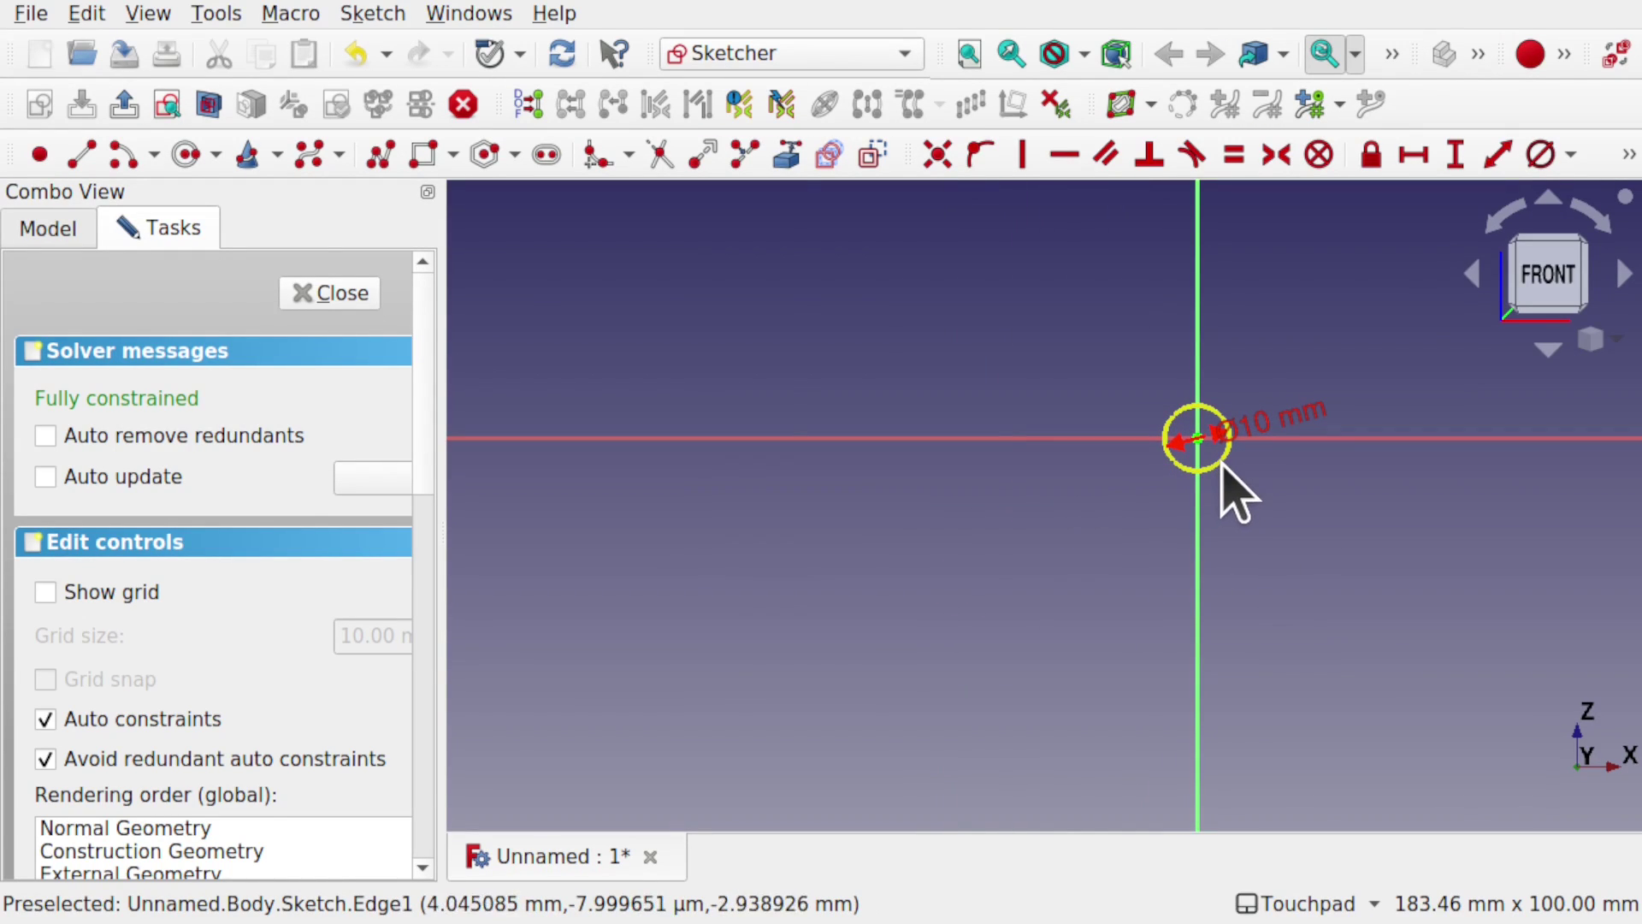
pyautogui.click(81, 154)
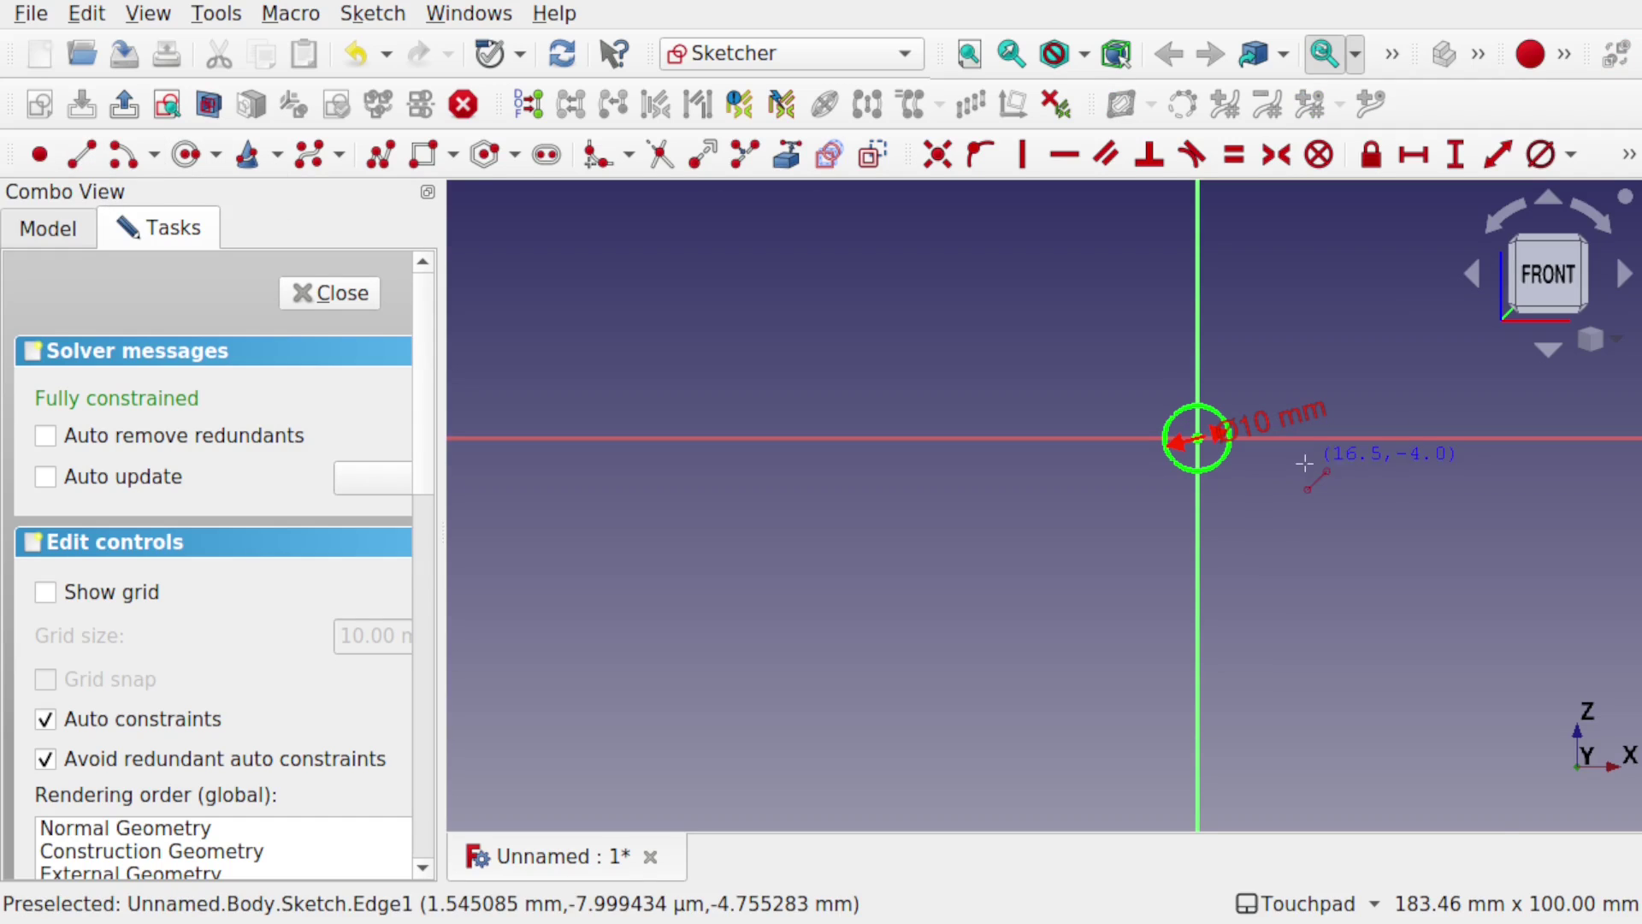
pyautogui.click(1226, 463)
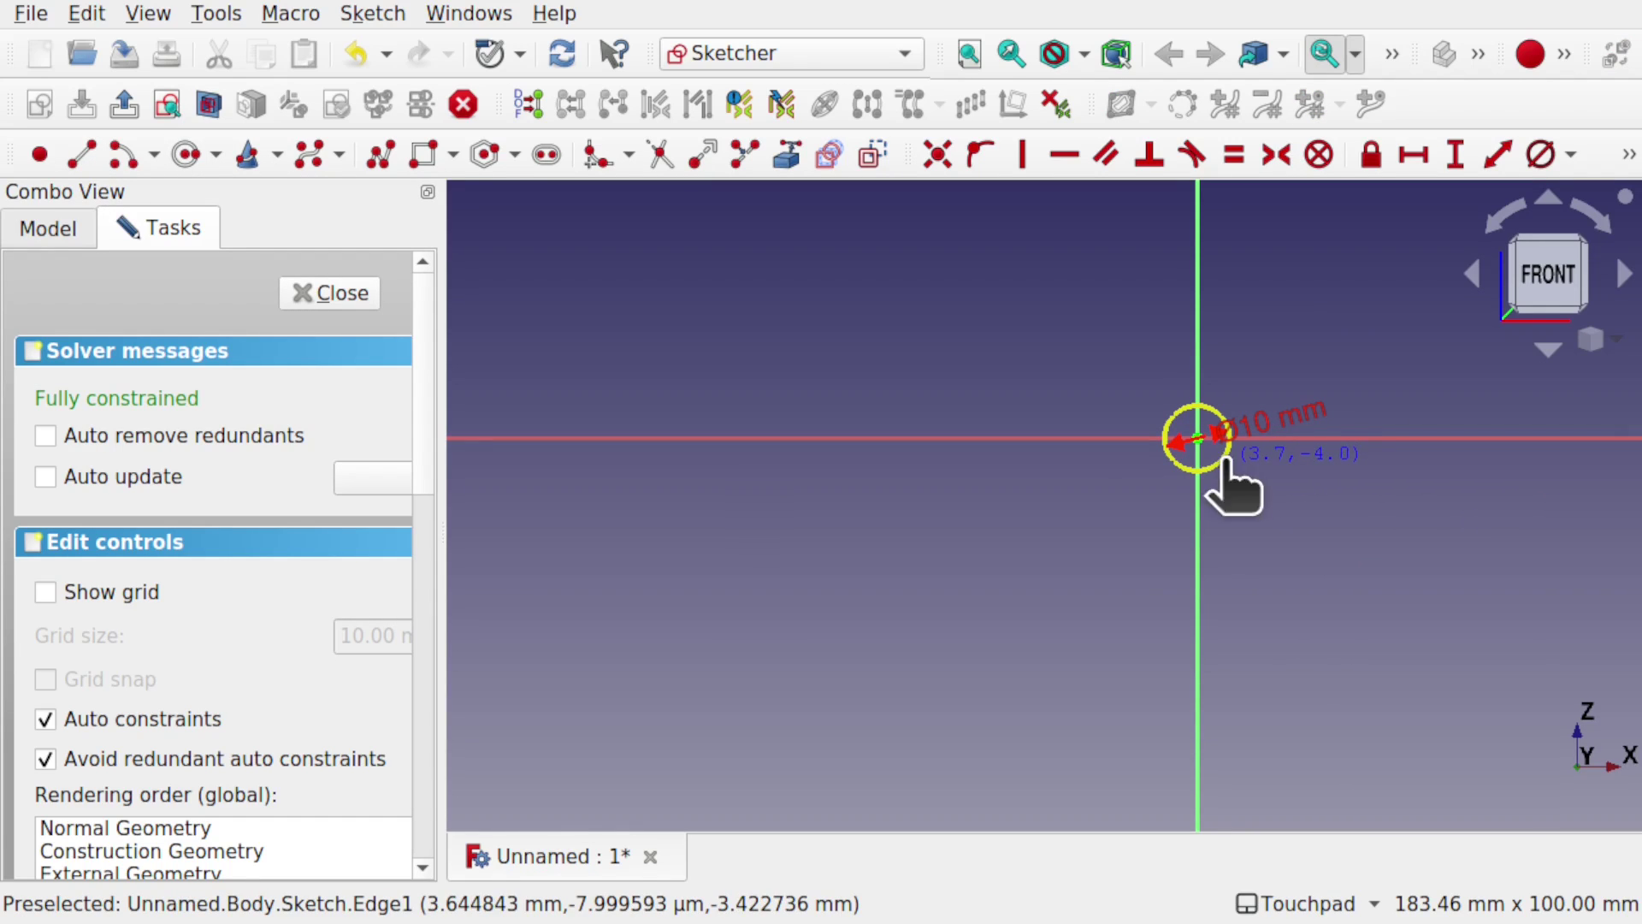
pyautogui.click(868, 467)
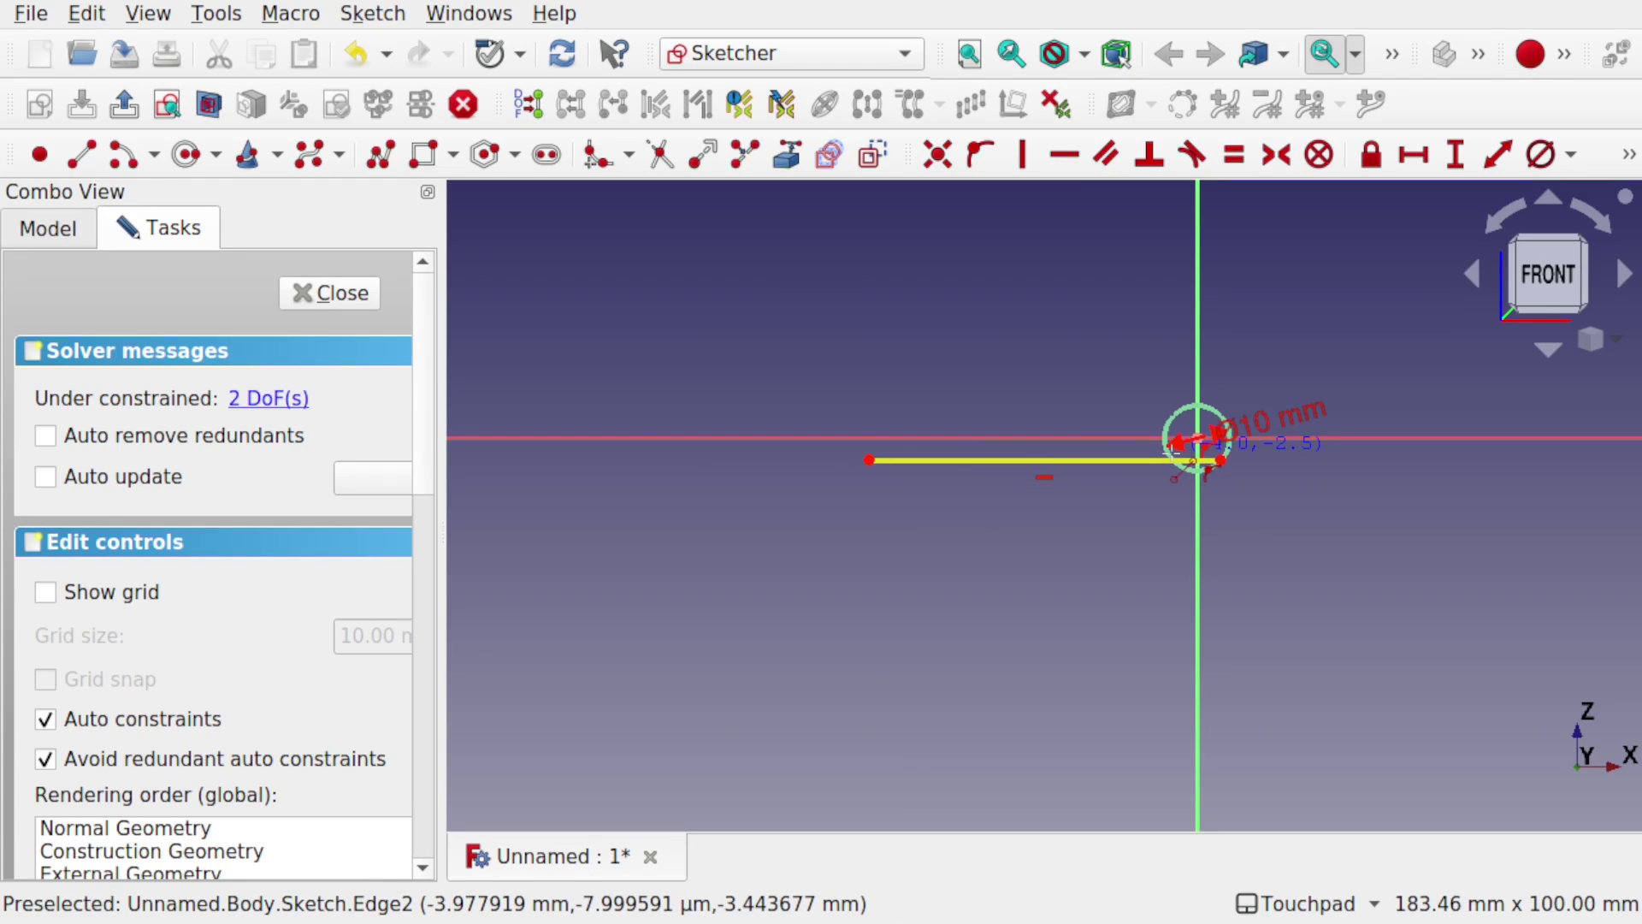
pyautogui.press('Escape')
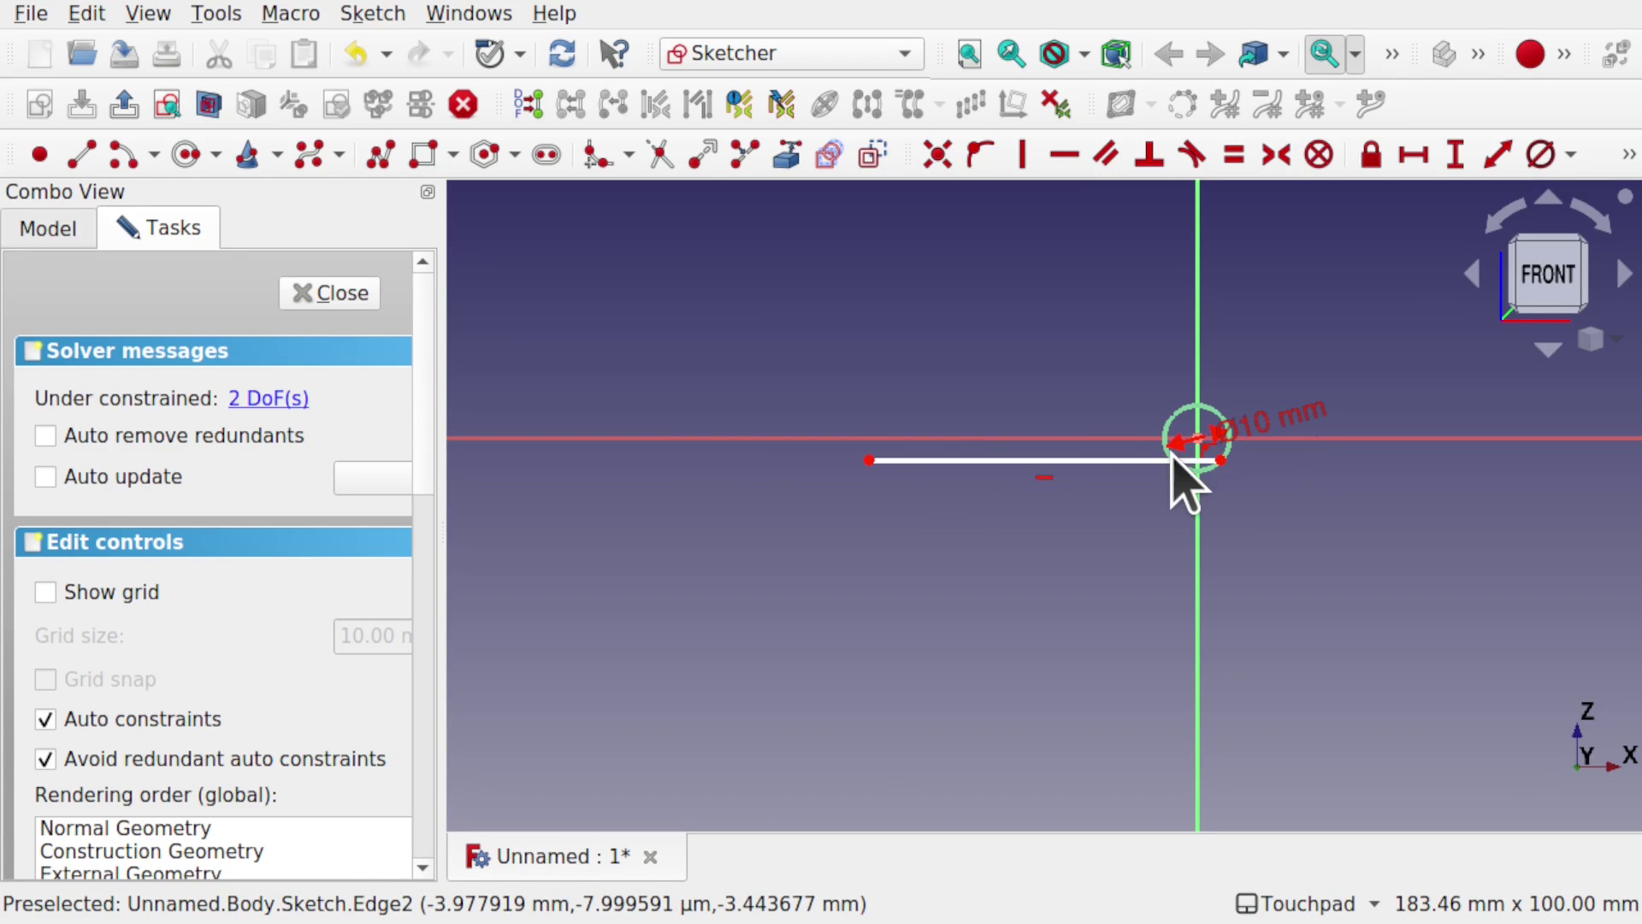
# Step: Apply a tangent constraint between the horizontal line and the circle, accepting the endpoint-to-edge substitution
pyautogui.click(1116, 462)
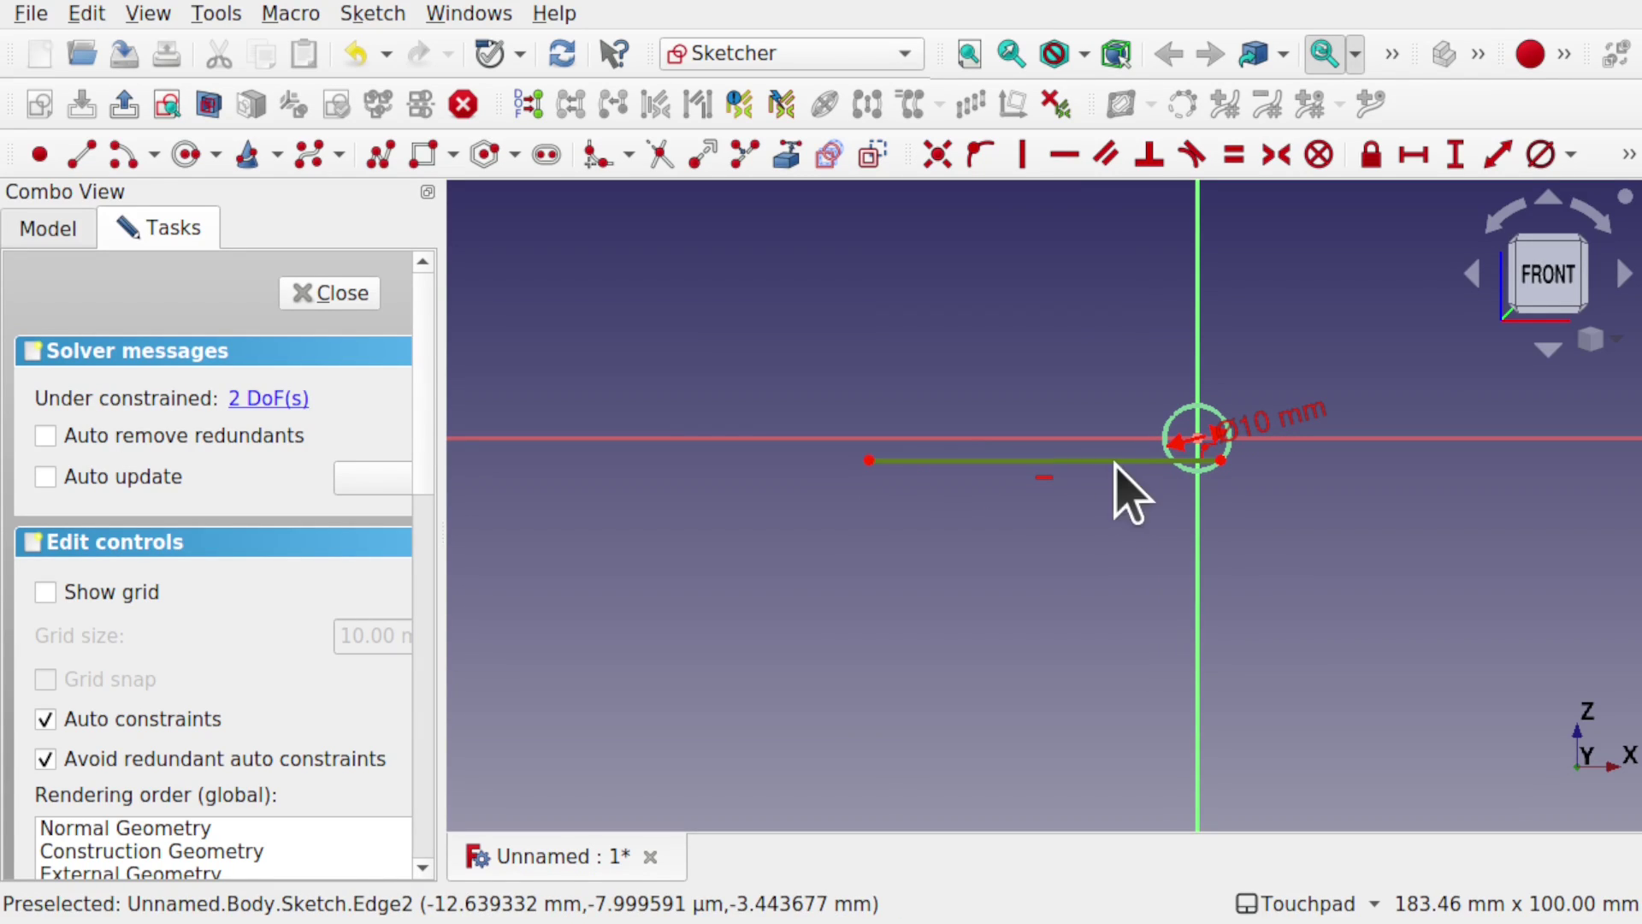
pyautogui.click(1195, 469)
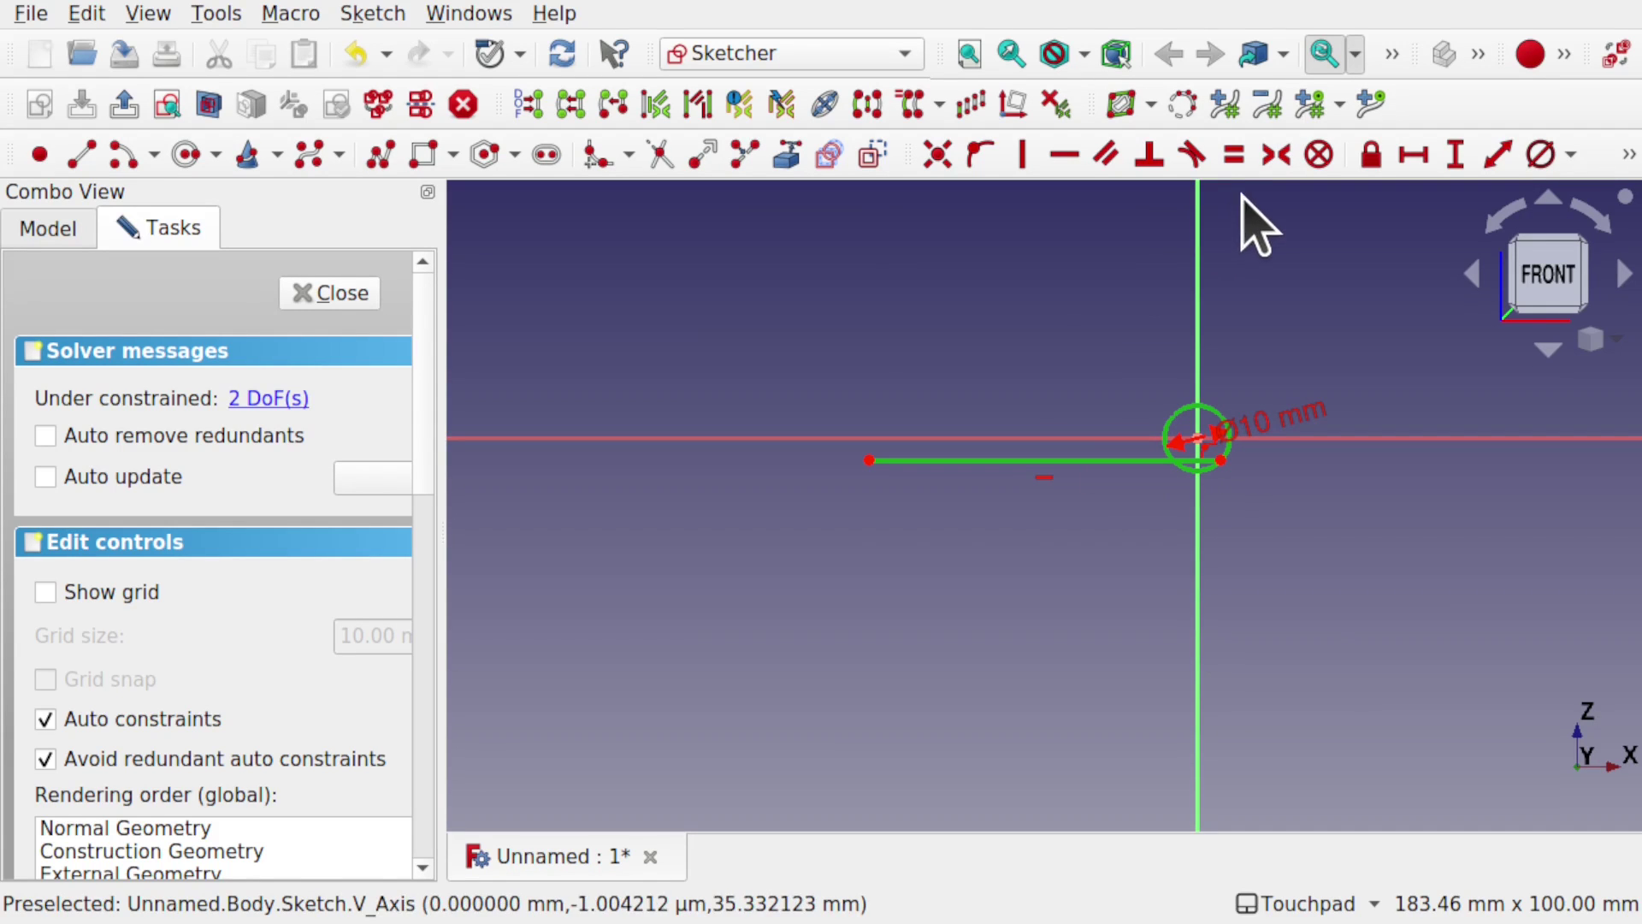
pyautogui.click(1191, 154)
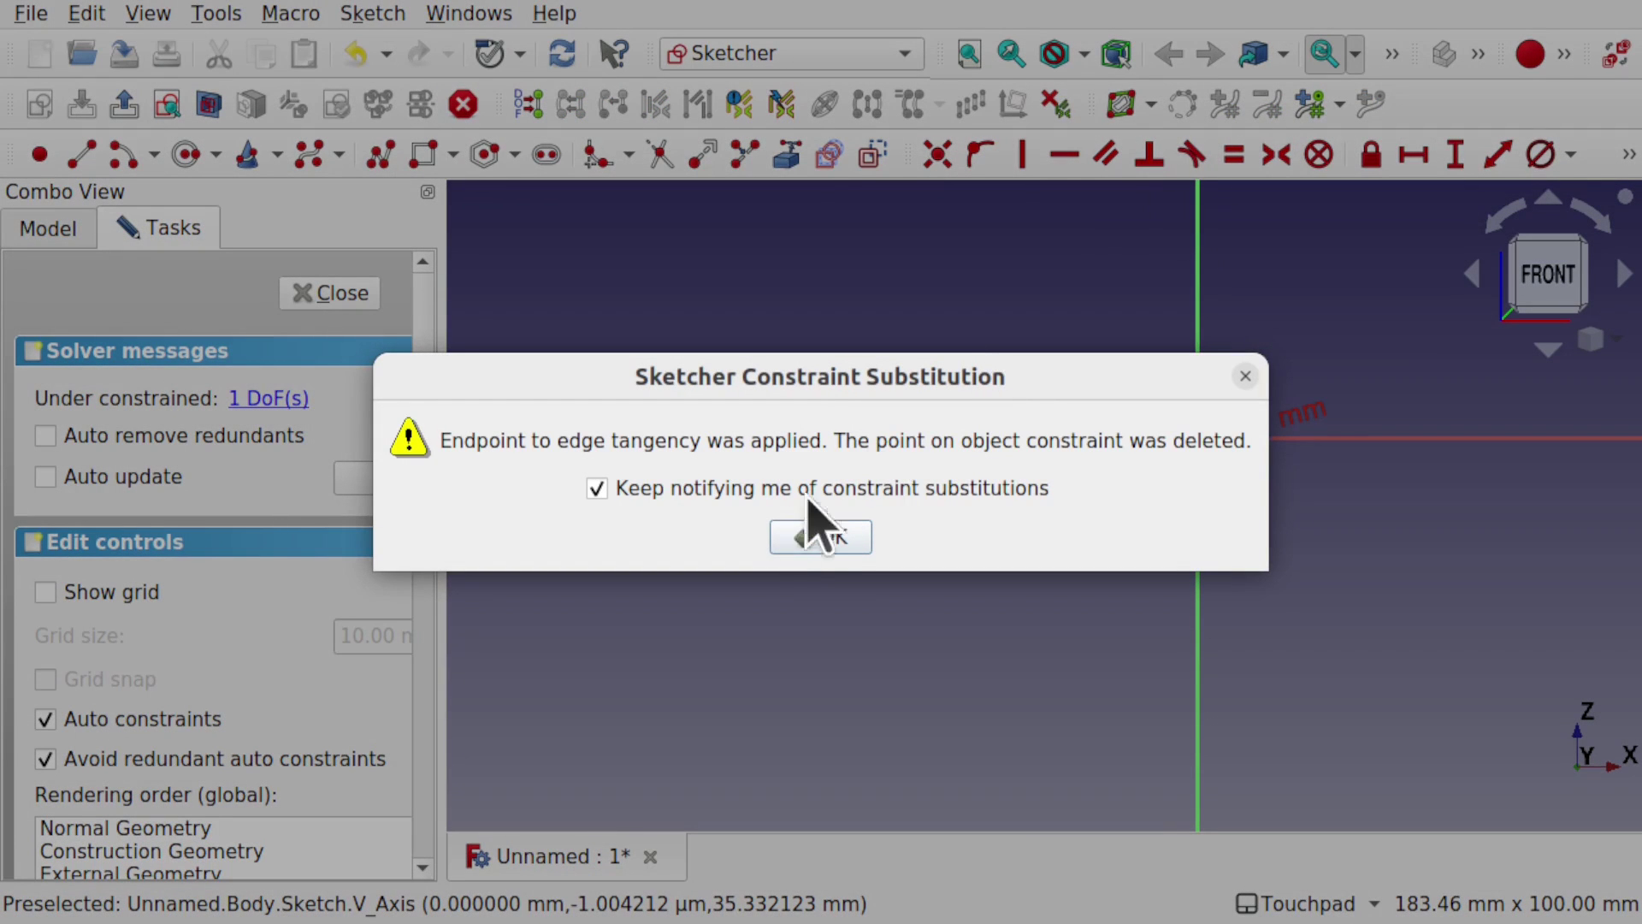
pyautogui.click(819, 537)
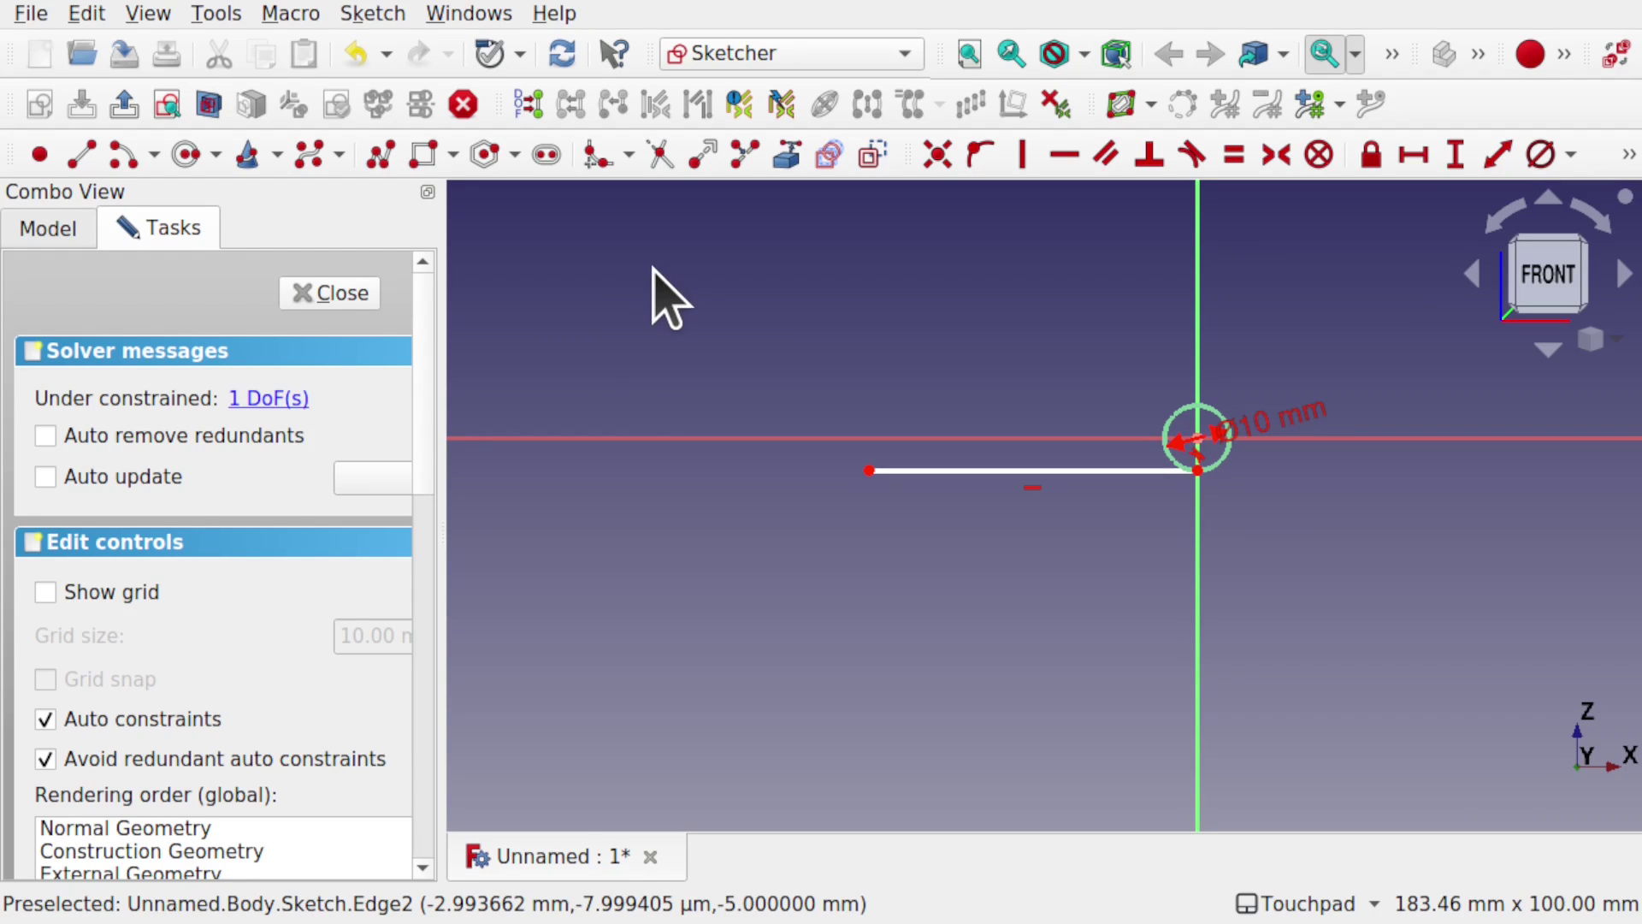
# Step: Draw a polyline from the line's free end up to the horizontal axis and across to the circle, and constrain its short segment vertical
pyautogui.click(381, 157)
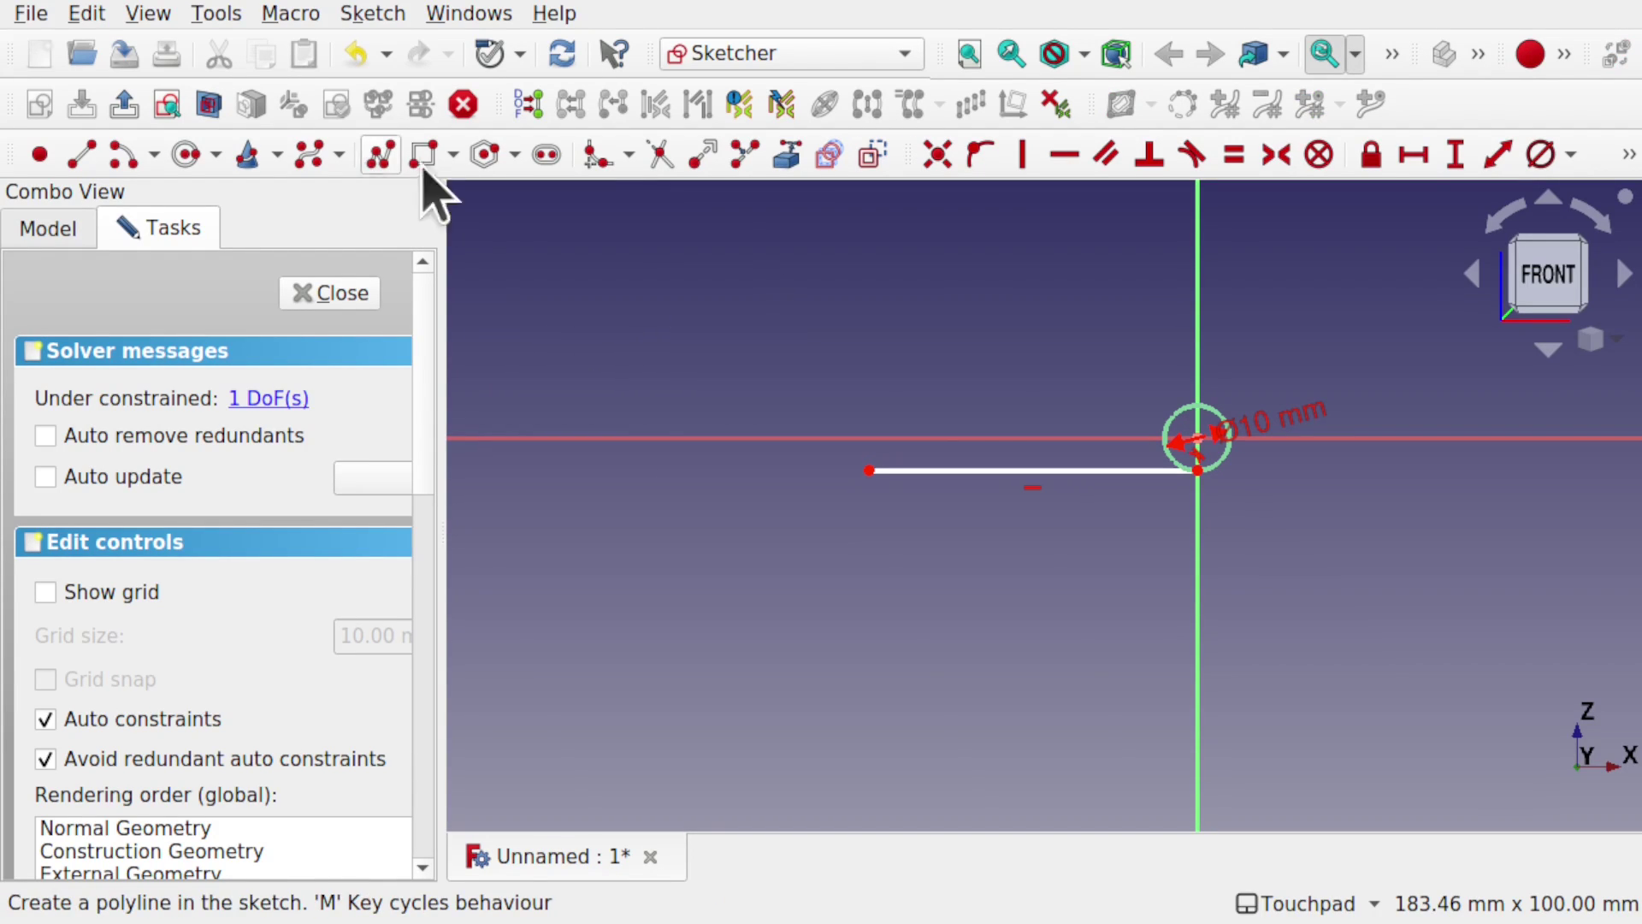
pyautogui.click(869, 470)
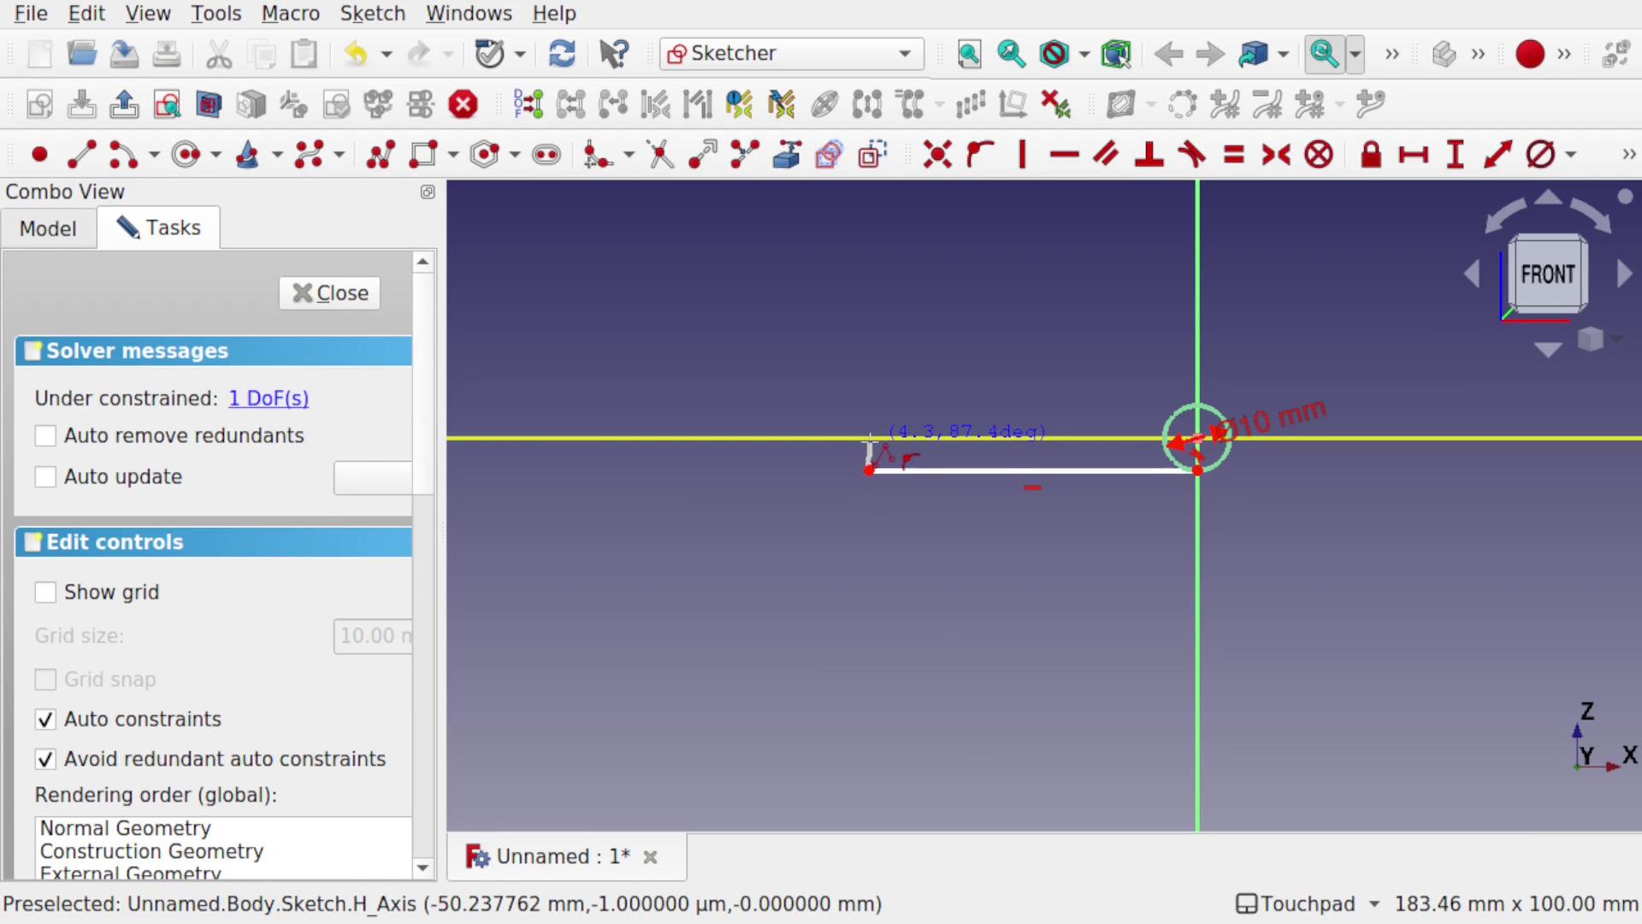
pyautogui.click(871, 438)
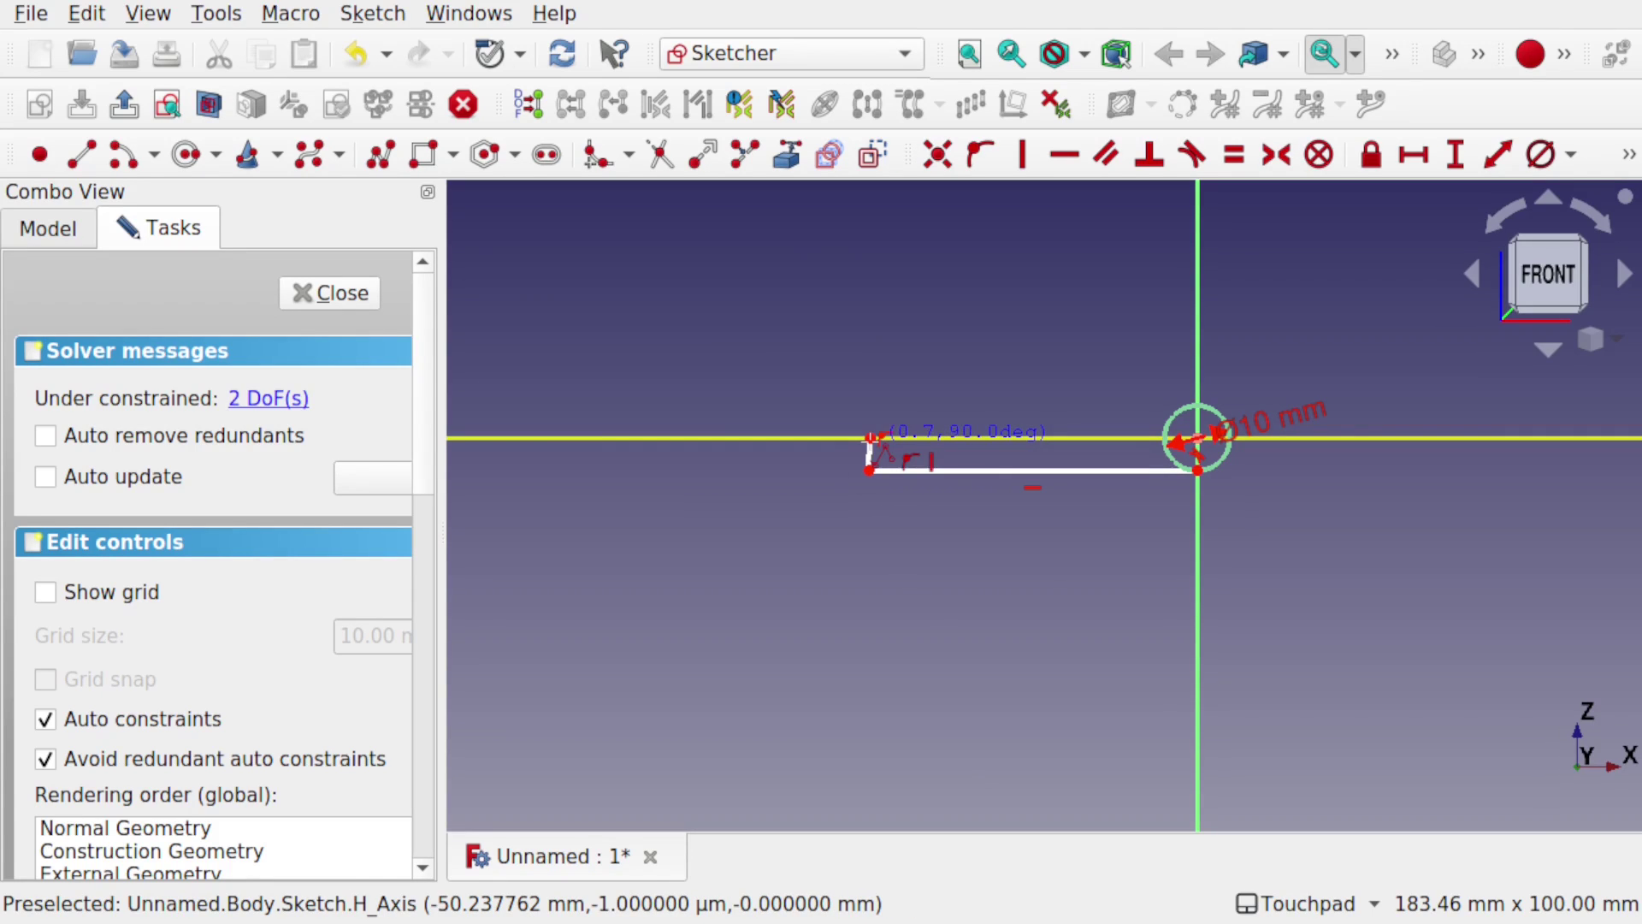
pyautogui.click(1163, 438)
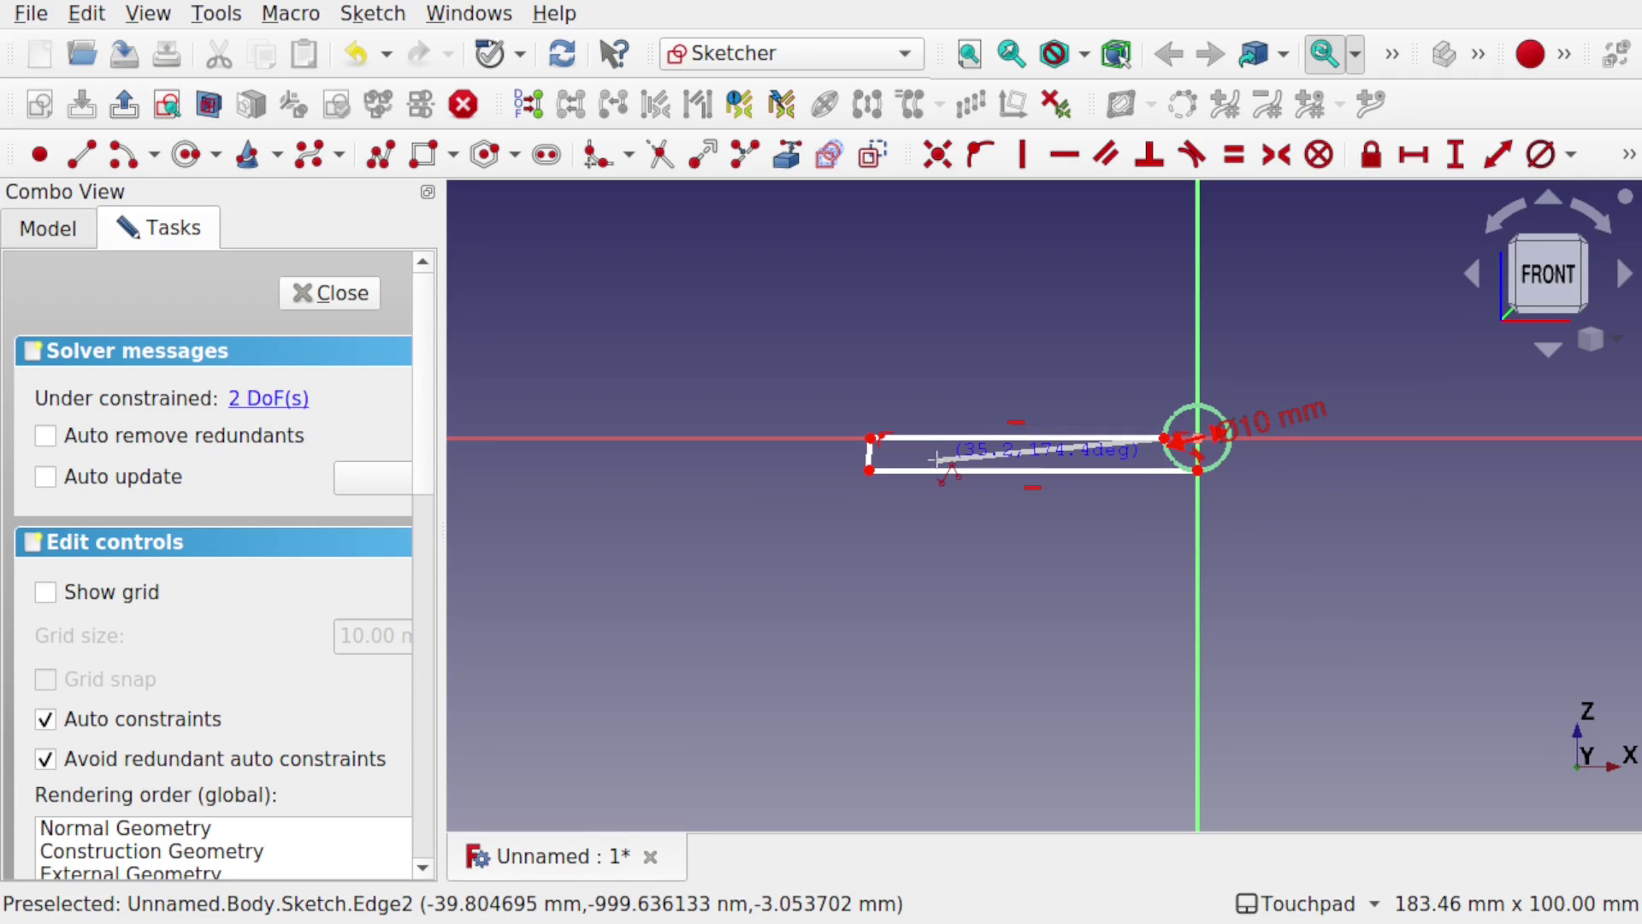
pyautogui.press('Escape')
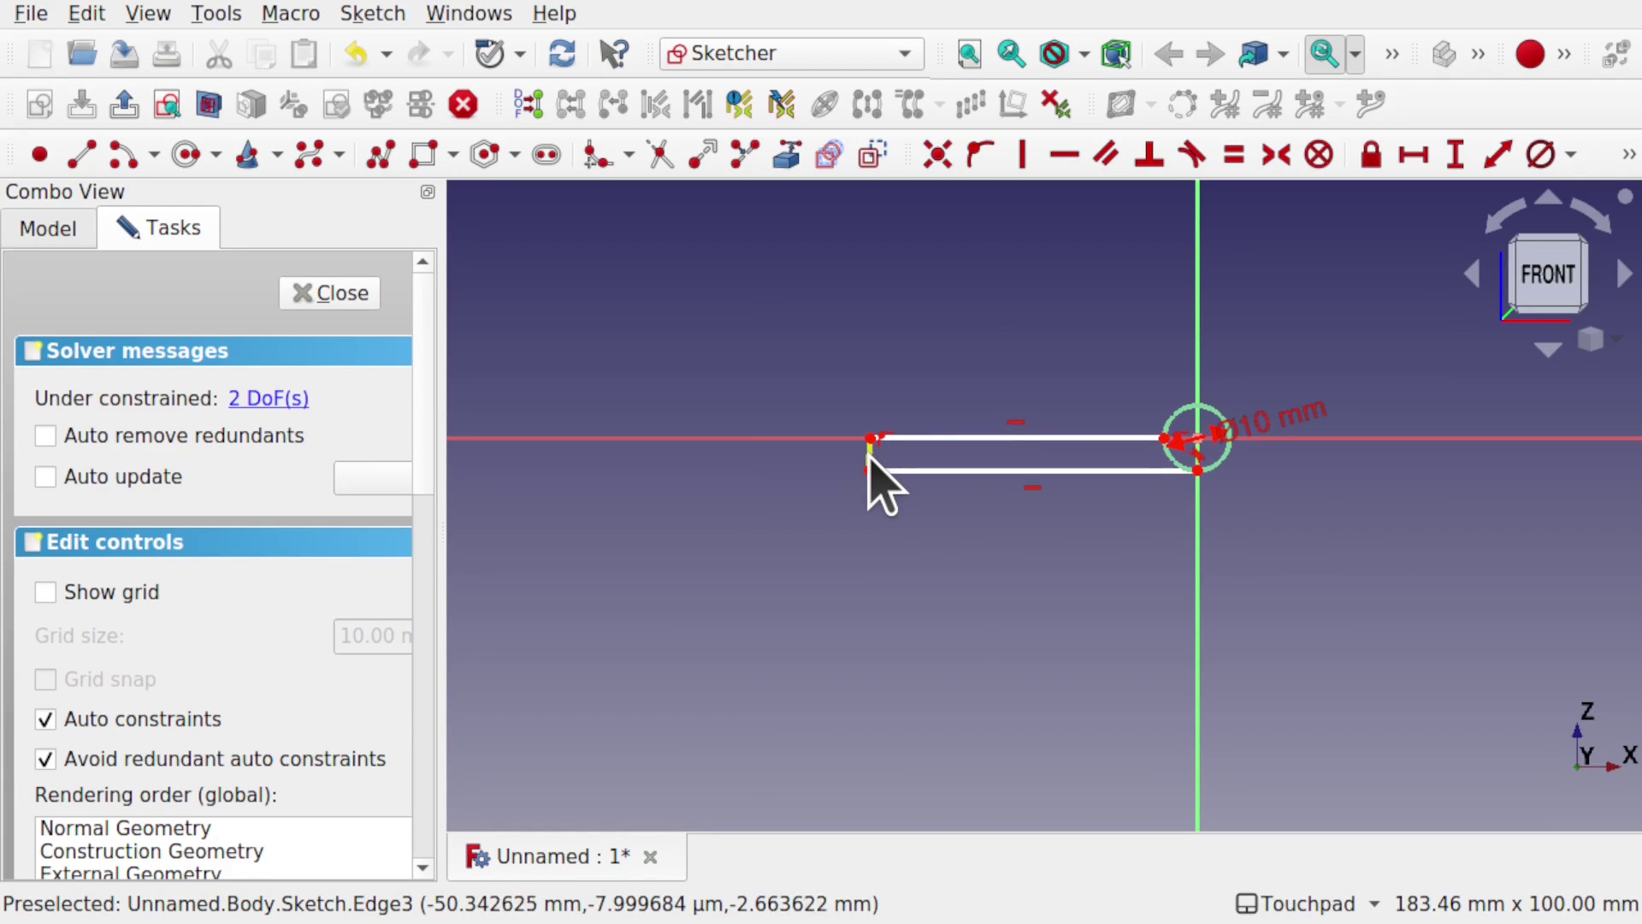
pyautogui.click(870, 462)
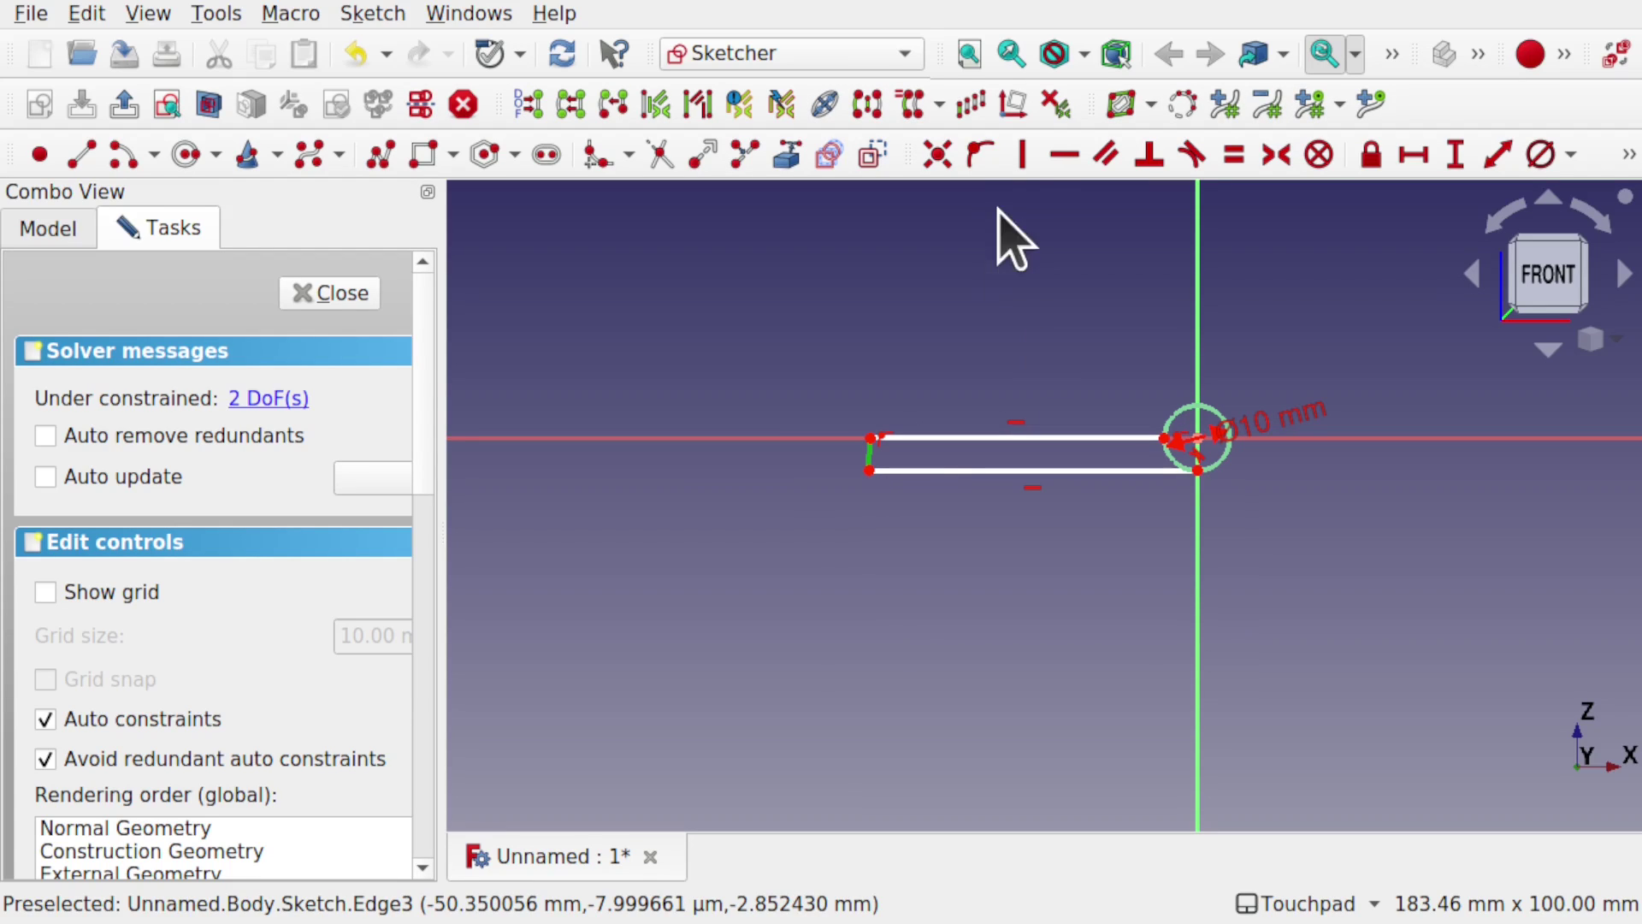
pyautogui.click(1024, 161)
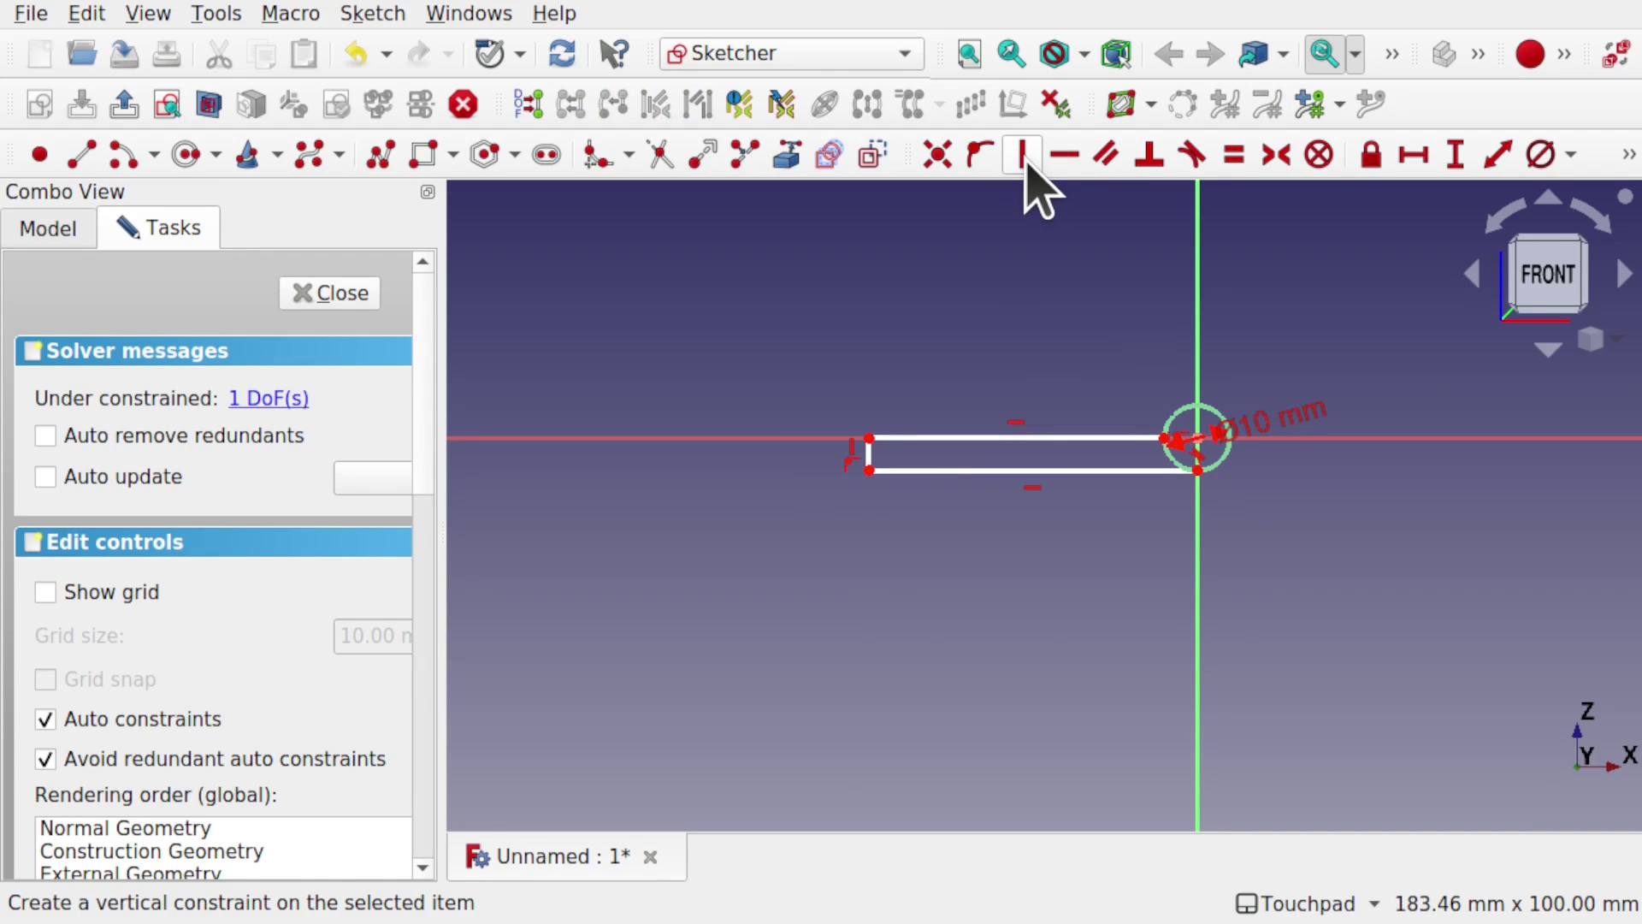
# Step: Constrain the horizontal length of the lower line to 30 mm
pyautogui.click(1053, 470)
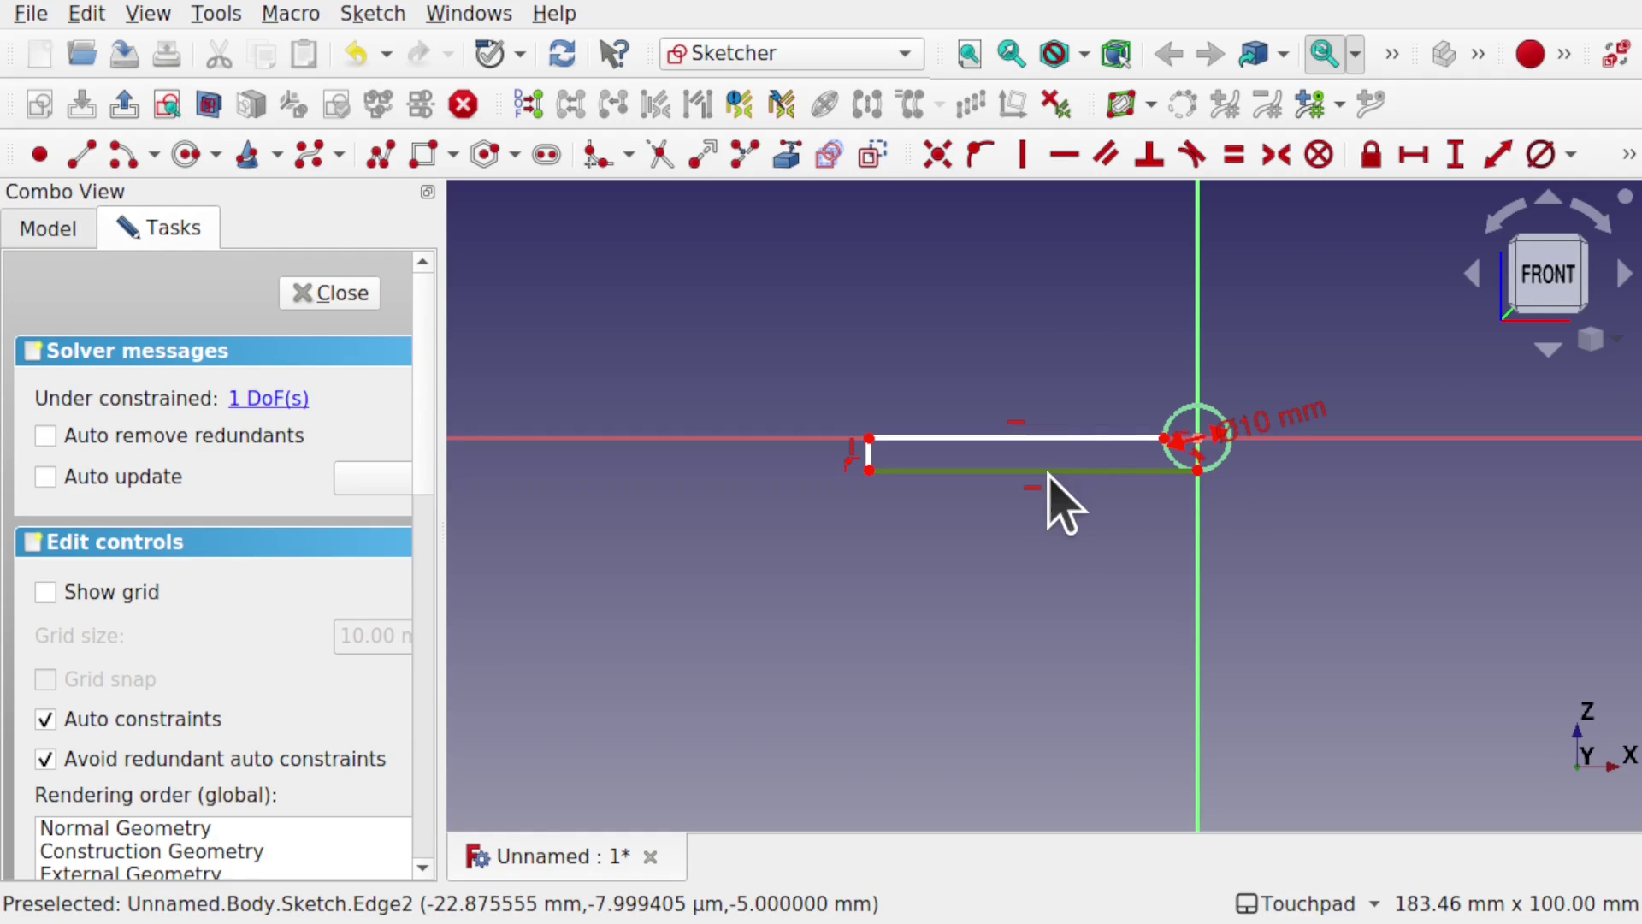
pyautogui.click(1415, 159)
pyautogui.write('2')
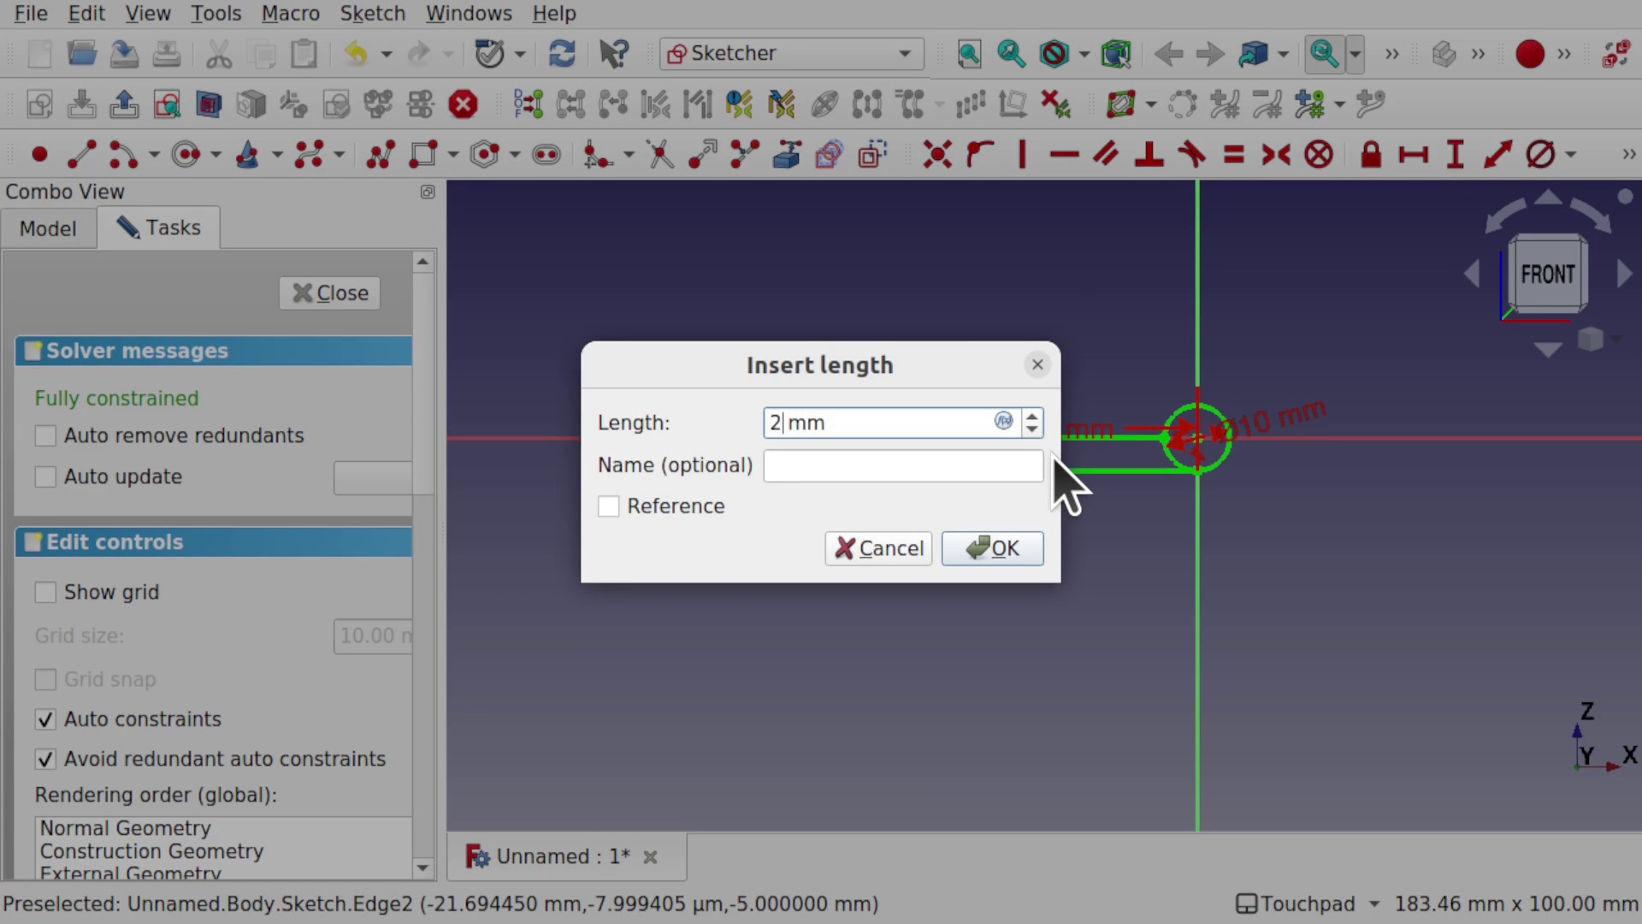
pyautogui.write('0')
pyautogui.press('BackSpace')
pyautogui.press('BackSpace')
pyautogui.write('30')
pyautogui.press('Return')
# Step: Trim away the circle's lower-left arc between the two horizontal lines
pyautogui.scroll(5, 1183, 494)
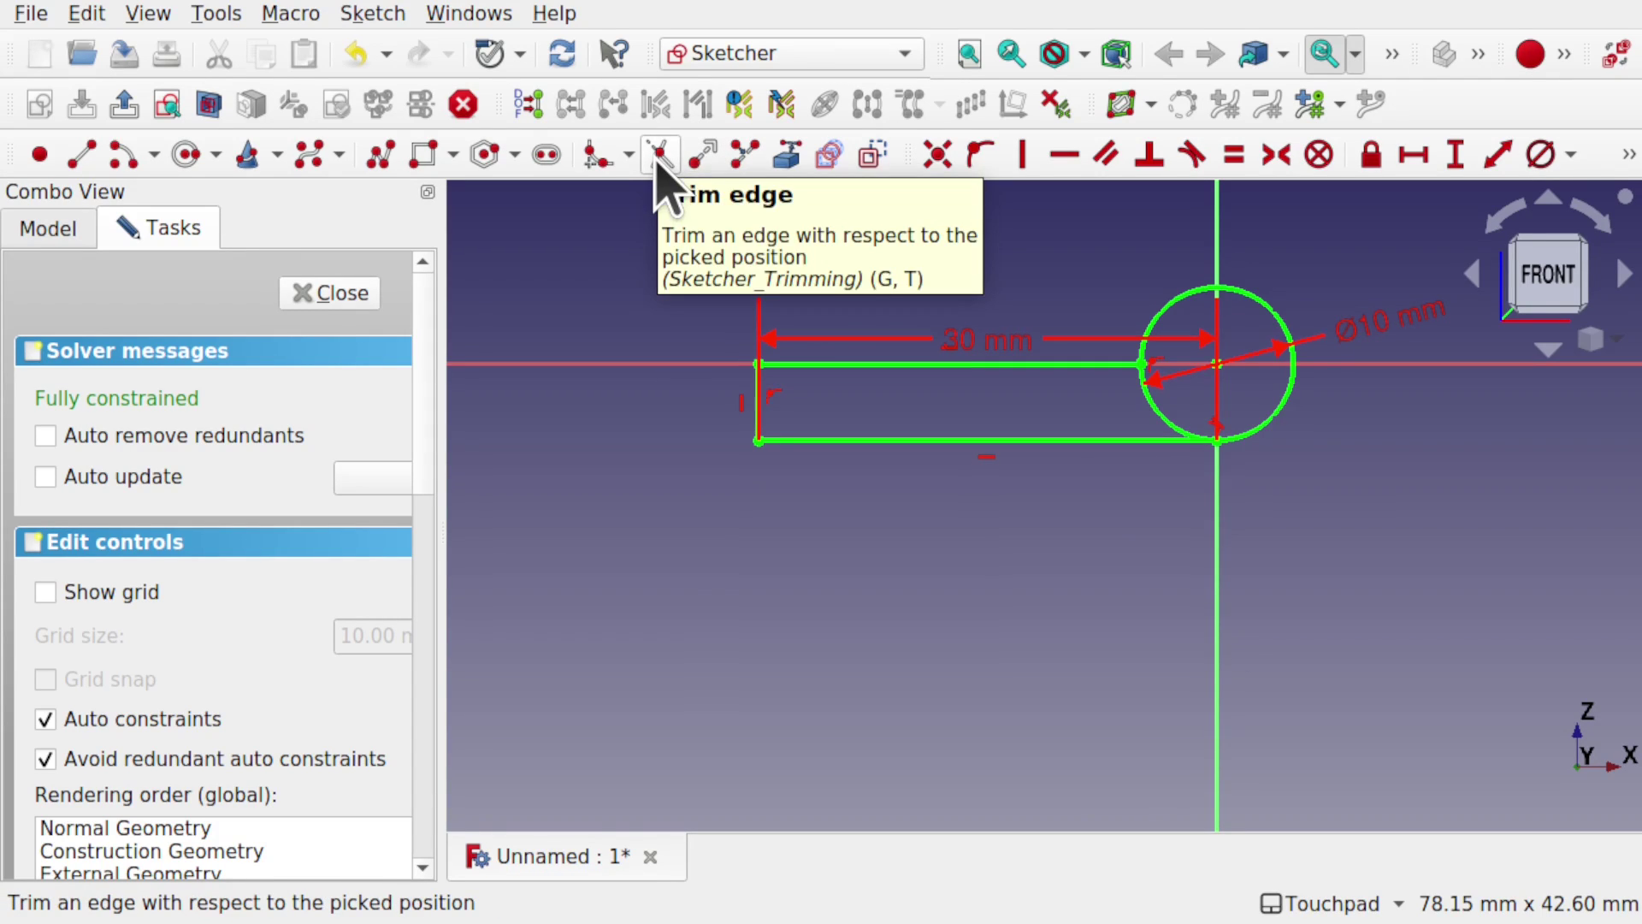
pyautogui.click(374, 15)
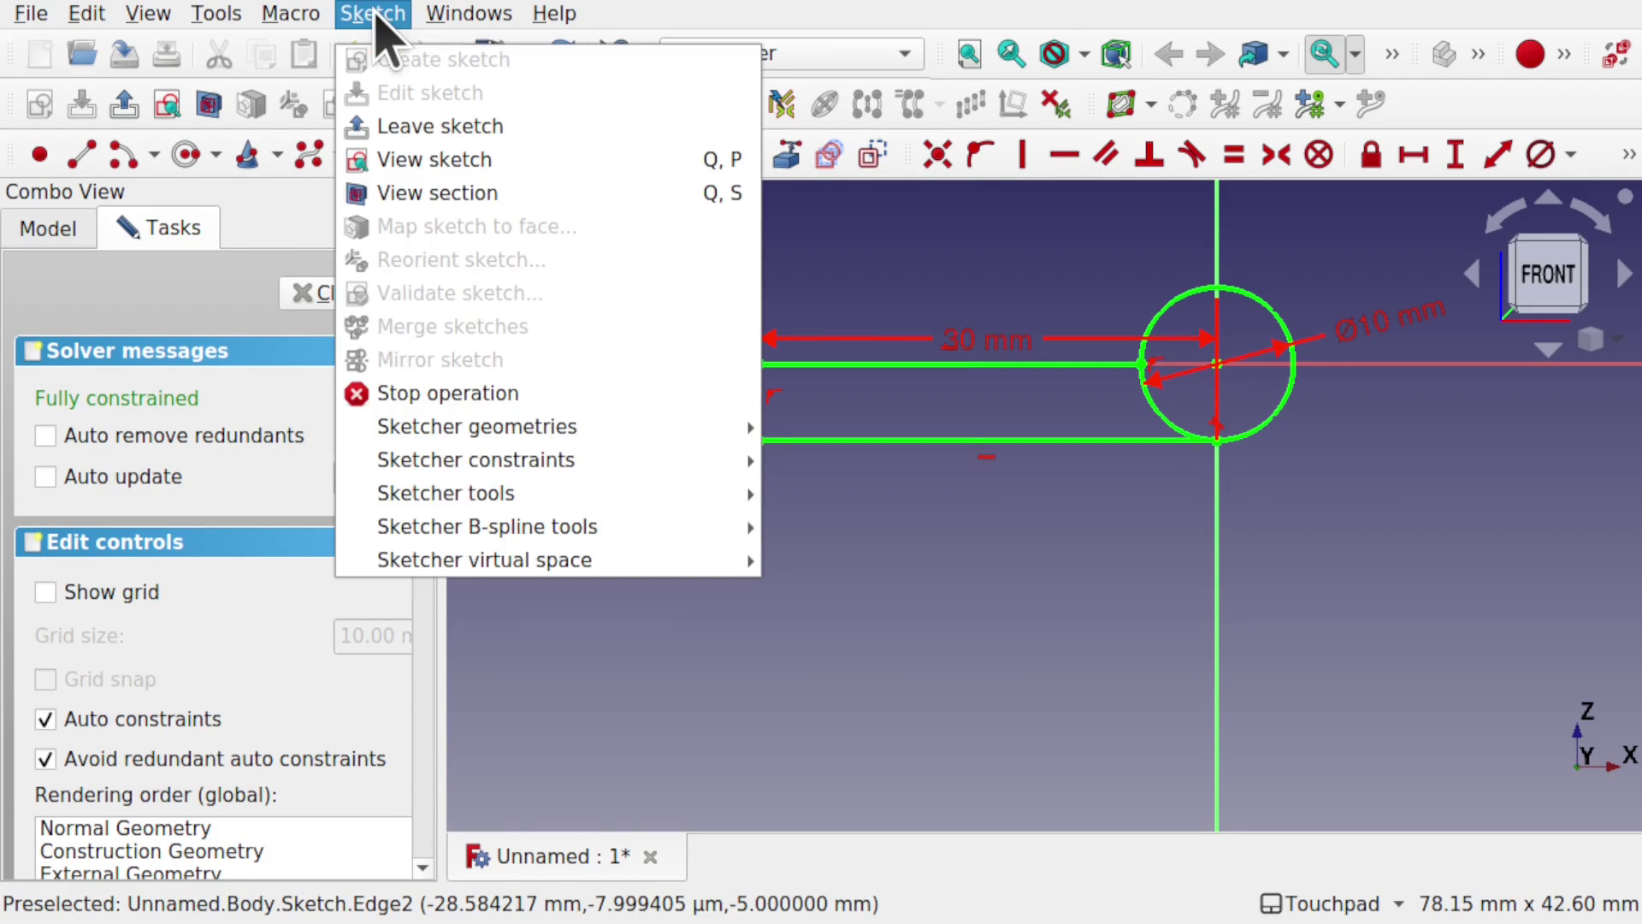
pyautogui.moveTo(623, 433)
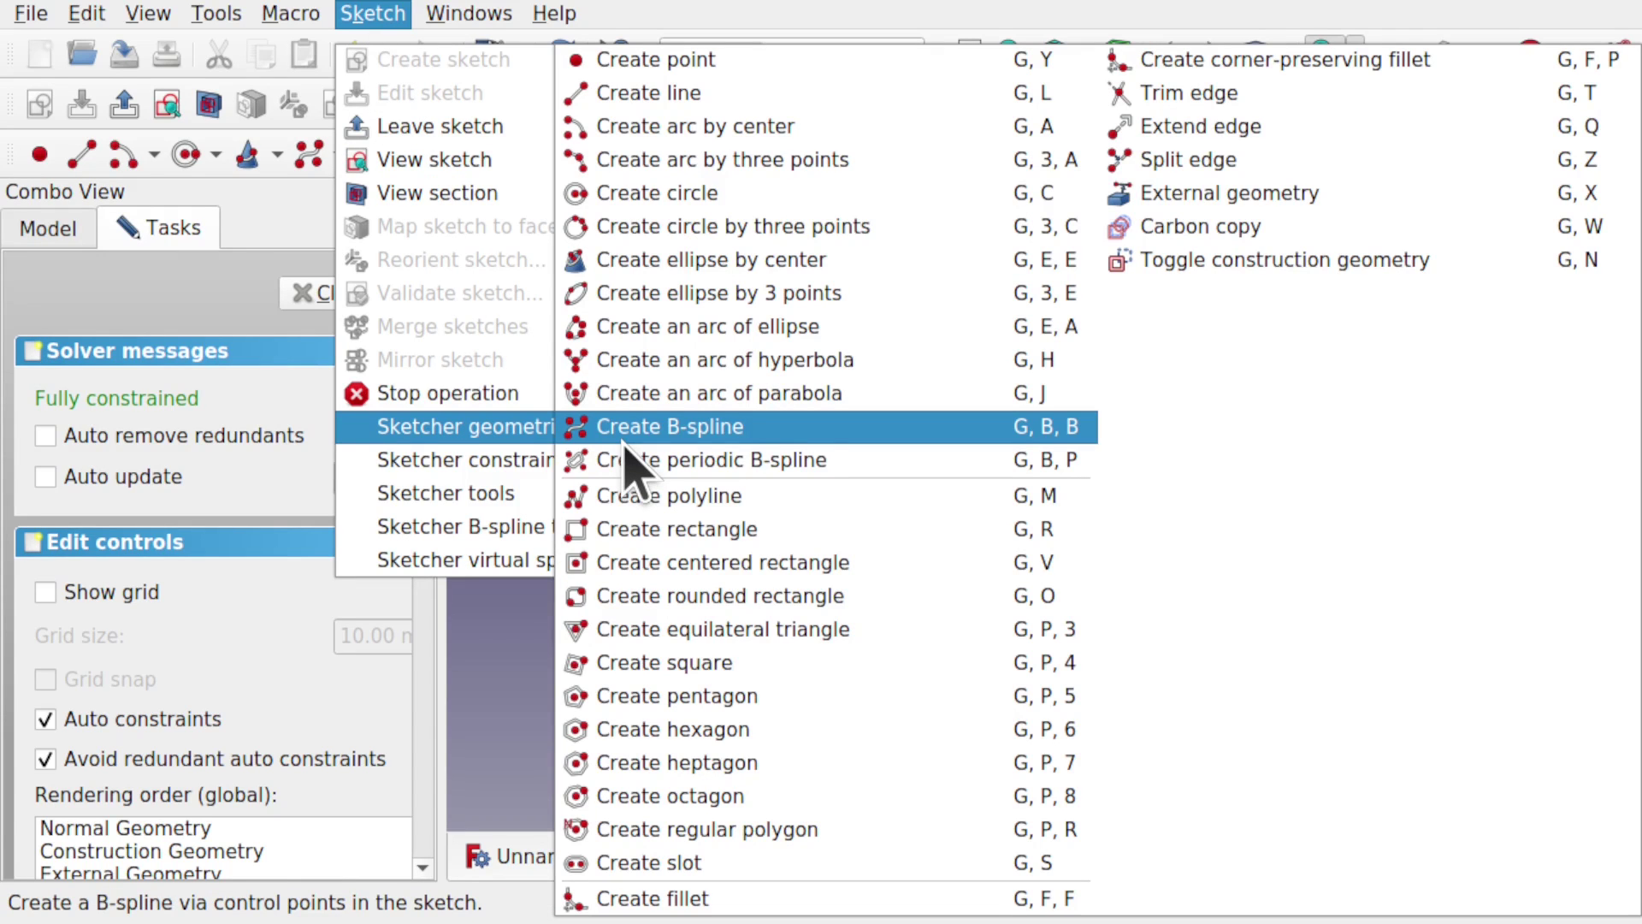
pyautogui.click(1240, 103)
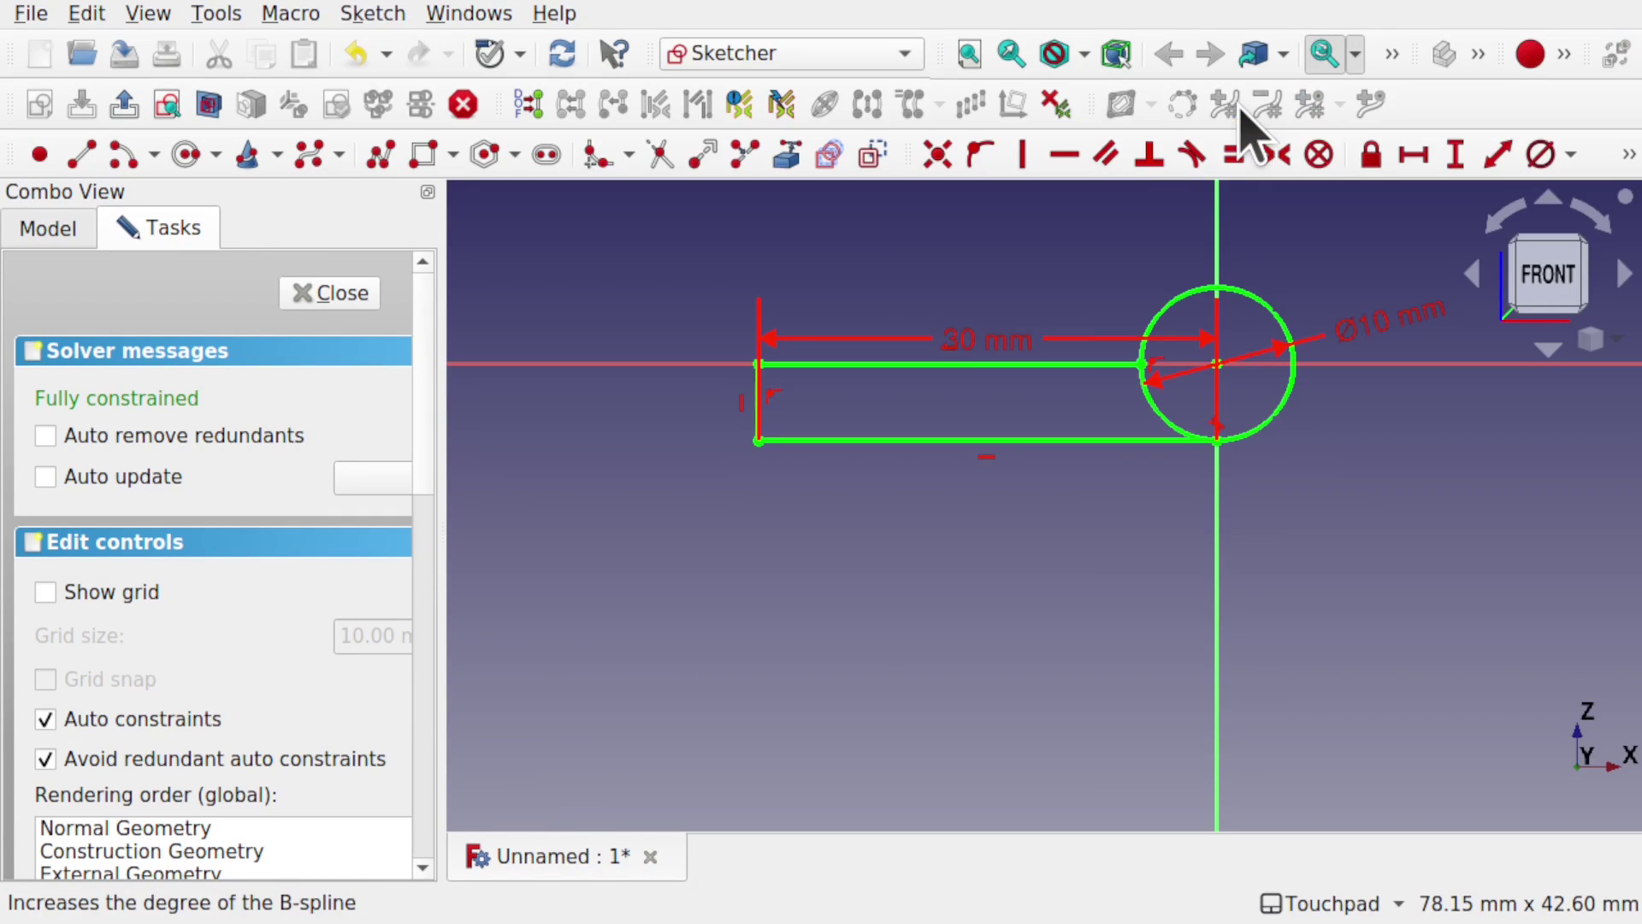
pyautogui.click(1164, 420)
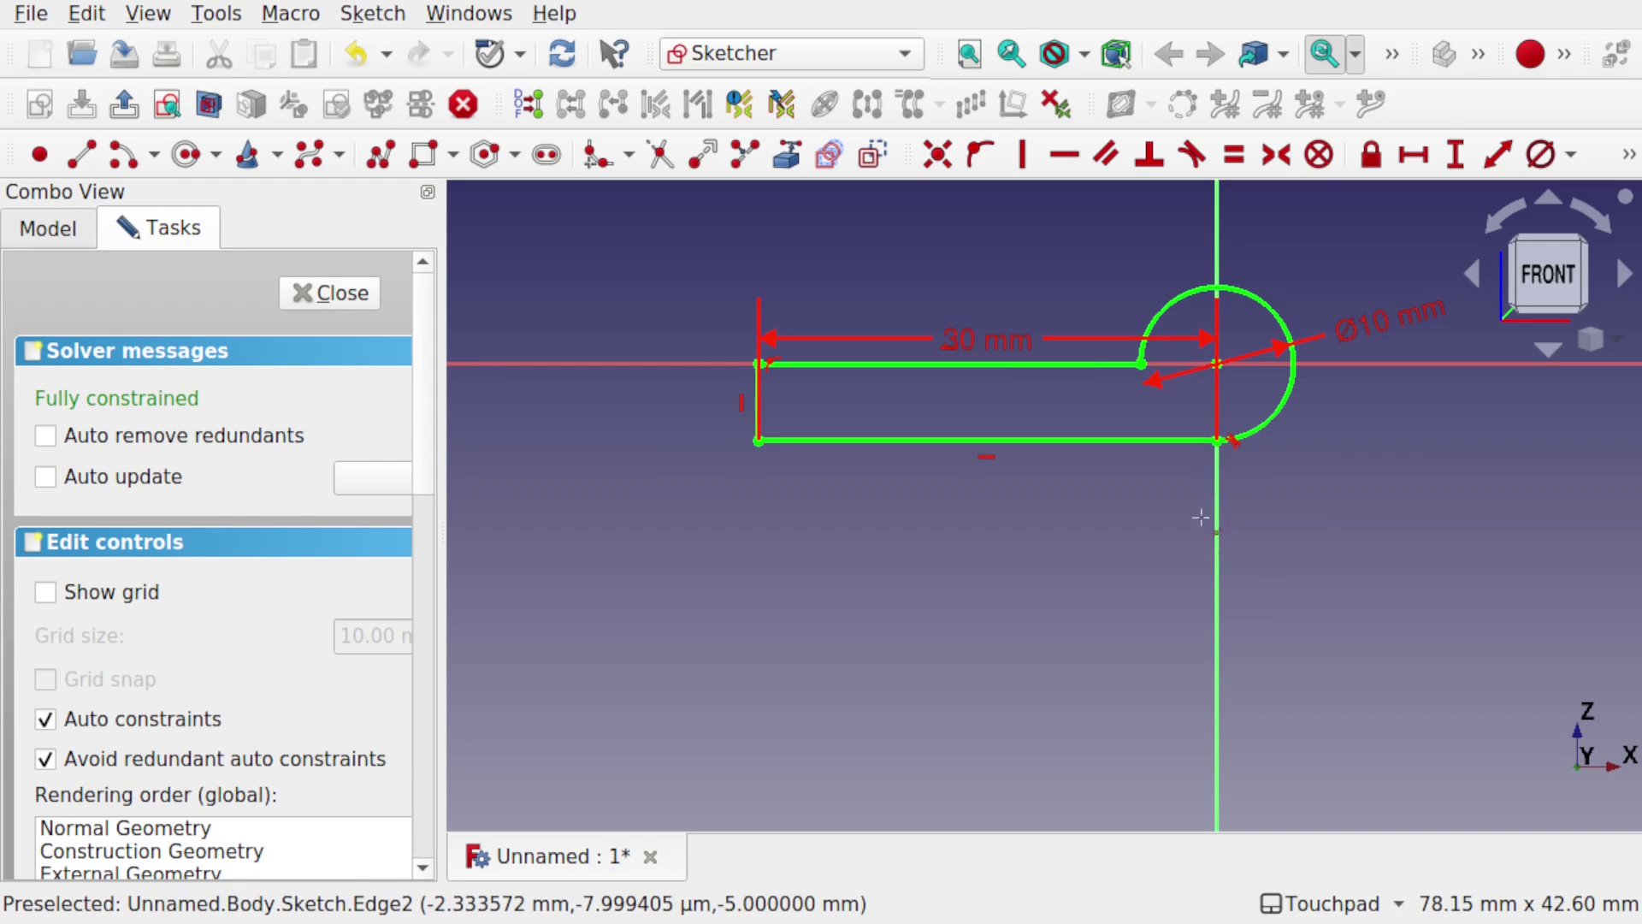
# Step: Close the sketch and pad it 40 mm, symmetric to the sketch plane
pyautogui.rightClick(1195, 560)
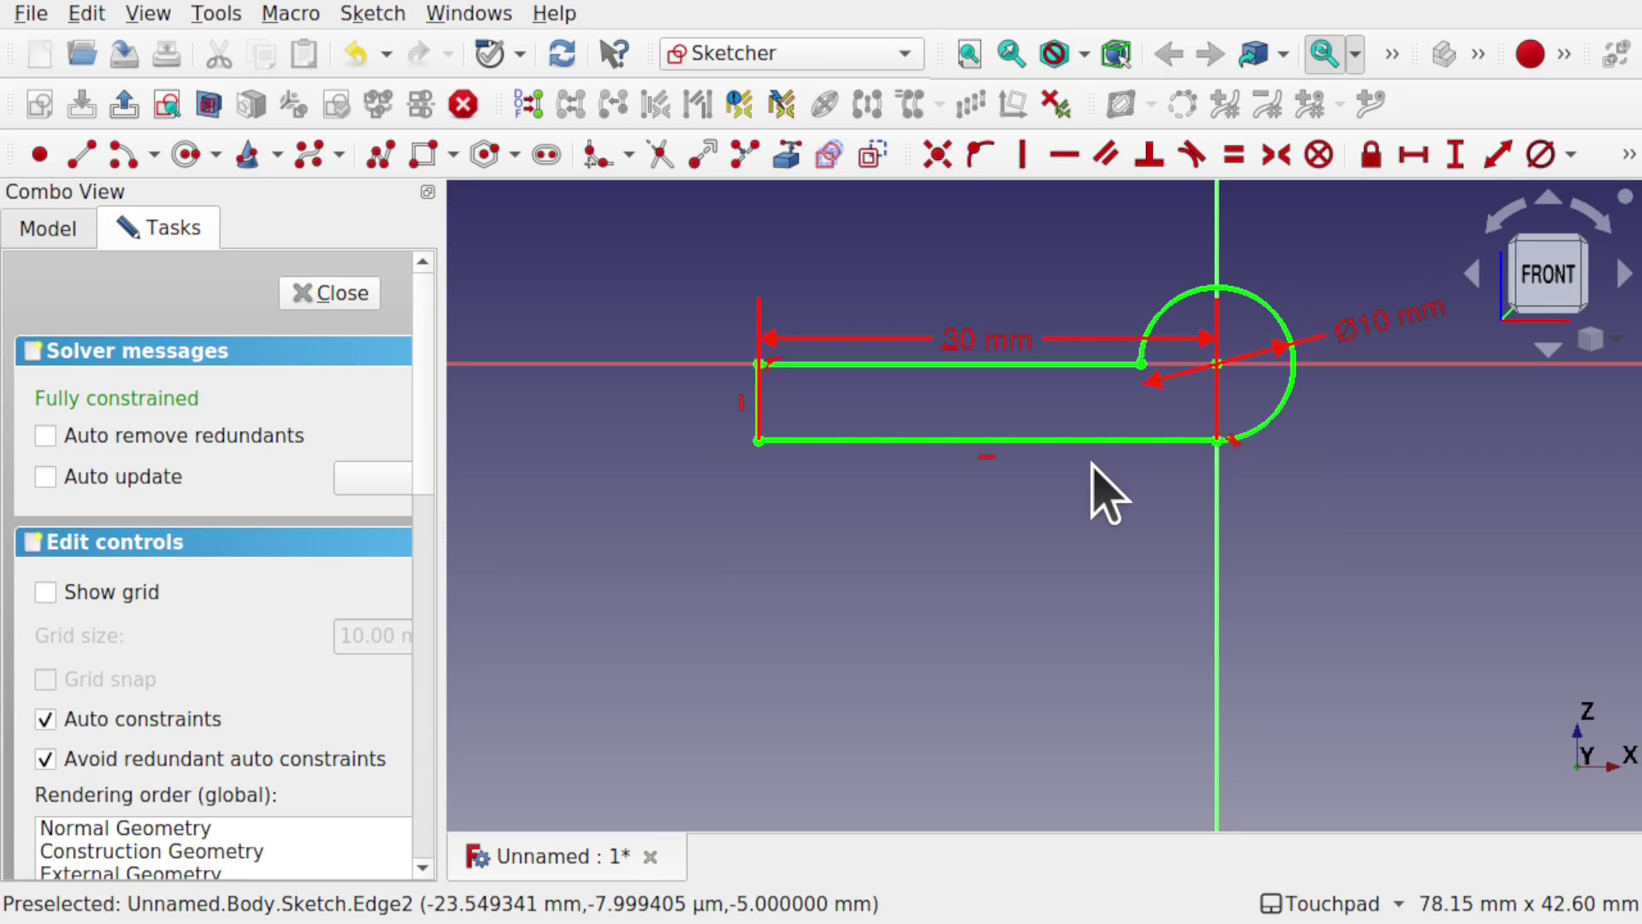
pyautogui.click(343, 296)
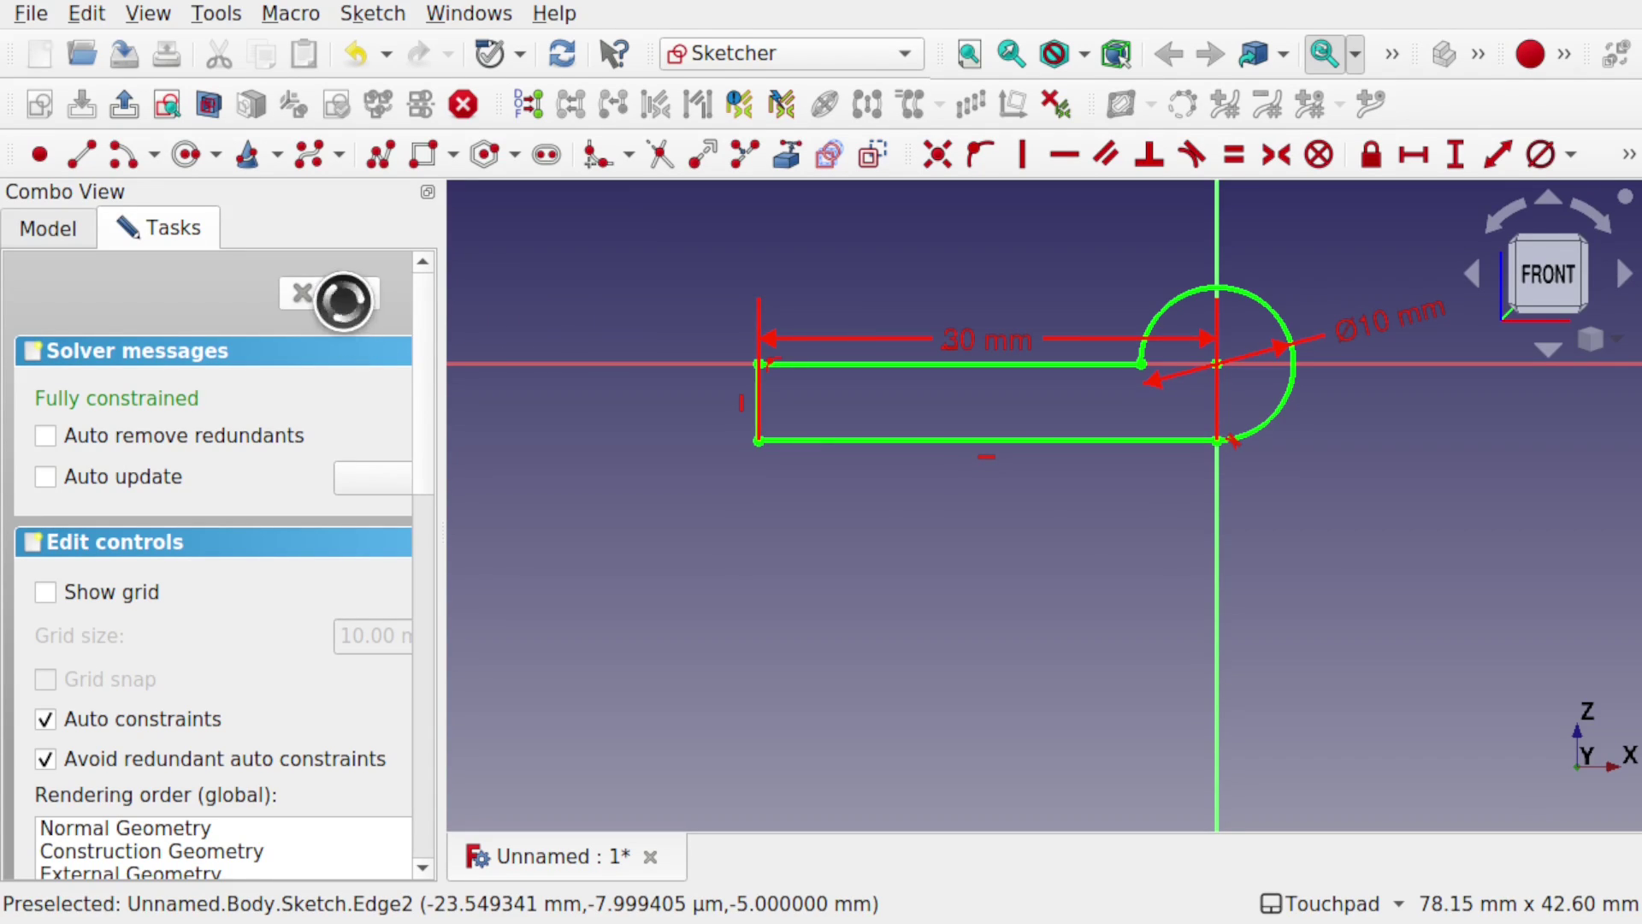
pyautogui.click(870, 527)
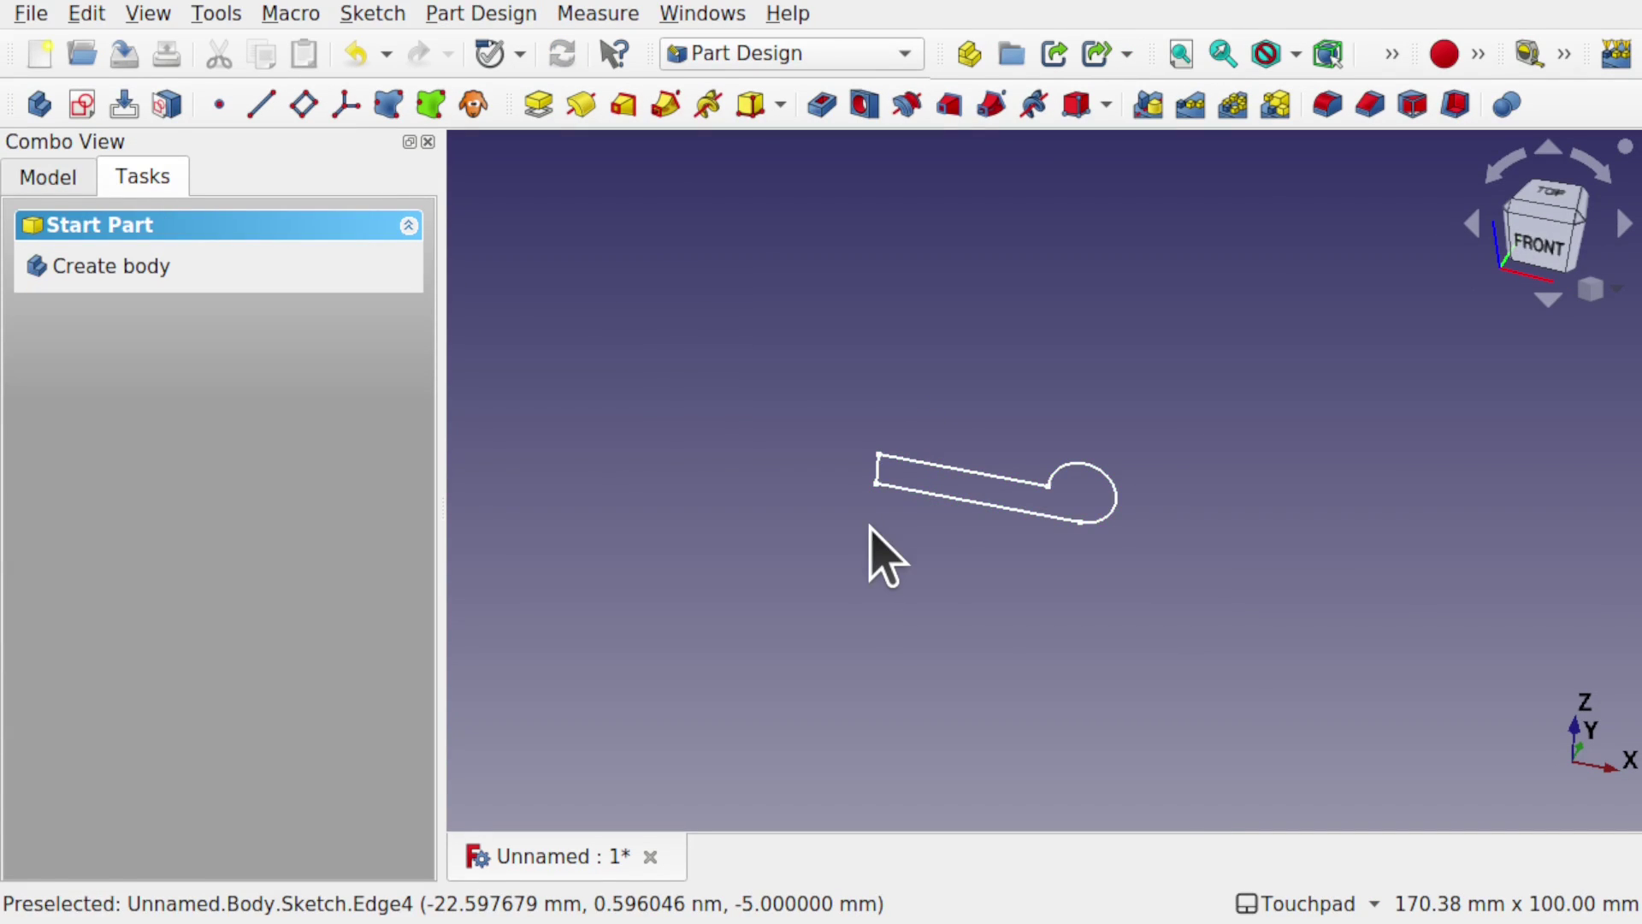
pyautogui.scroll(4, 870, 527)
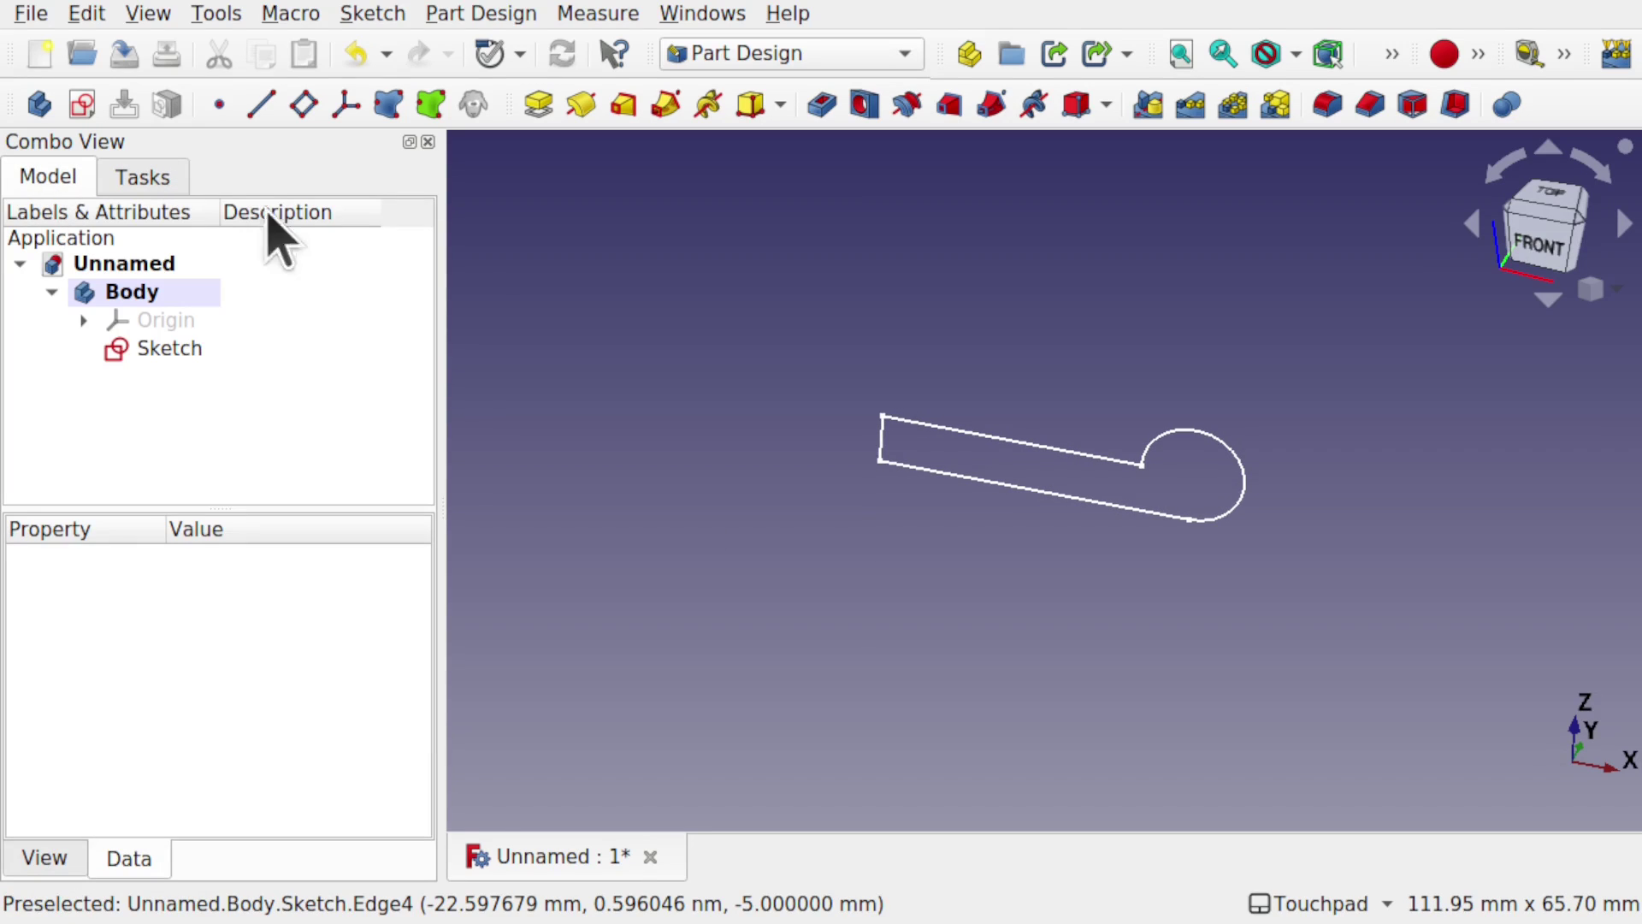
pyautogui.click(181, 348)
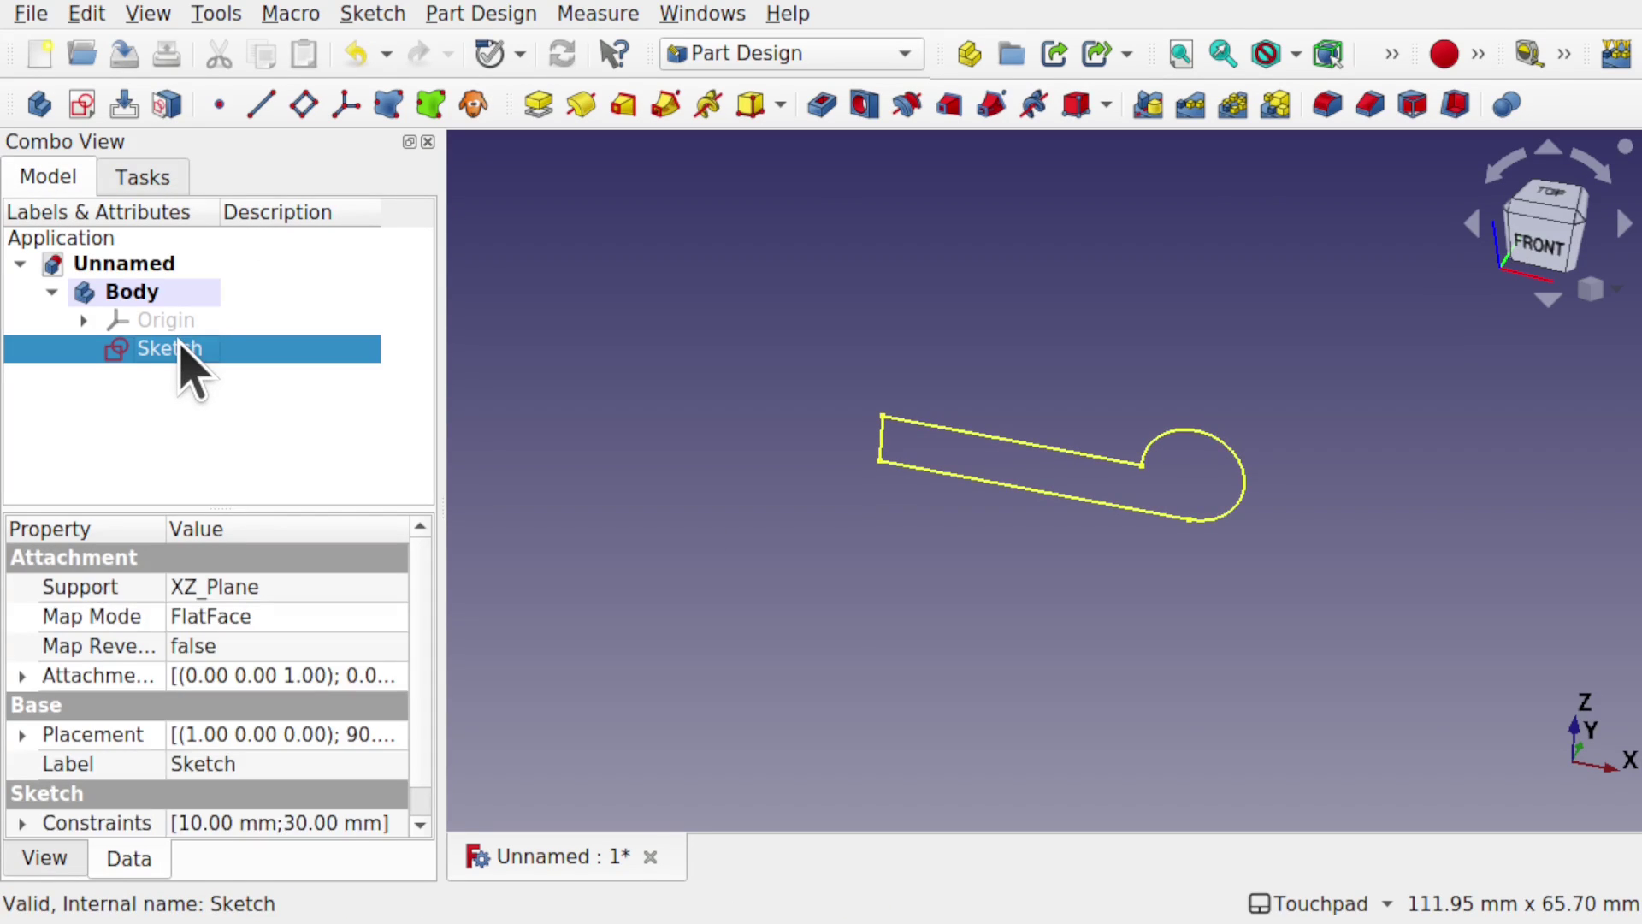
pyautogui.click(539, 104)
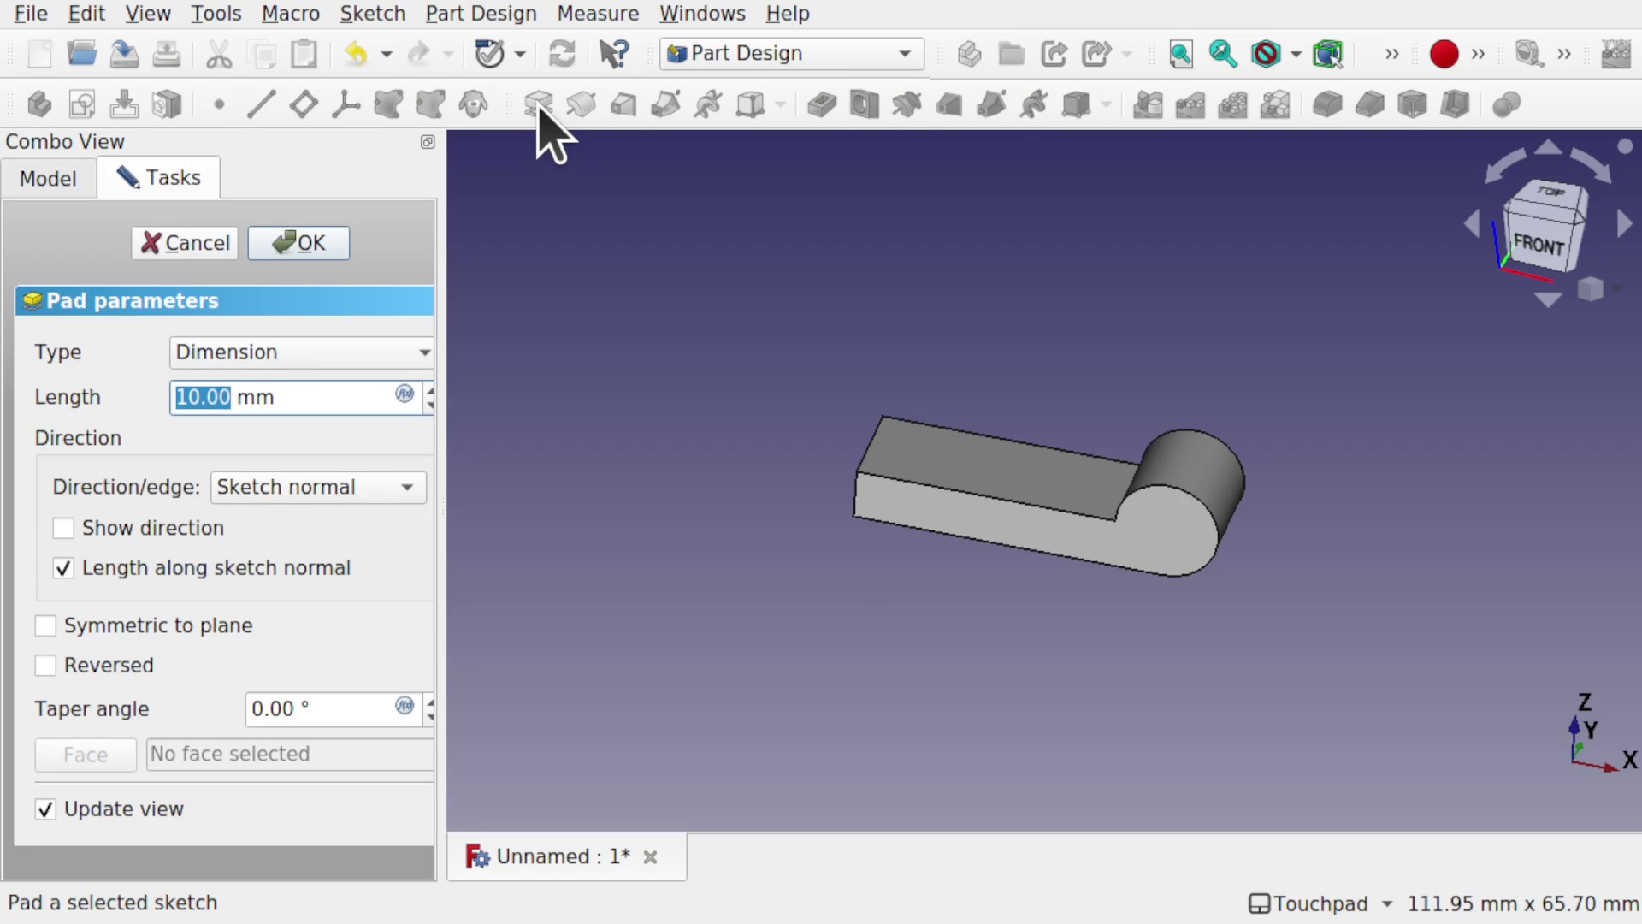
pyautogui.click(58, 630)
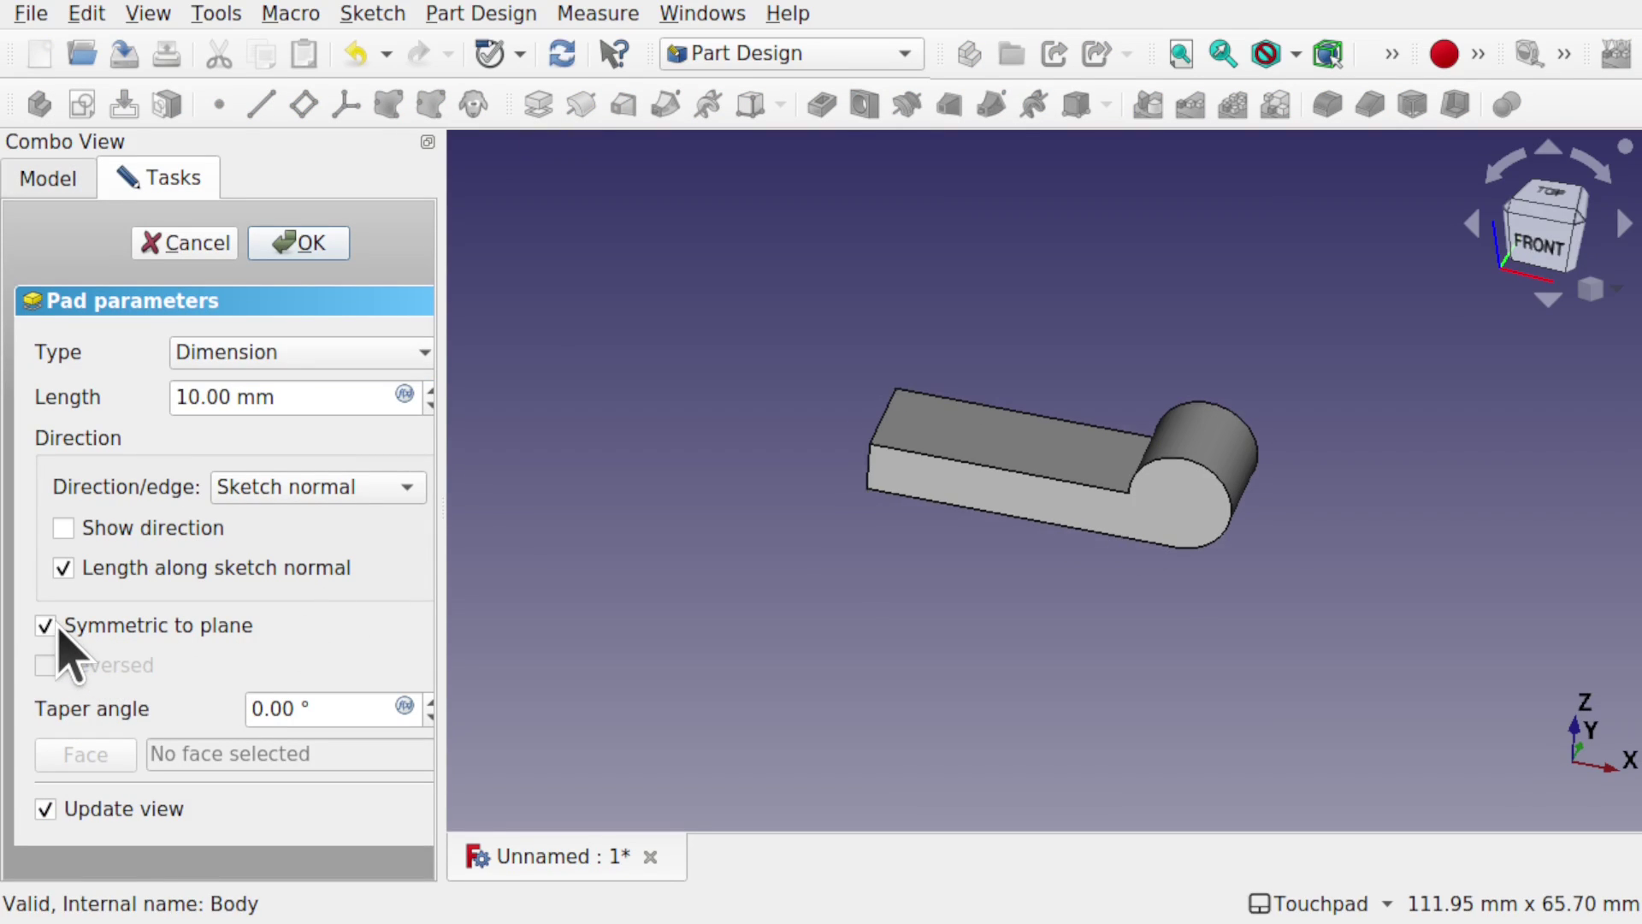
pyautogui.click(189, 396)
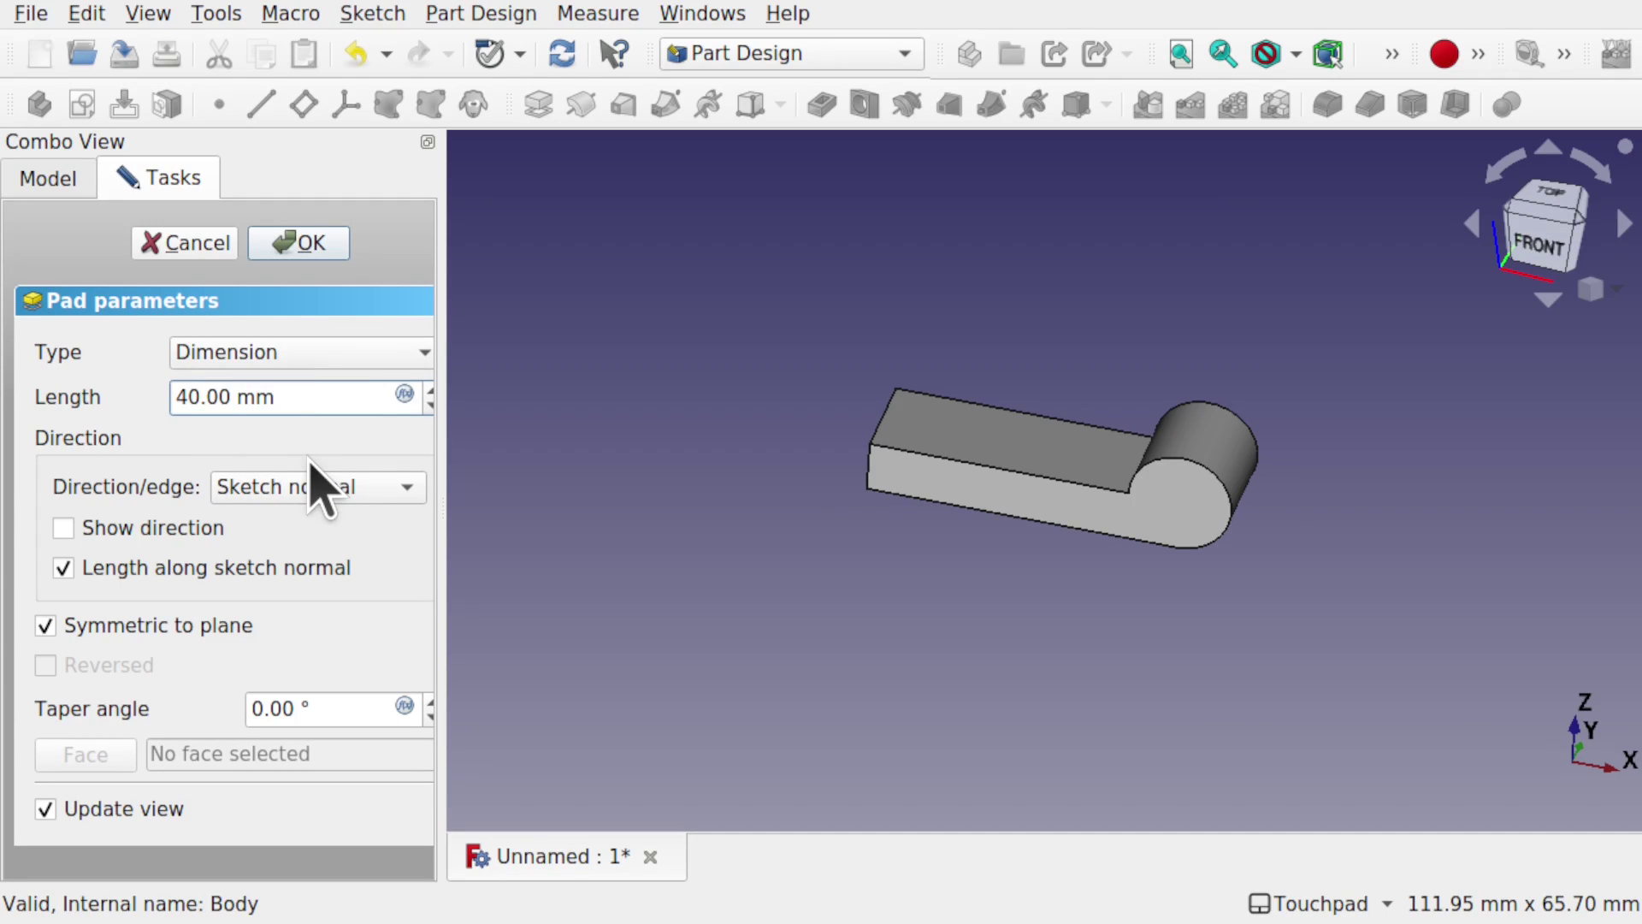
pyautogui.press('Return')
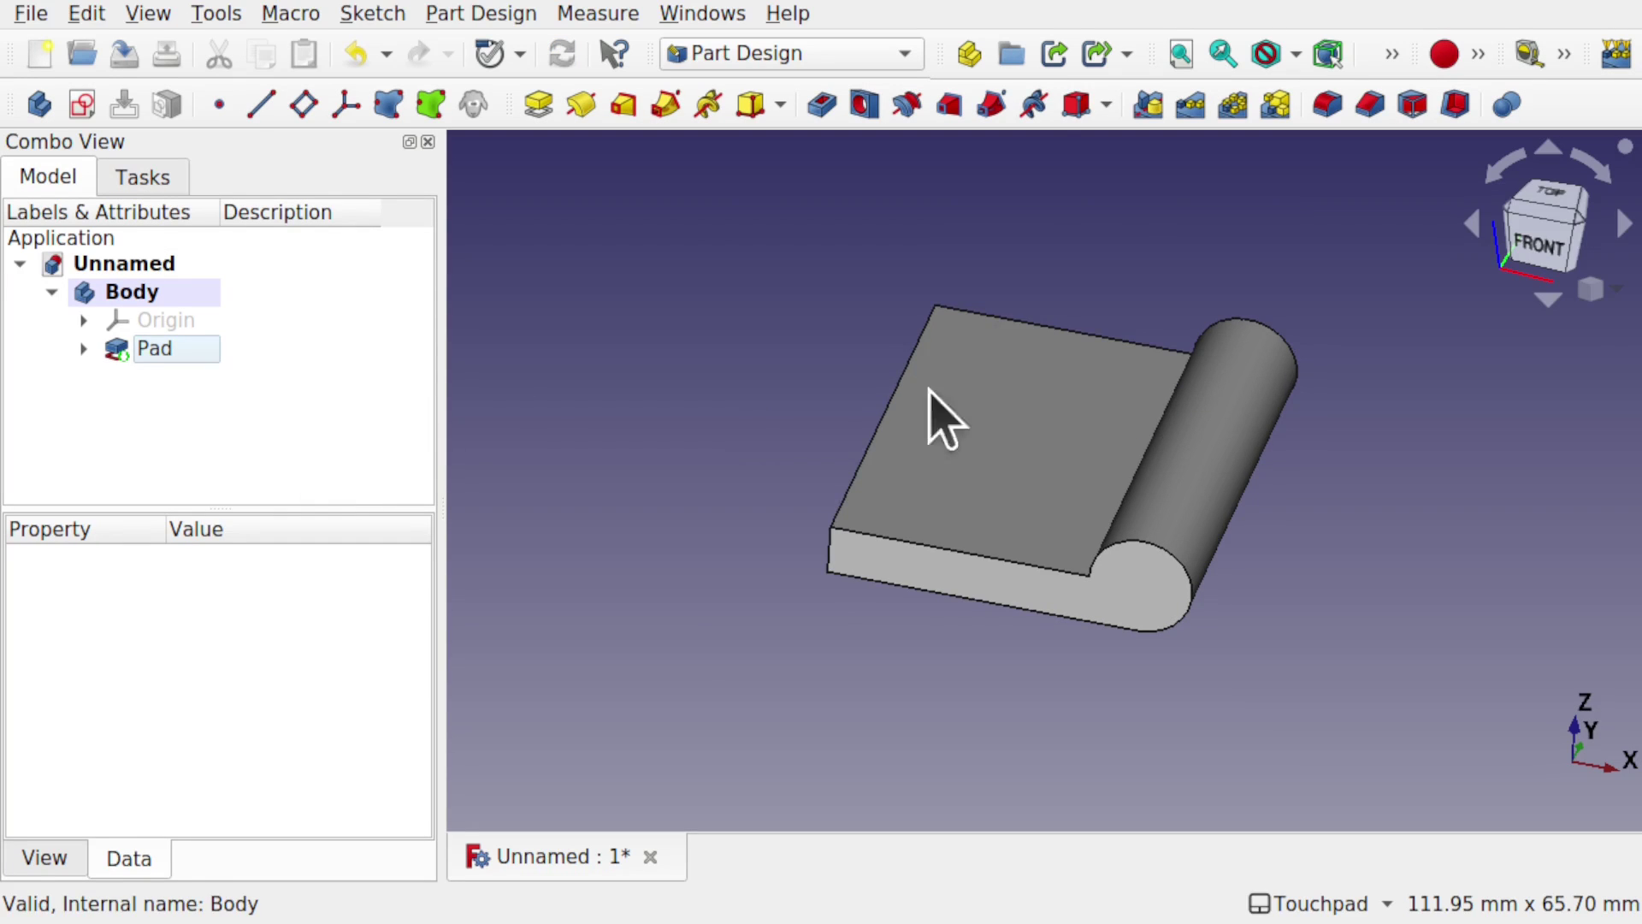
# Step: In a new sketch on the pad's front face, draw a circle centred on the origin, slightly larger than the rounded end
pyautogui.keyDown('alt'); pyautogui.moveTo(935, 414); pyautogui.dragTo(1111, 425); pyautogui.keyUp('alt')
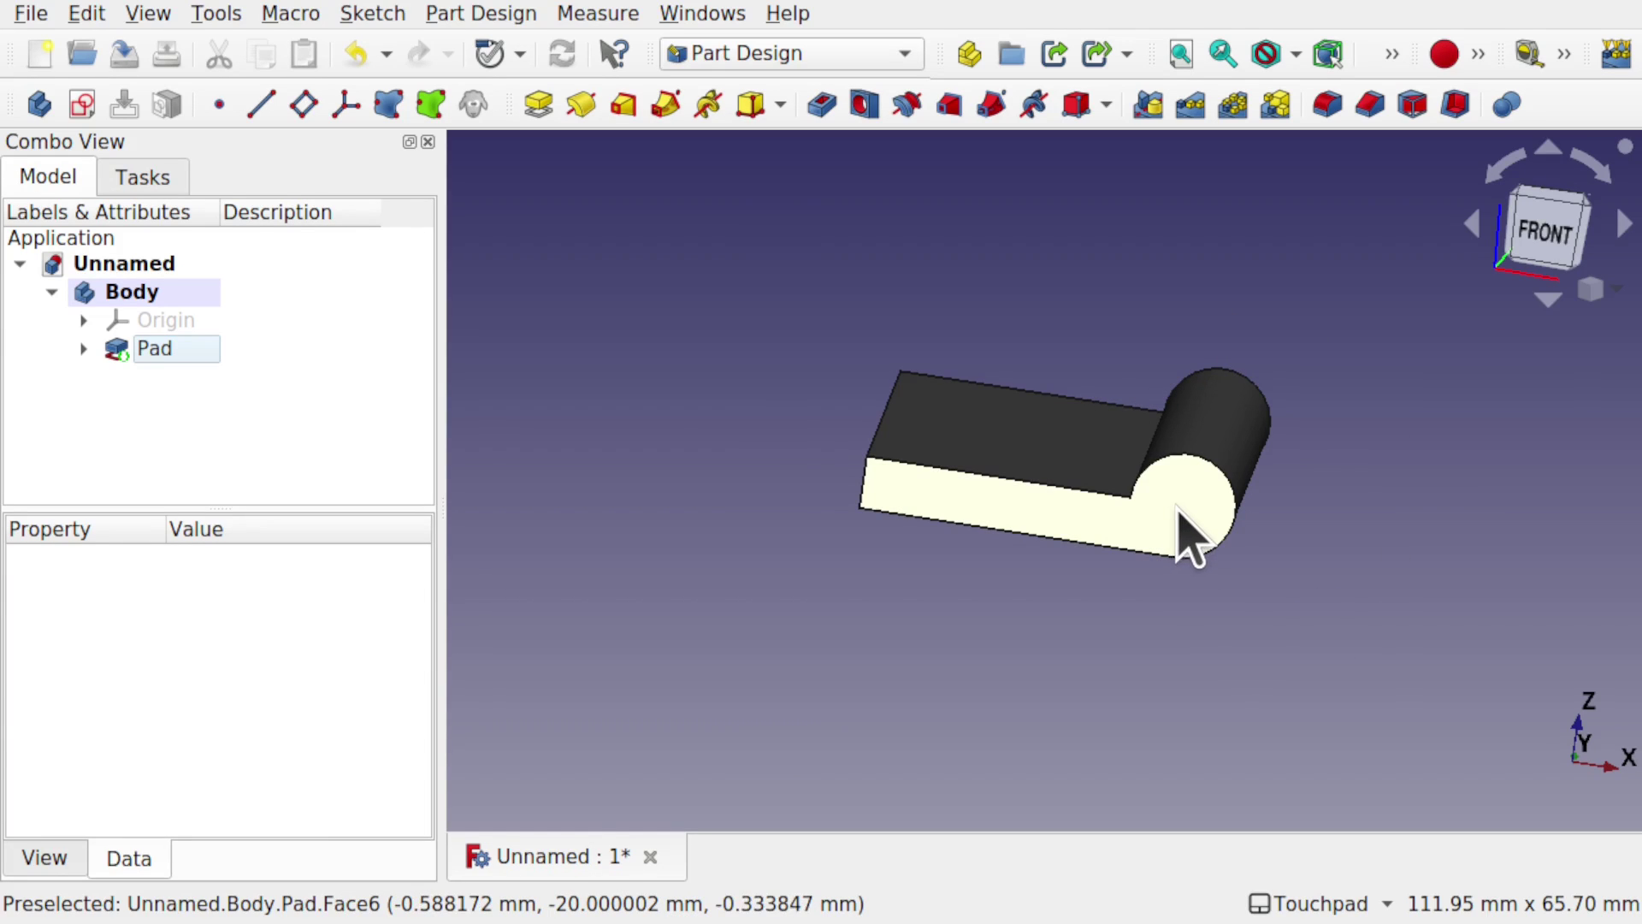
pyautogui.keyDown('alt'); pyautogui.moveTo(1180, 542); pyautogui.dragTo(1233, 419); pyautogui.keyUp('alt')
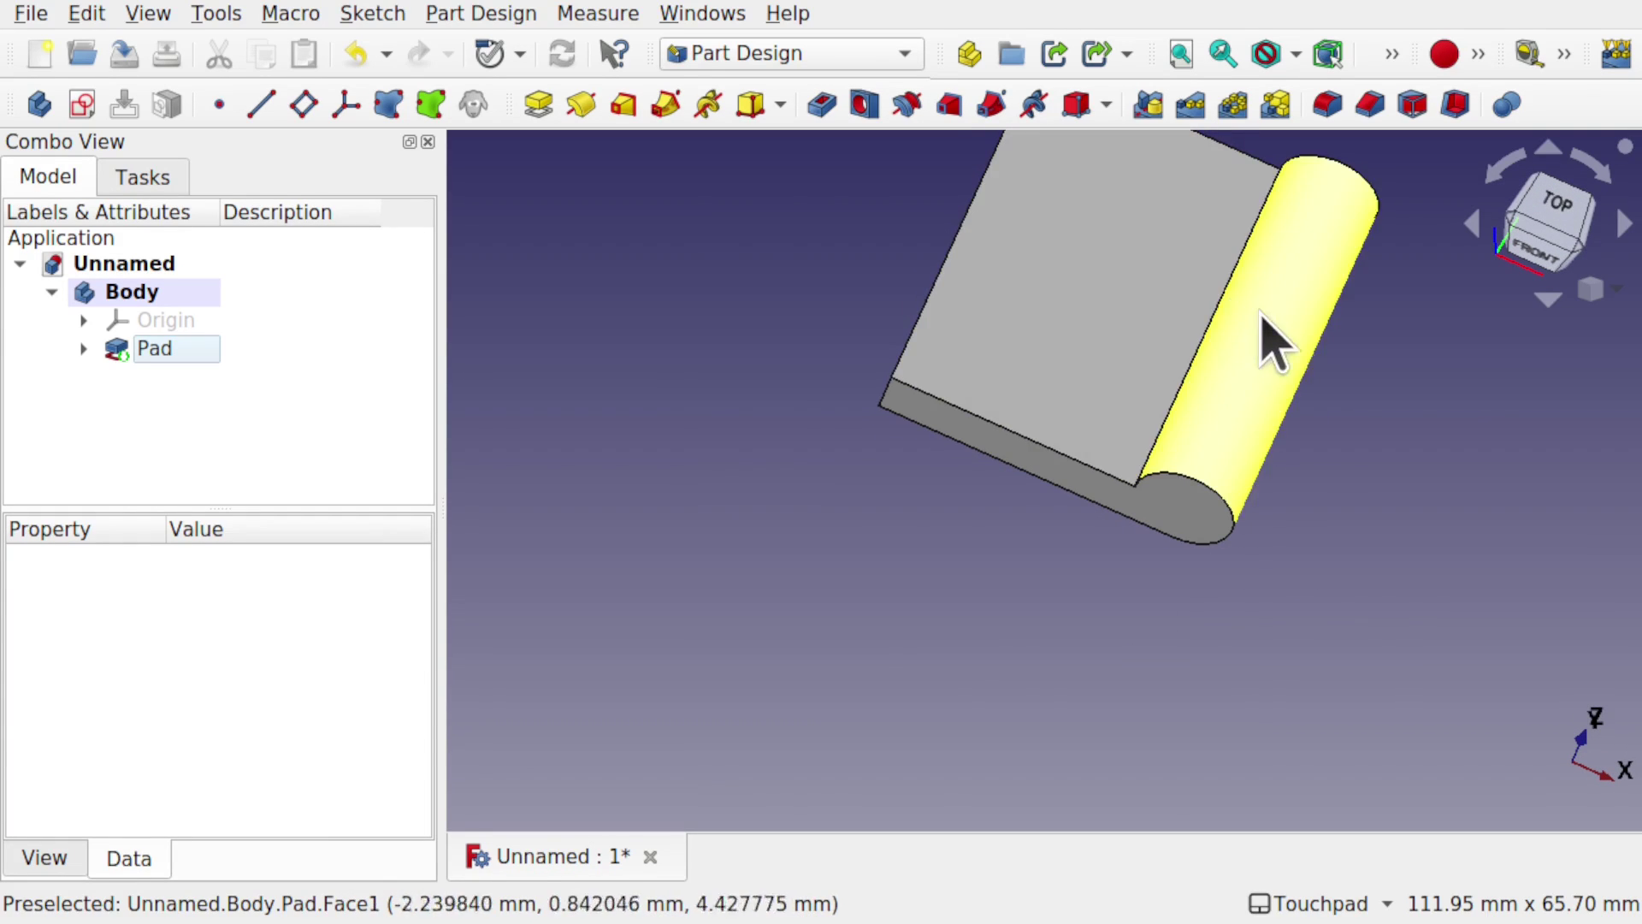
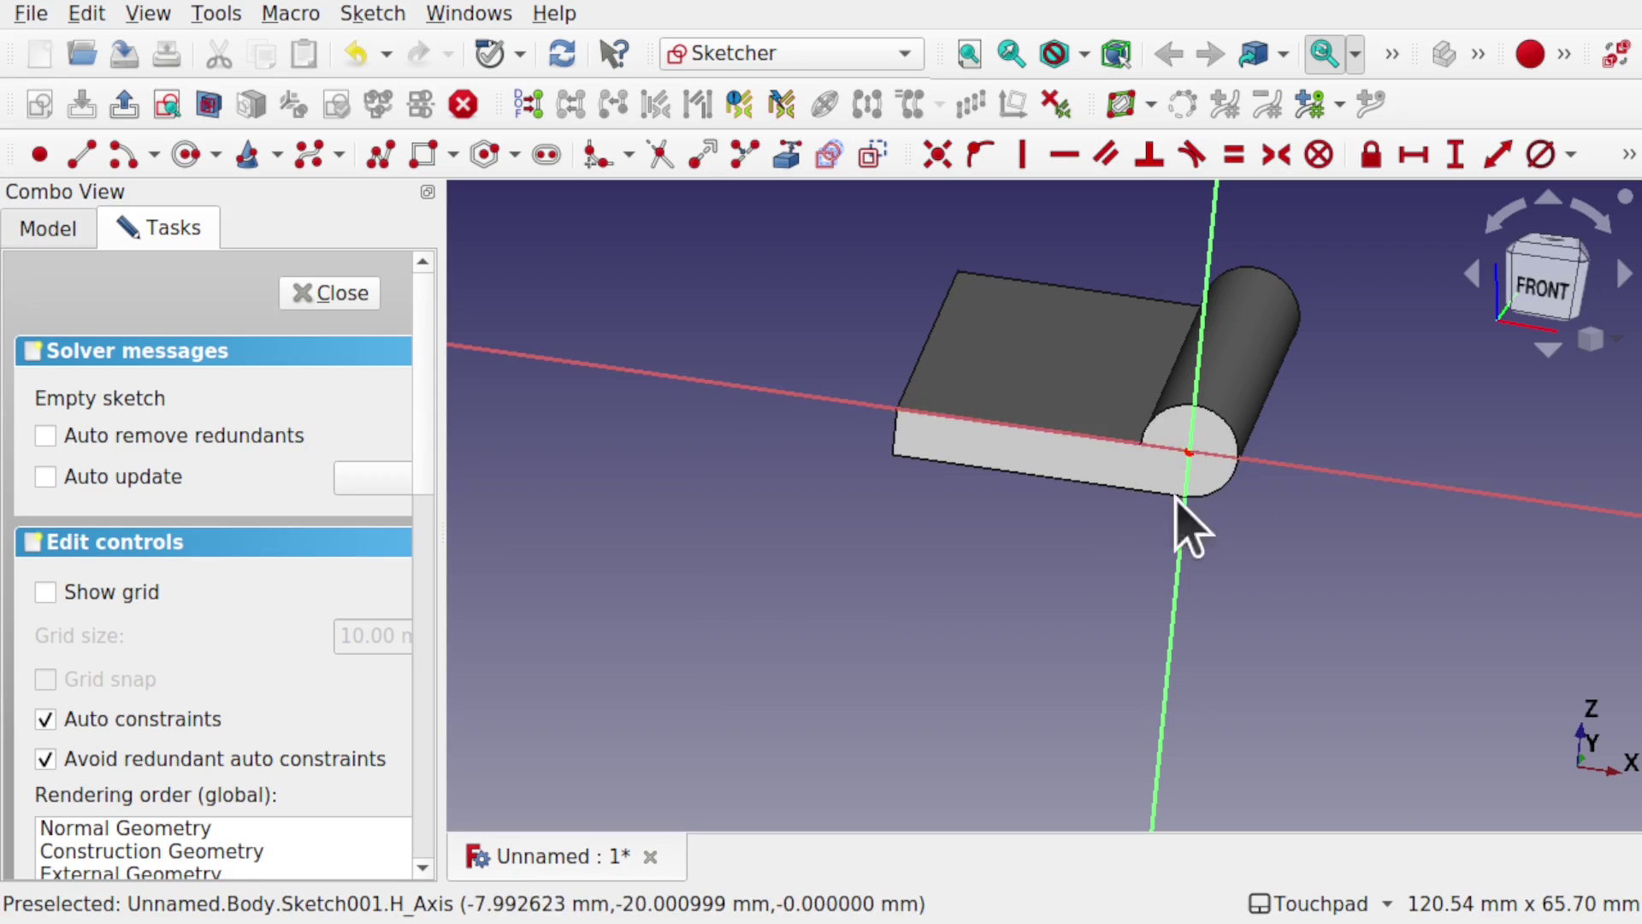
pyautogui.keyDown('alt'); pyautogui.moveTo(1220, 443); pyautogui.dragTo(1216, 511); pyautogui.keyUp('alt')
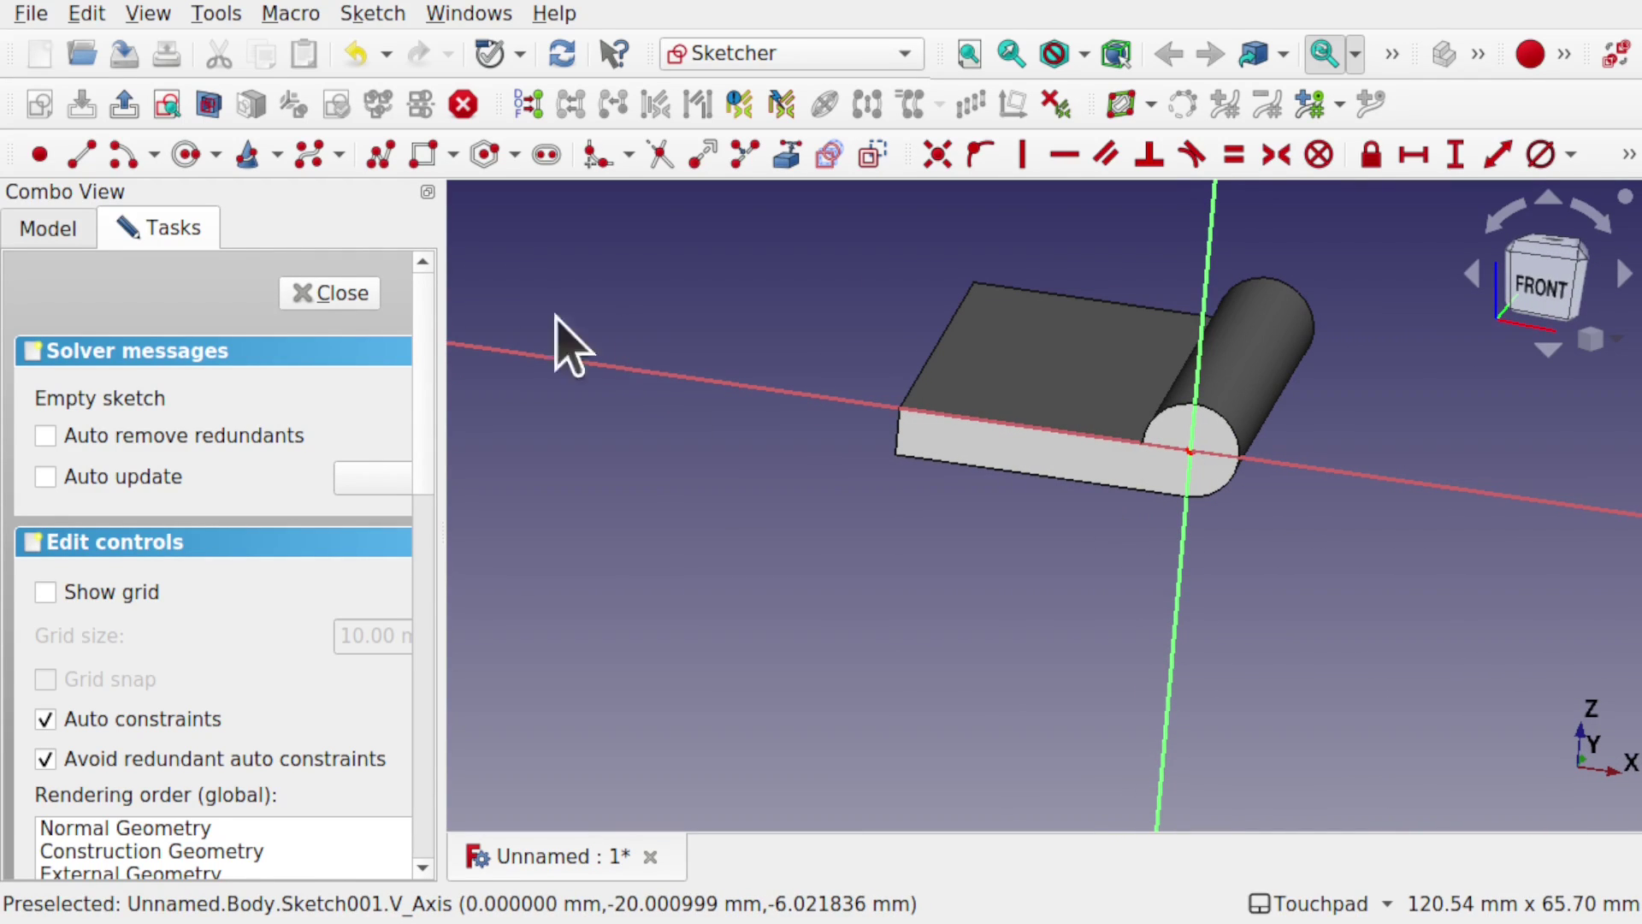
pyautogui.click(186, 155)
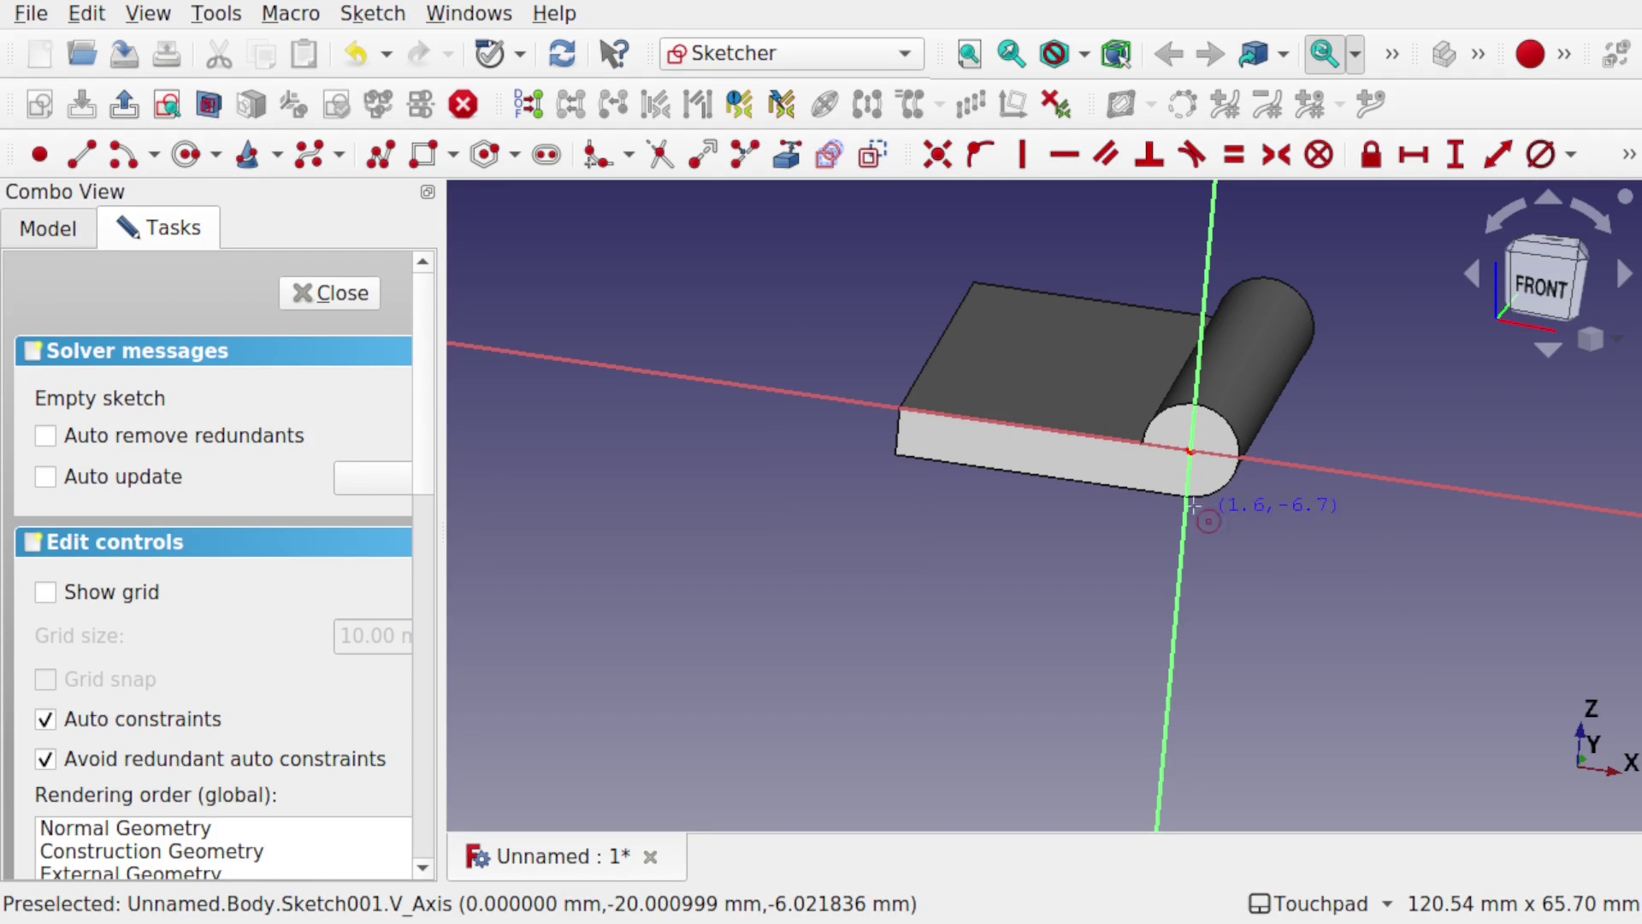
pyautogui.click(1190, 451)
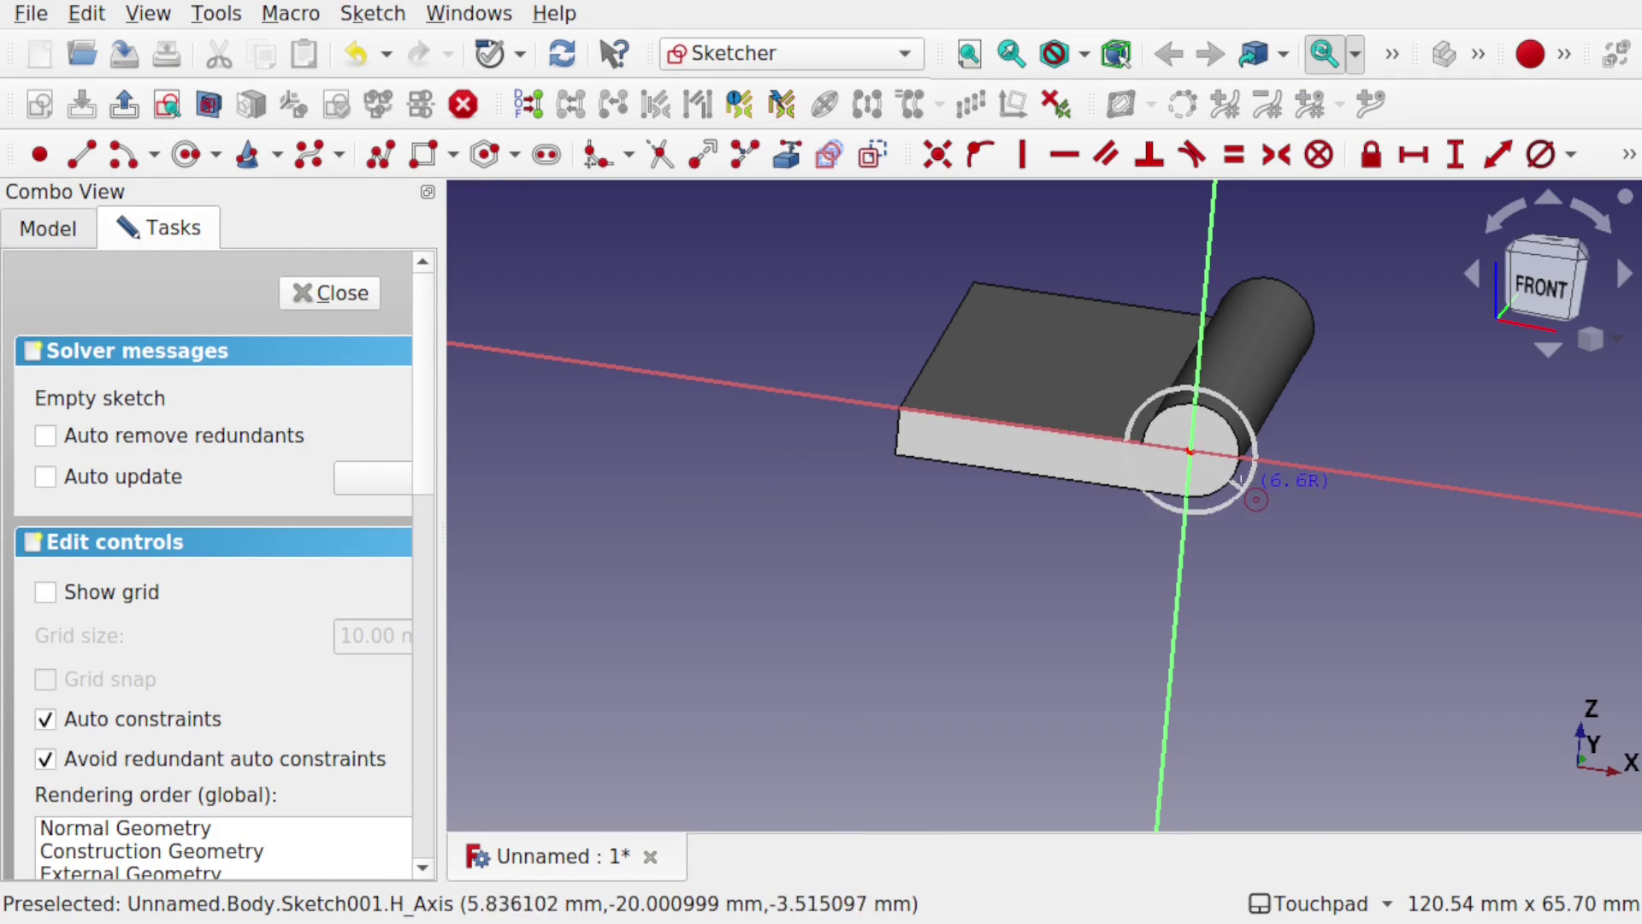
pyautogui.click(1237, 481)
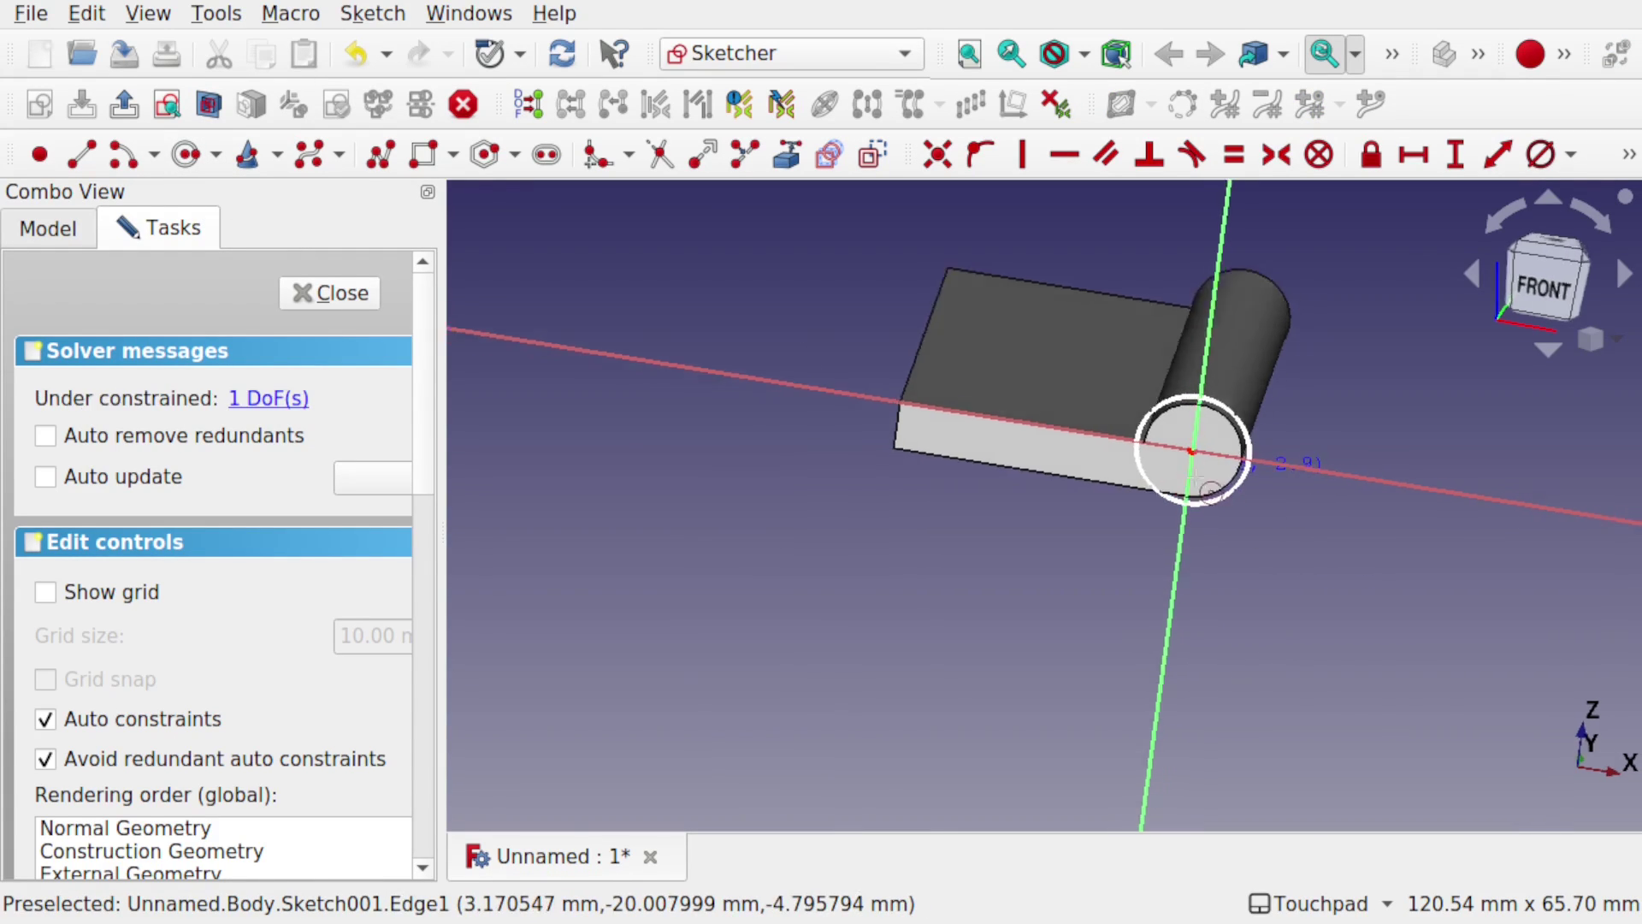
# Step: Import the arc edge of the pad's rounded end into the sketch as external geometry
pyautogui.scroll(2, 1208, 473)
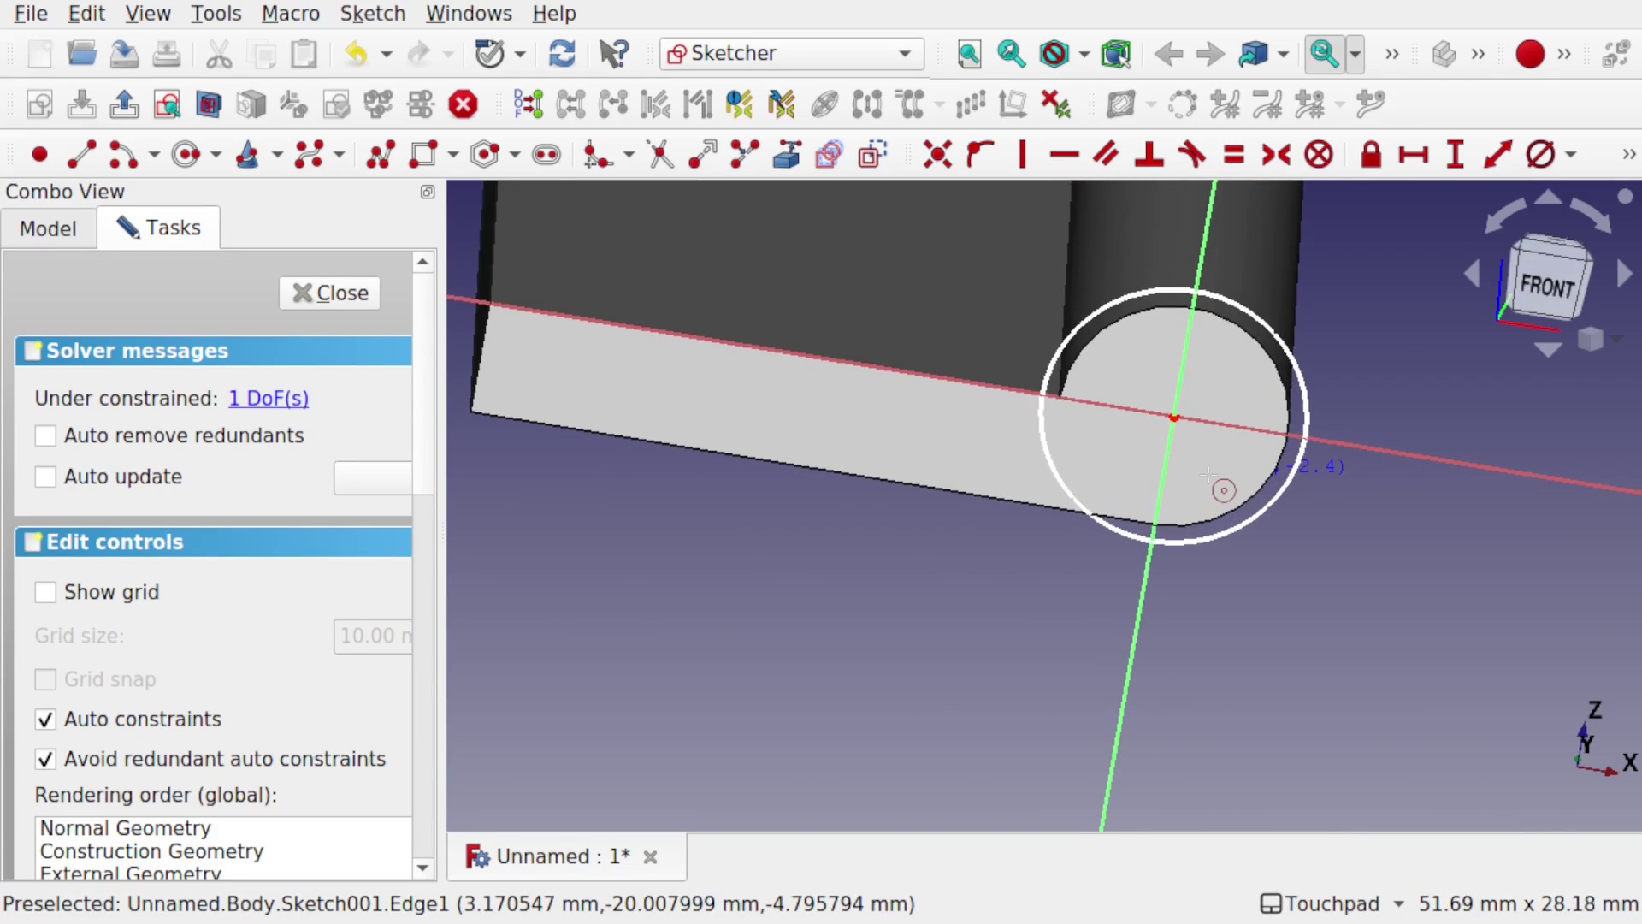
pyautogui.moveTo(1207, 469)
pyautogui.mouseDown(button='middle')
pyautogui.moveTo(1095, 414)
pyautogui.moveTo(1142, 424)
pyautogui.moveTo(762, 172)
pyautogui.mouseUp(button='middle')
pyautogui.click(780, 158)
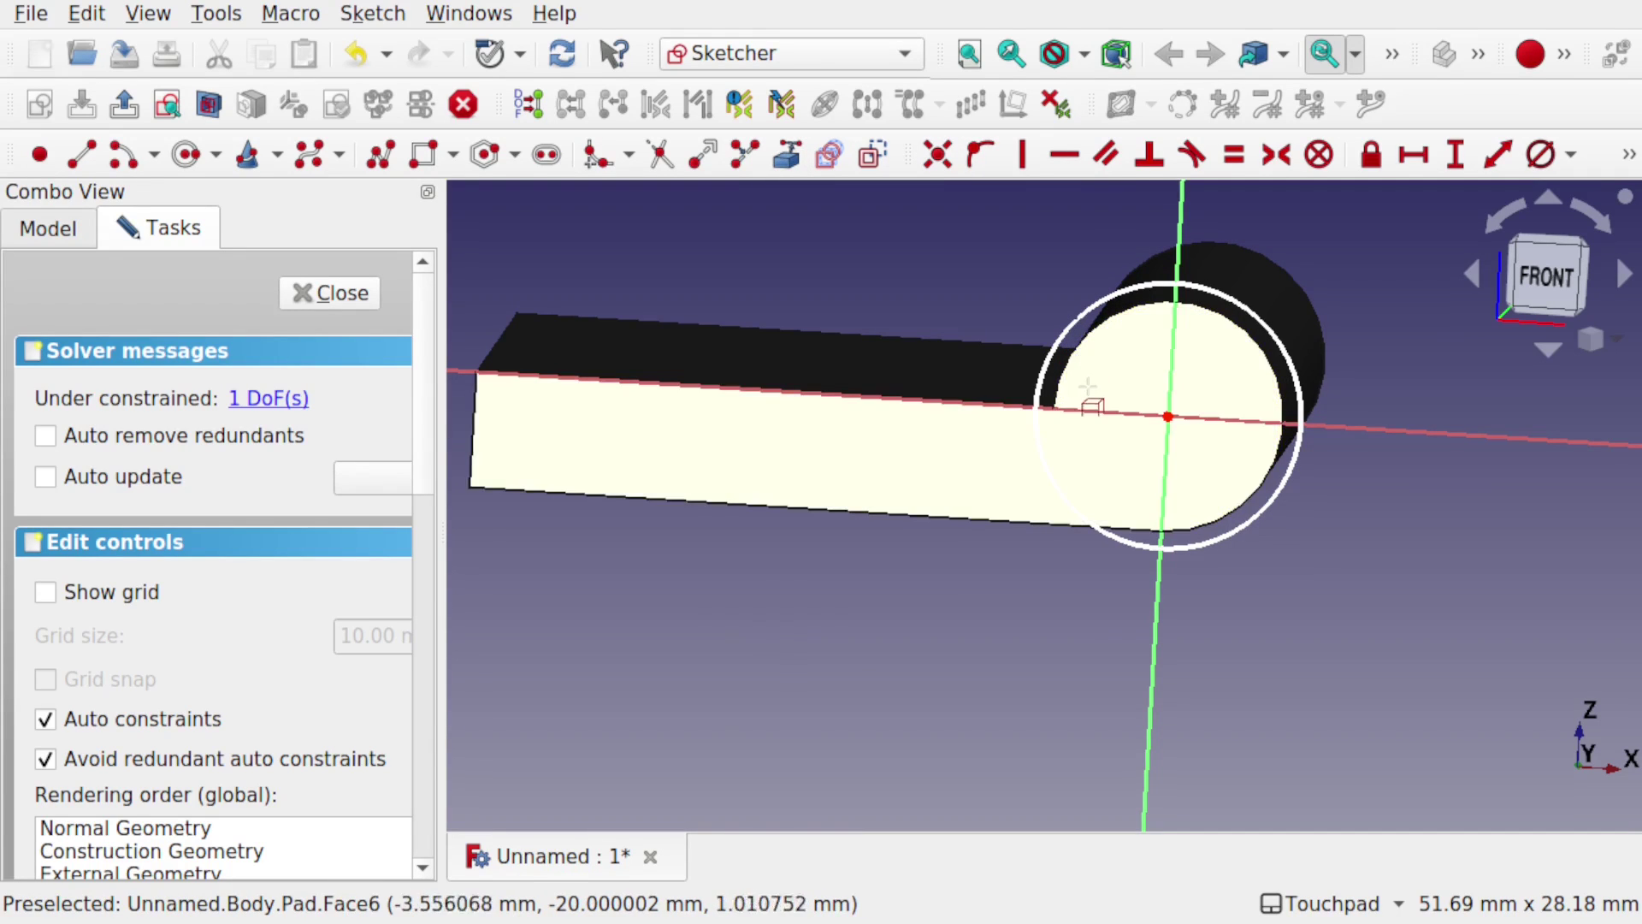
pyautogui.click(1064, 358)
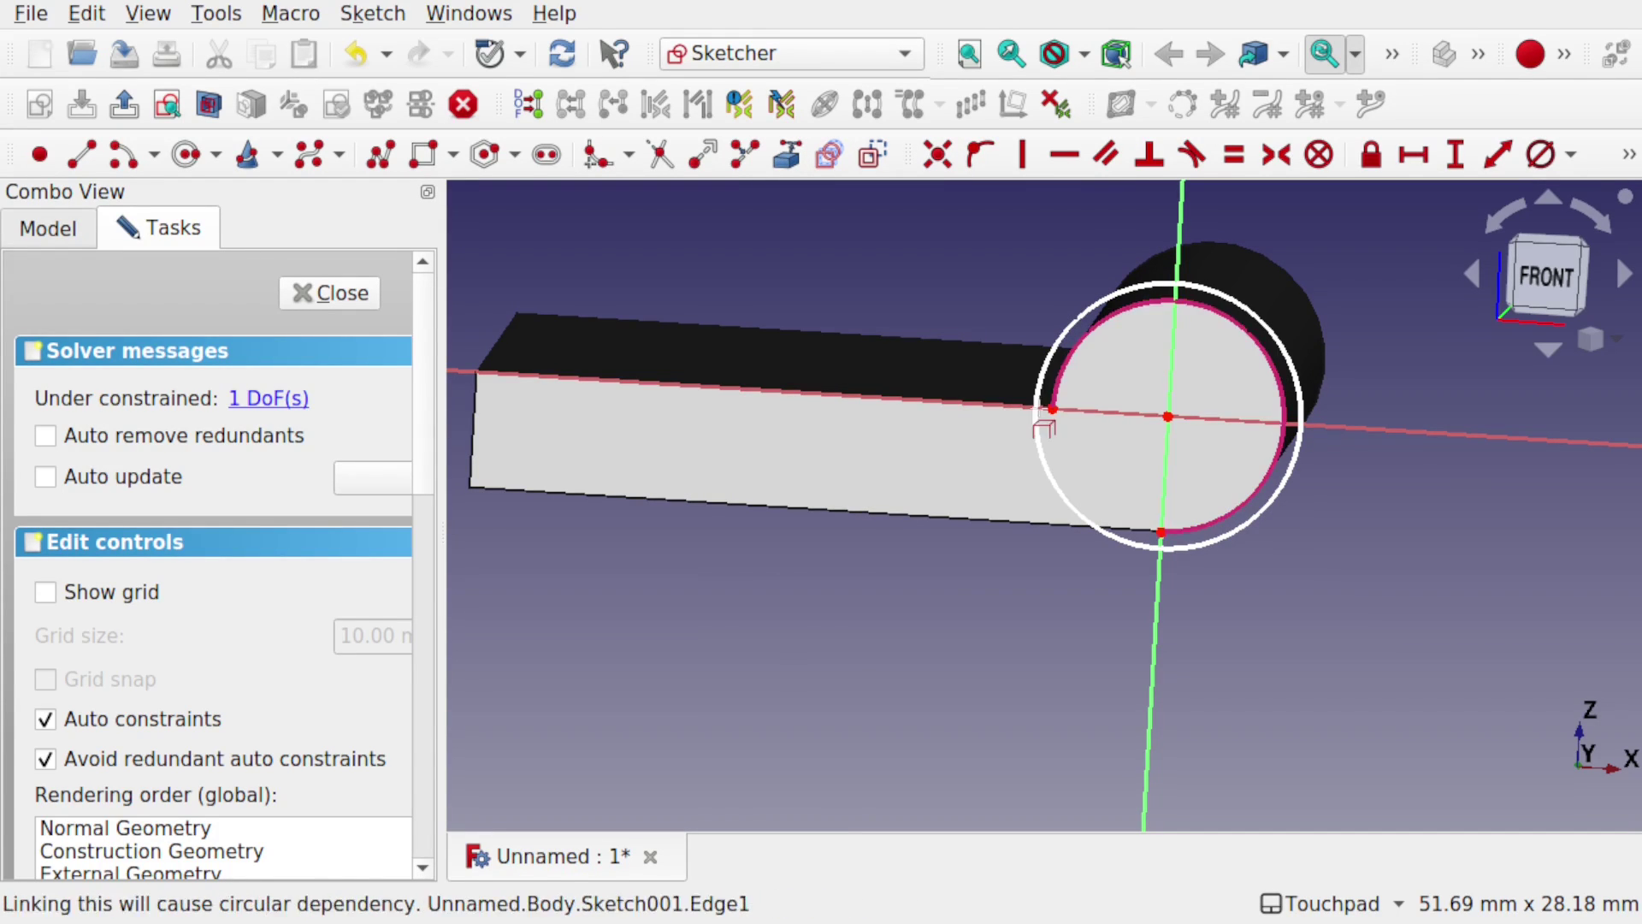
# Step: Place a point on the circle, move it near the circle's lowest part, and constrain it onto the vertical axis
pyautogui.scroll(5, 1043, 402)
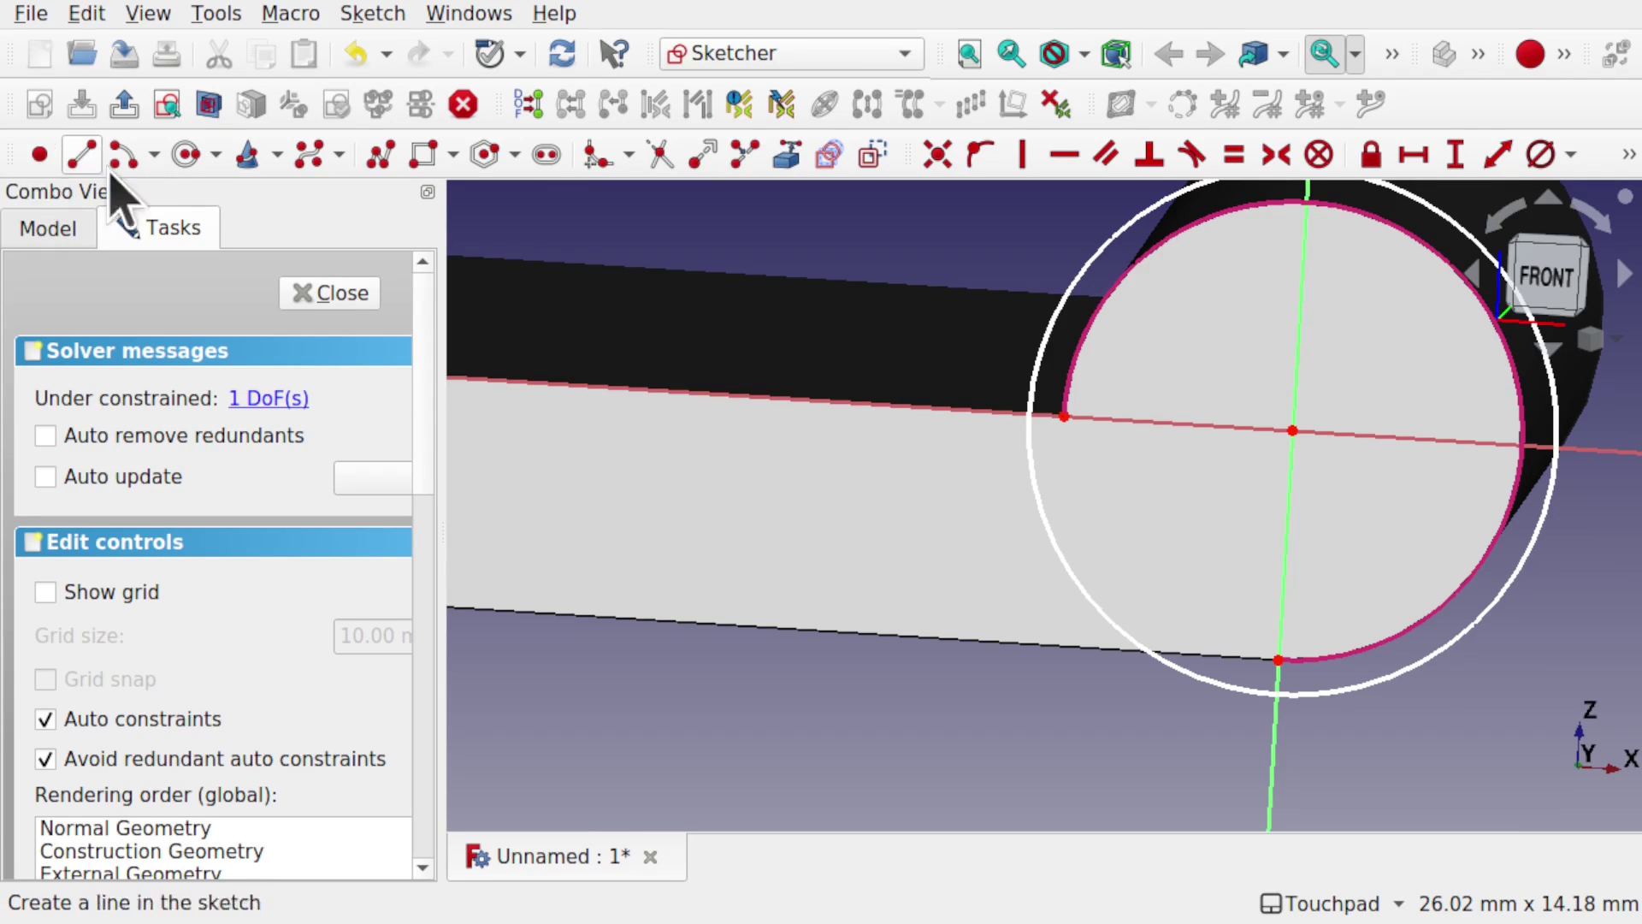
pyautogui.click(38, 155)
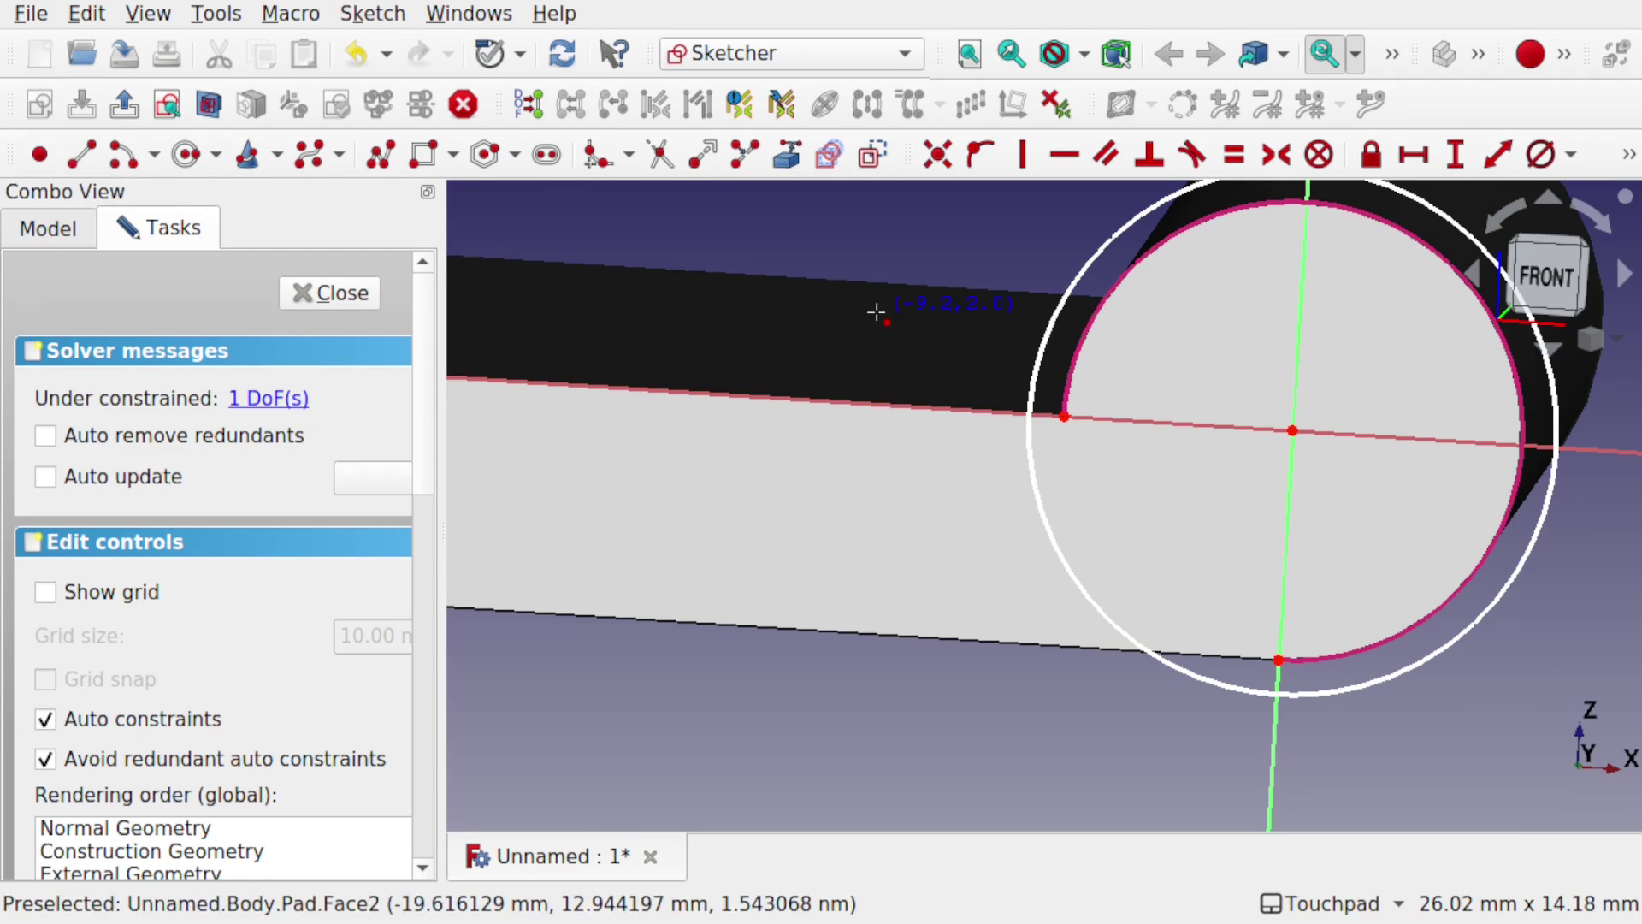
pyautogui.click(1033, 409)
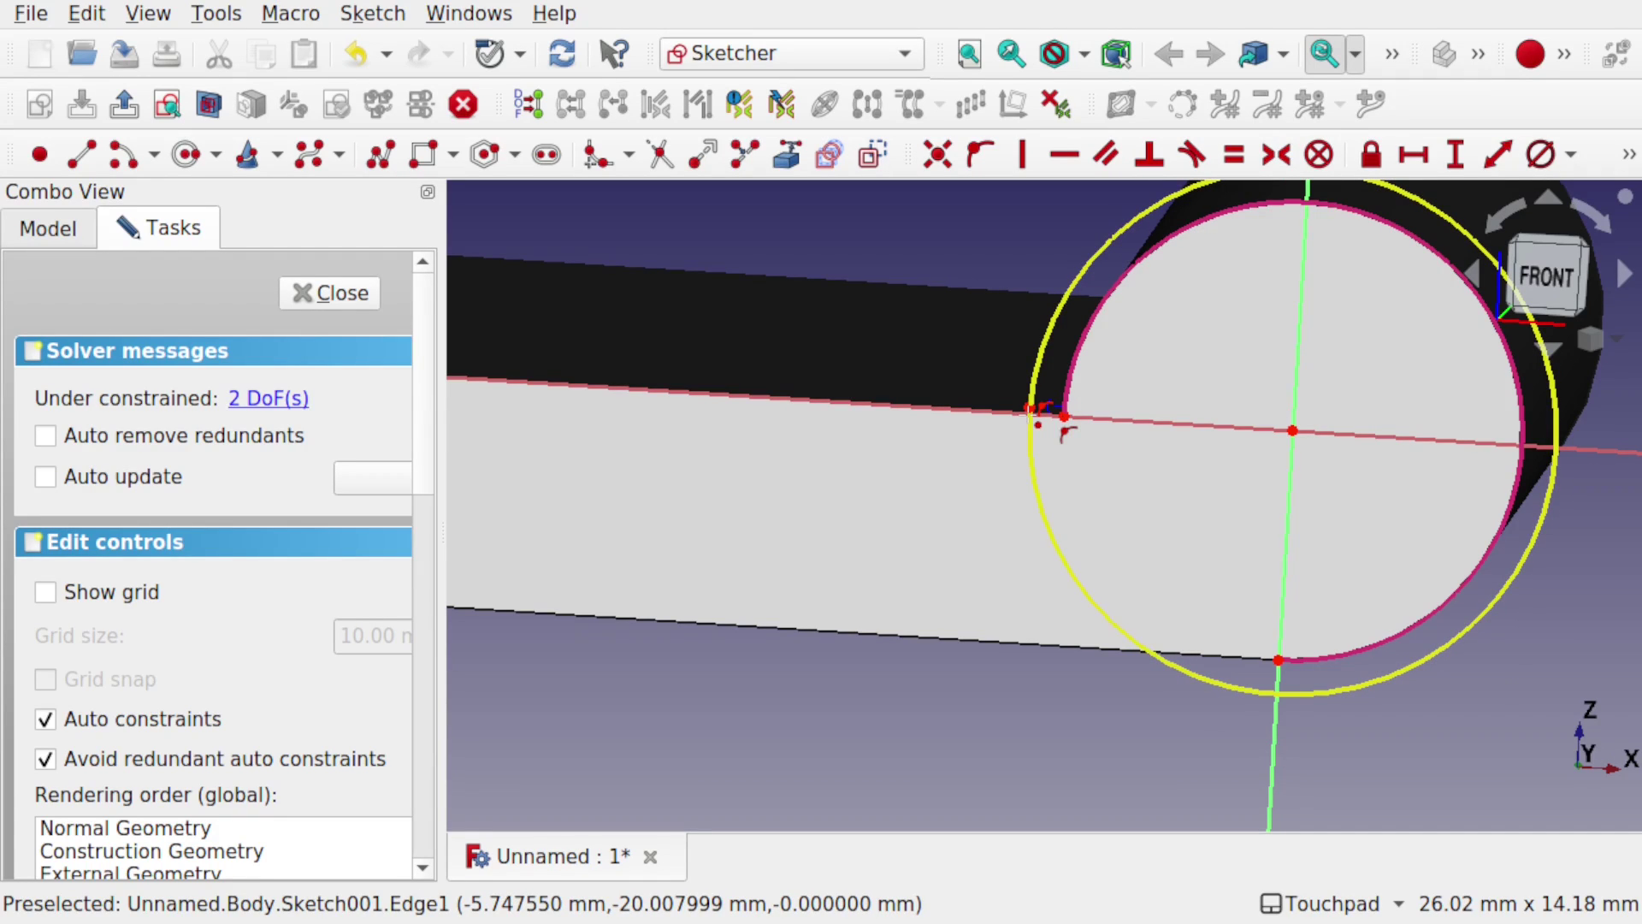
pyautogui.rightClick(1030, 411)
pyautogui.moveTo(1037, 410); pyautogui.dragTo(1251, 705)
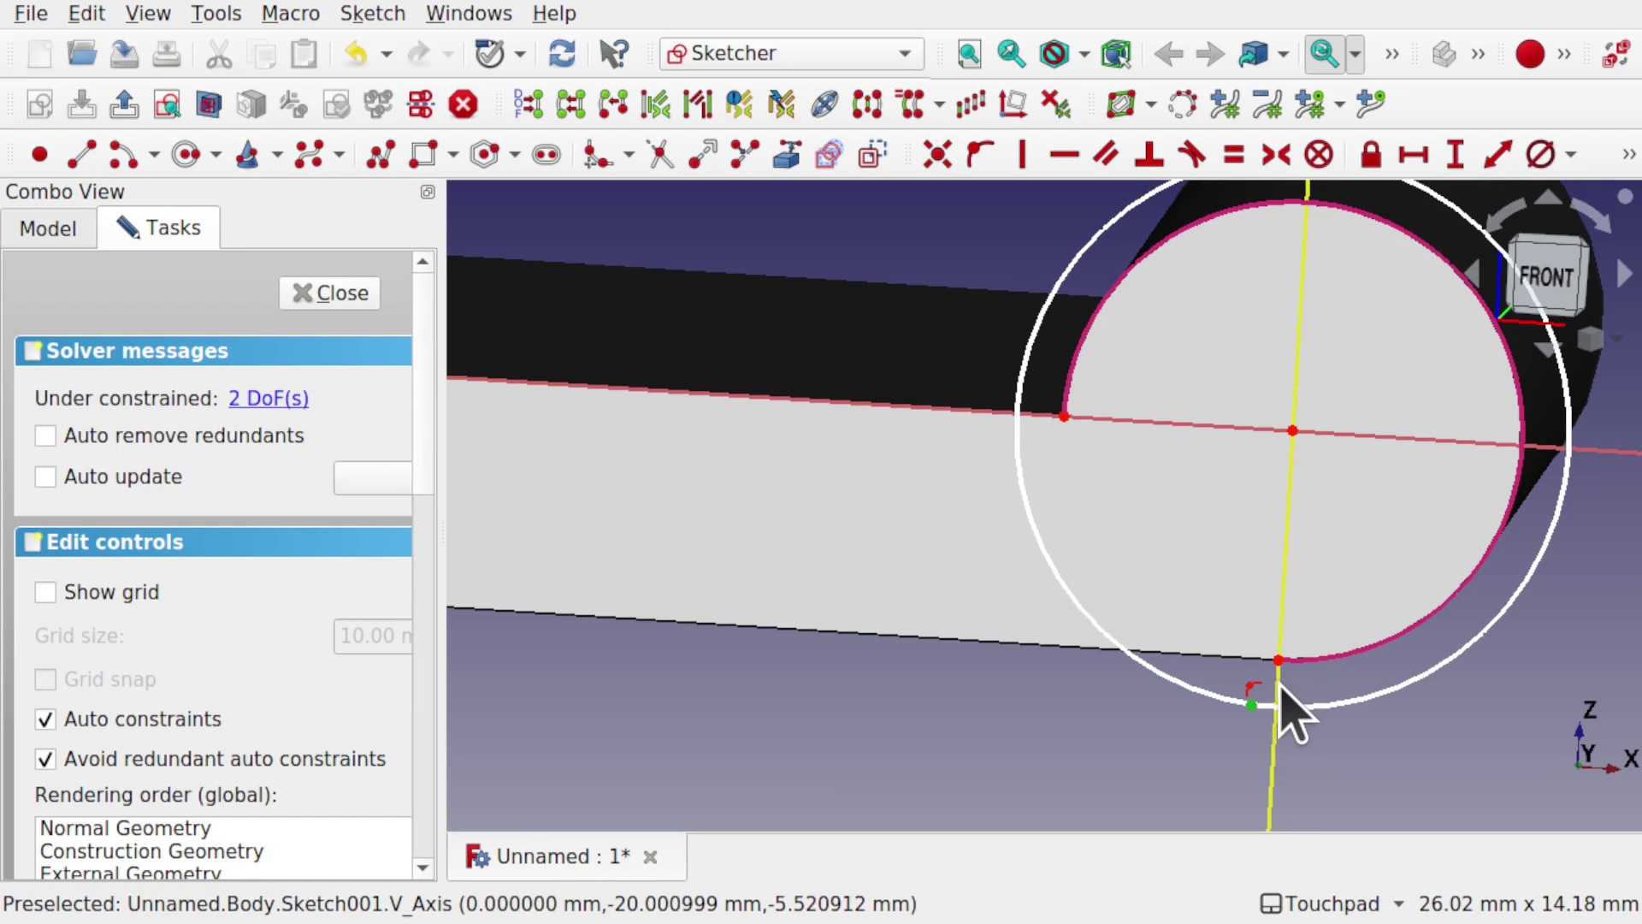
pyautogui.click(1280, 688)
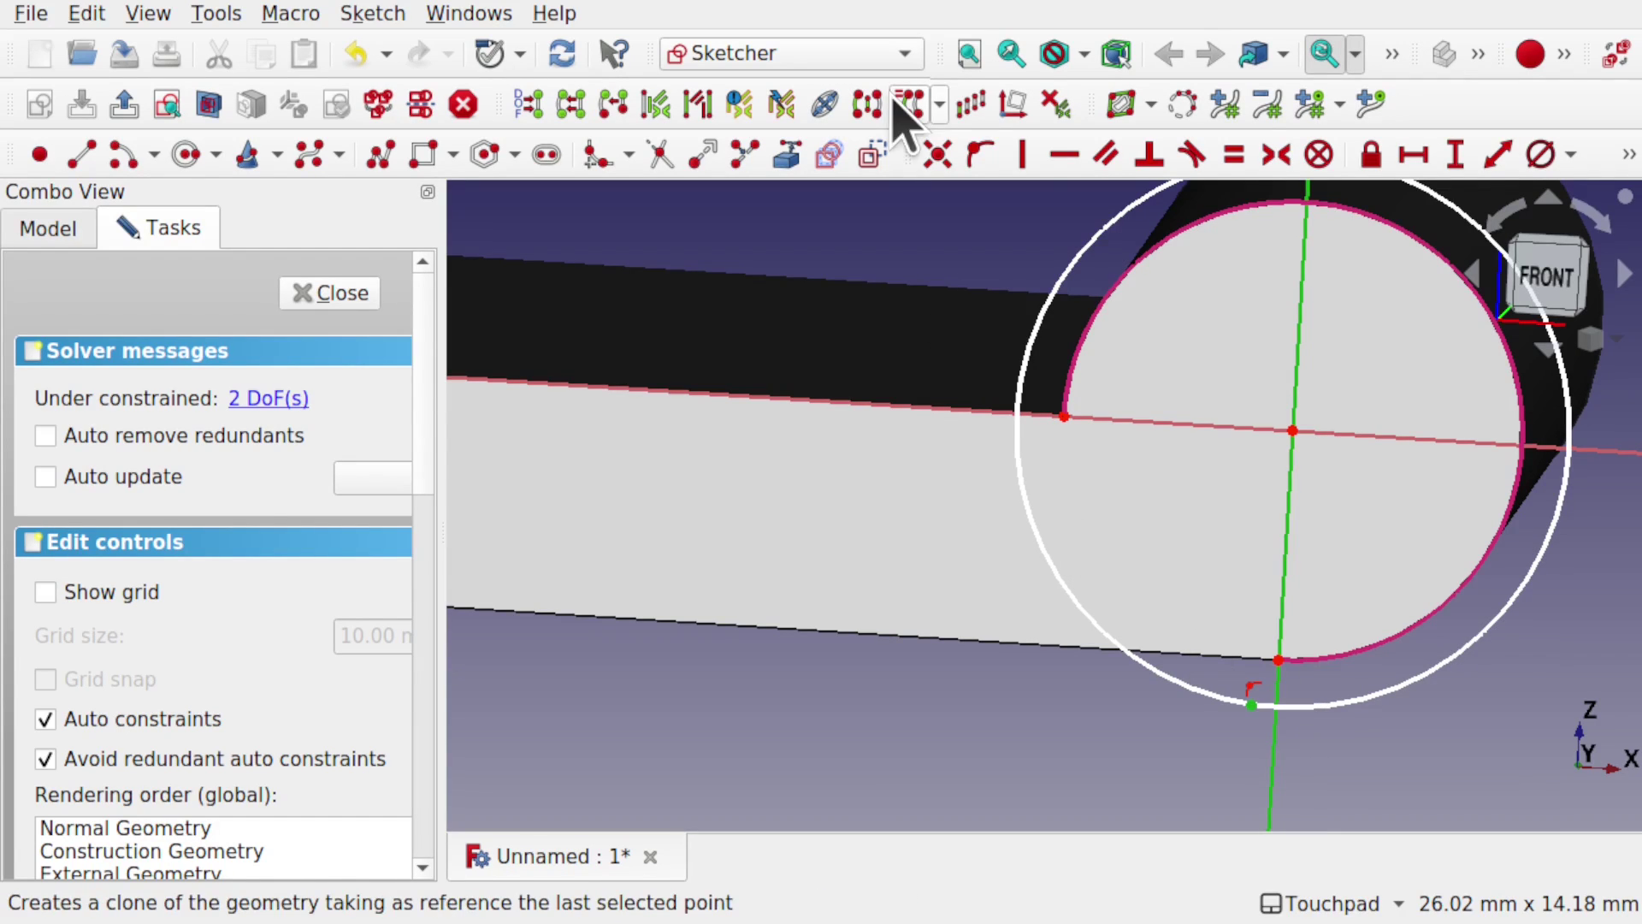
pyautogui.click(969, 156)
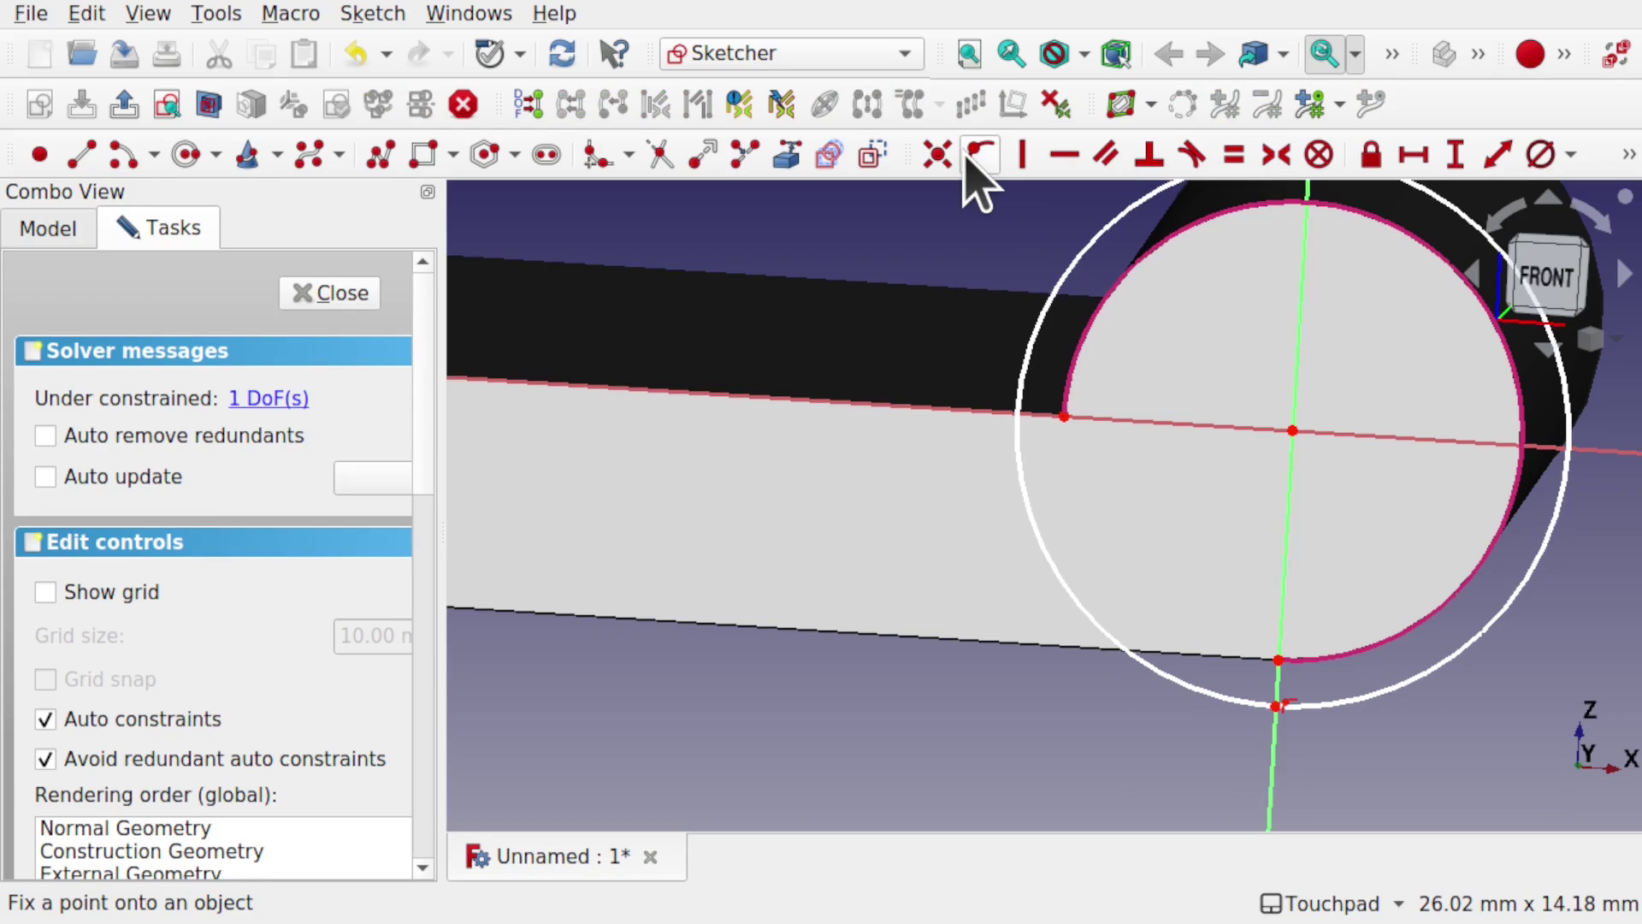
# Step: Constrain the vertical distance between the circle's point and the imported arc's lower endpoint to 1 mm, and close the sketch
pyautogui.click(1278, 705)
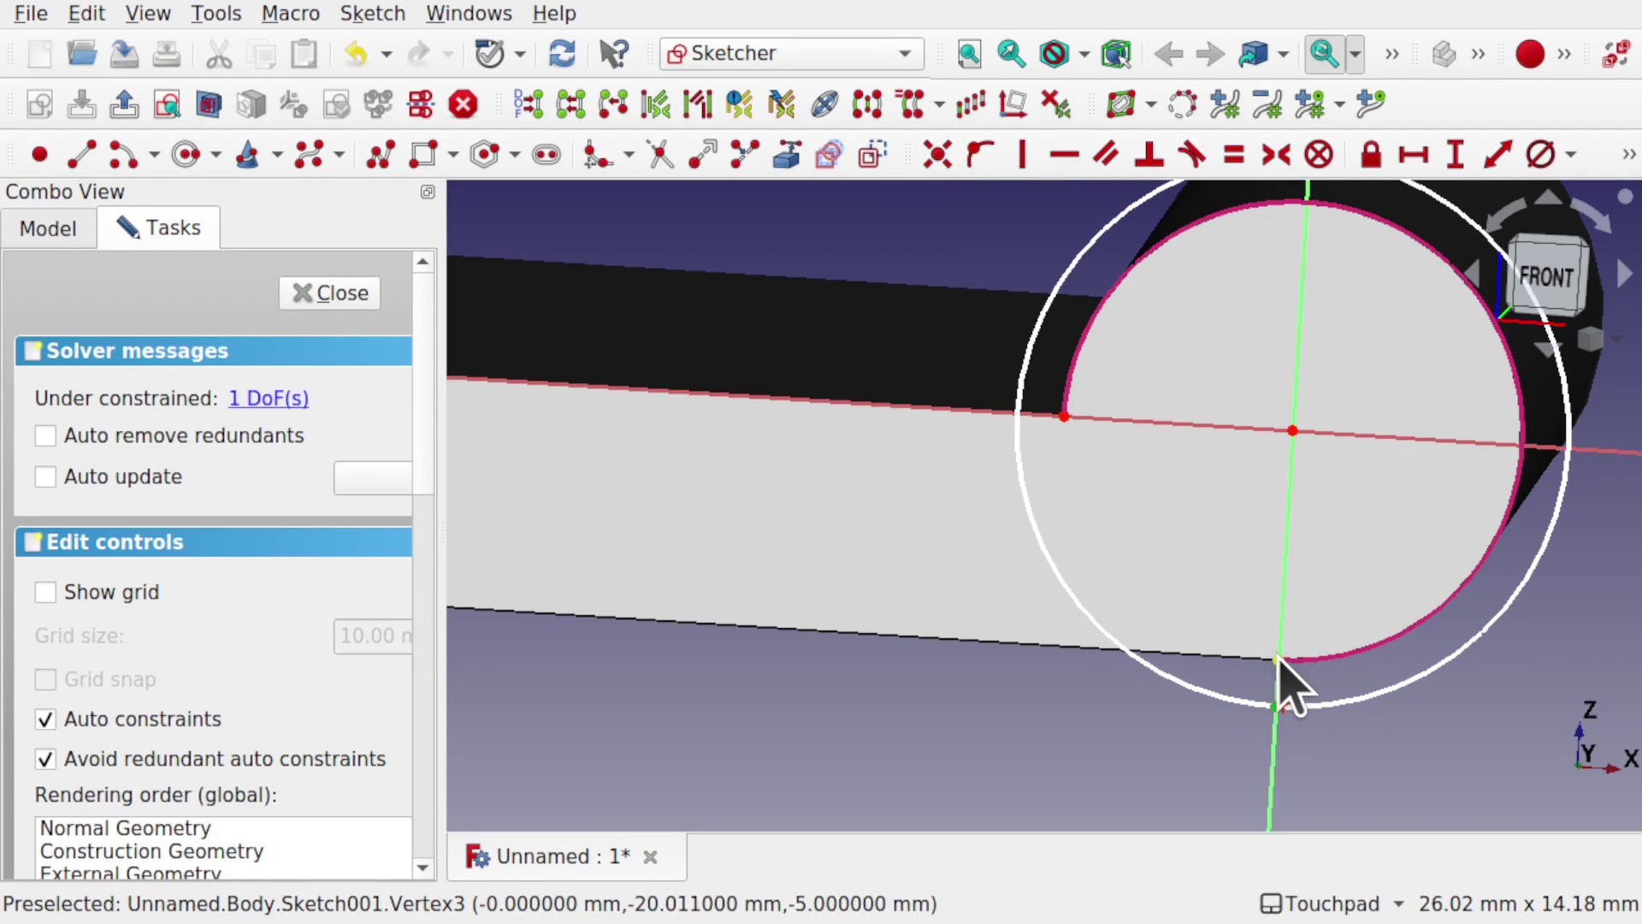
pyautogui.click(1278, 660)
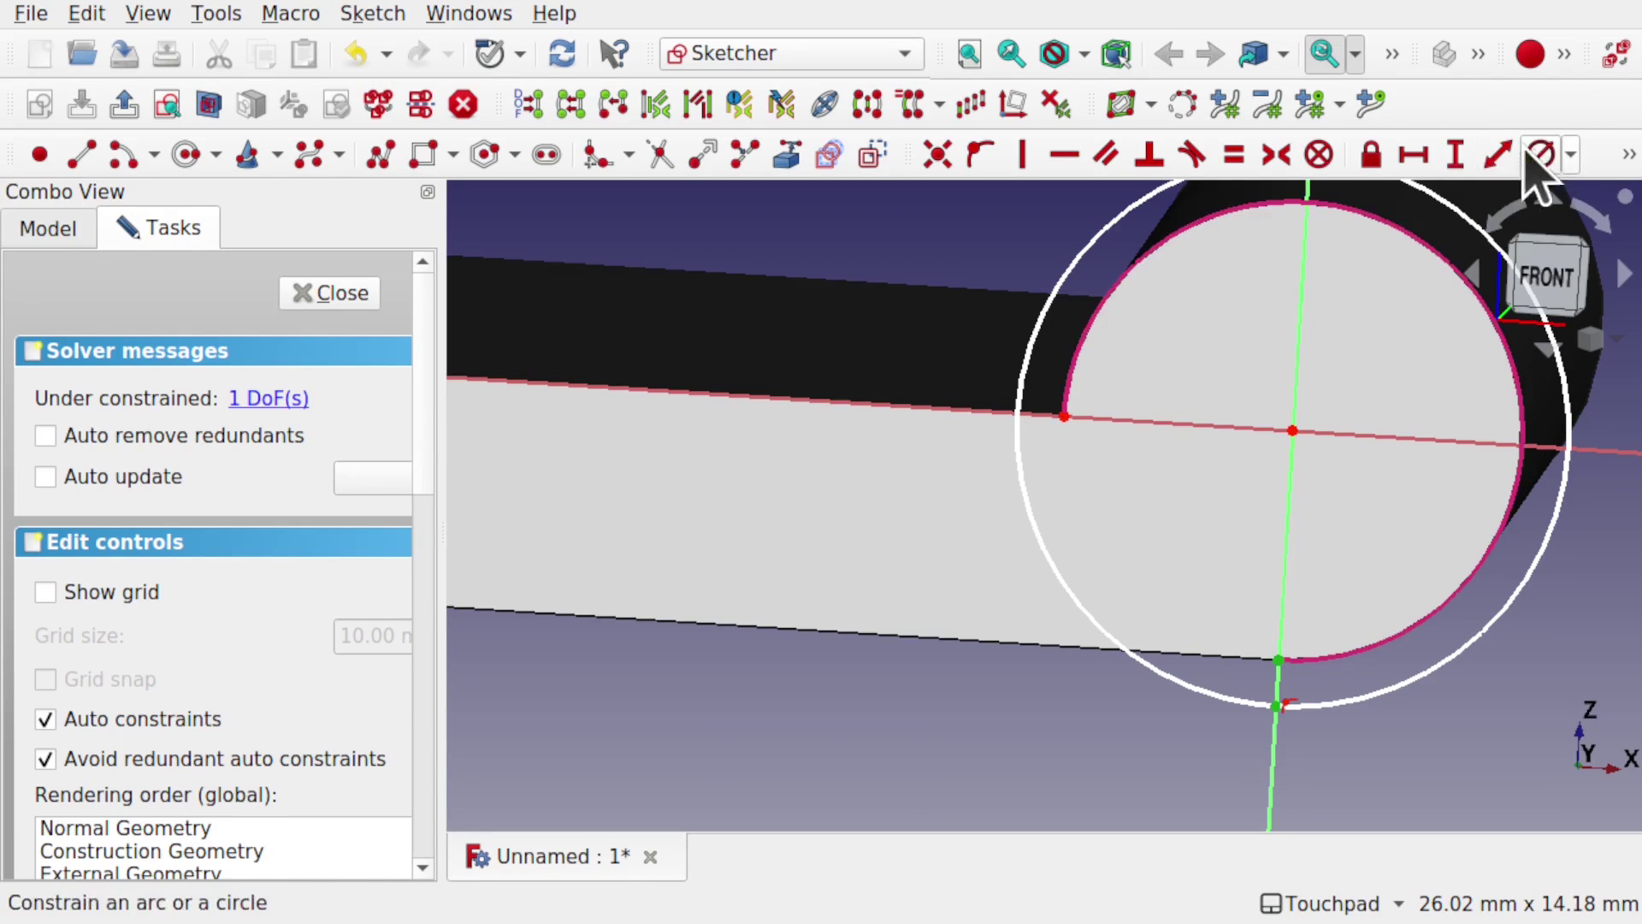
pyautogui.click(1457, 157)
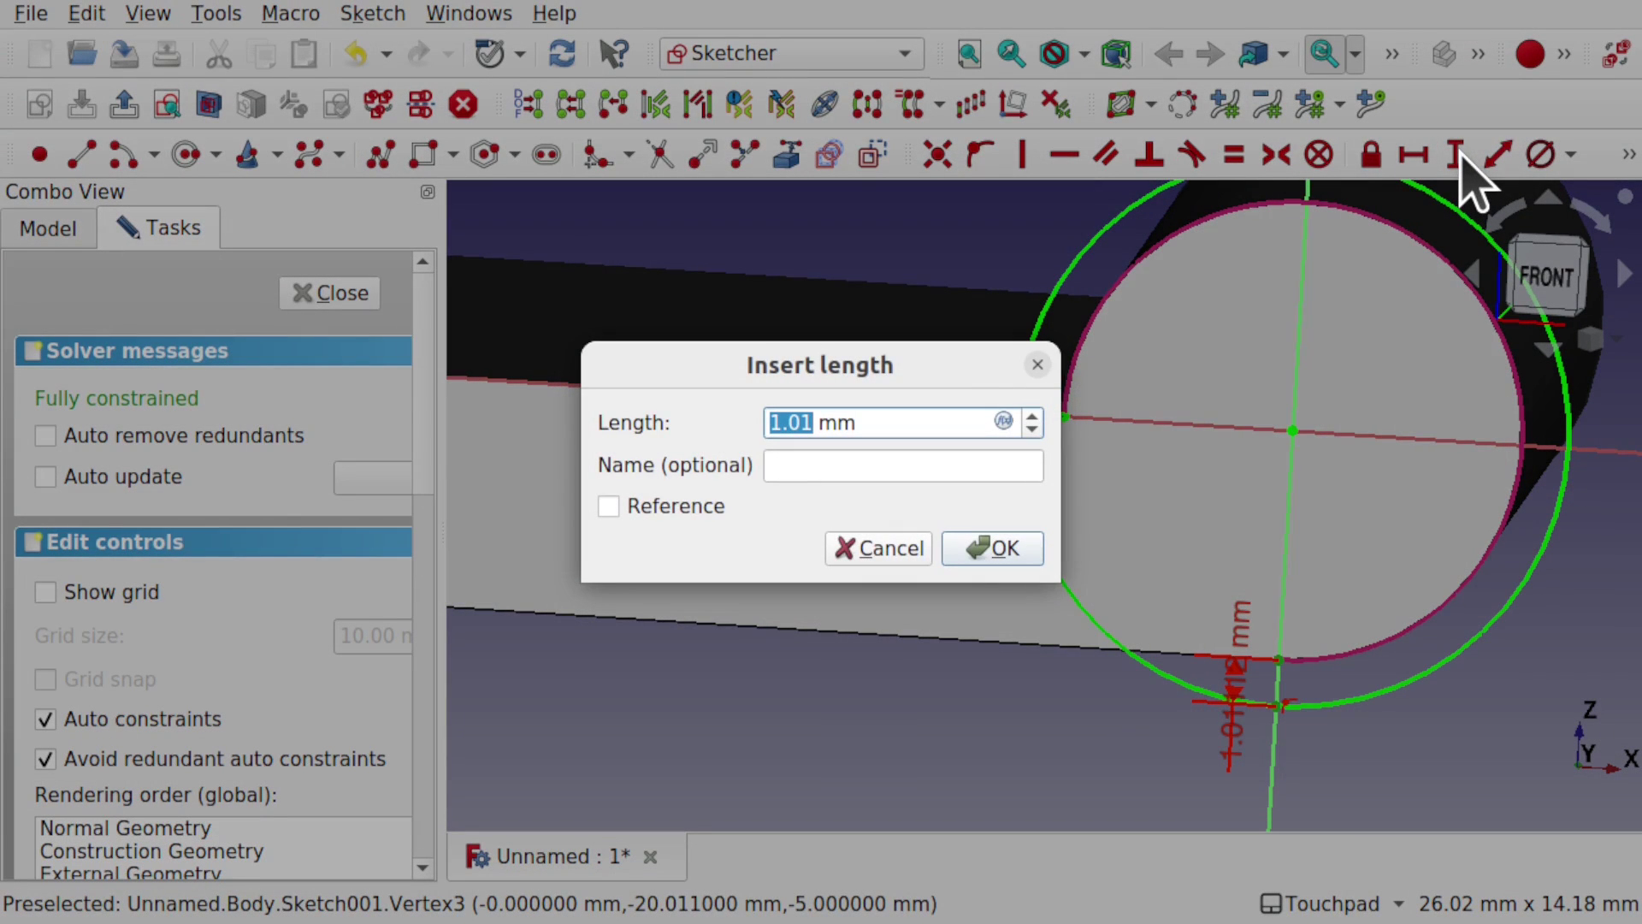
pyautogui.write('1')
pyautogui.press('Return')
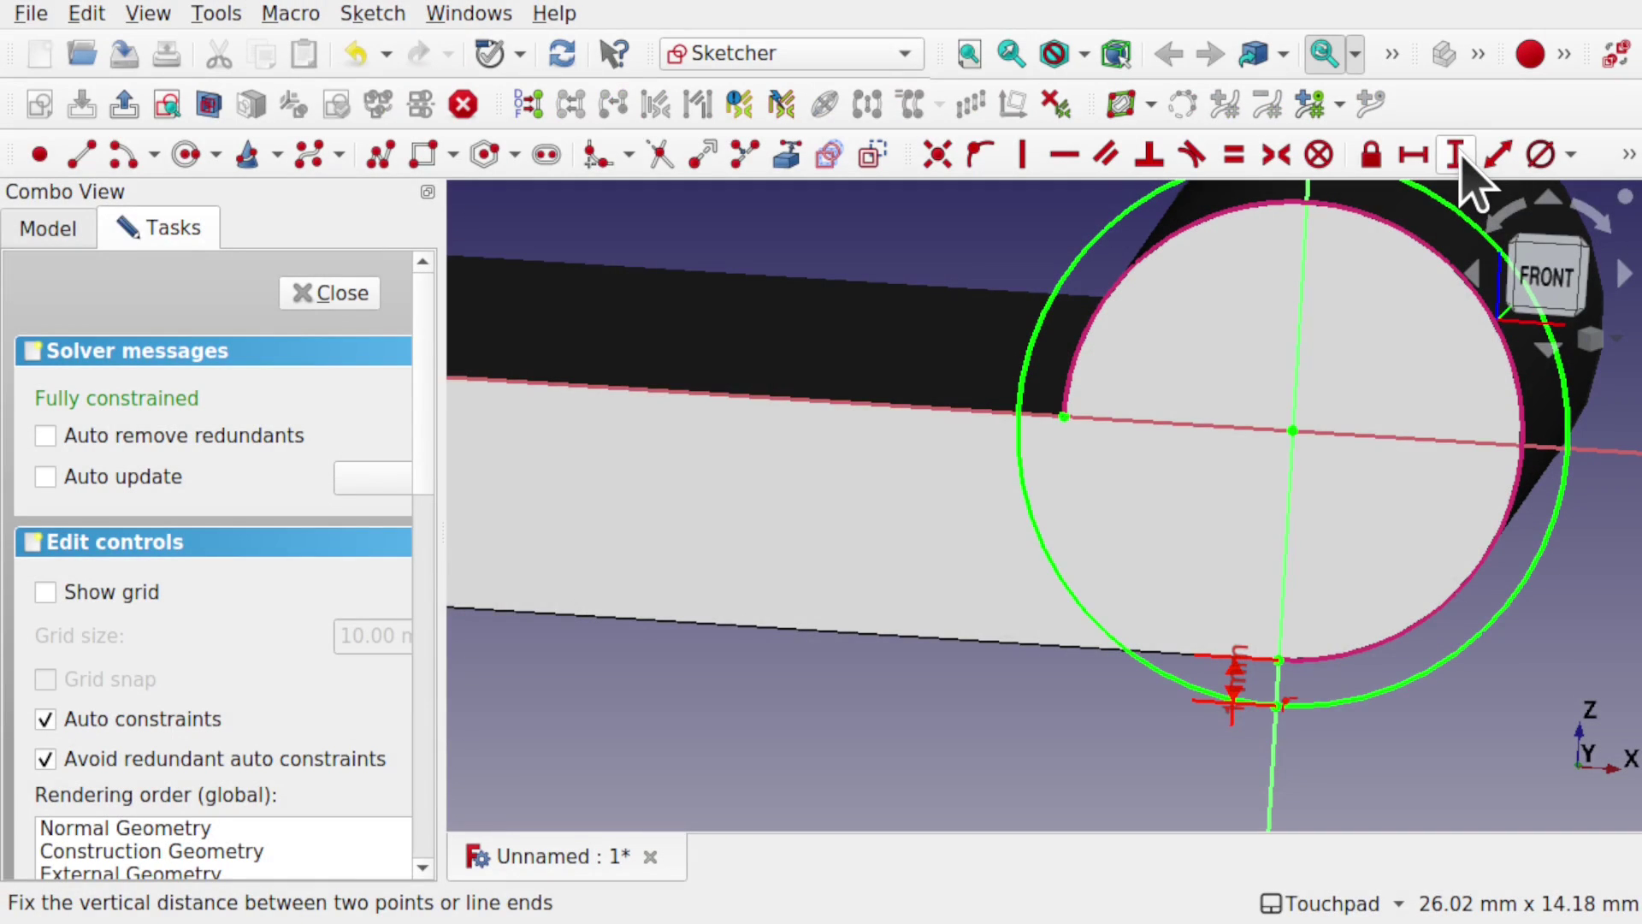
pyautogui.moveTo(1201, 379)
pyautogui.mouseDown(button='middle')
pyautogui.moveTo(1118, 484)
pyautogui.moveTo(1114, 561)
pyautogui.moveTo(1180, 425)
pyautogui.moveTo(1250, 367)
pyautogui.mouseUp(button='middle')
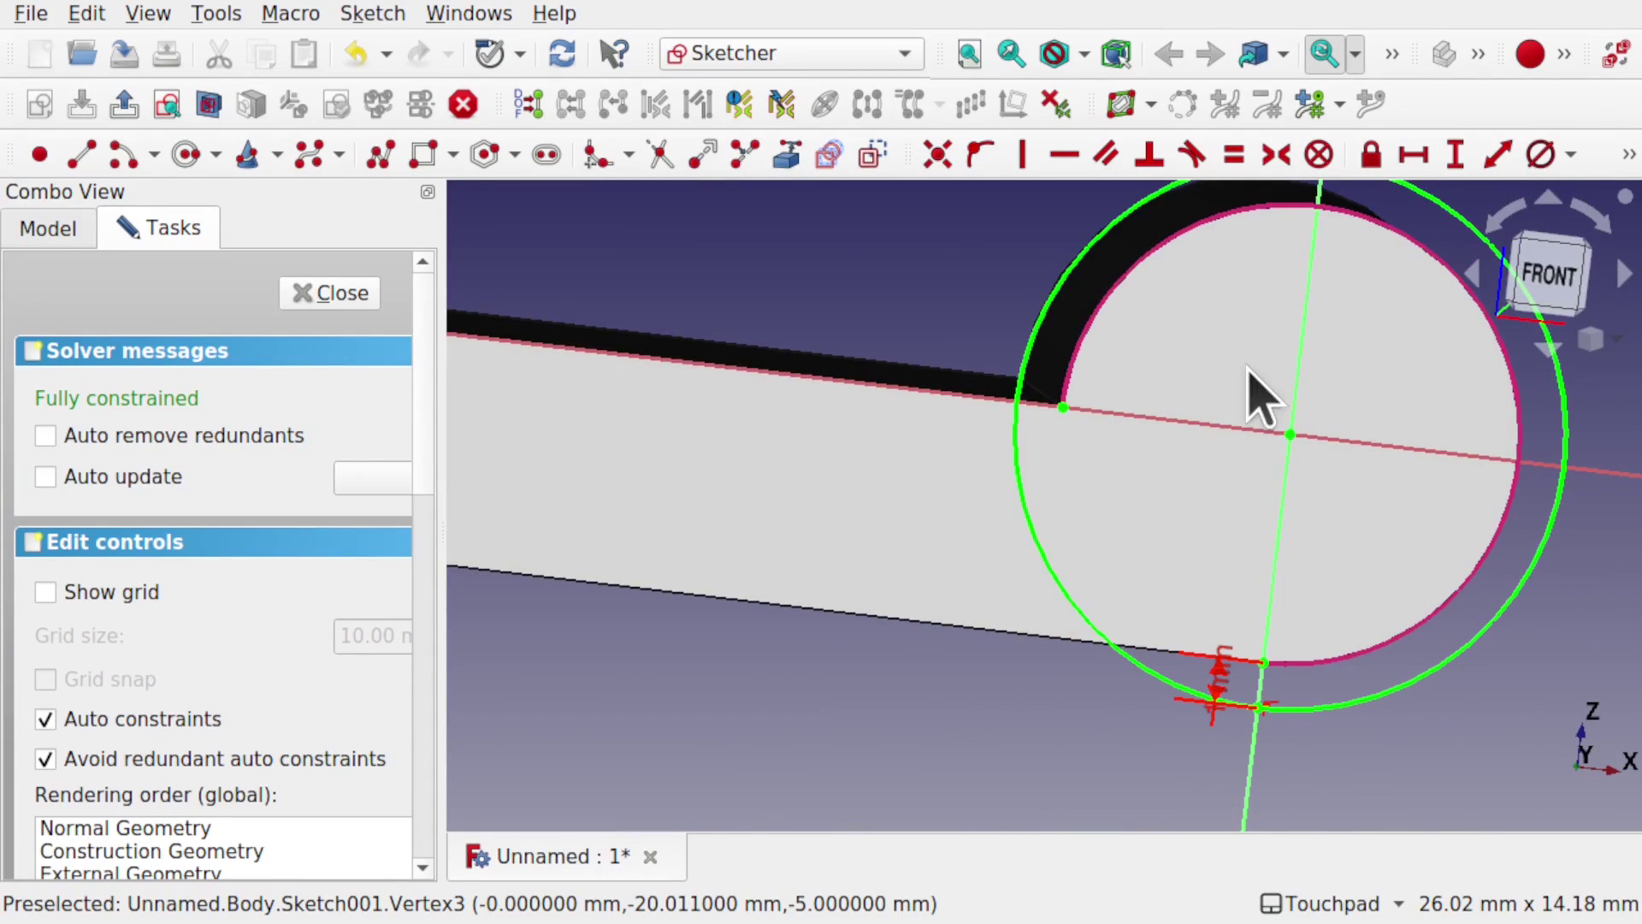
pyautogui.click(325, 293)
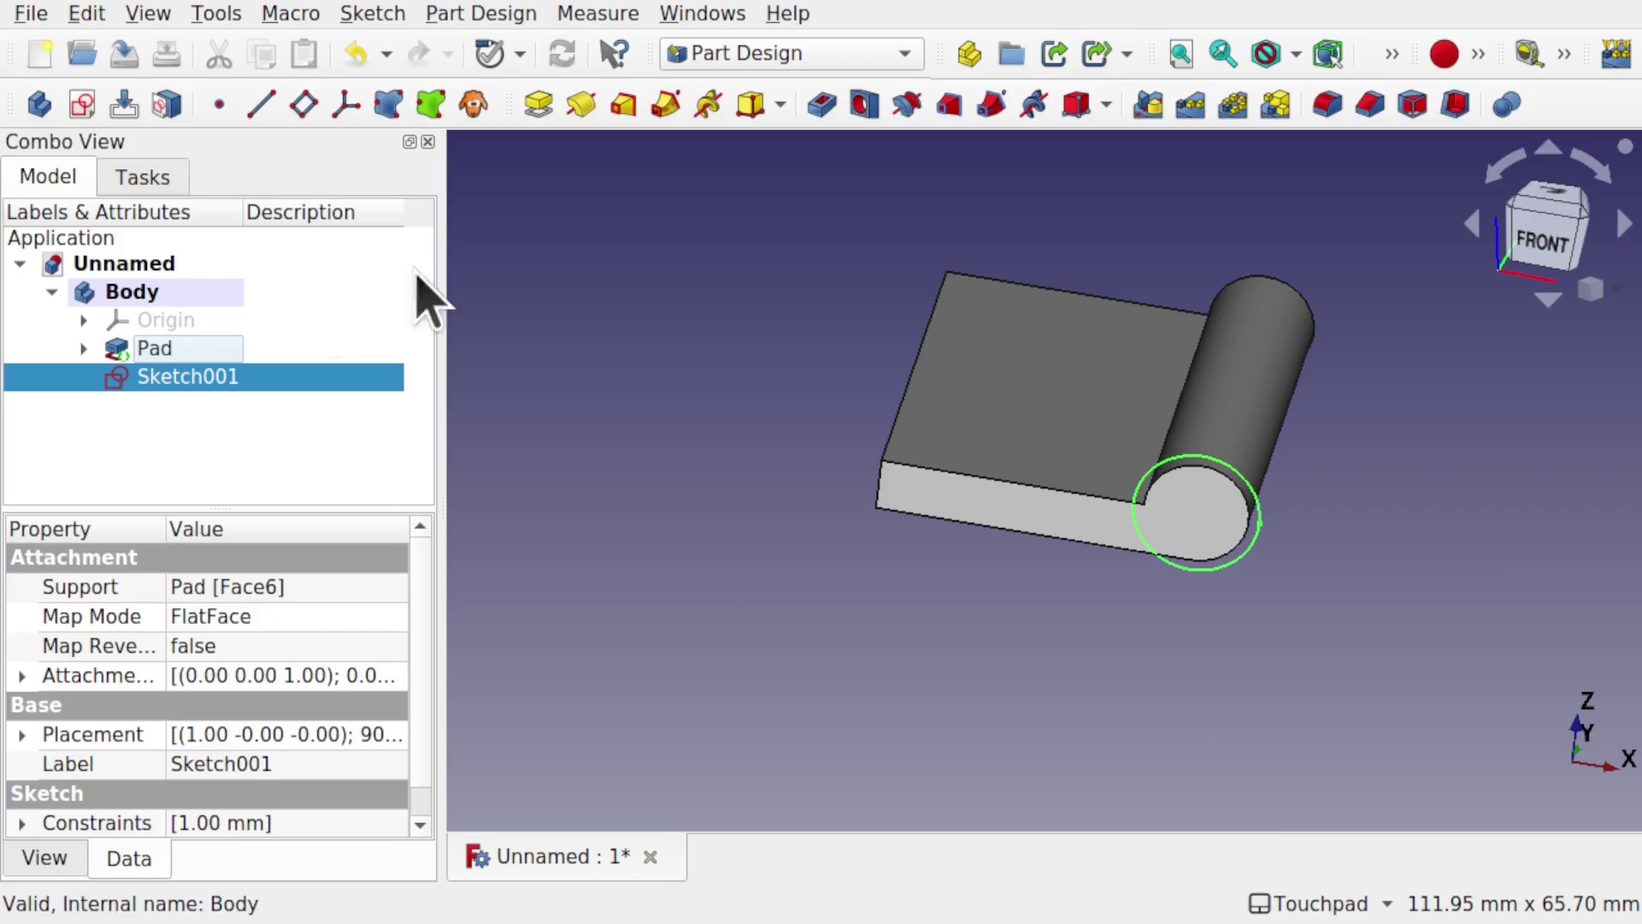
# Step: Pocket the circle sketch into the pad with a length of 20 mm
pyautogui.click(822, 106)
pyautogui.moveTo(1125, 513); pyautogui.dragTo(1171, 534, button='middle')
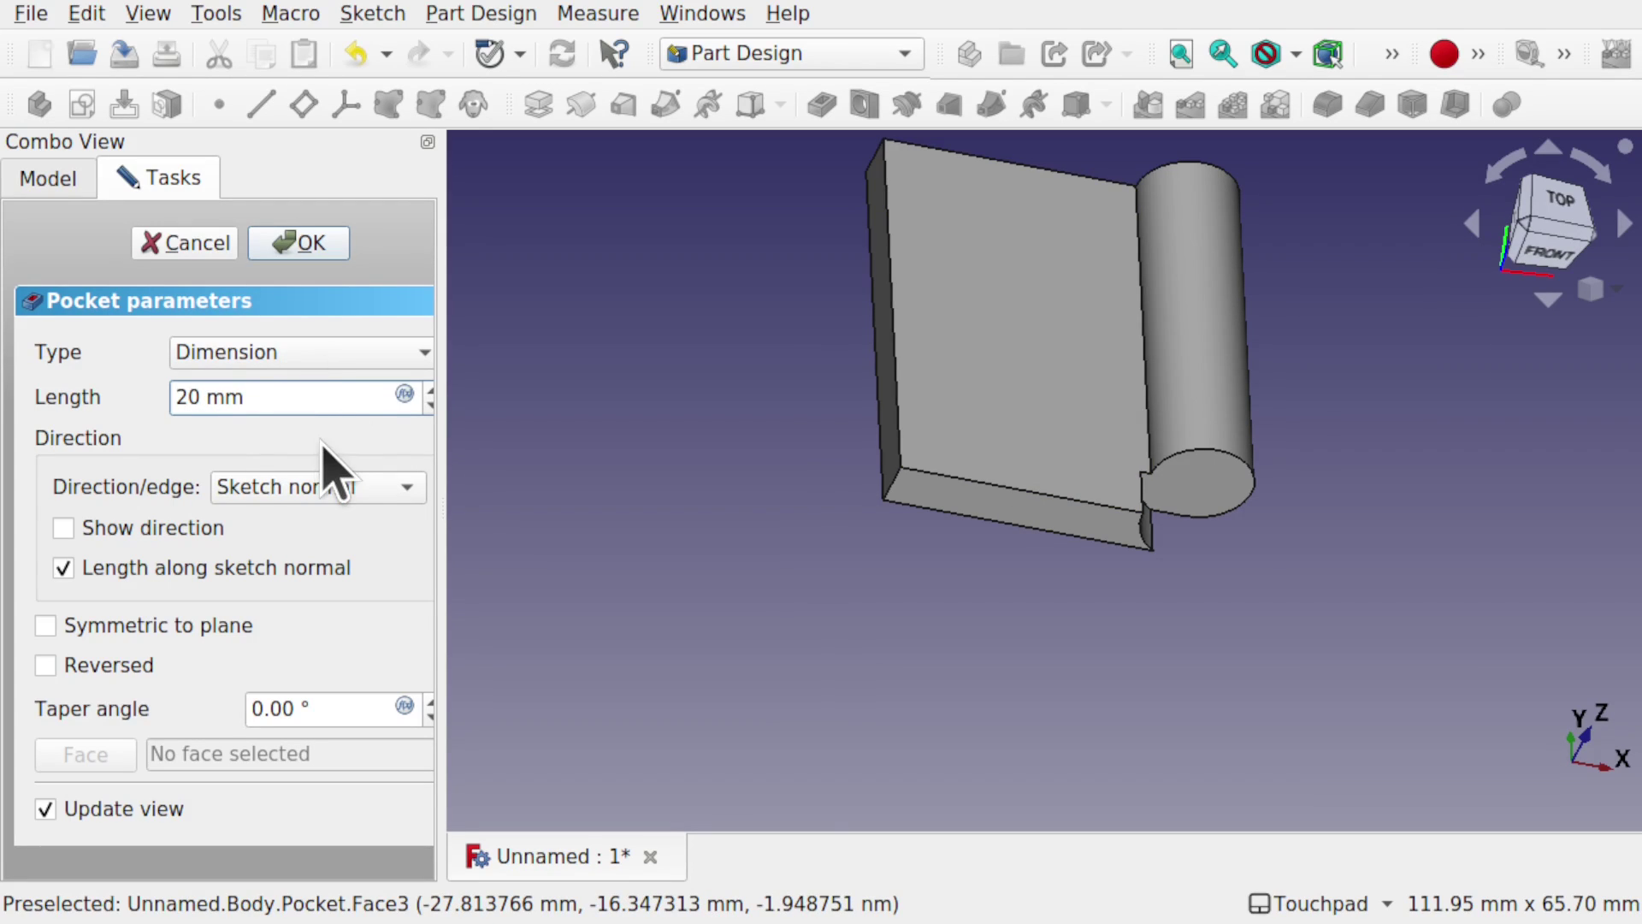
pyautogui.moveTo(777, 440); pyautogui.dragTo(1035, 449, button='middle')
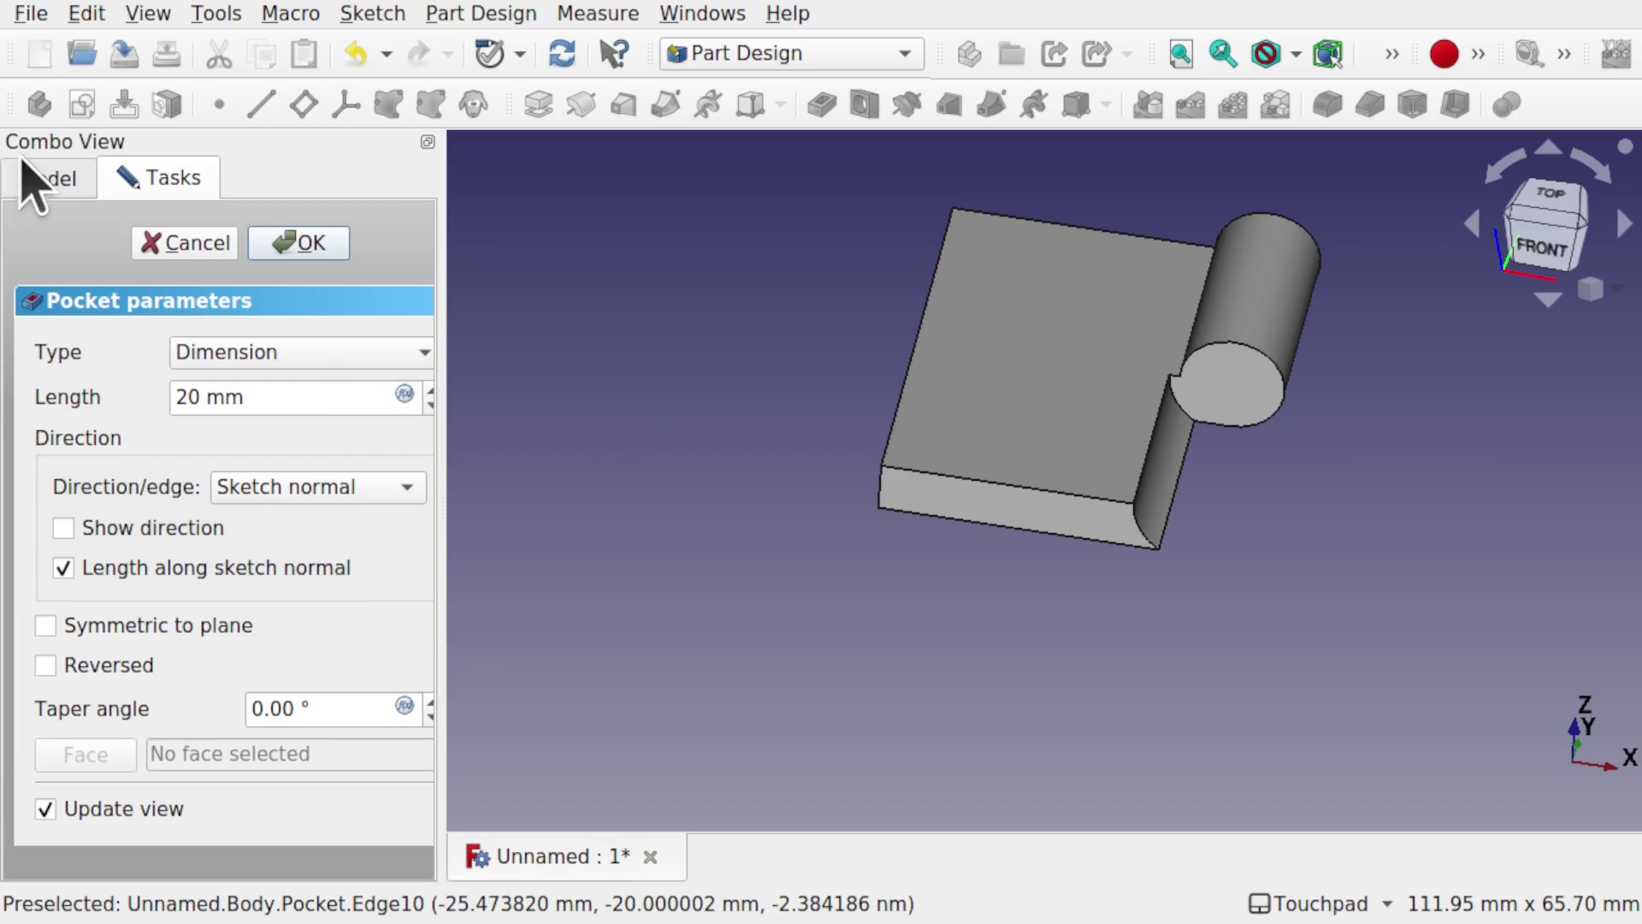
# Step: Drive the pocket's length with the formula Pad.Length/2 and accept the pocket
pyautogui.click(57, 179)
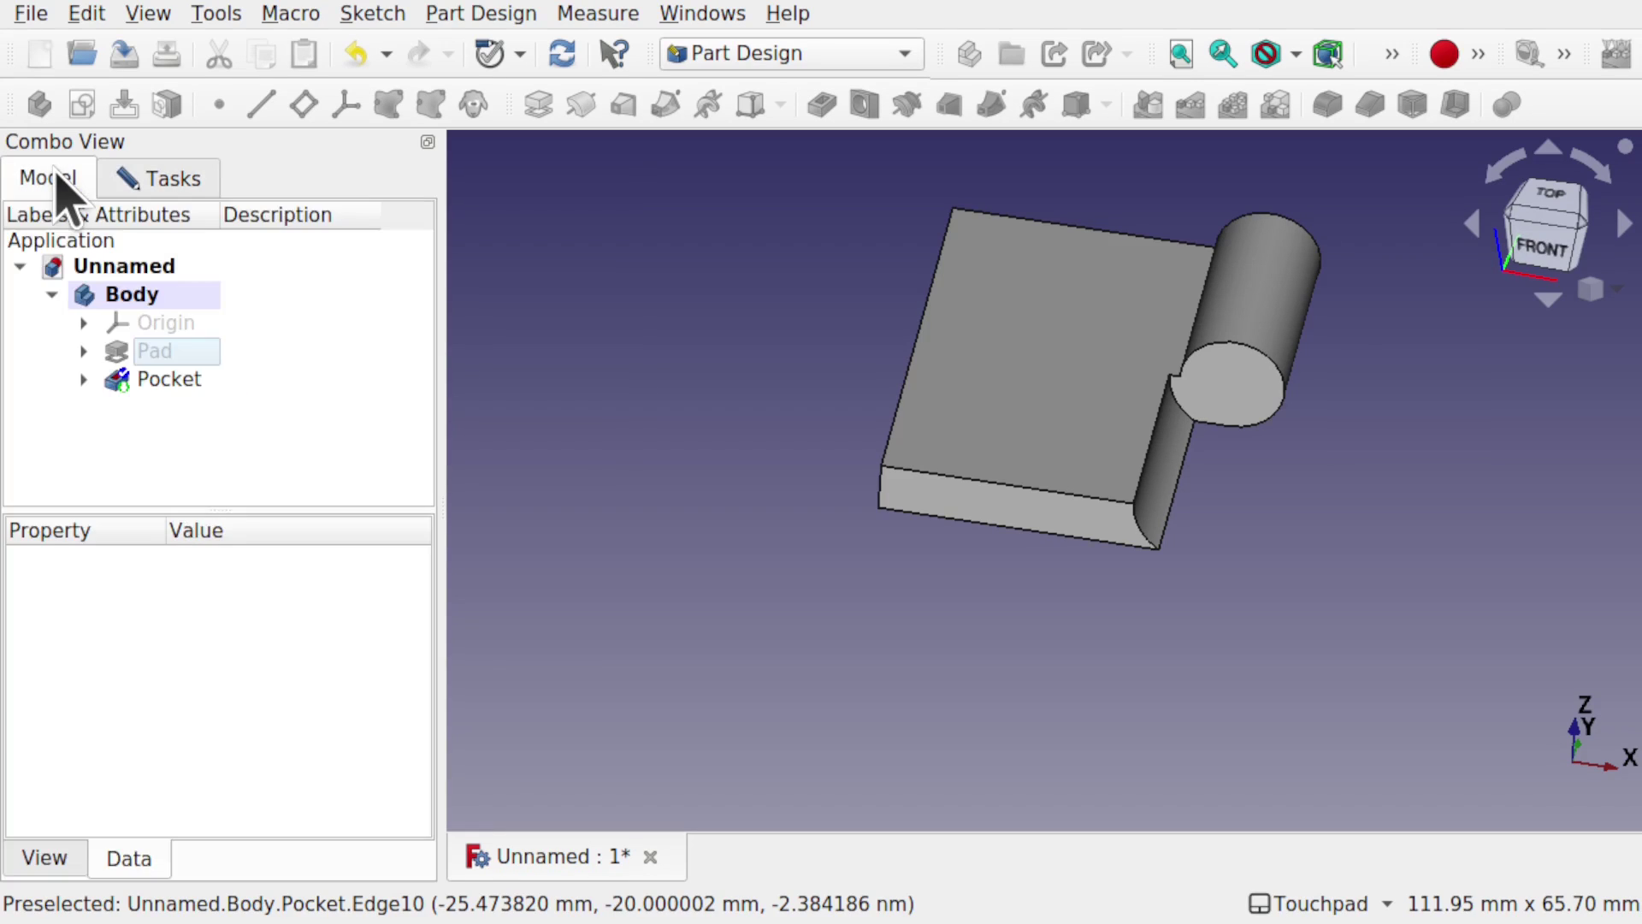
pyautogui.click(124, 356)
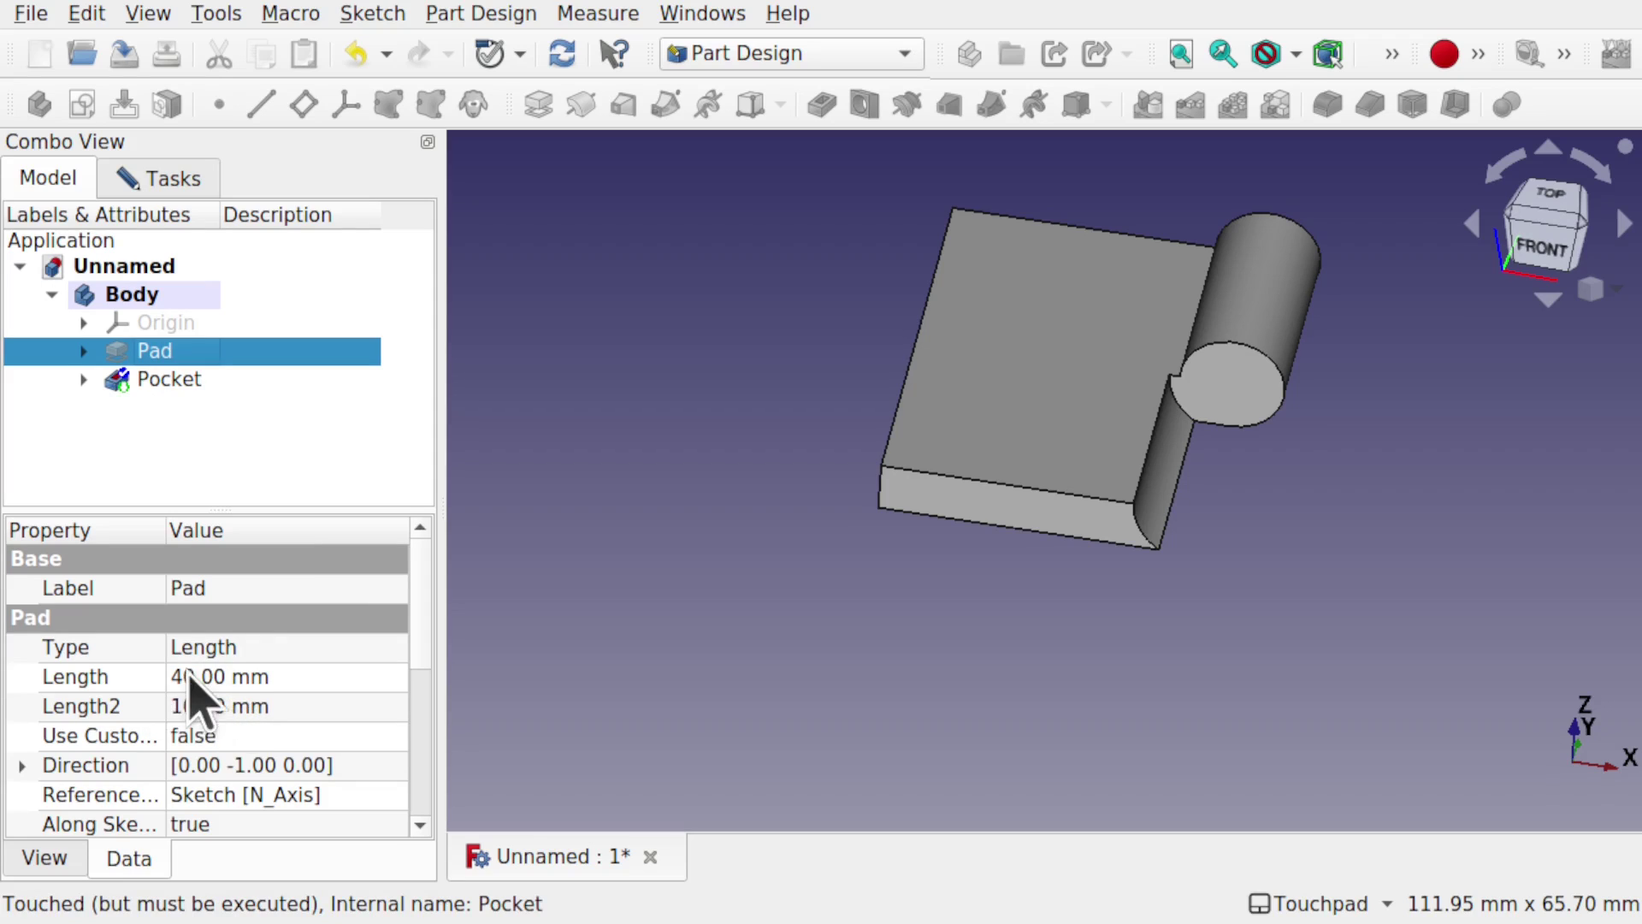
pyautogui.click(154, 179)
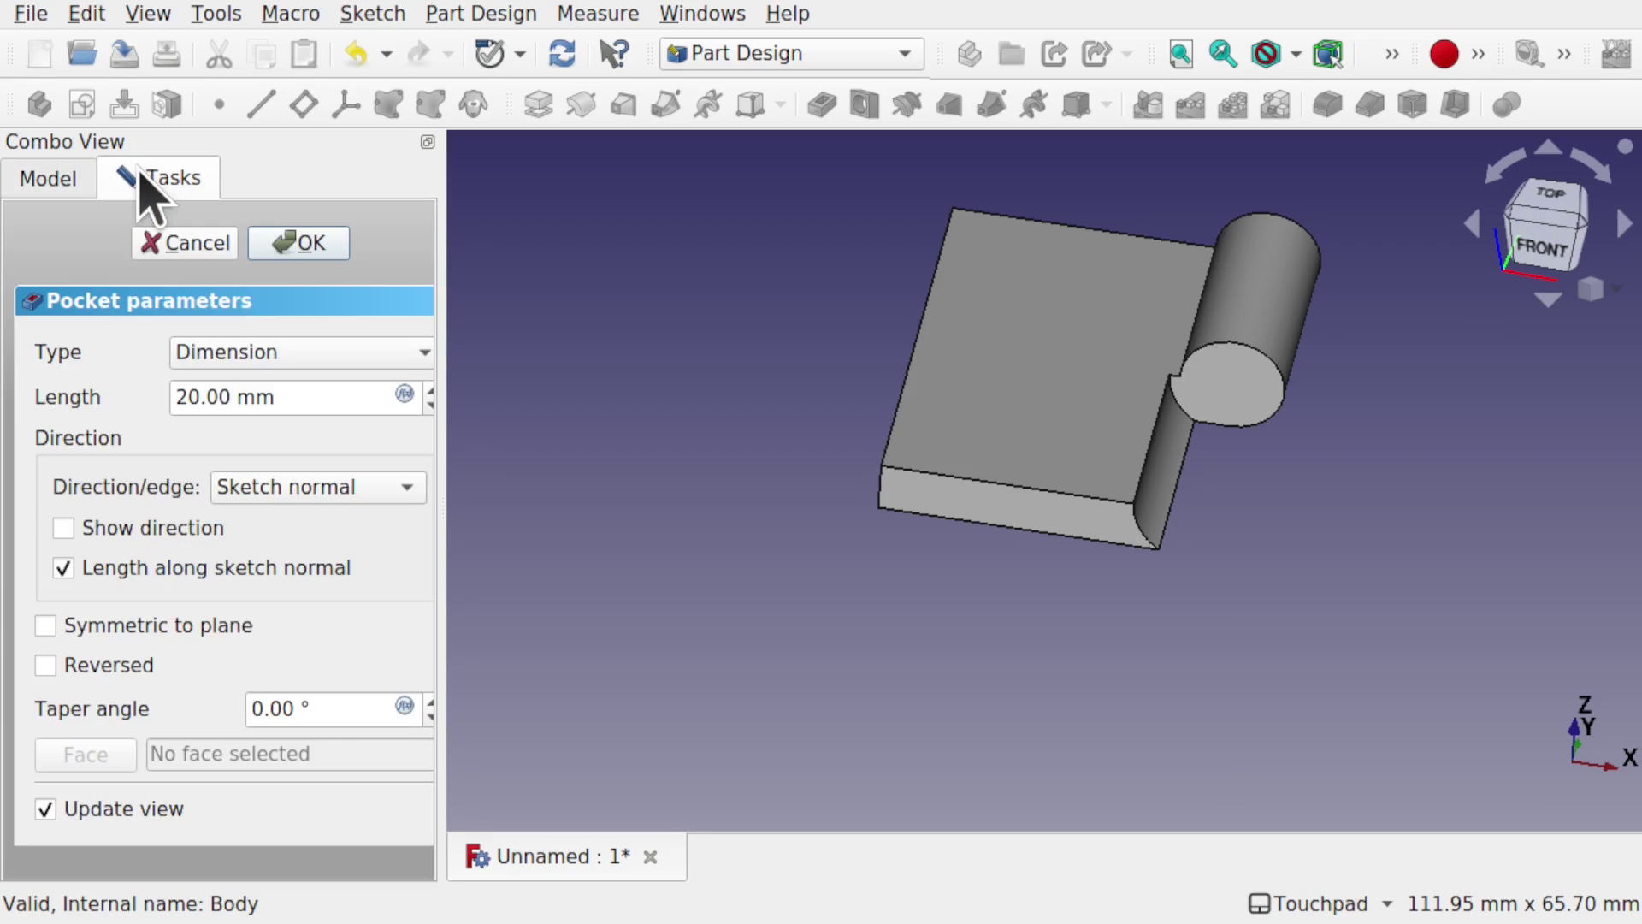
pyautogui.click(405, 393)
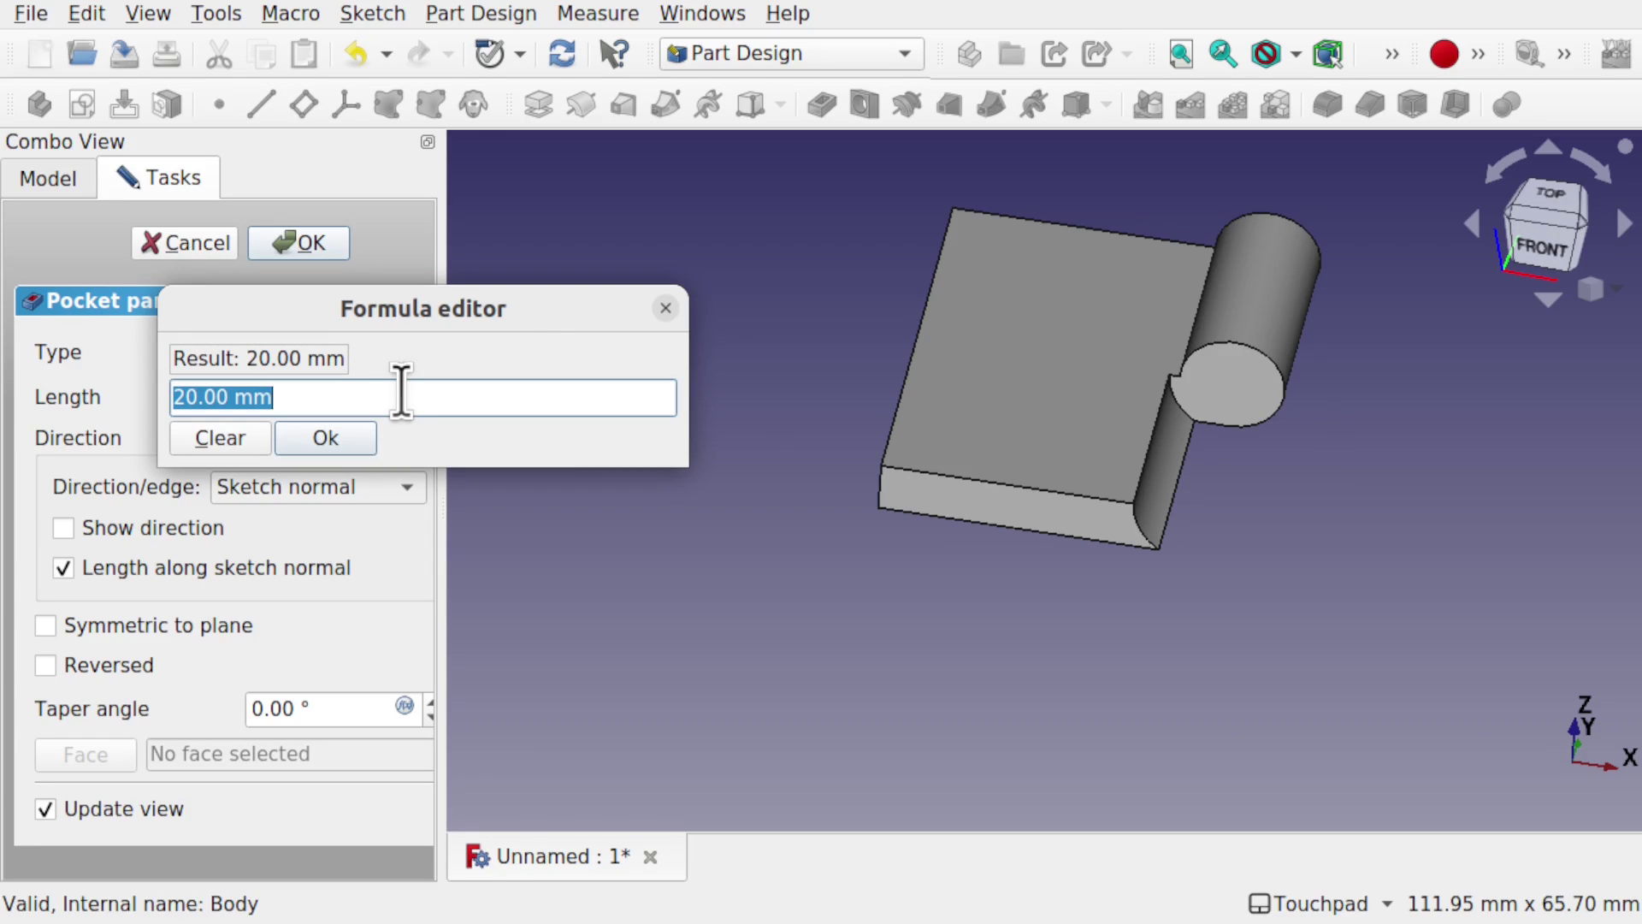
pyautogui.write('p')
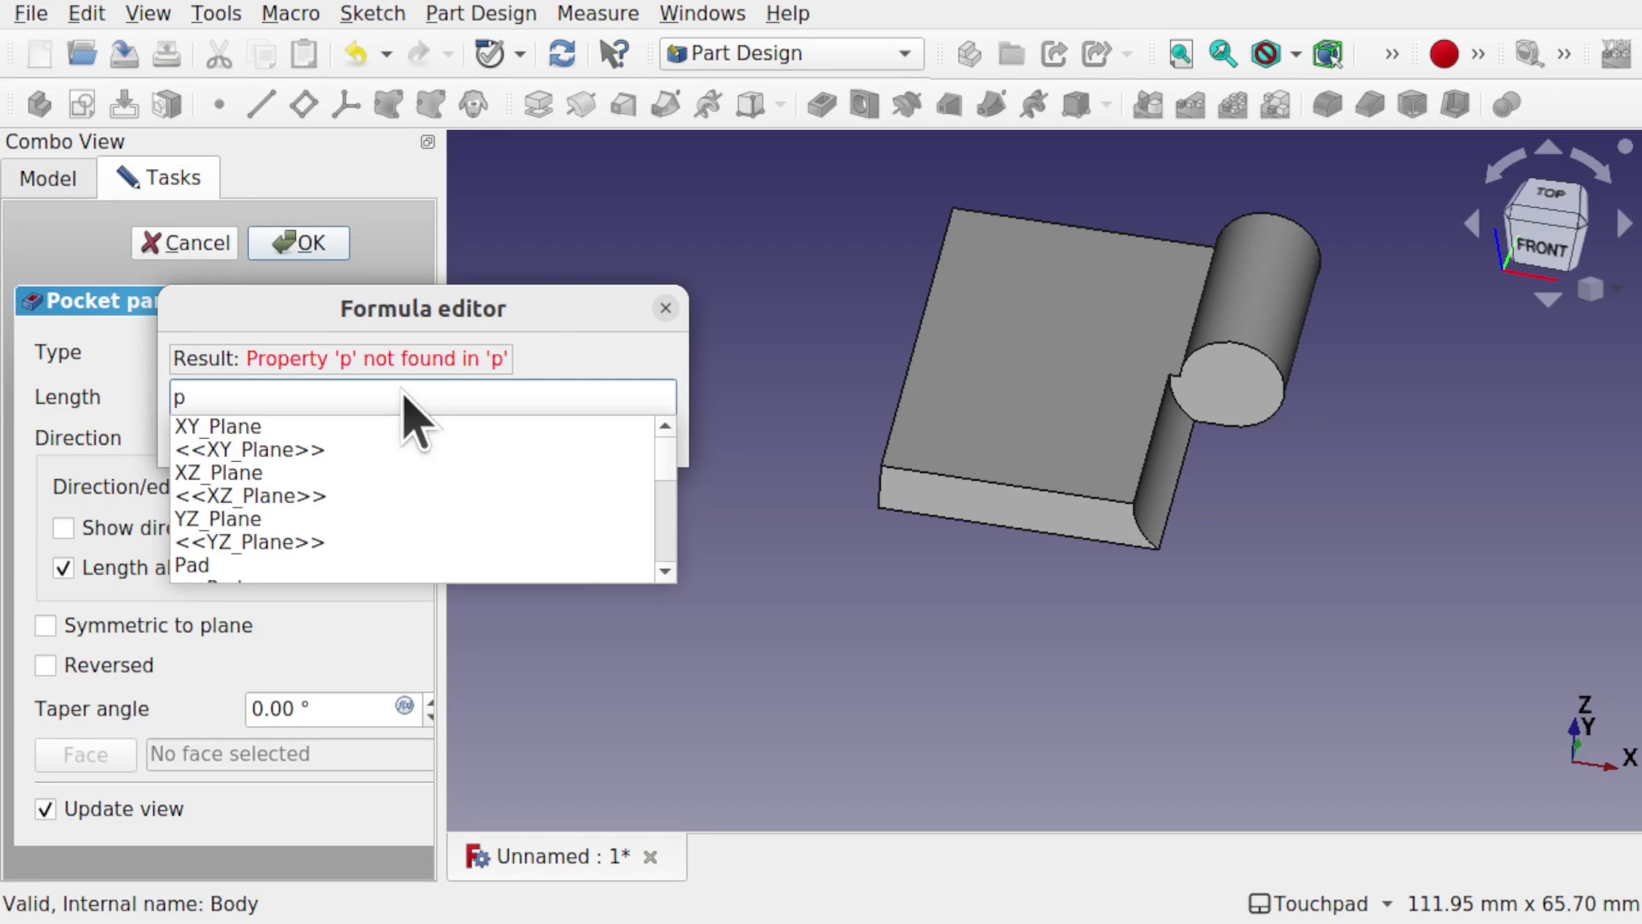
pyautogui.write('ad.len')
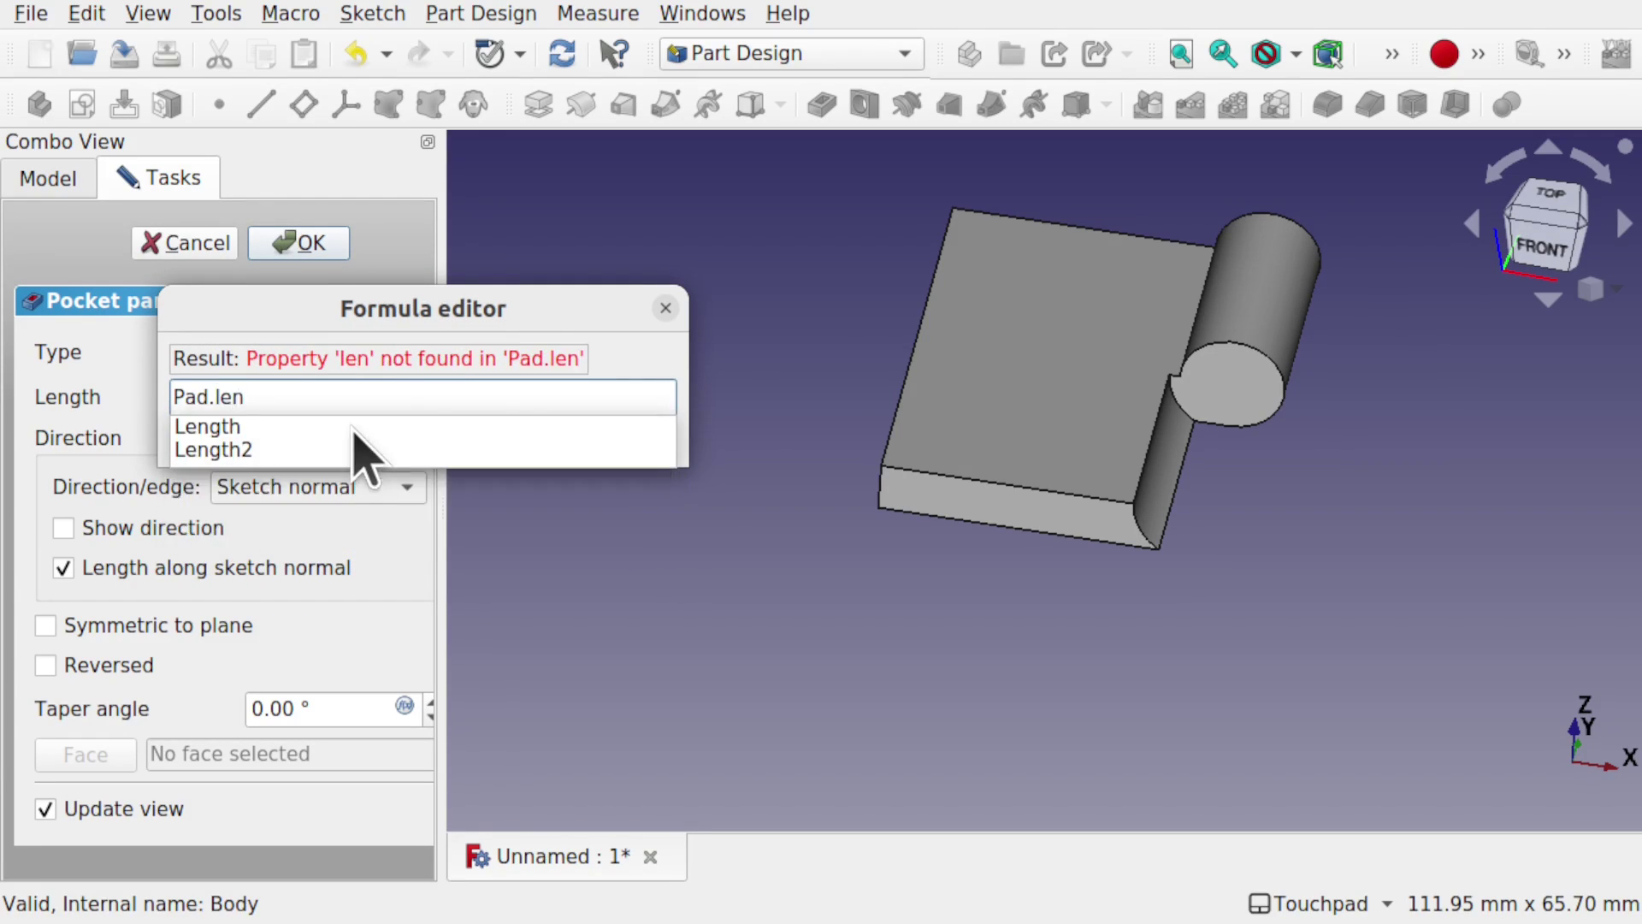
pyautogui.click(354, 430)
pyautogui.write('/2')
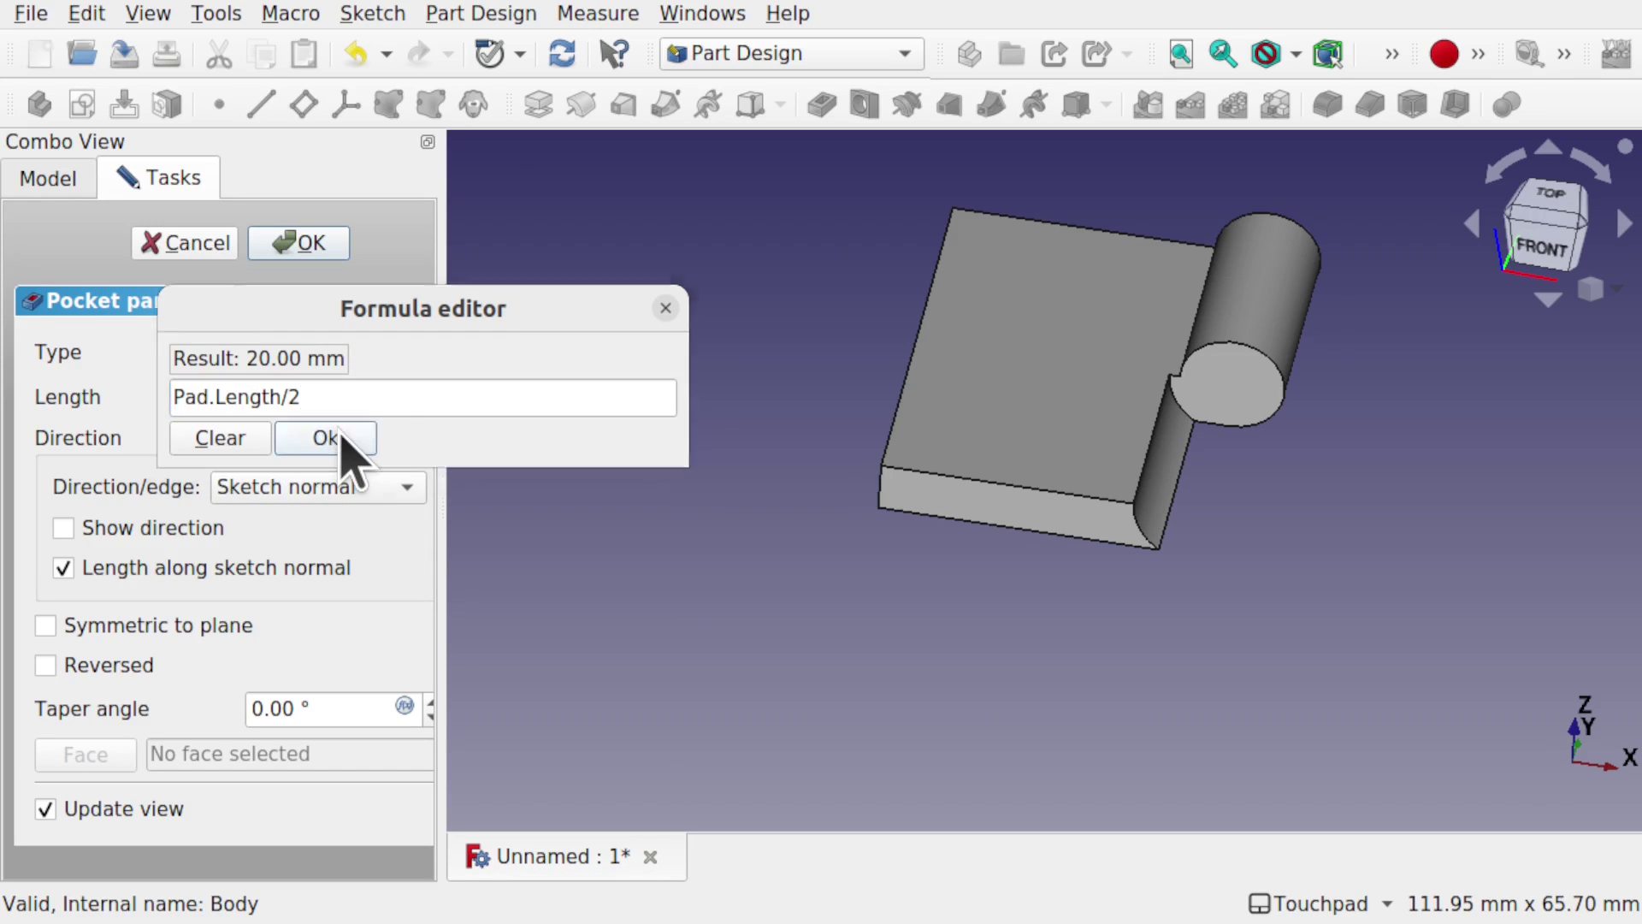
pyautogui.click(341, 439)
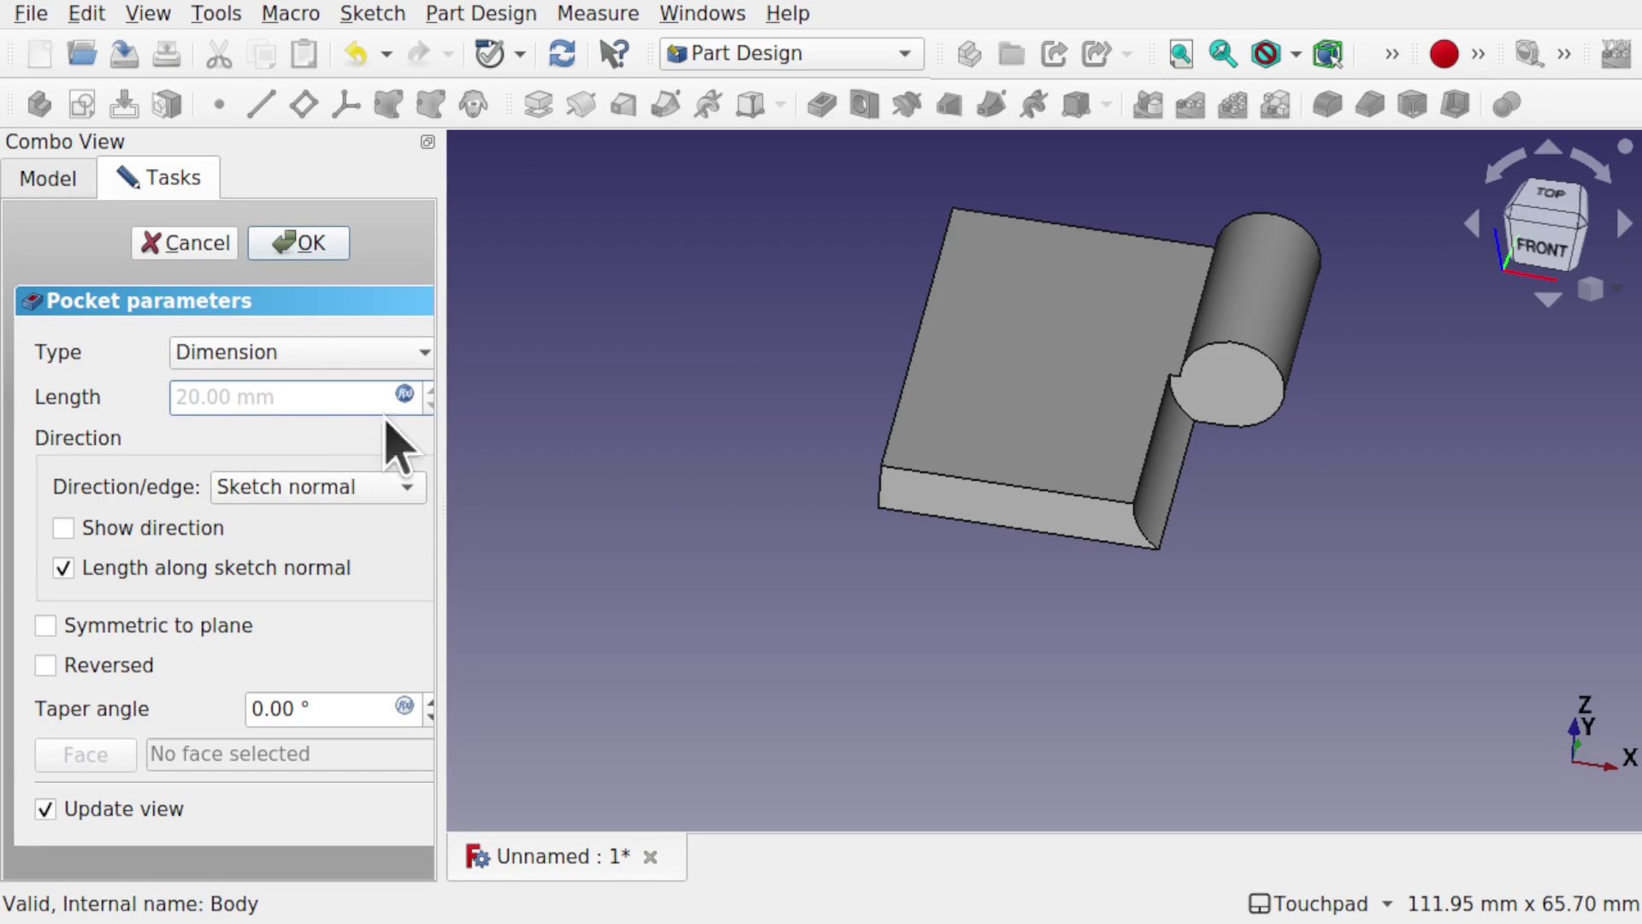
pyautogui.click(301, 246)
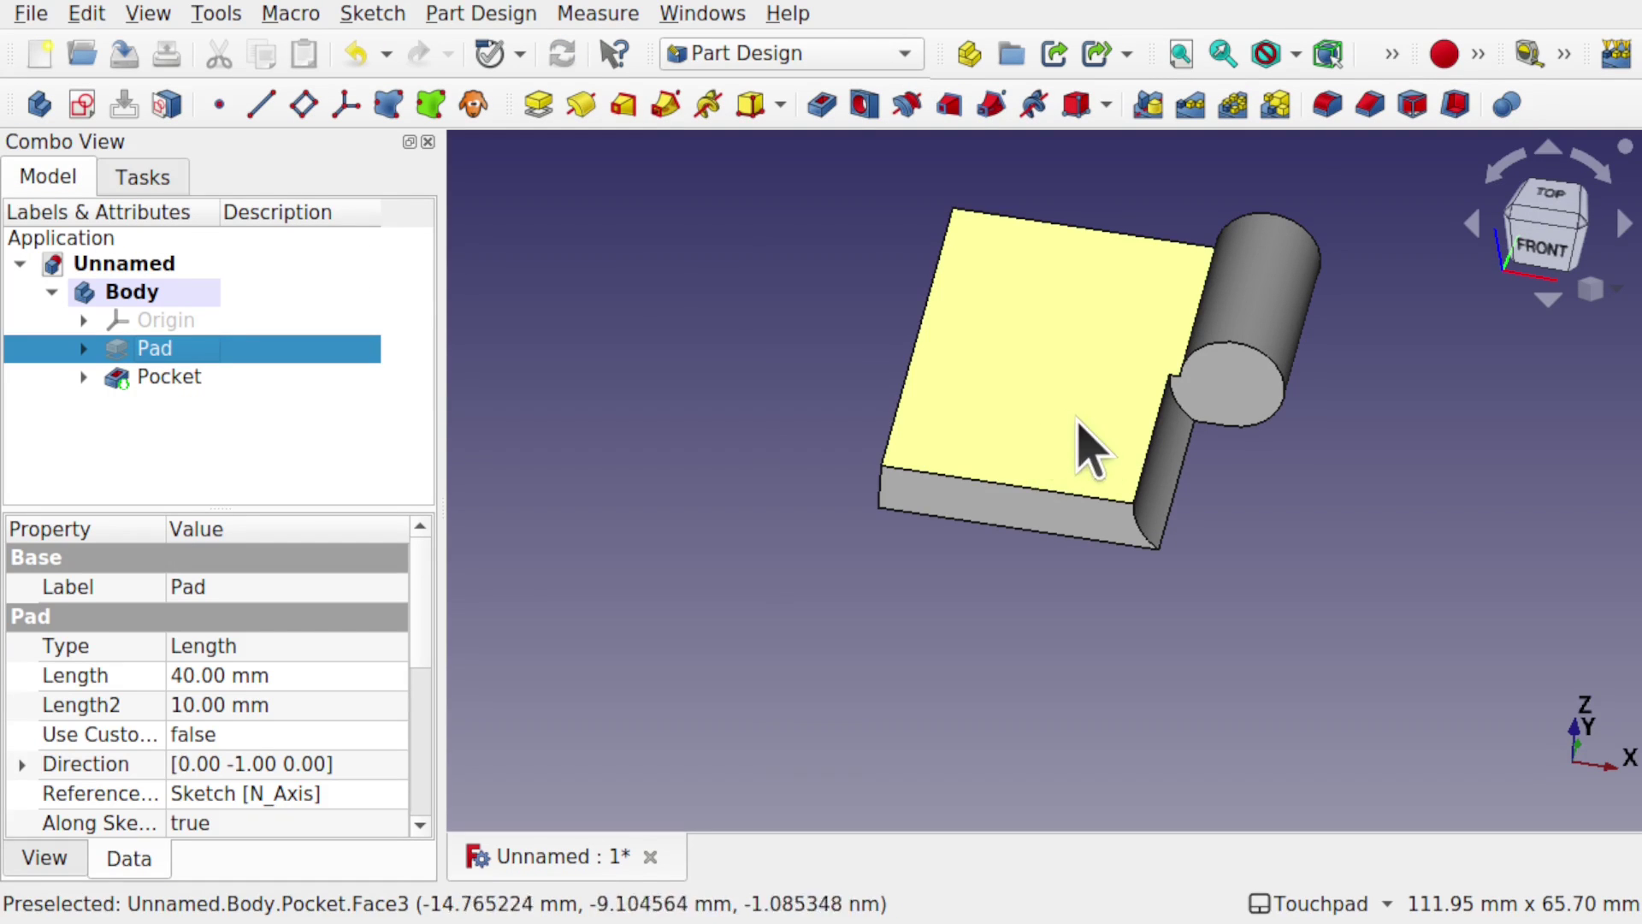
# Step: Rename the hinge body as HingeTemmplateBody
pyautogui.moveTo(1209, 513); pyautogui.dragTo(911, 509)
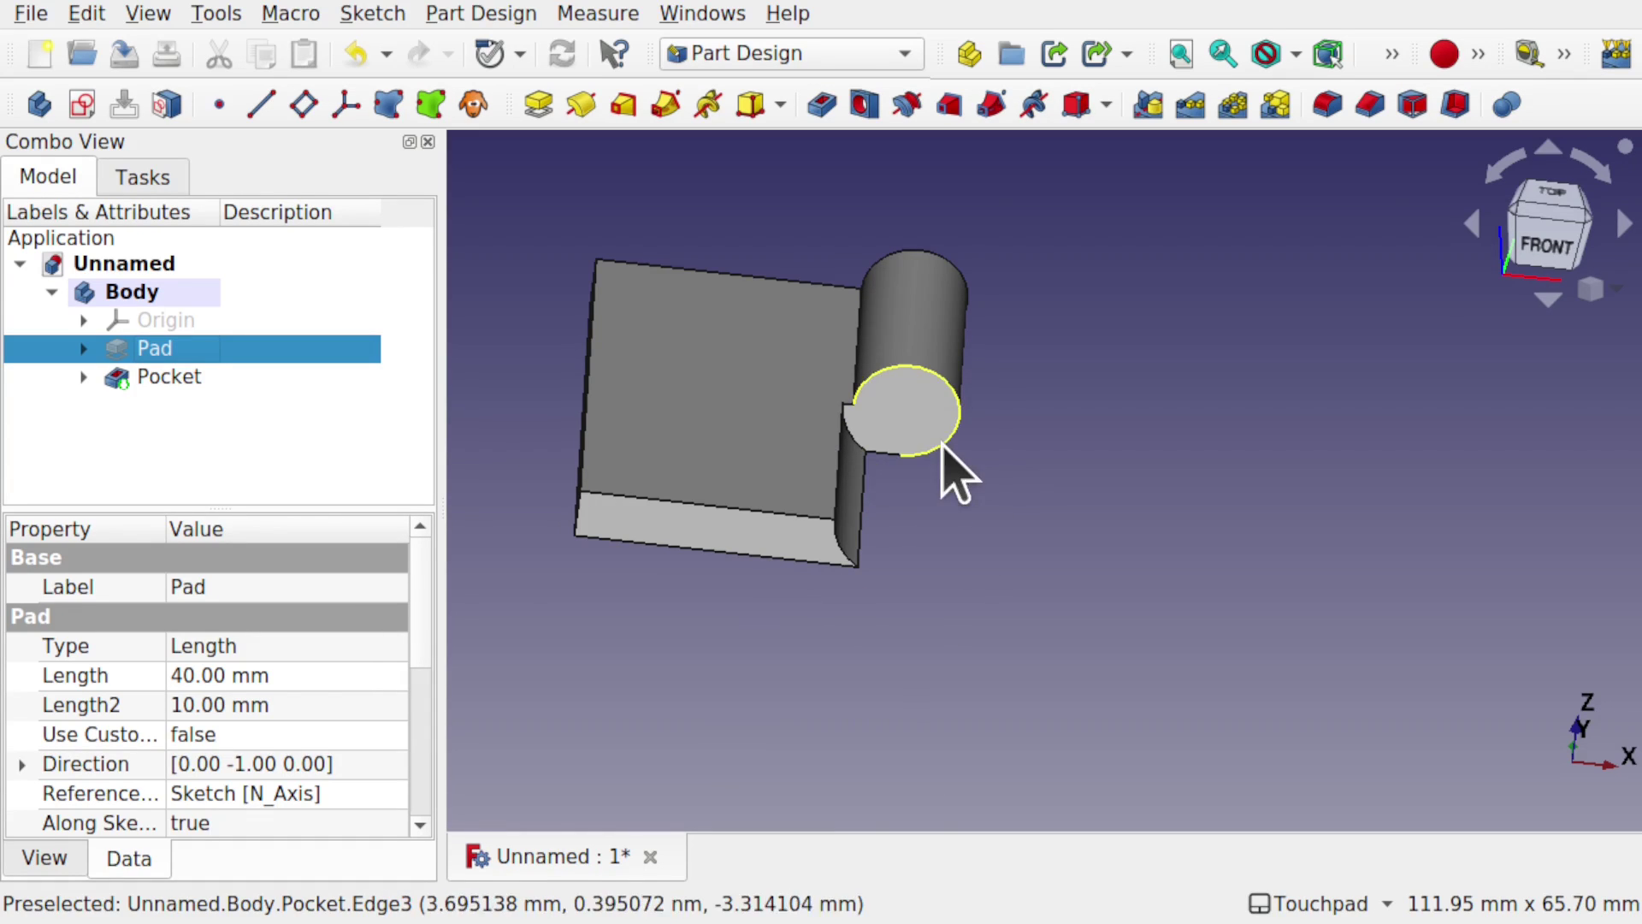
pyautogui.click(1041, 453)
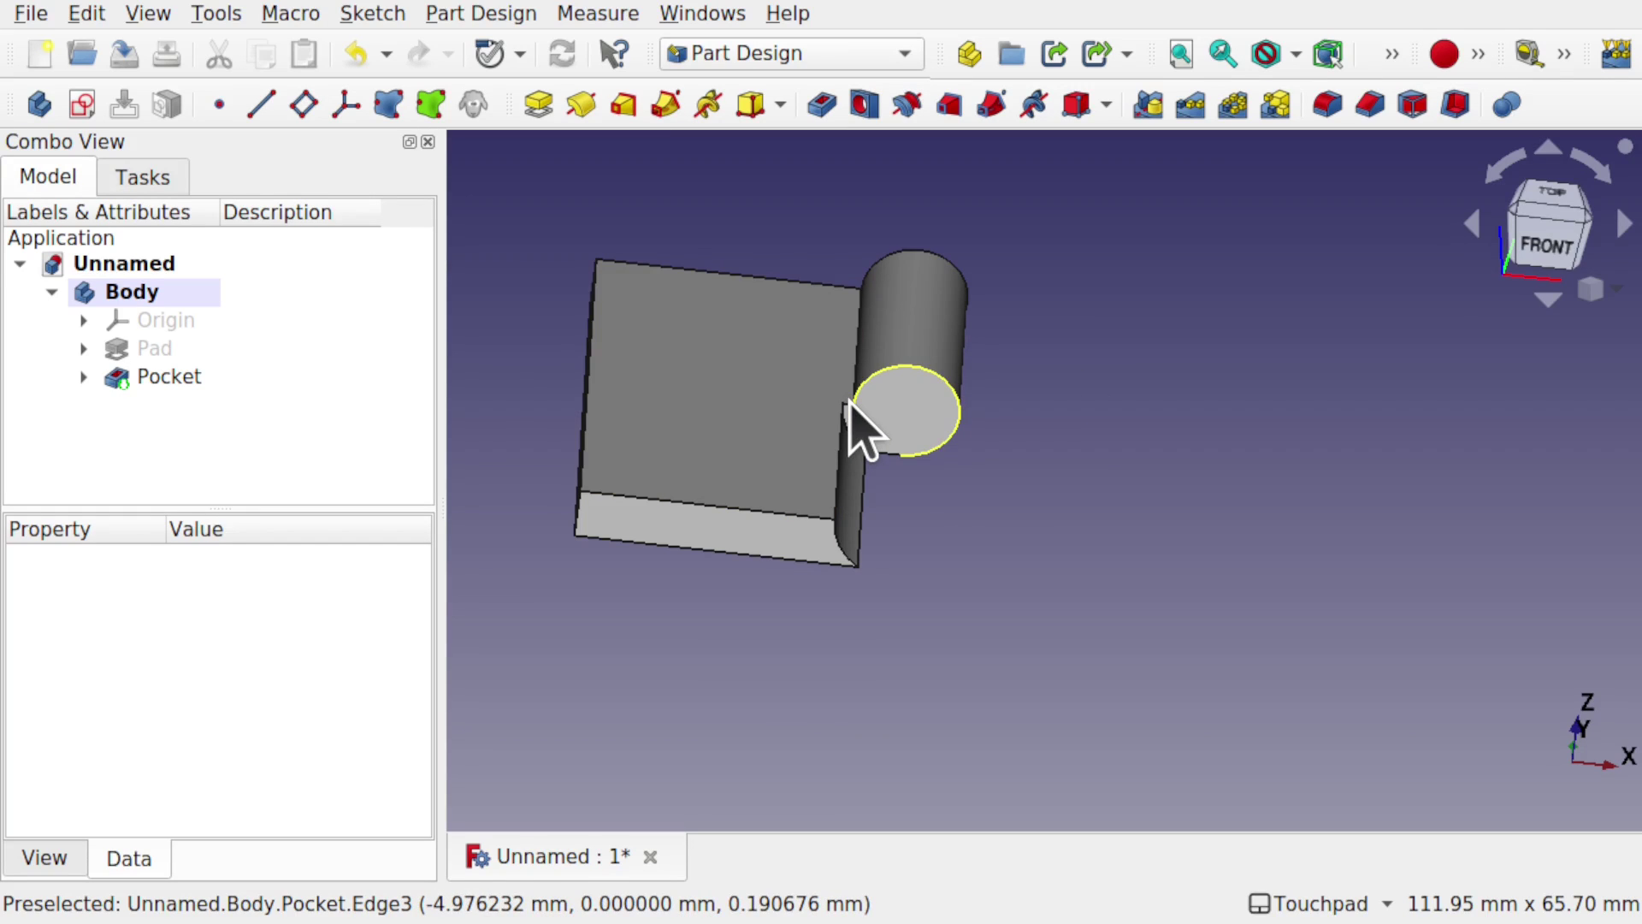
pyautogui.click(137, 293)
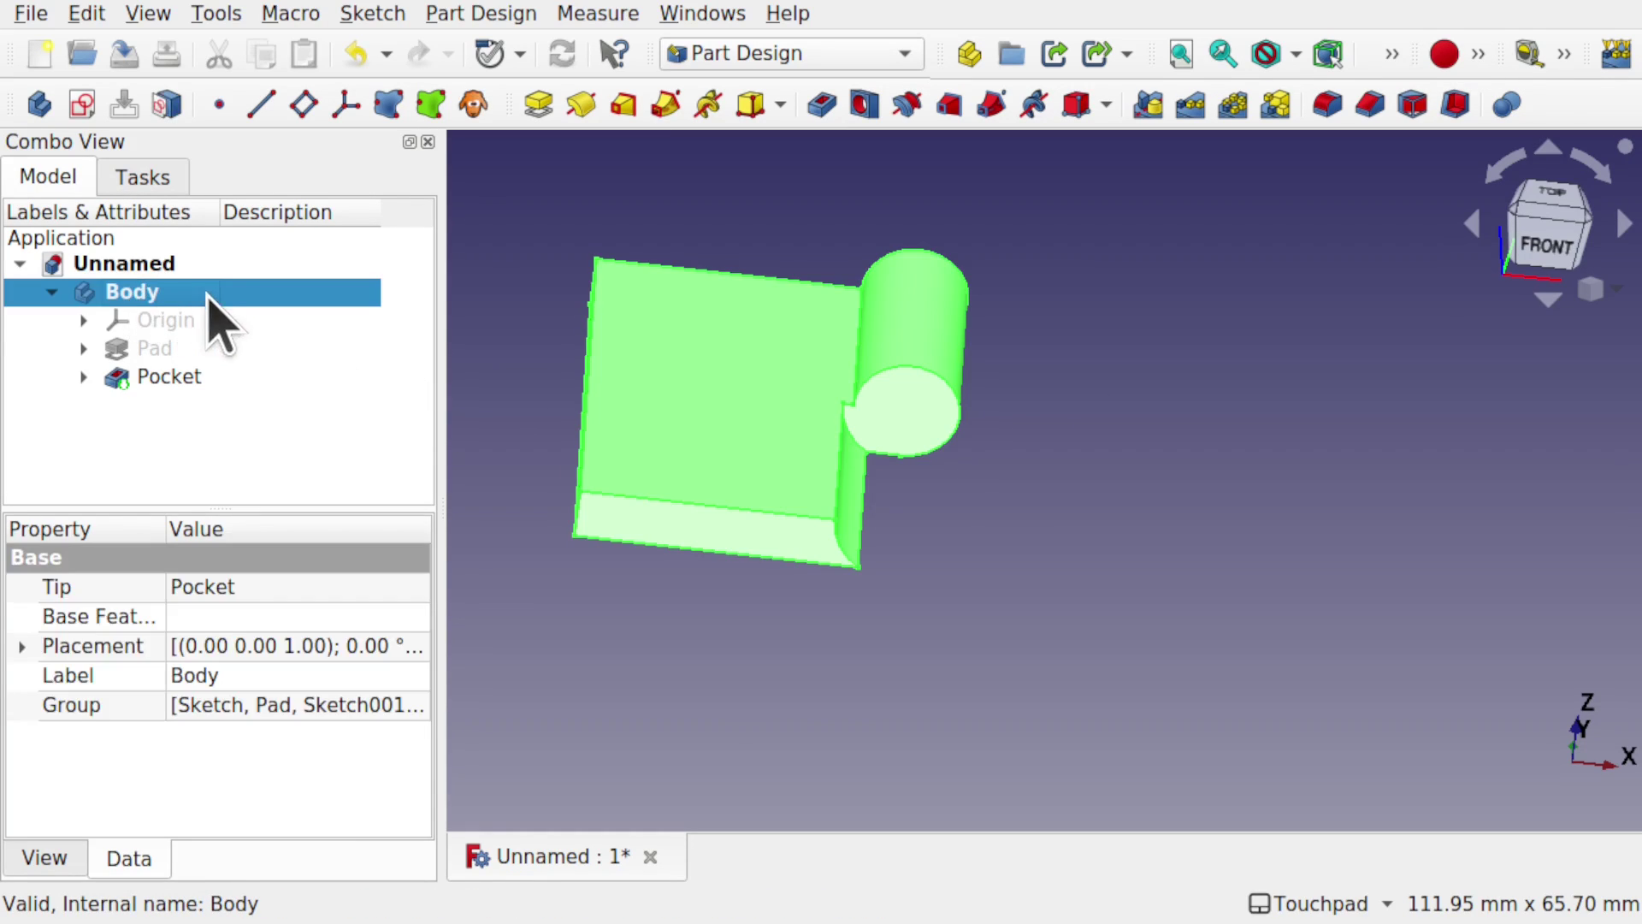
pyautogui.rightClick(202, 318)
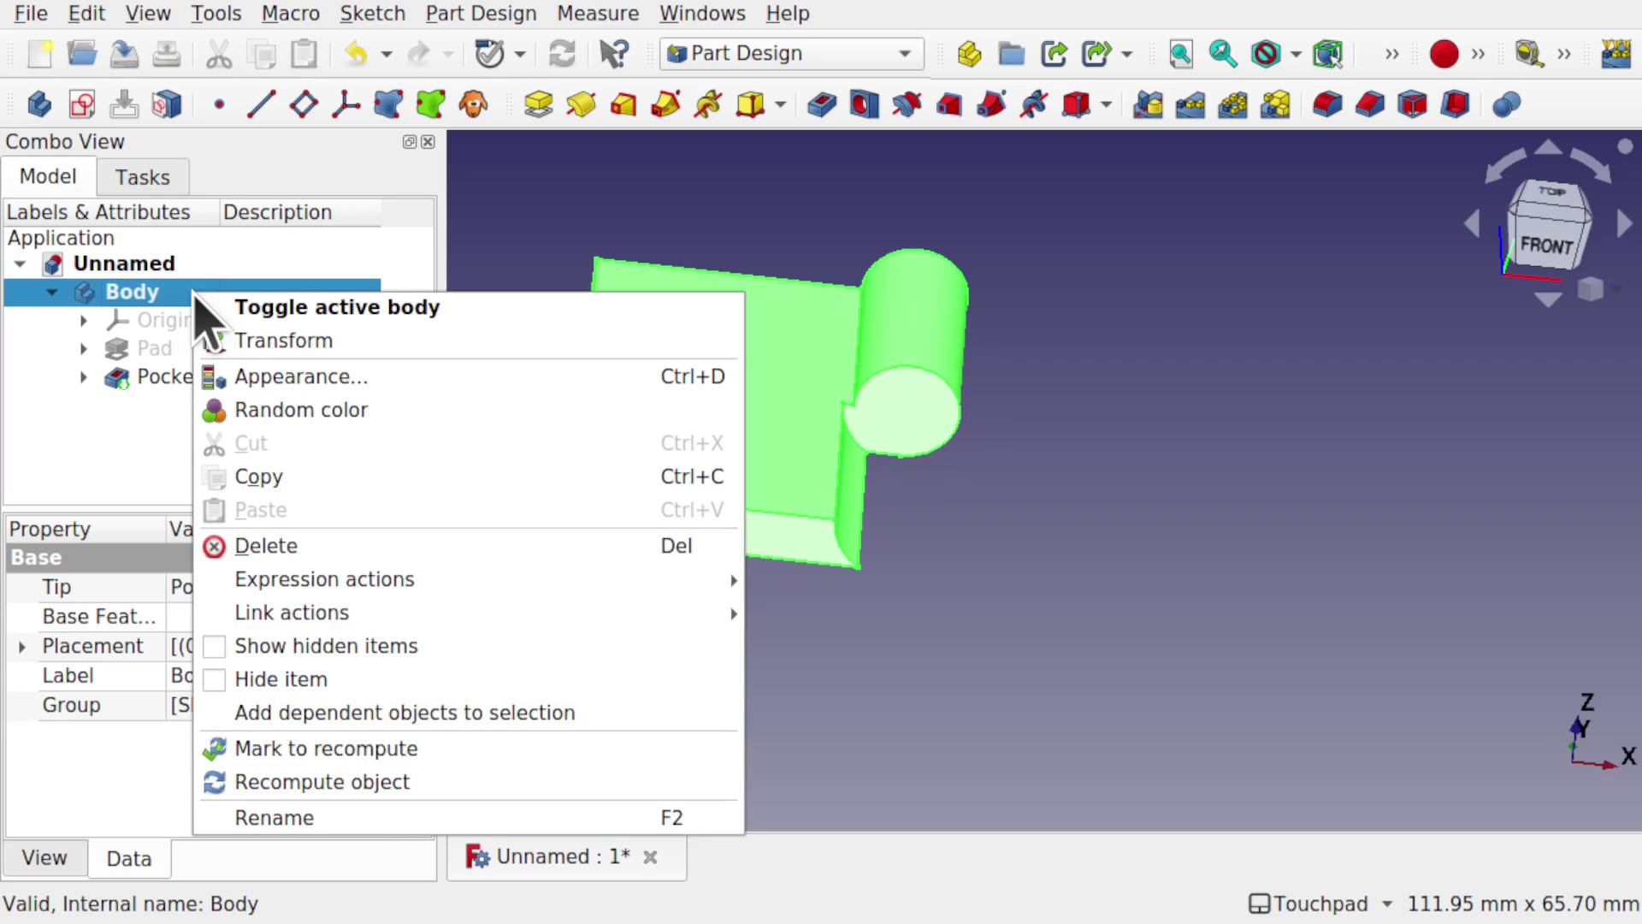
pyautogui.click(392, 818)
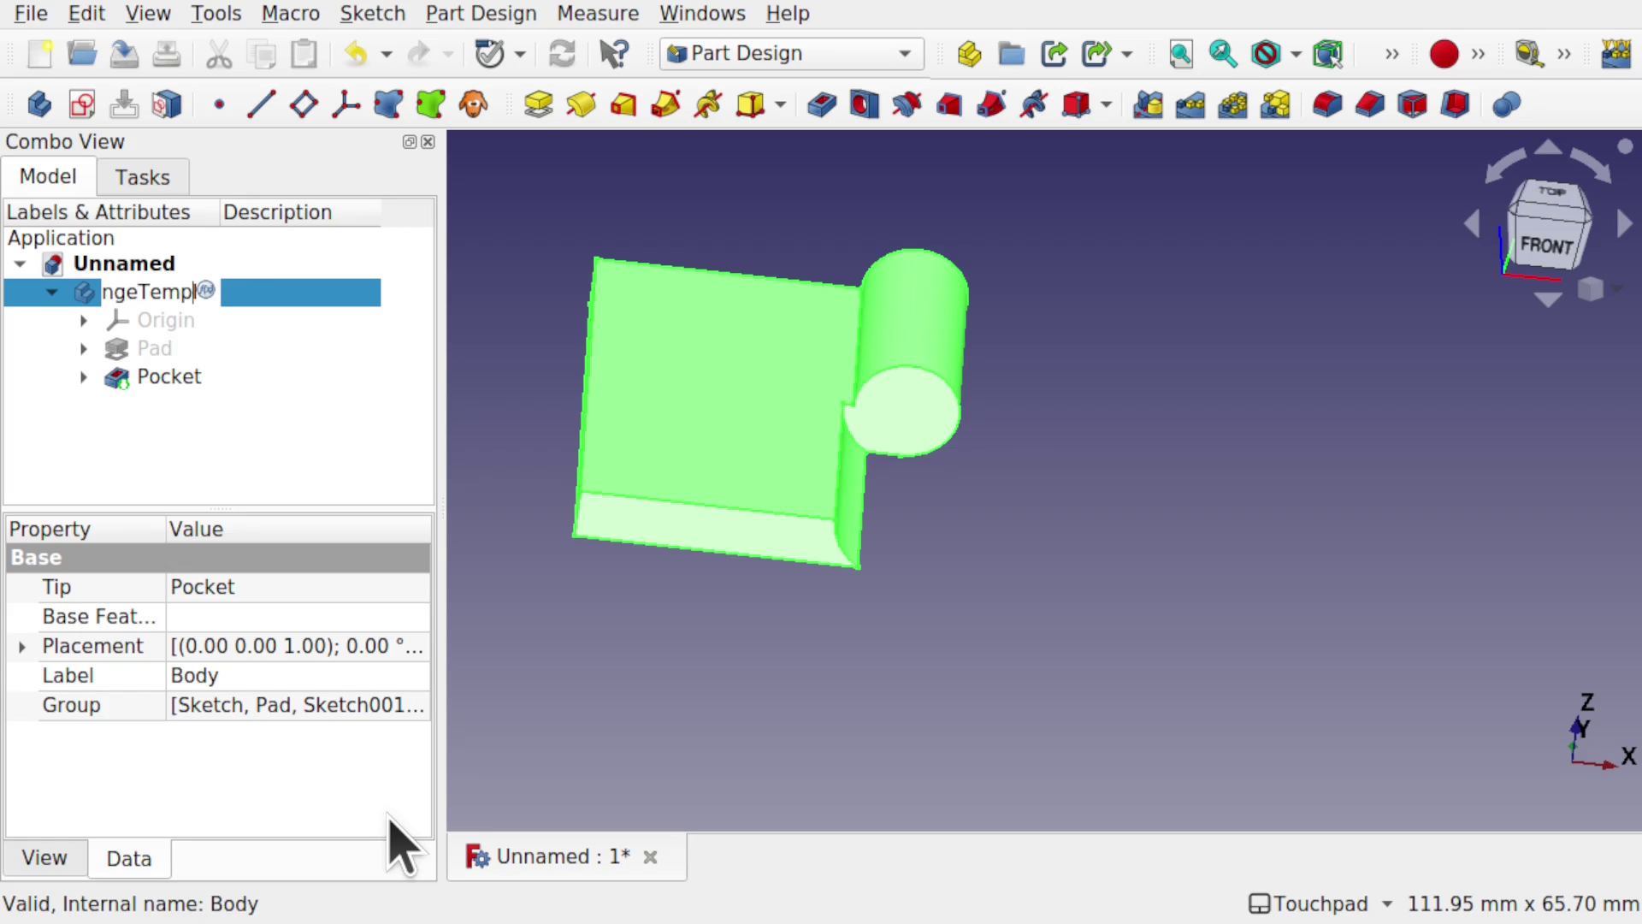
pyautogui.write('HingeTemmplateBody')
pyautogui.press('Return')
pyautogui.click(524, 624)
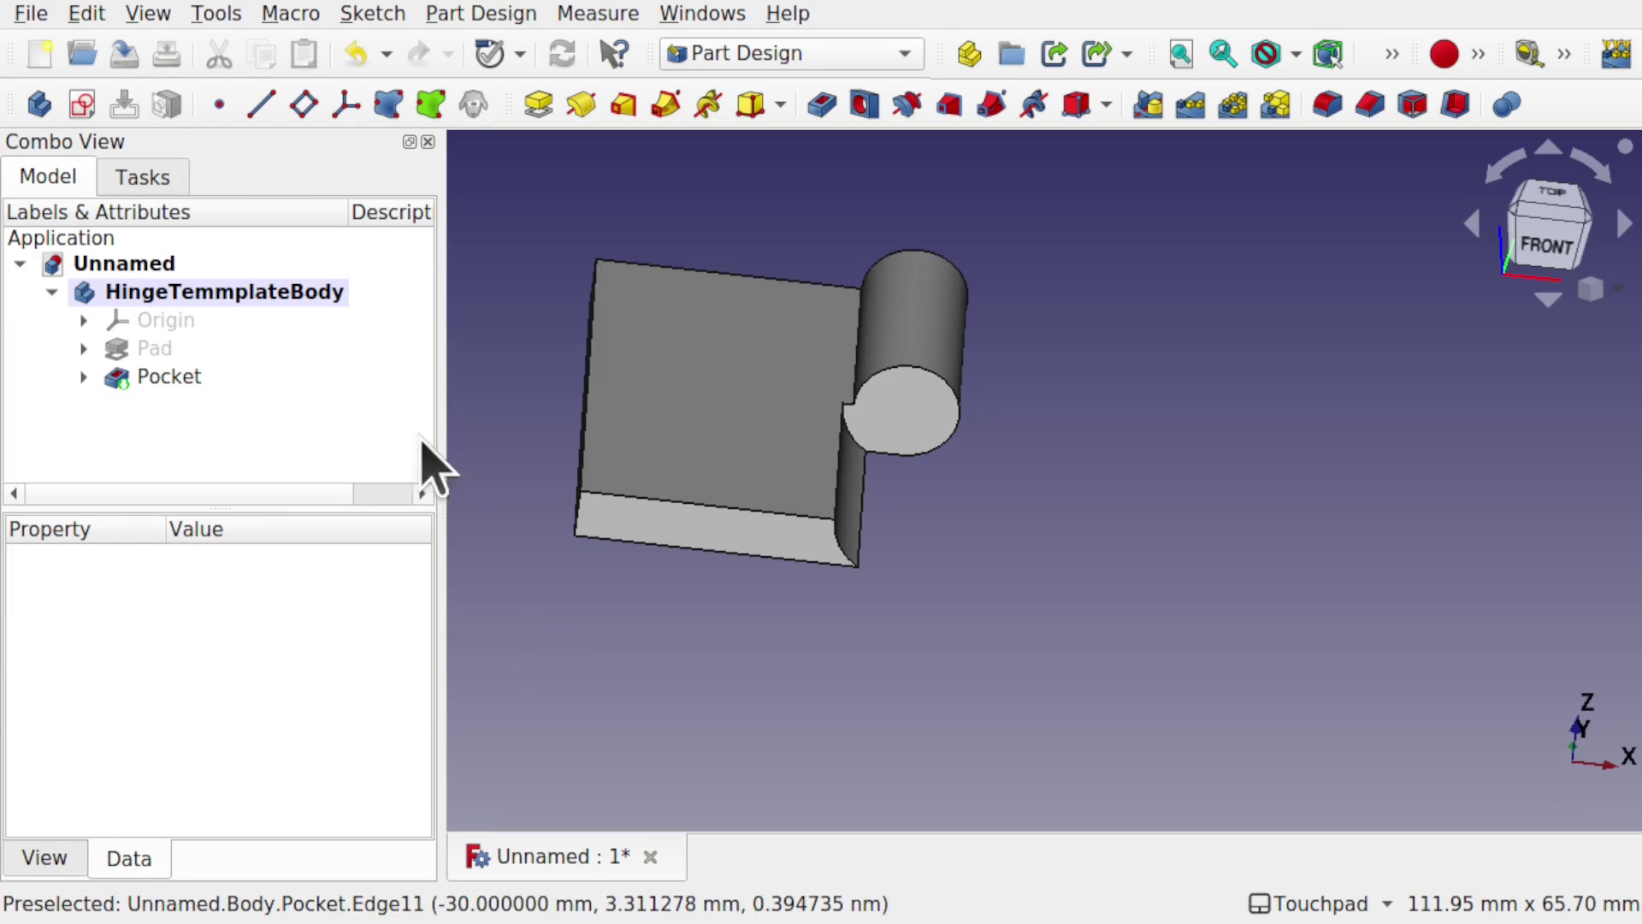
# Step: Create a Part Design clone of HingeTemmplateBody
pyautogui.click(196, 292)
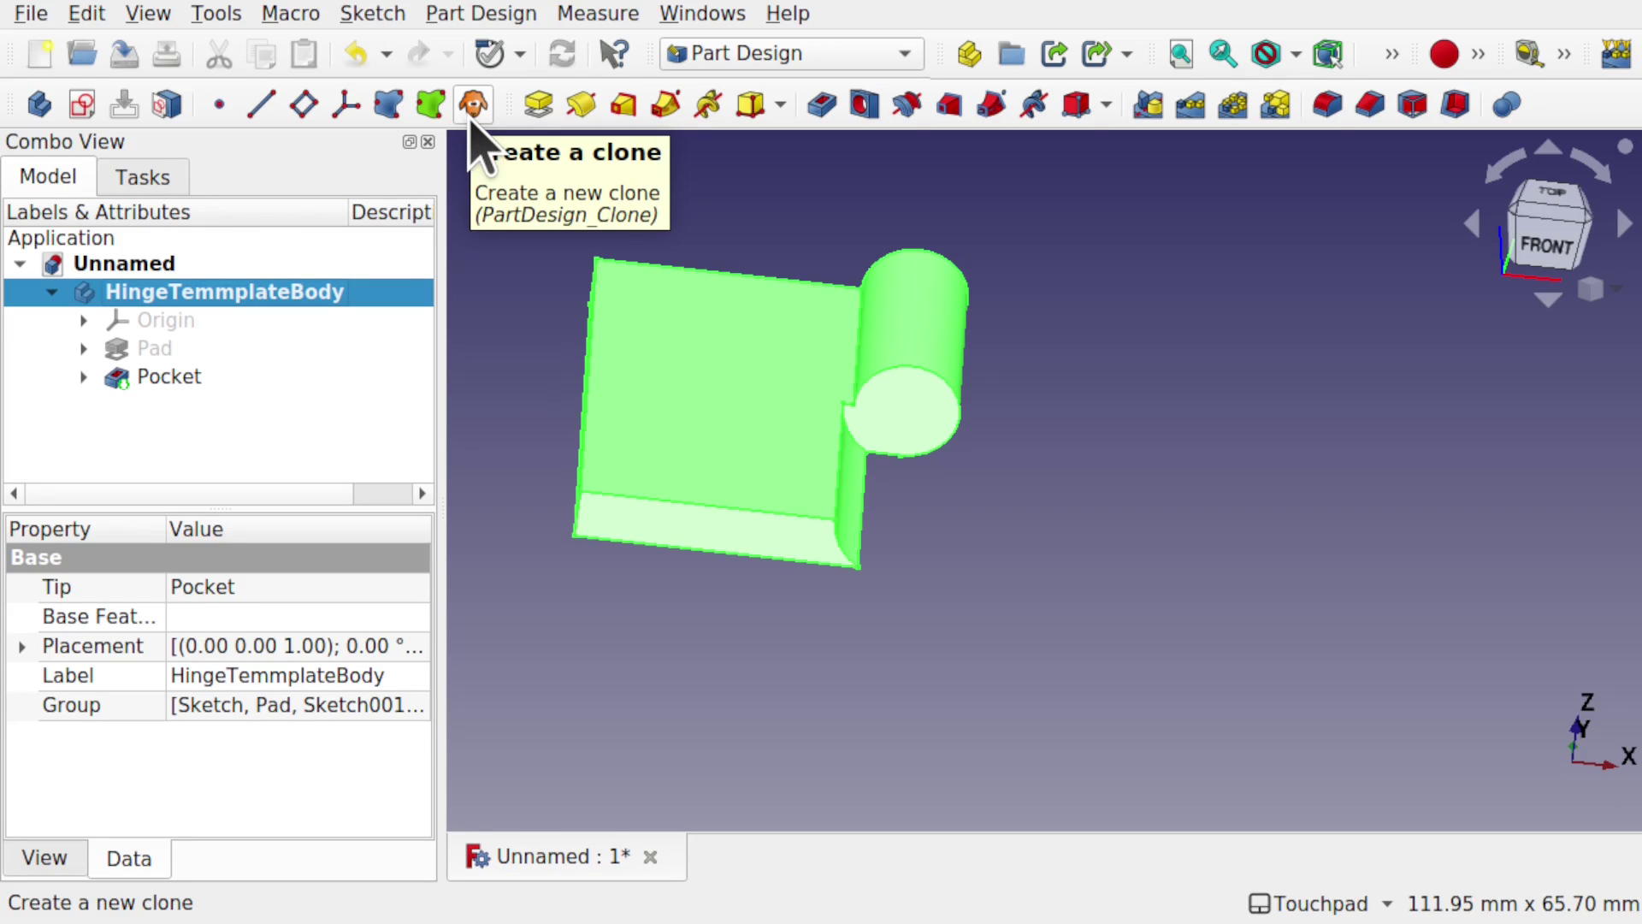
pyautogui.click(505, 16)
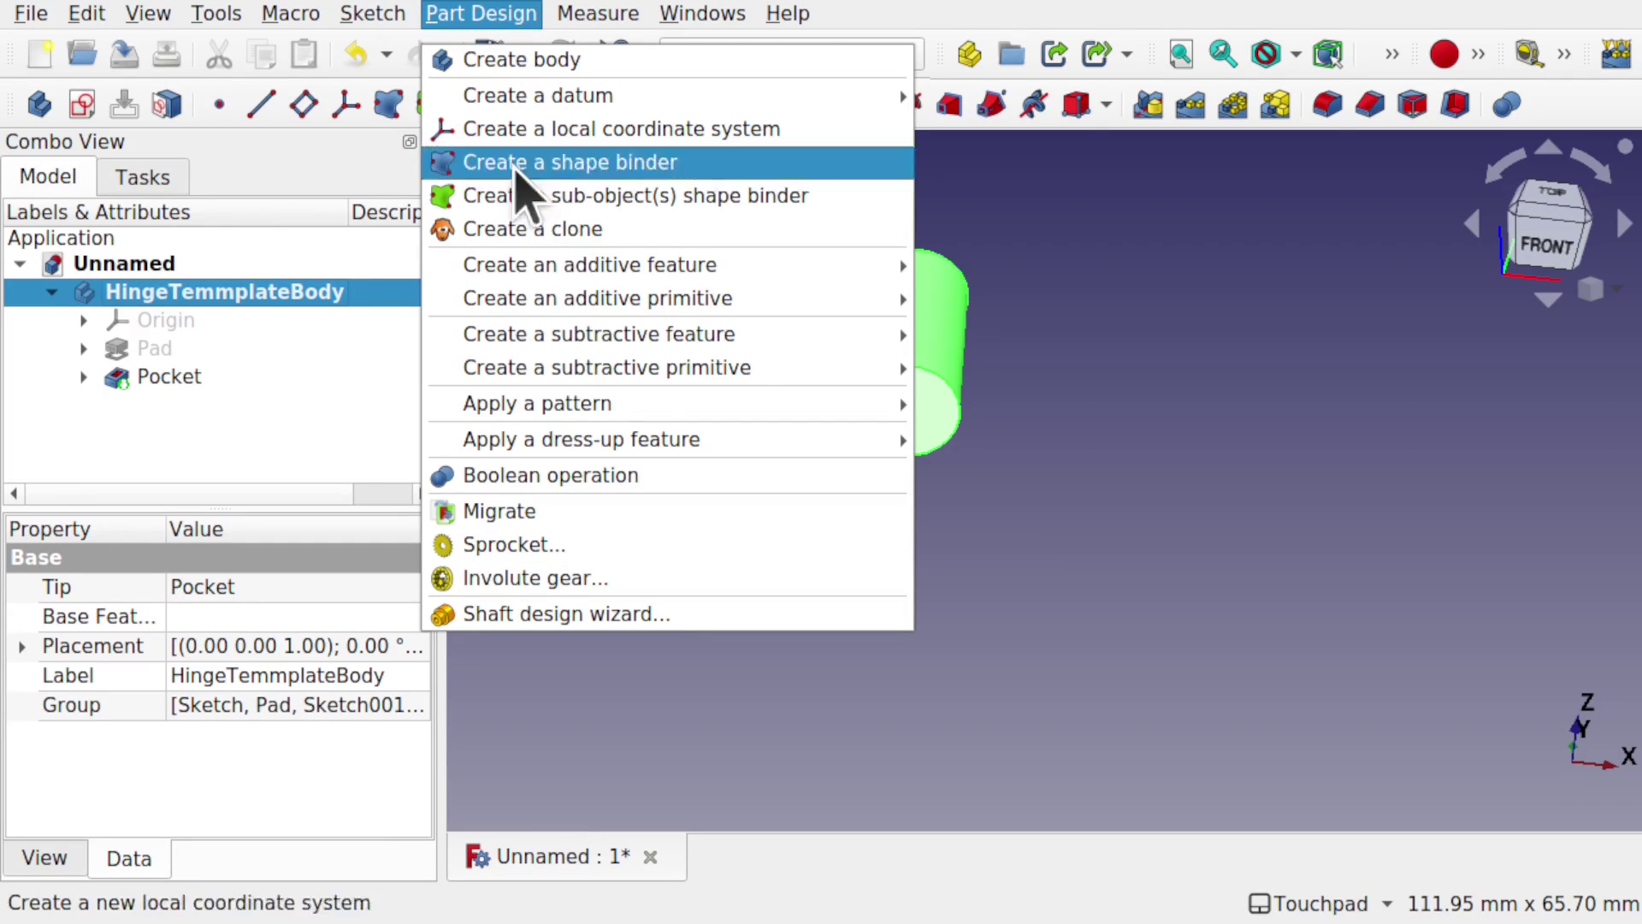
pyautogui.click(566, 236)
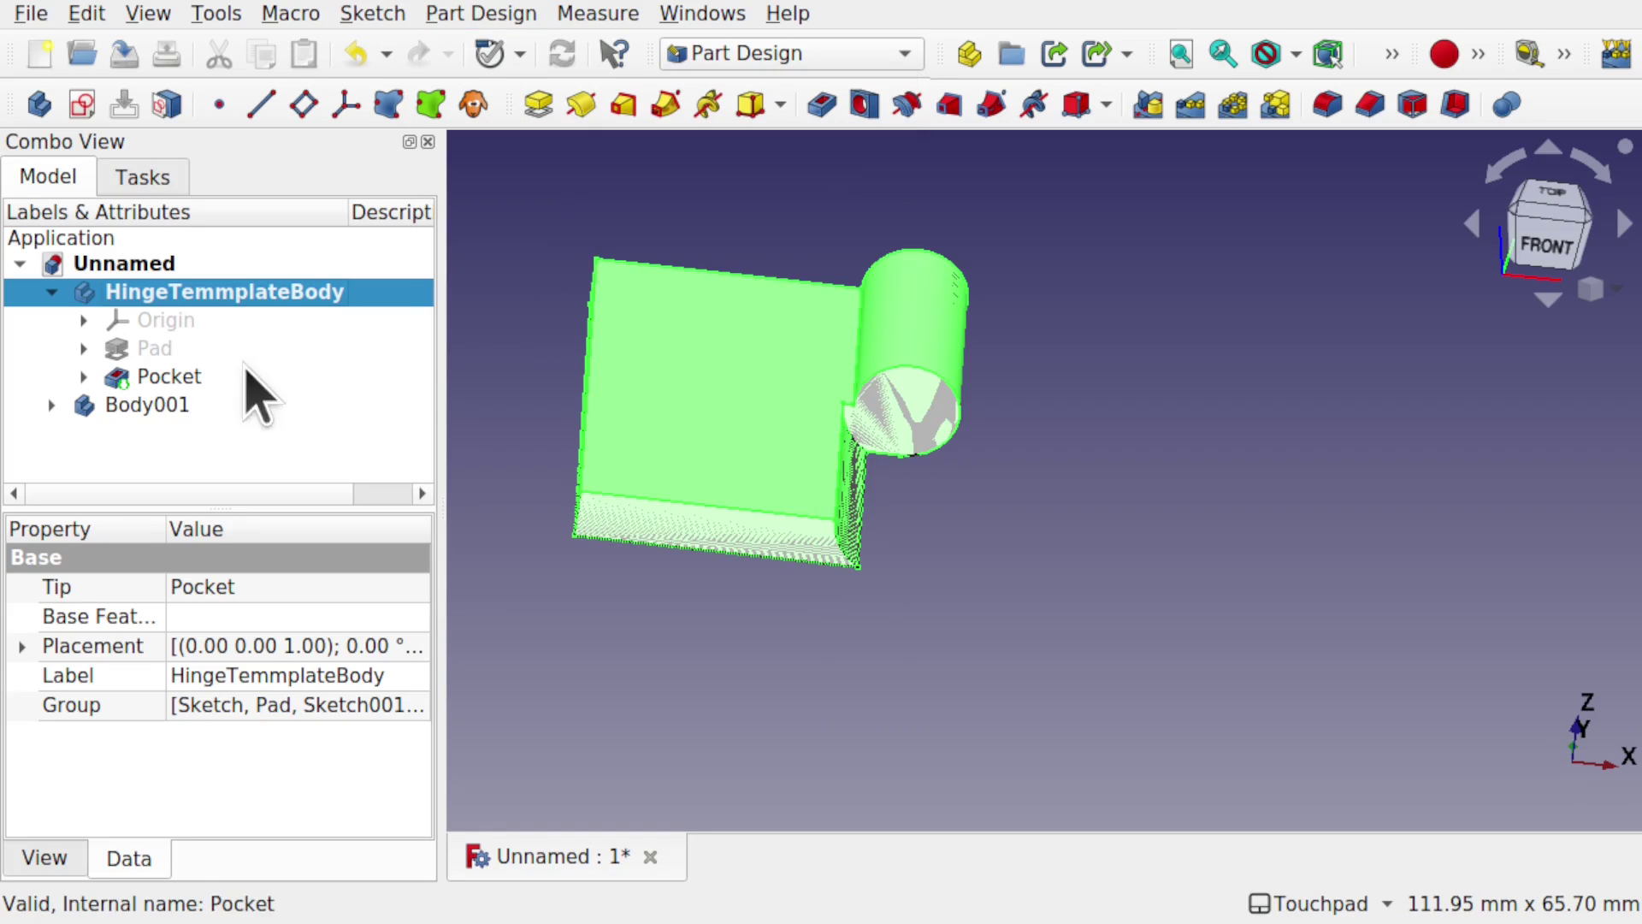
# Step: Transform the cloned body by moving it about 50 mm along the positive X axis, clear of the original
pyautogui.click(79, 409)
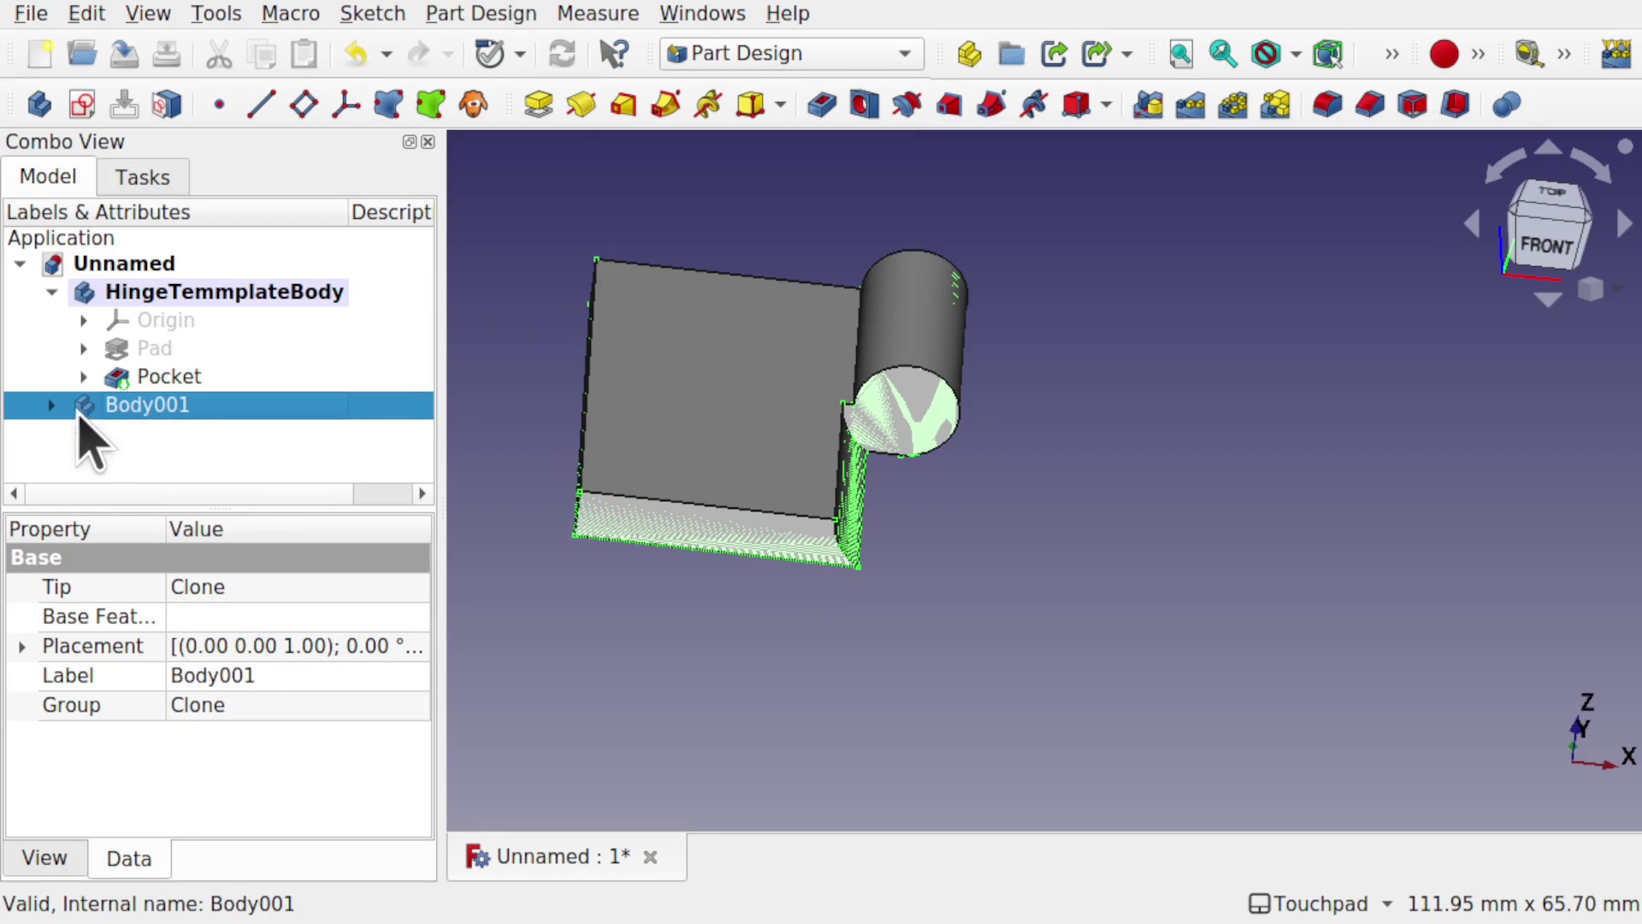
pyautogui.rightClick(175, 434)
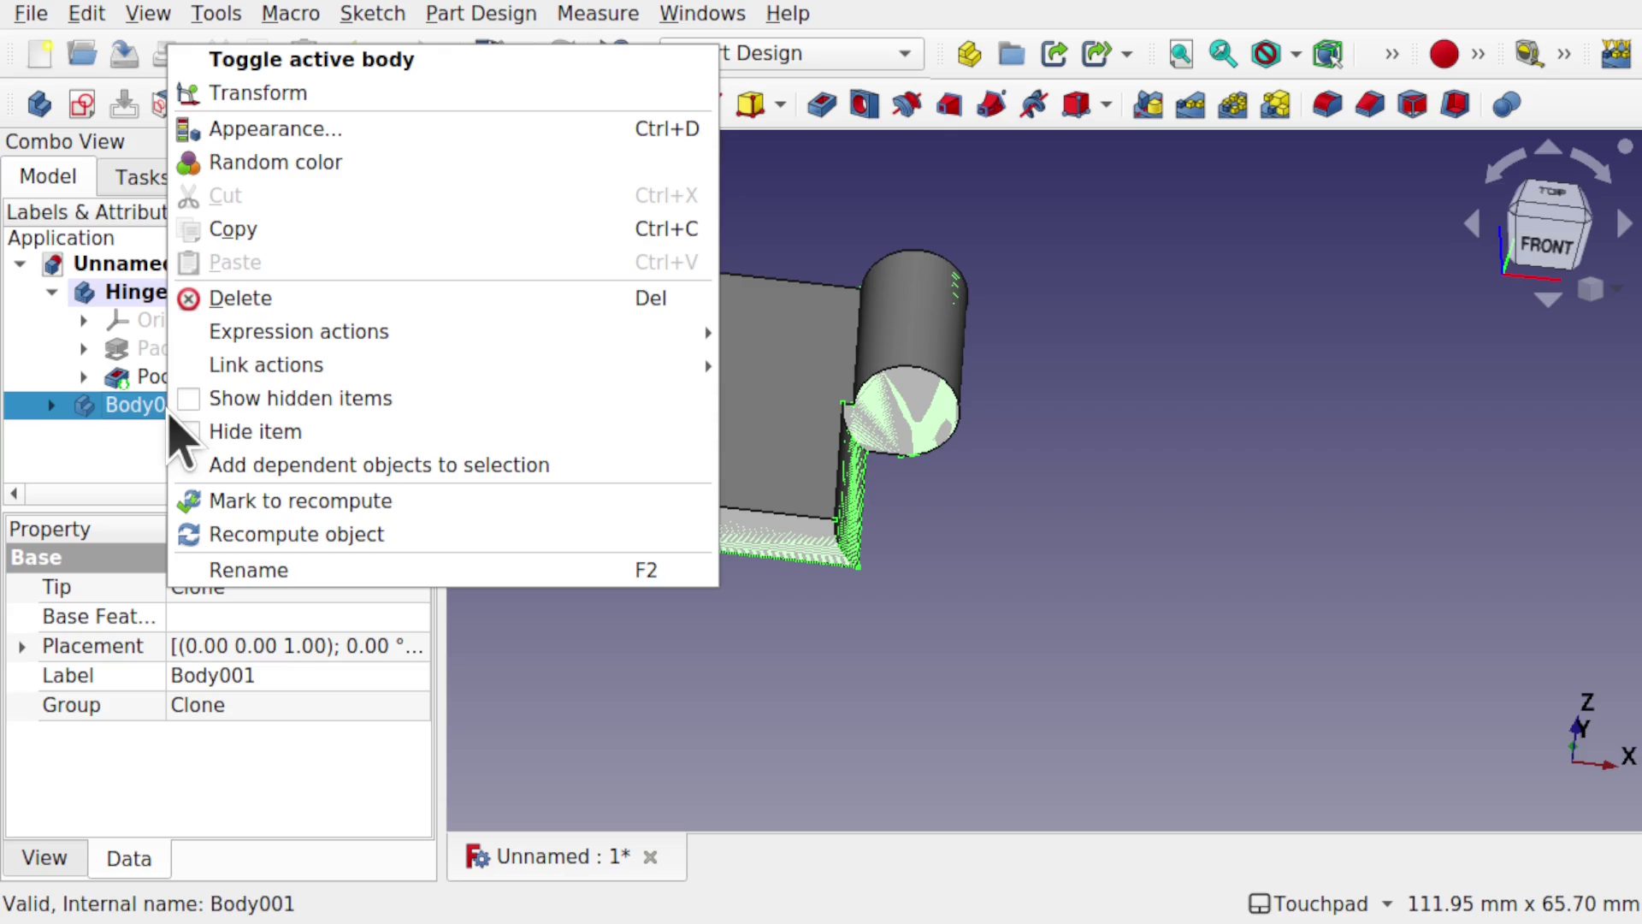
pyautogui.click(323, 94)
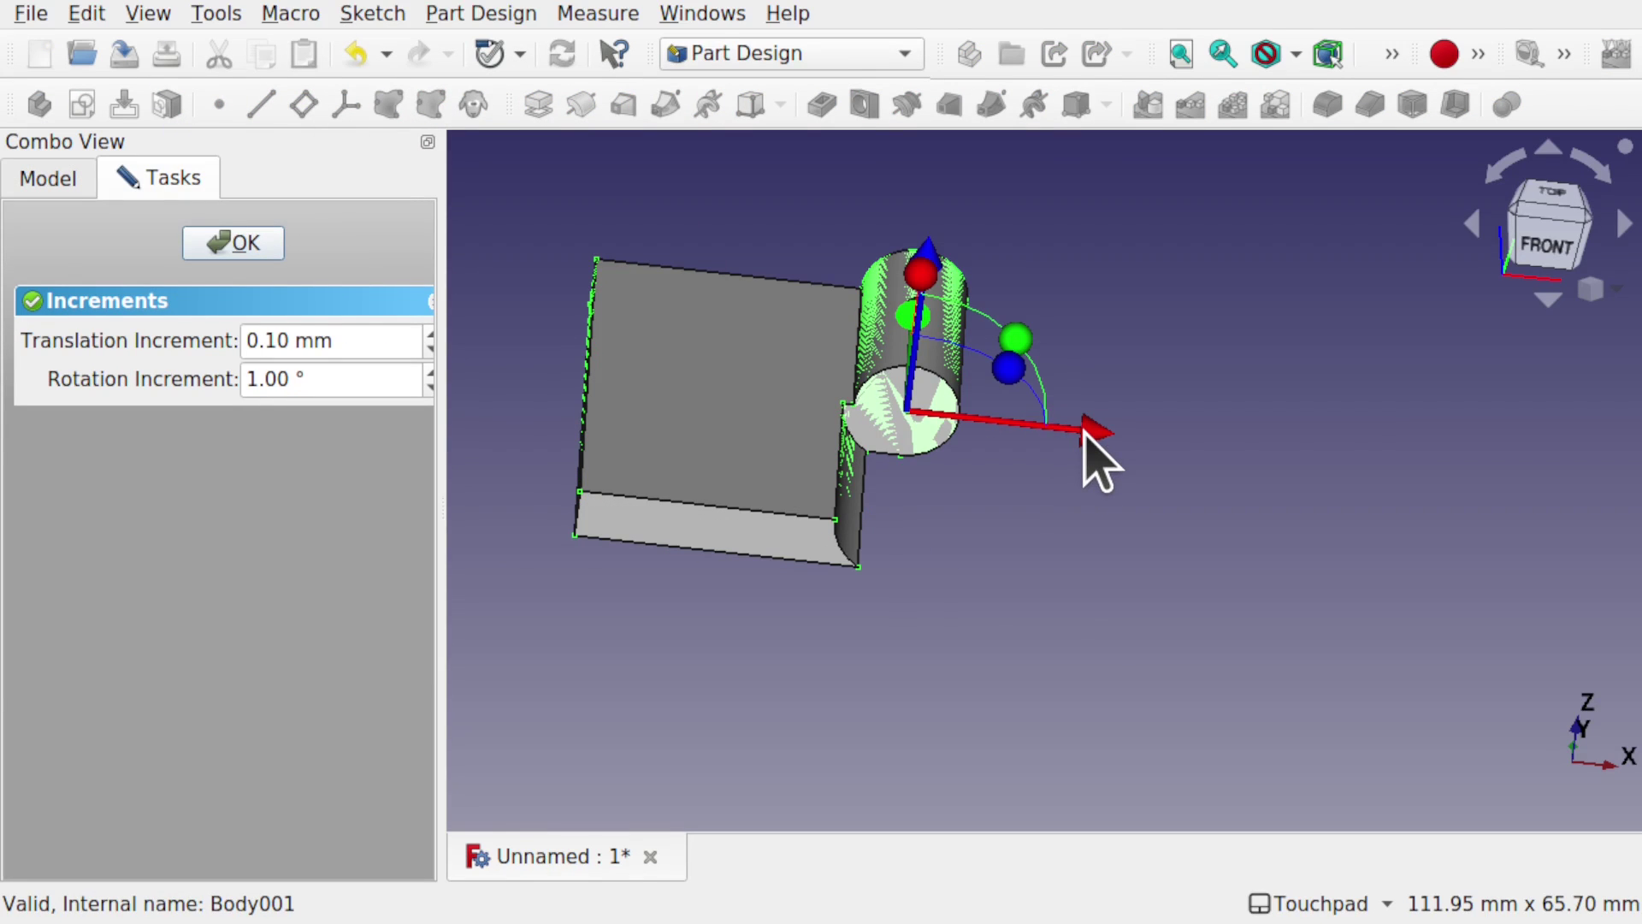
pyautogui.moveTo(1092, 447); pyautogui.dragTo(1638, 458)
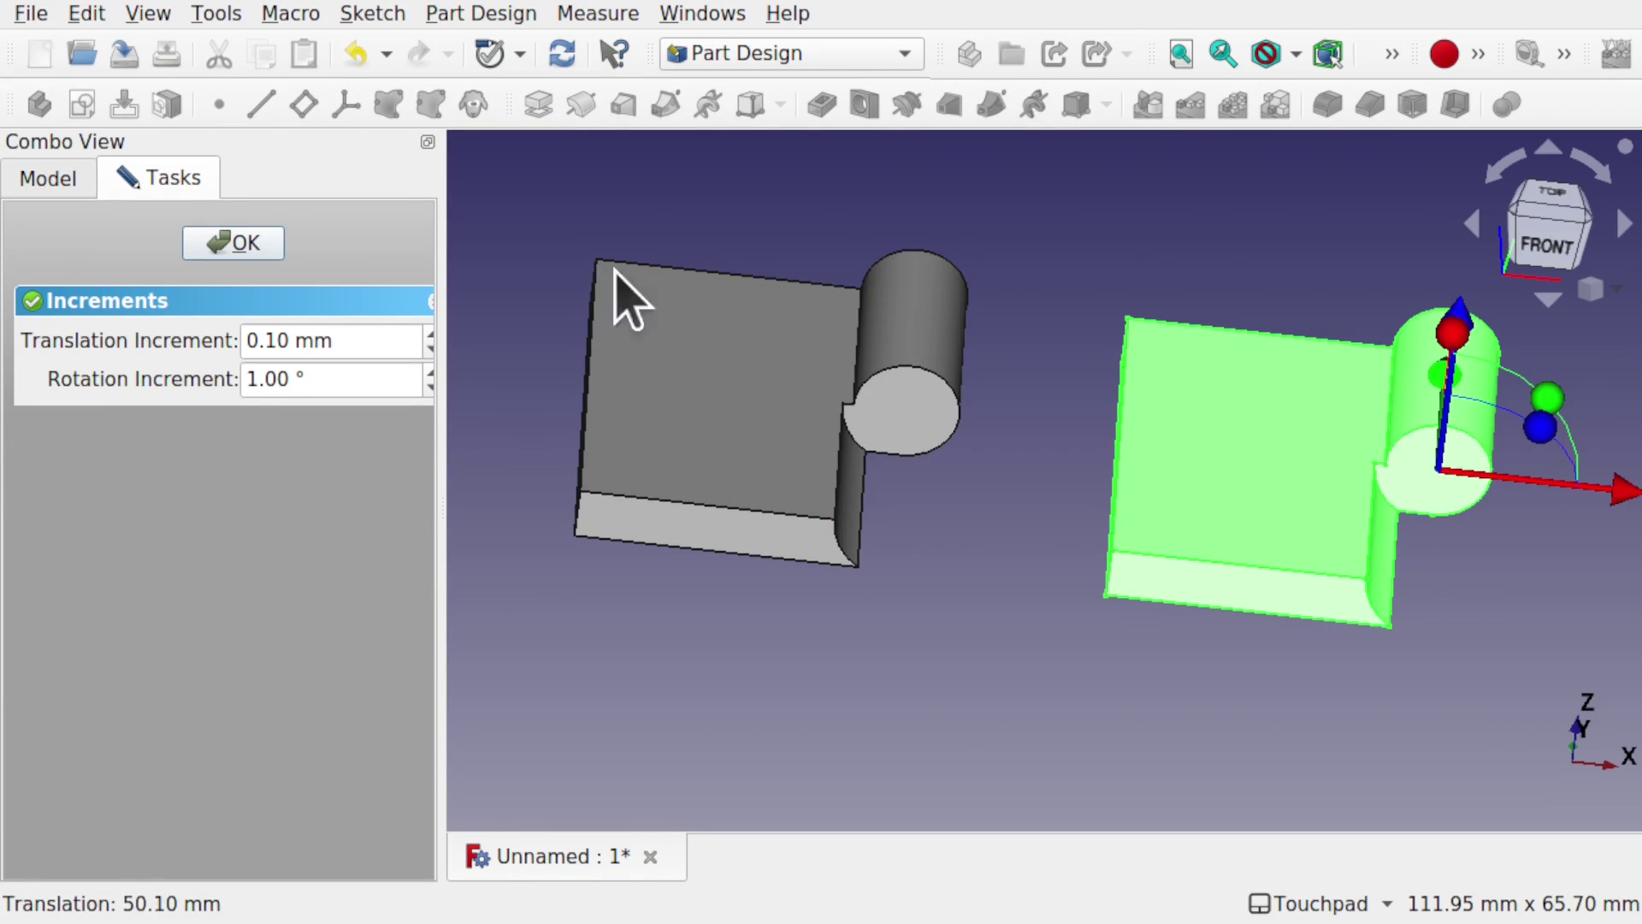
pyautogui.click(232, 243)
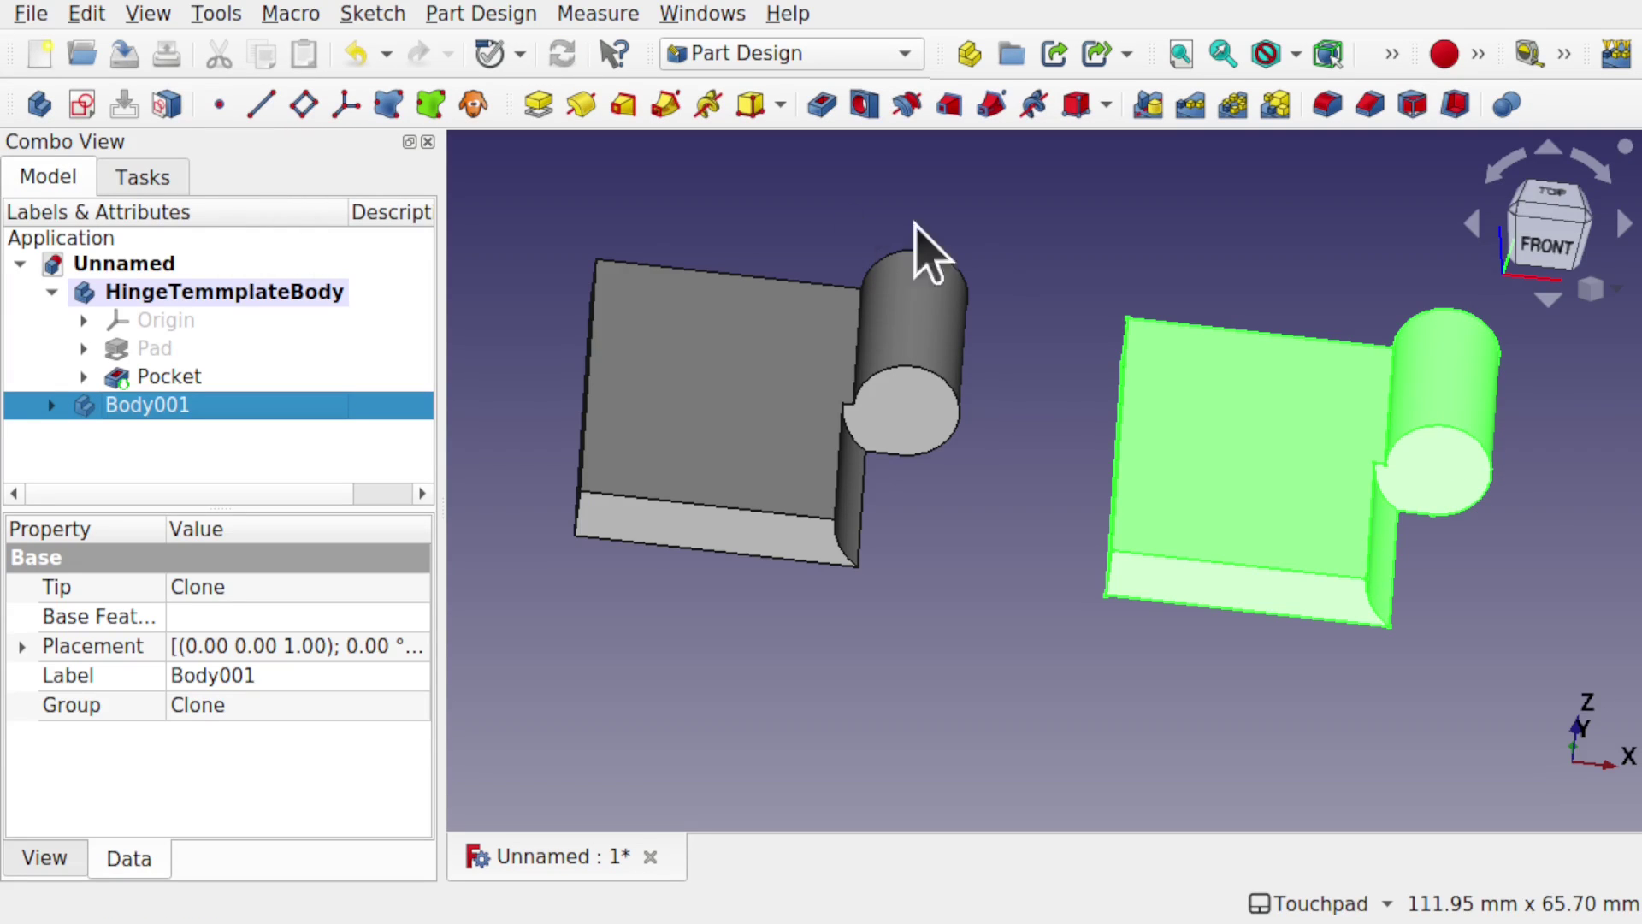
pyautogui.click(999, 280)
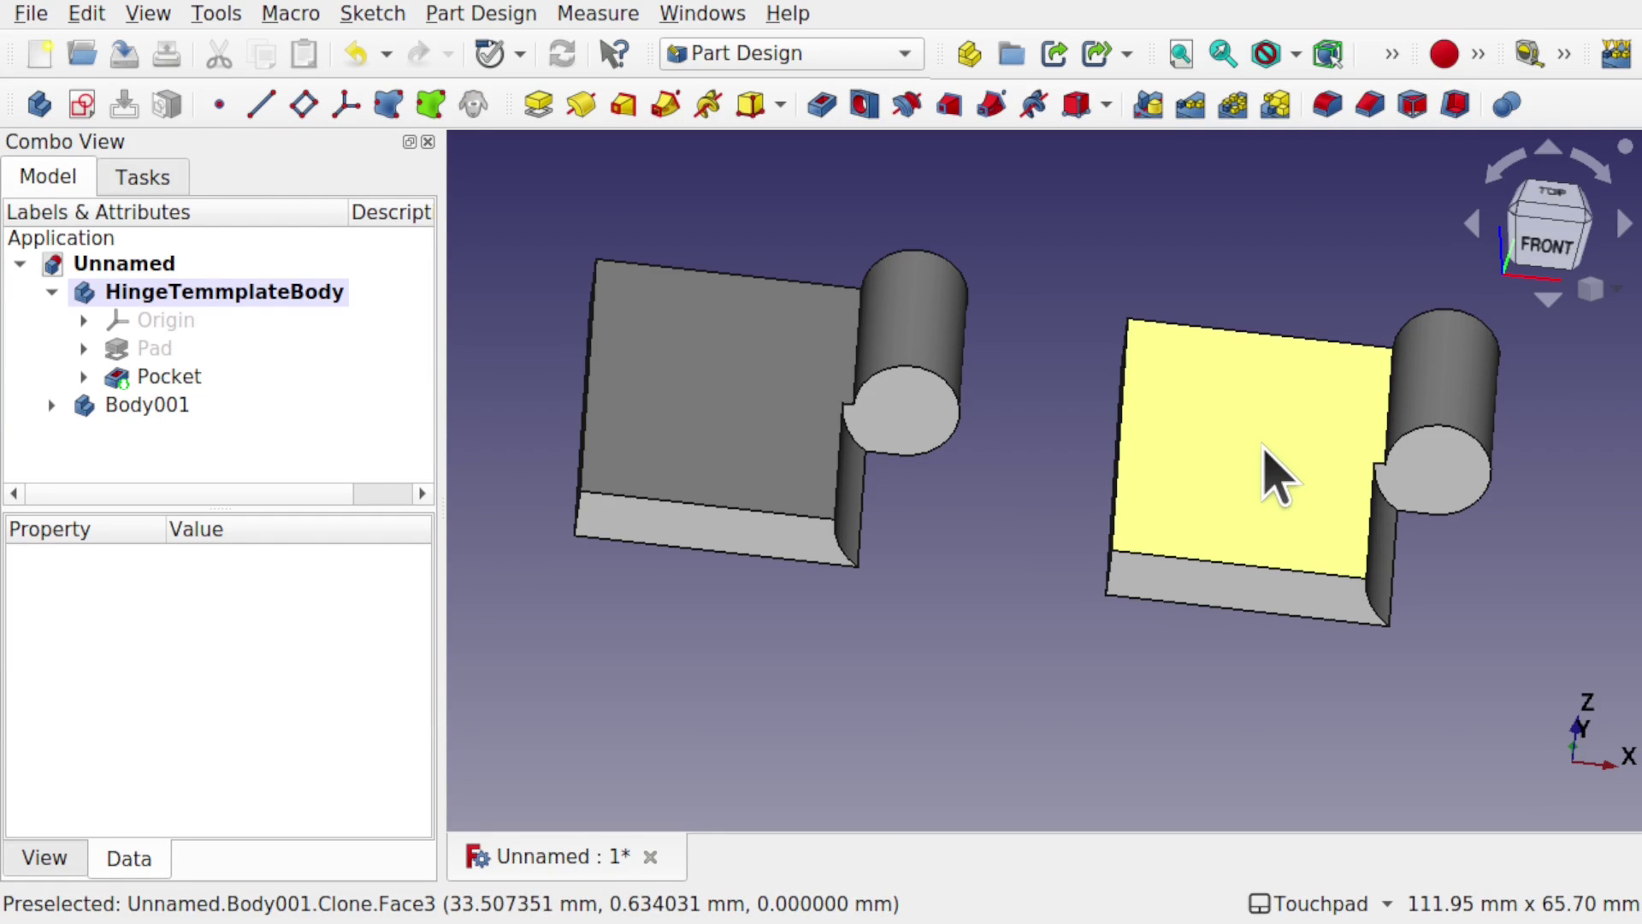
pyautogui.click(1451, 488)
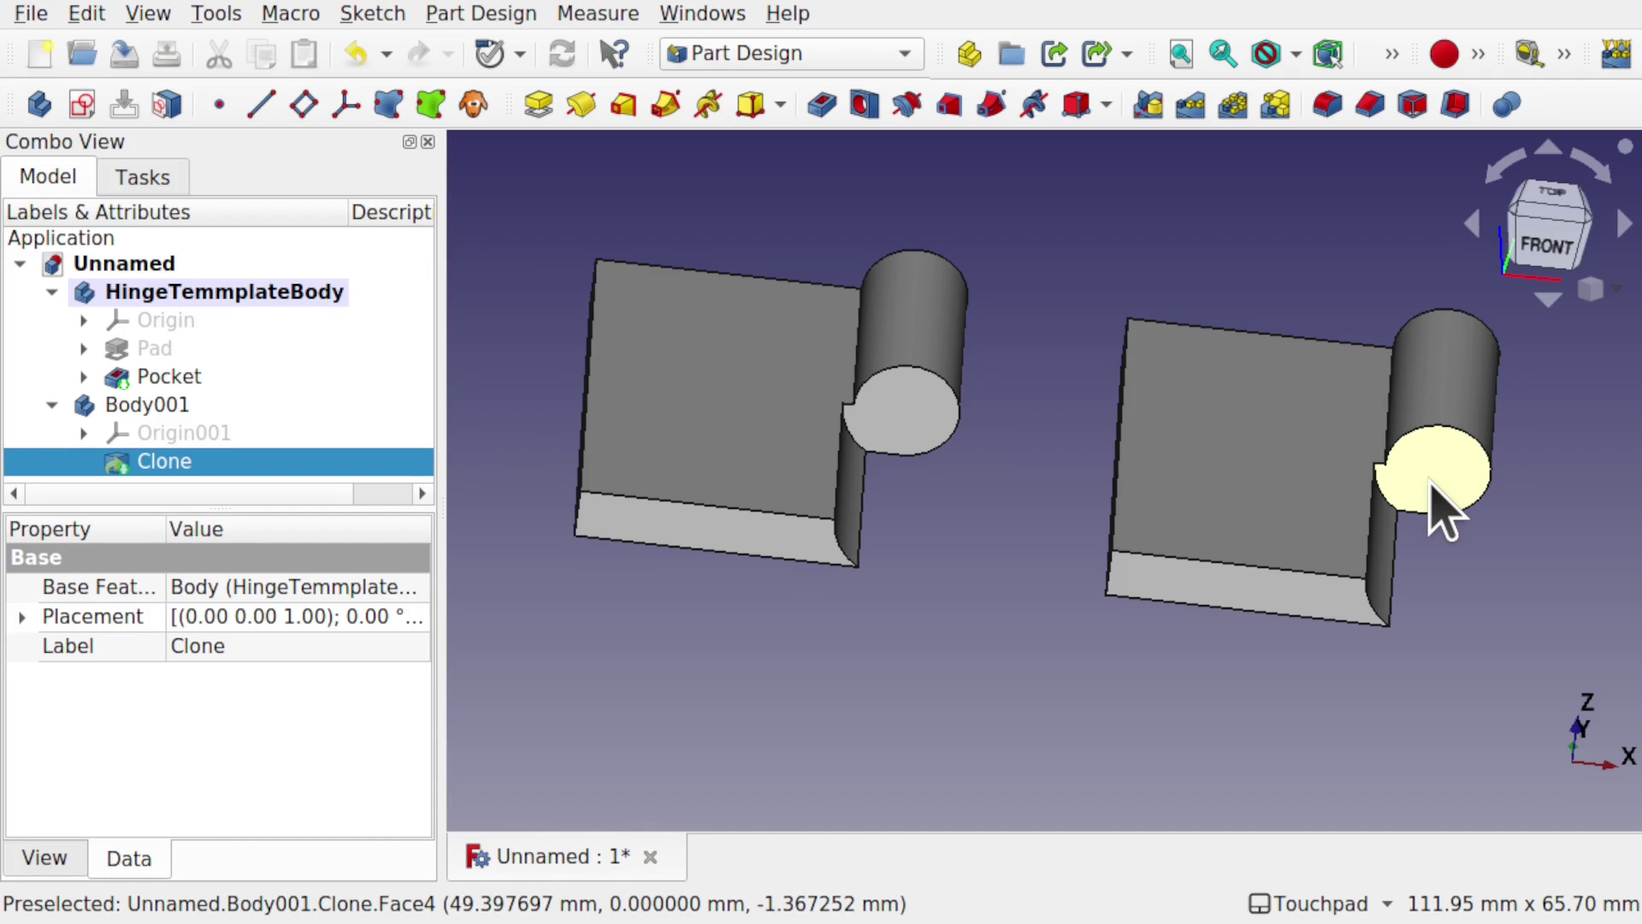
pyautogui.click(82, 105)
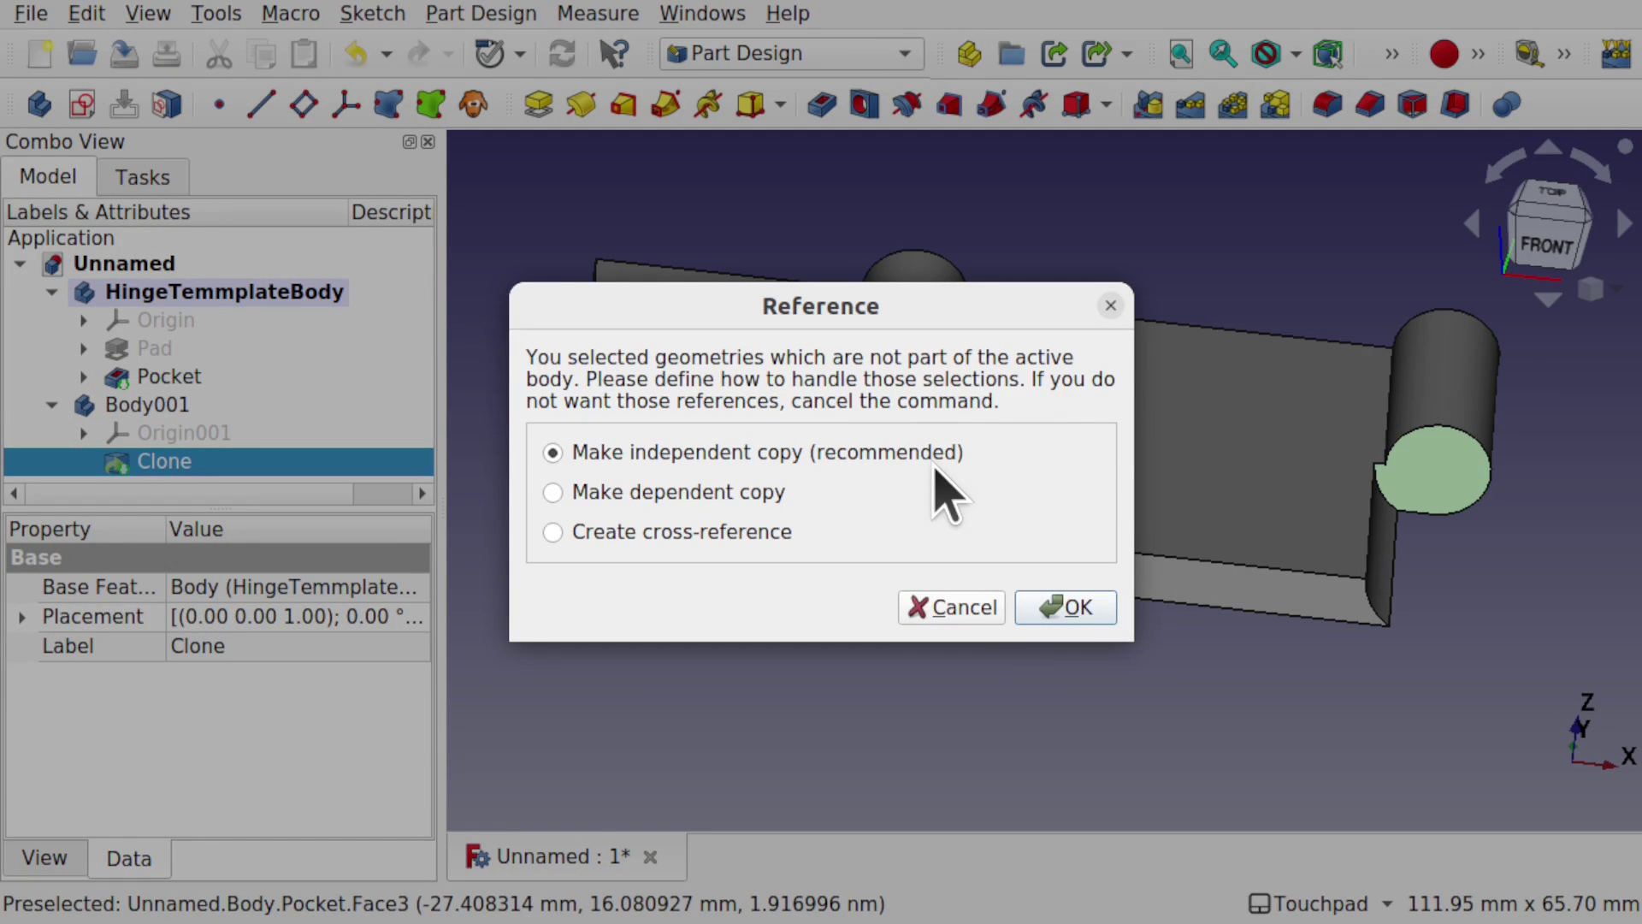
pyautogui.click(951, 605)
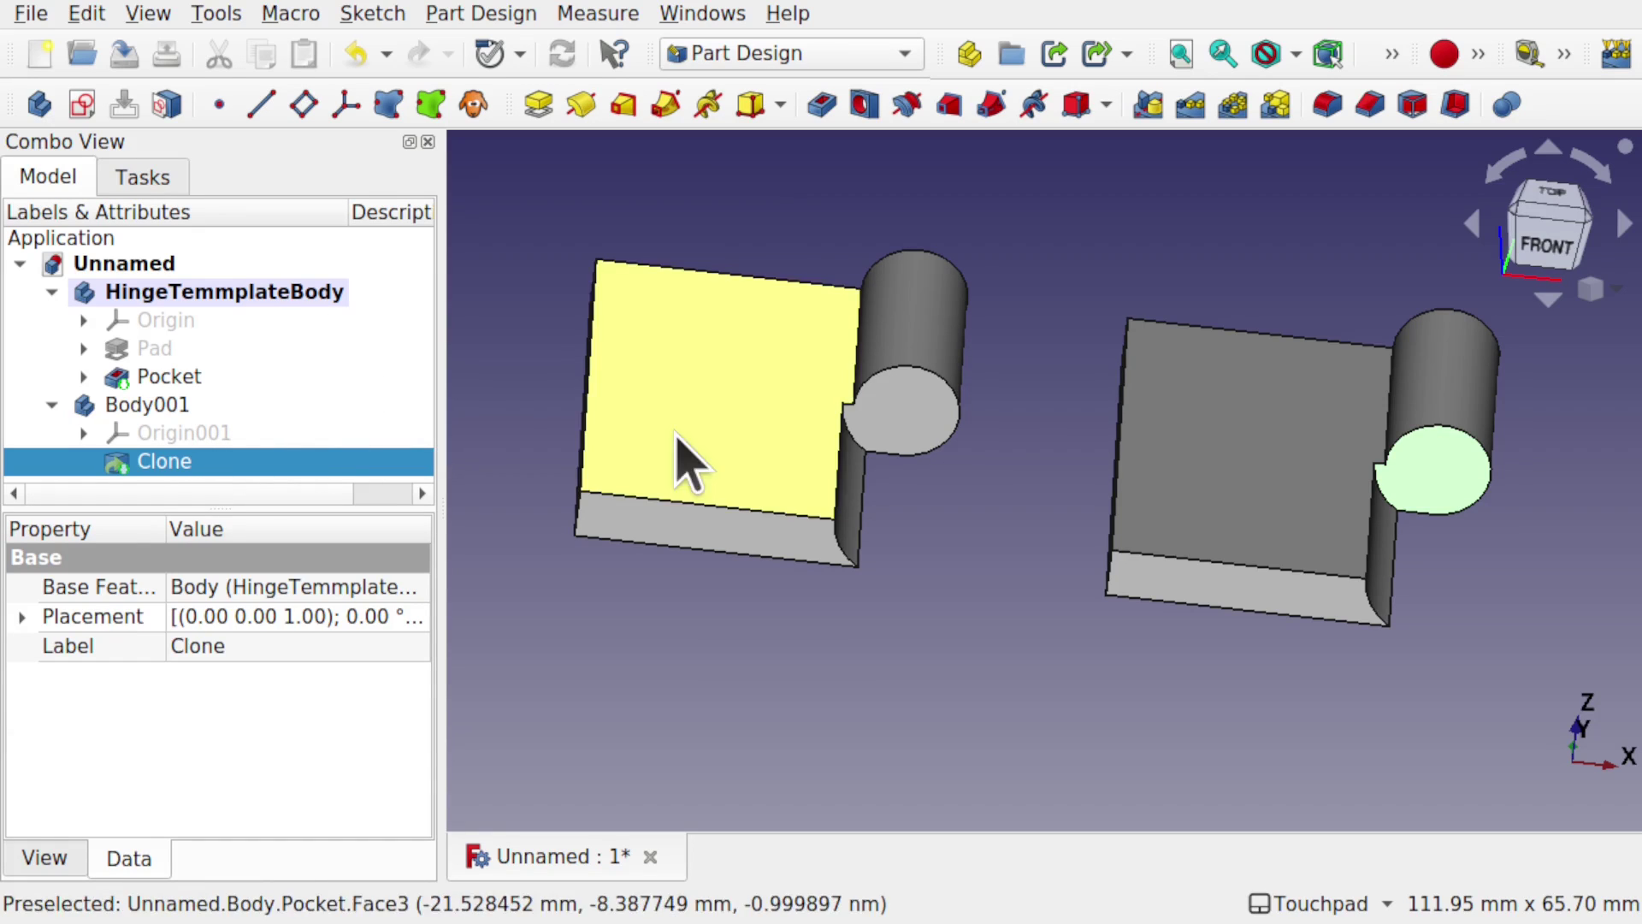
# Step: Make the cloned body the active body and select the round front face of its barrel
pyautogui.click(158, 406)
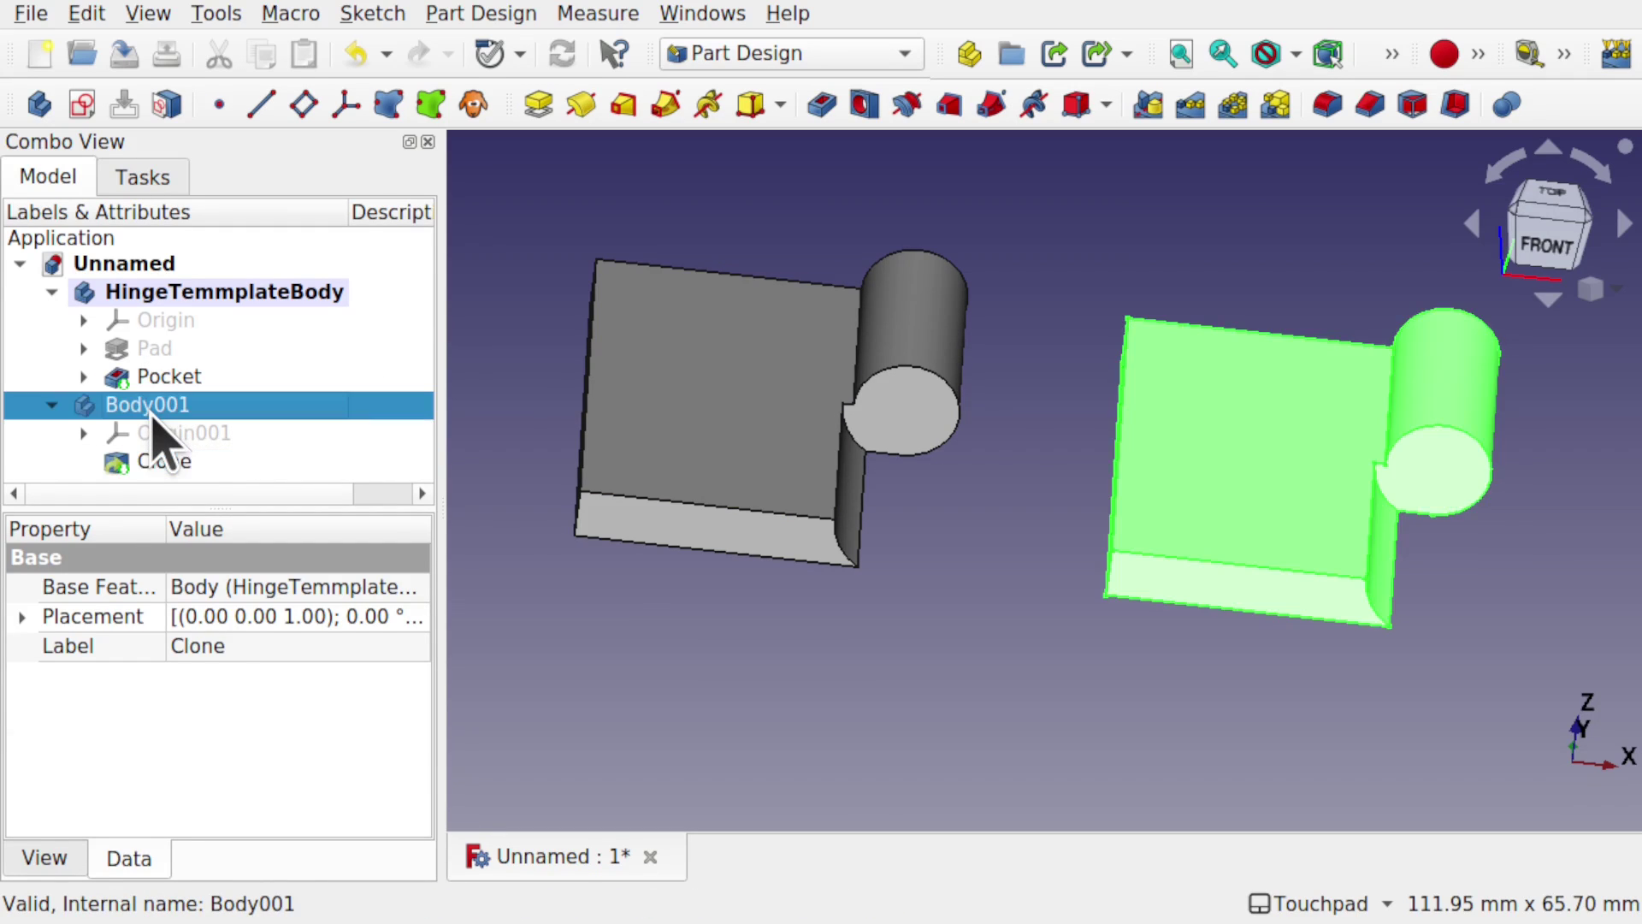
pyautogui.rightClick(158, 434)
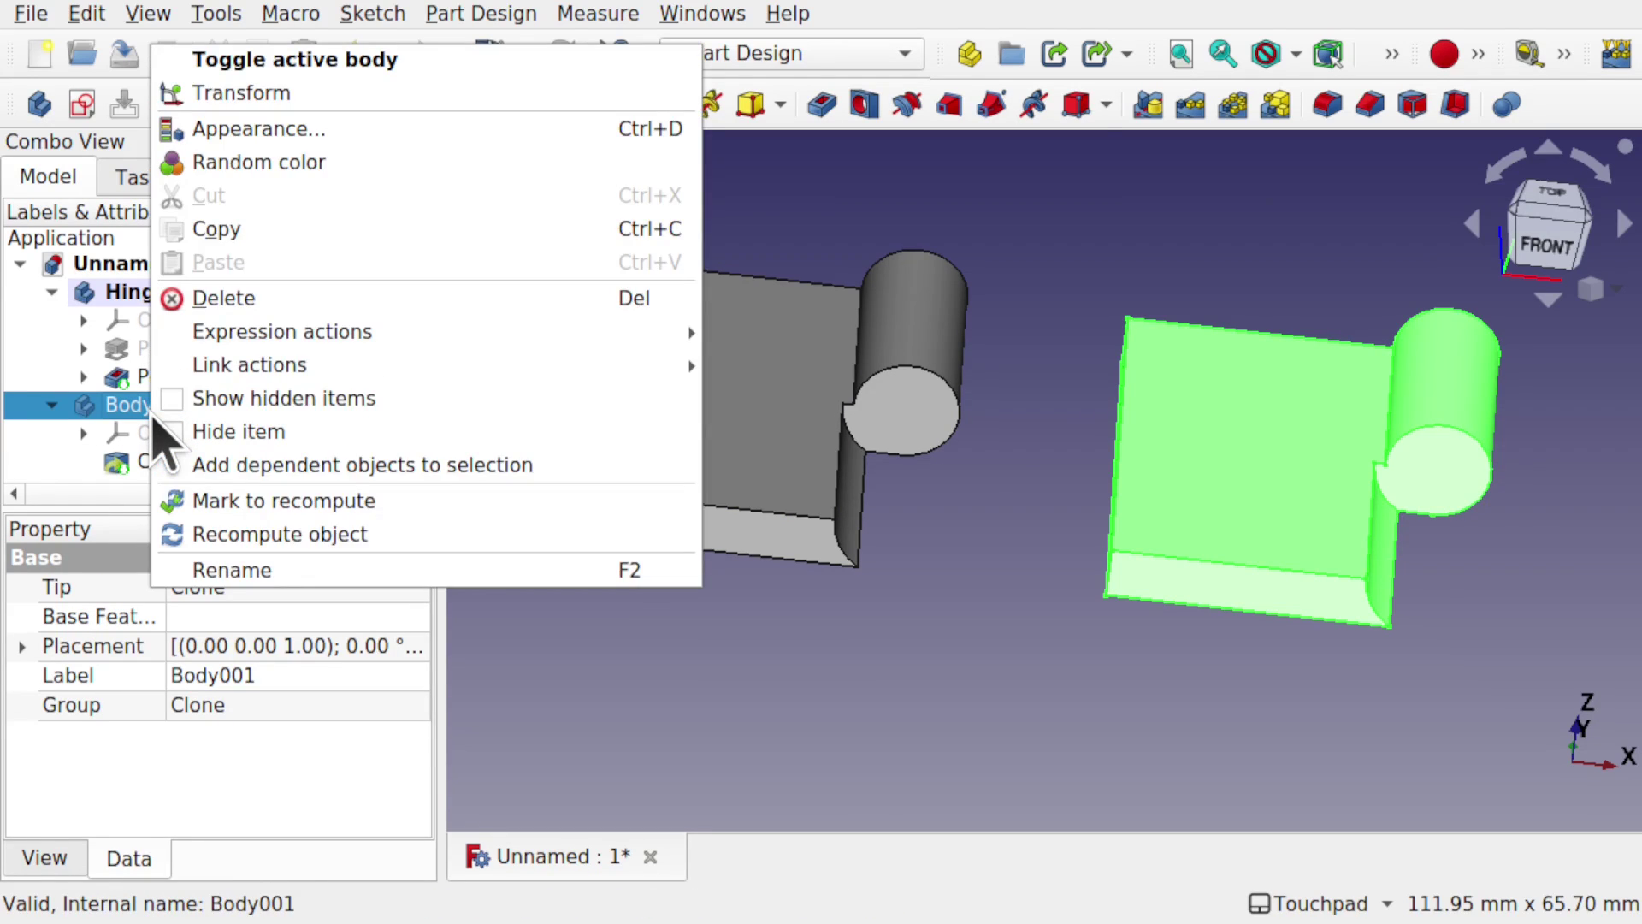
pyautogui.click(370, 62)
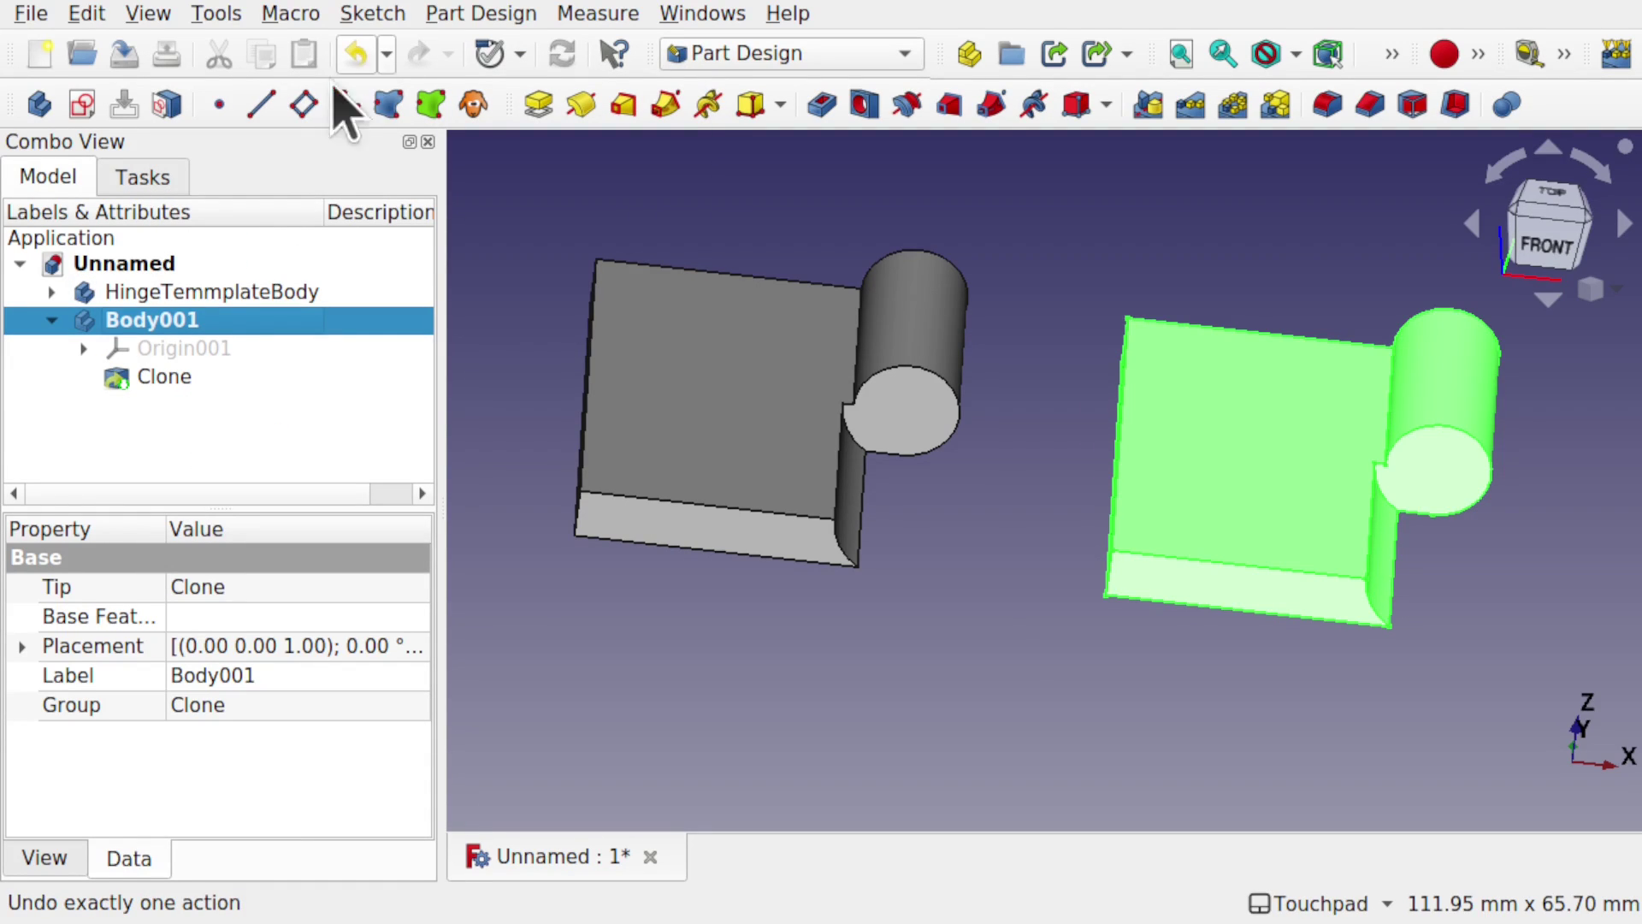
pyautogui.doubleClick(218, 291)
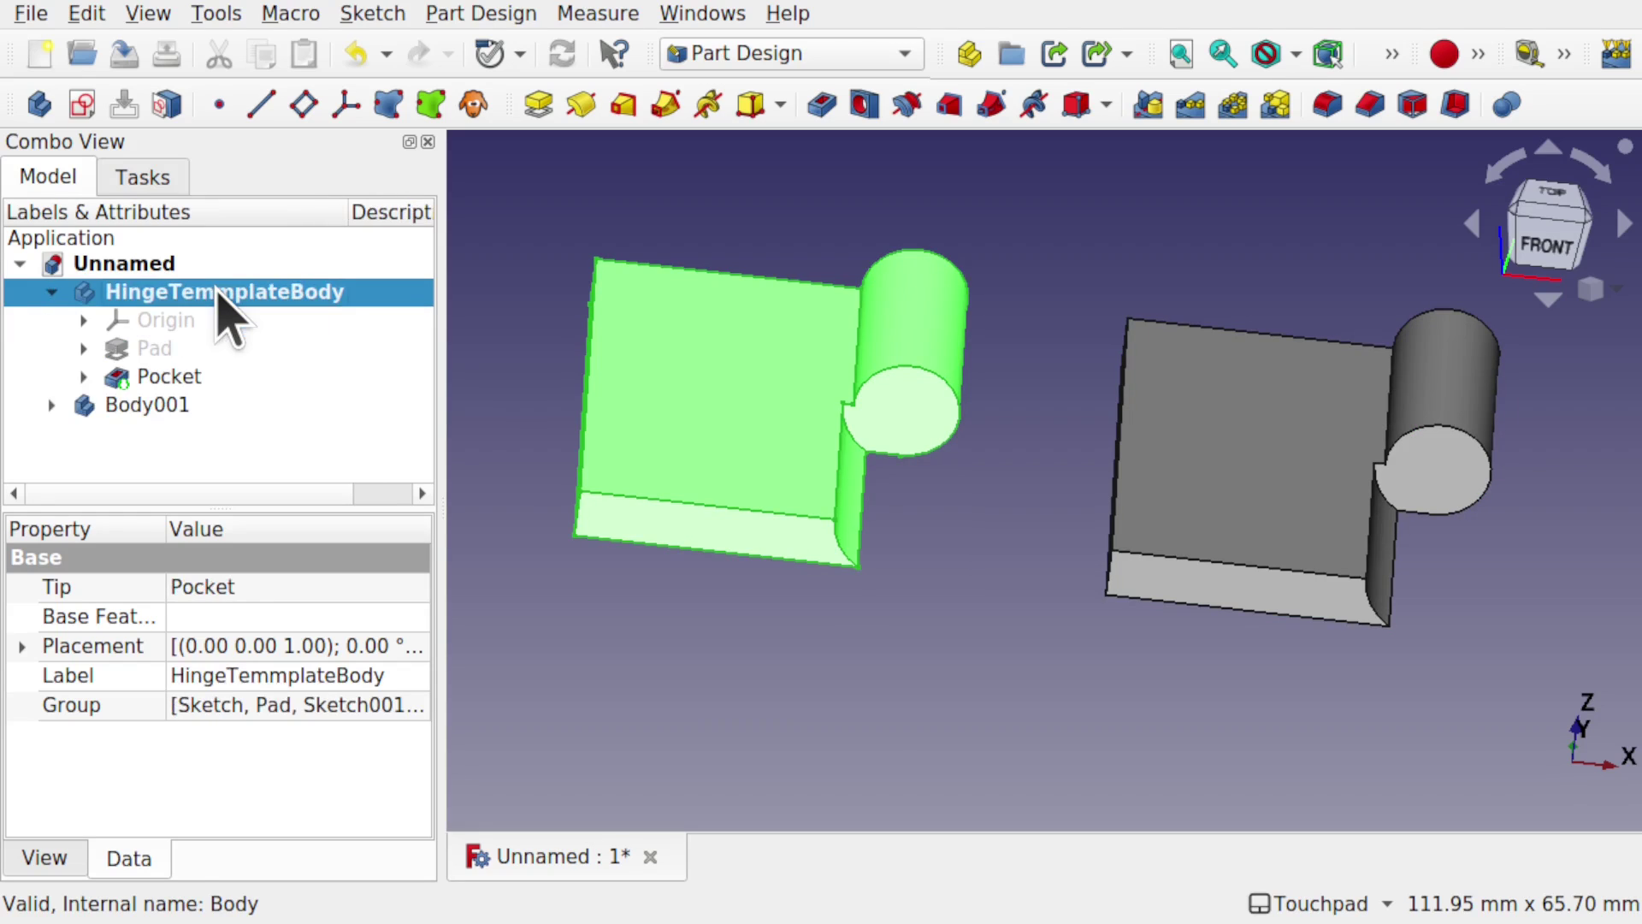
pyautogui.click(202, 476)
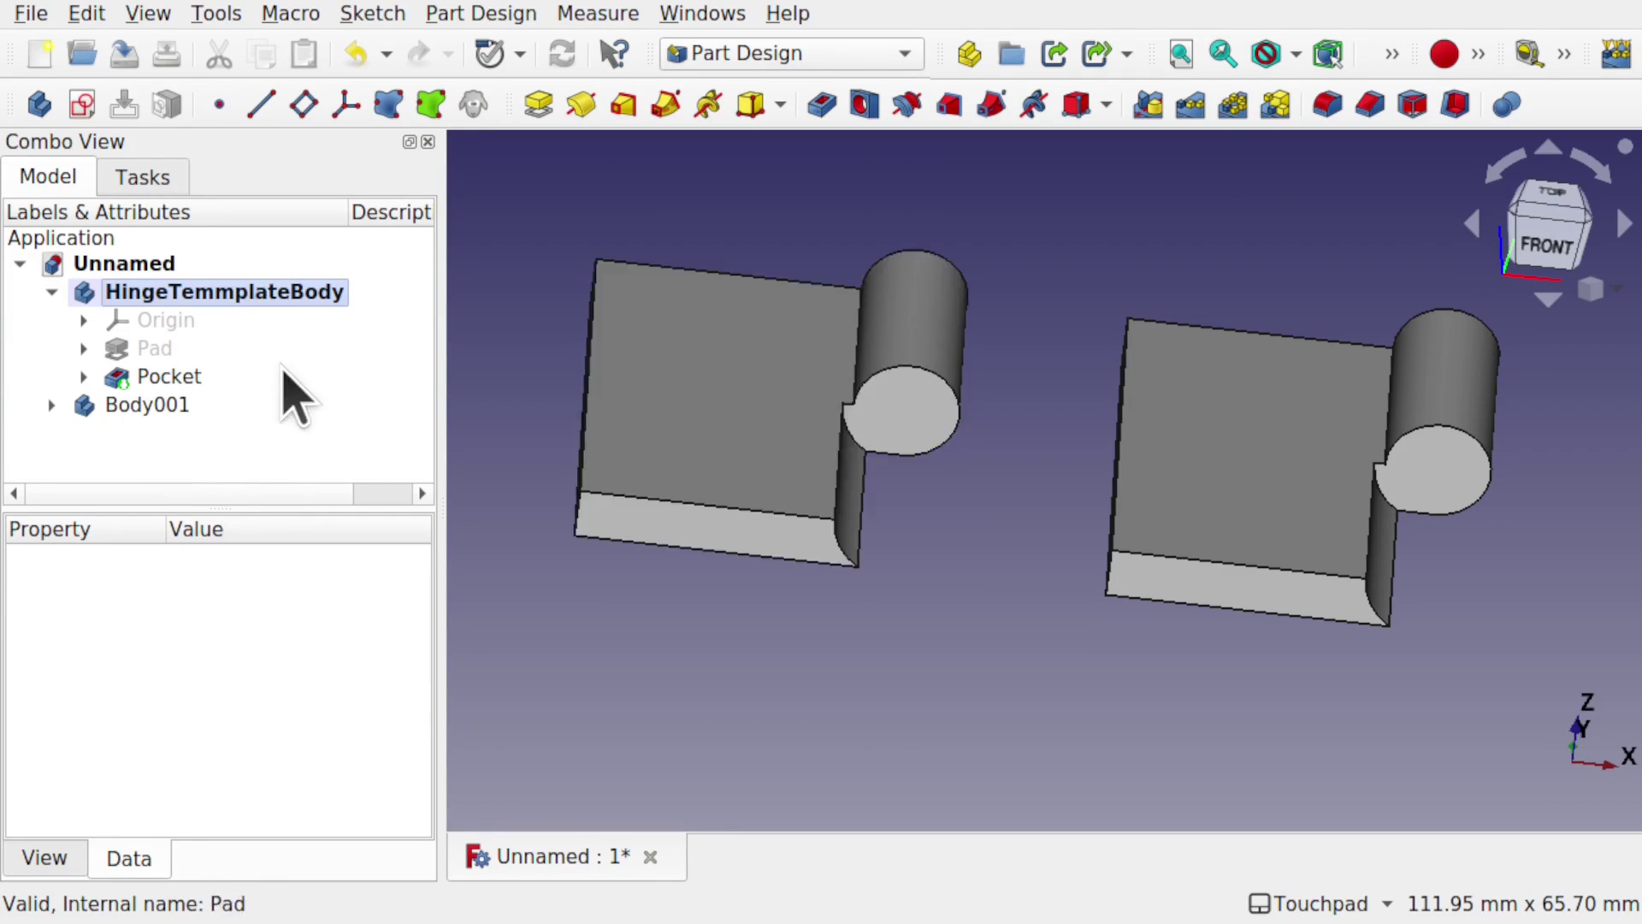
pyautogui.doubleClick(176, 409)
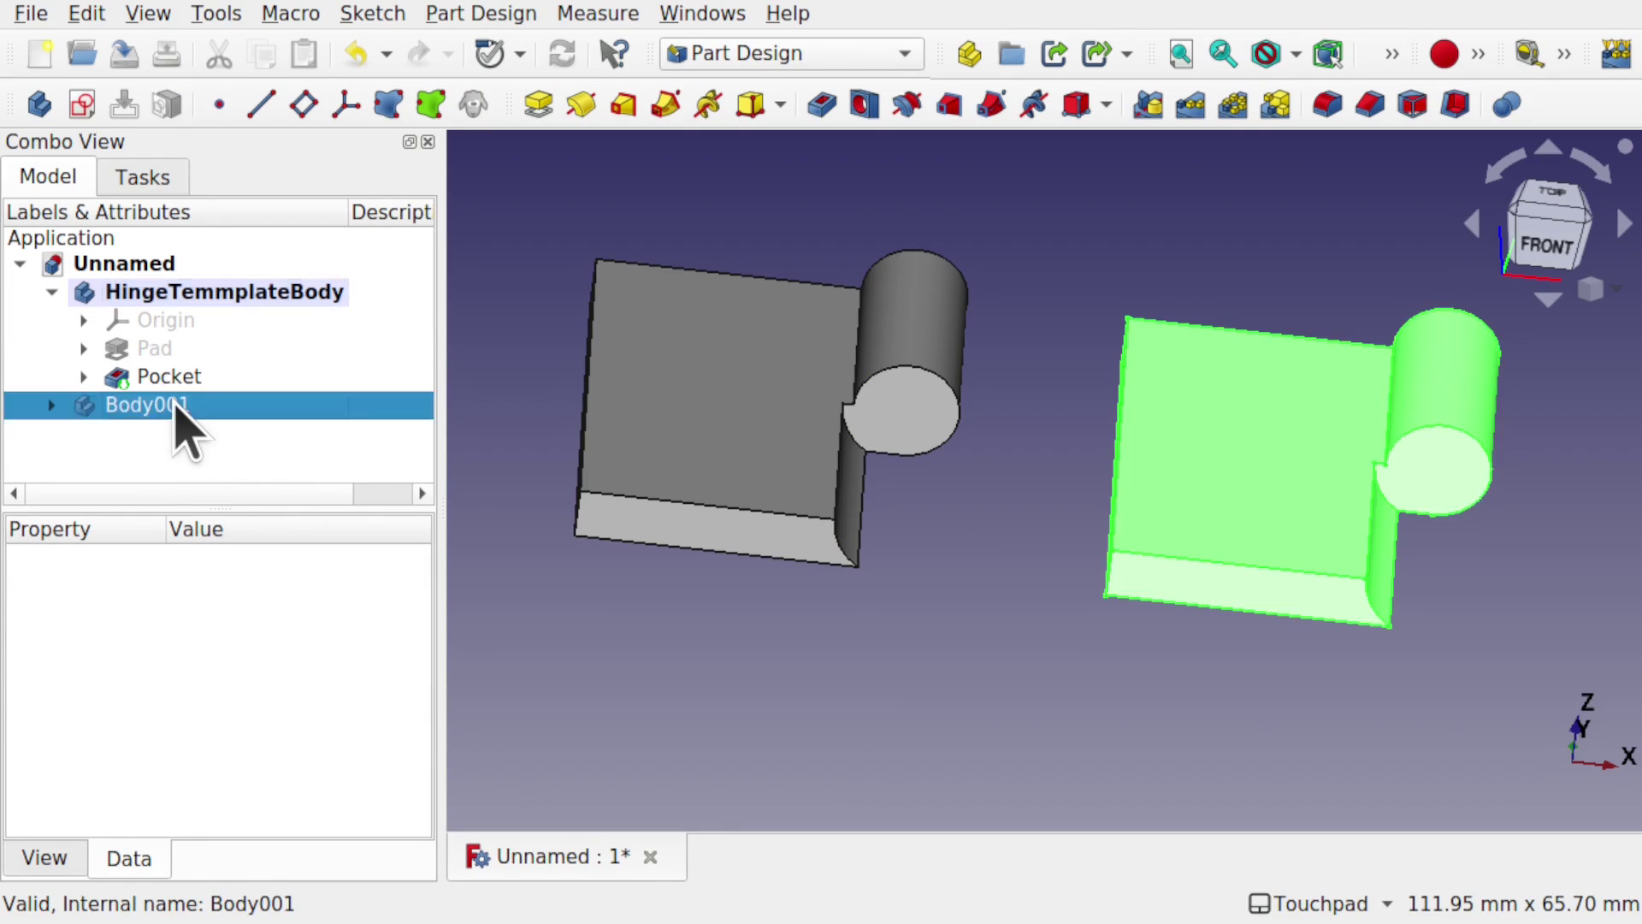
pyautogui.click(230, 479)
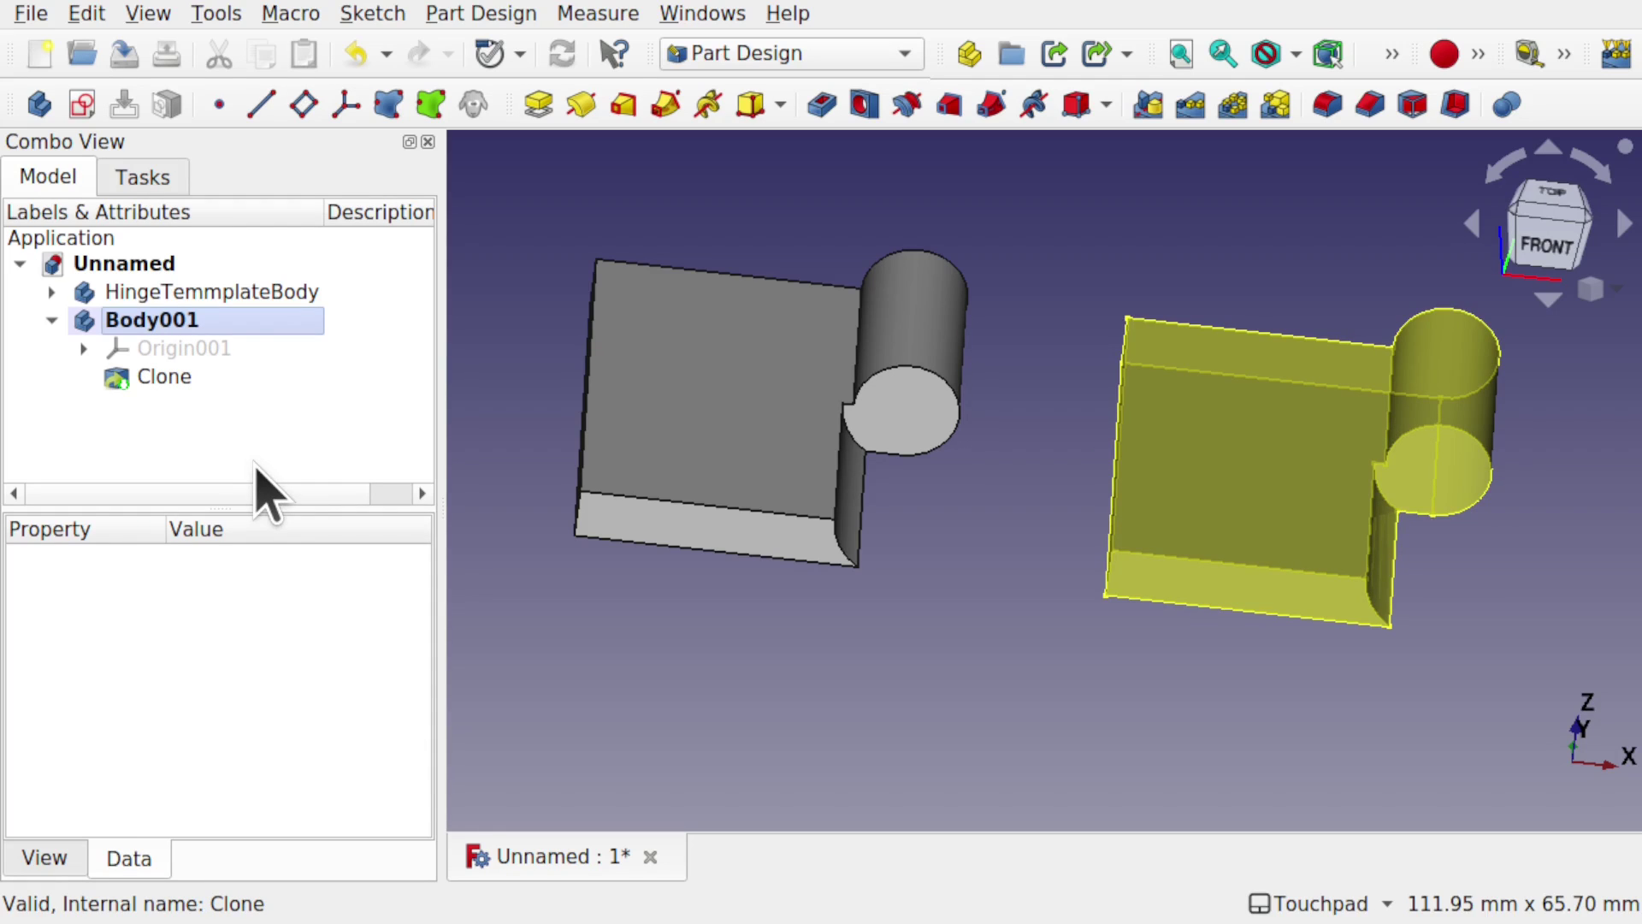
pyautogui.click(1433, 487)
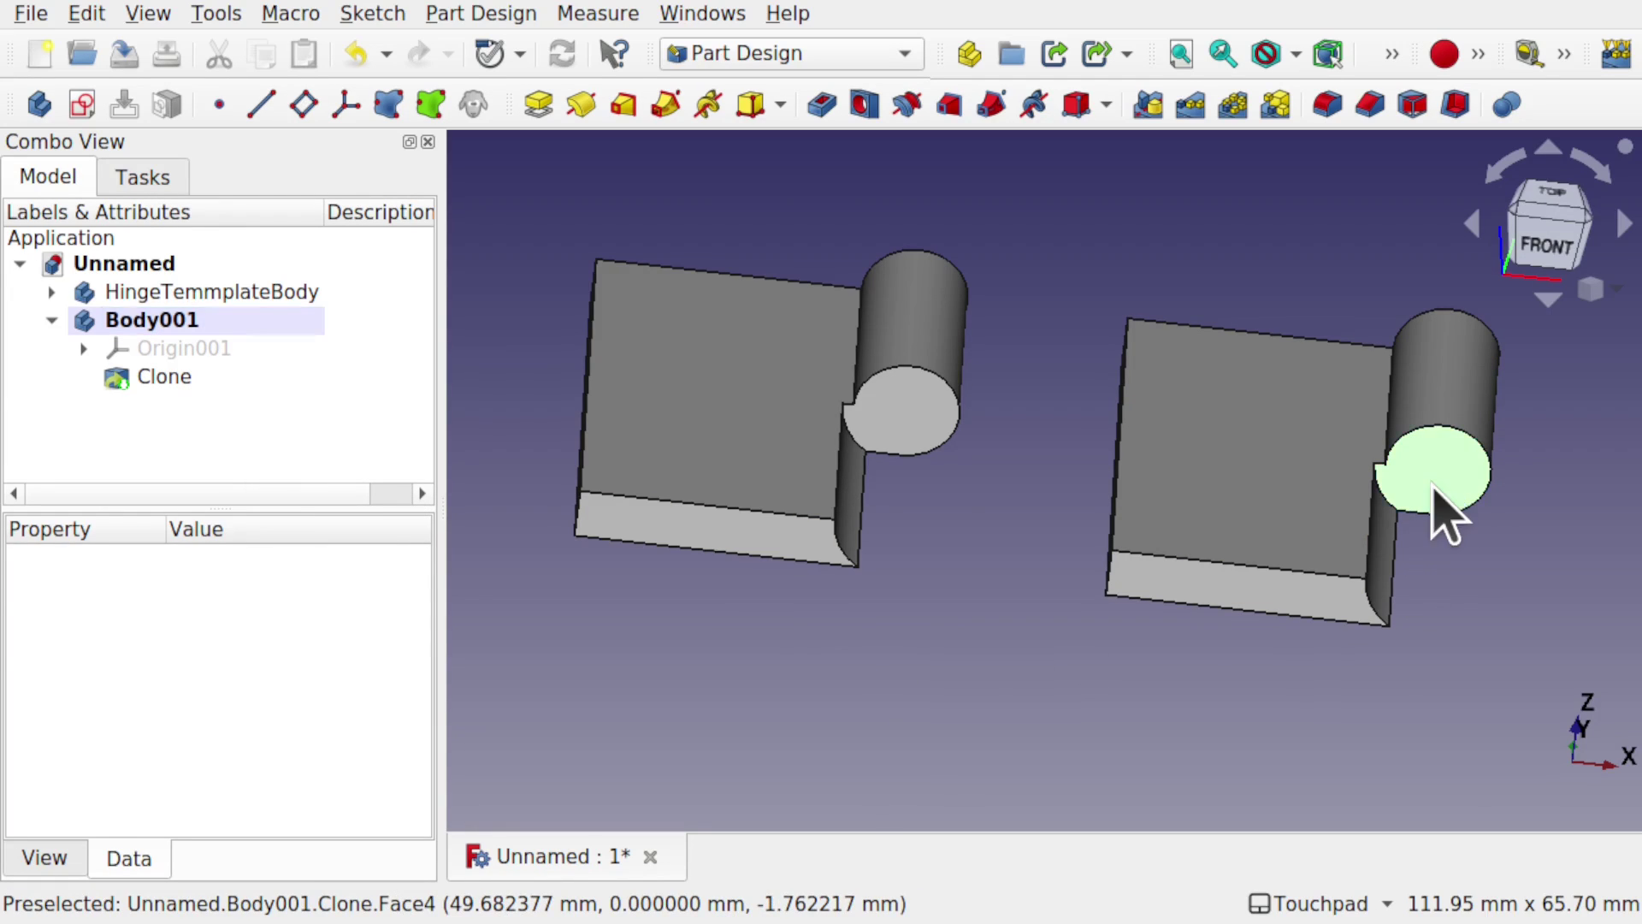
# Step: Sketch a circle about 6.3 mm in diameter, centred on the origin, on the front face of the cloned body's barrel
pyautogui.click(82, 104)
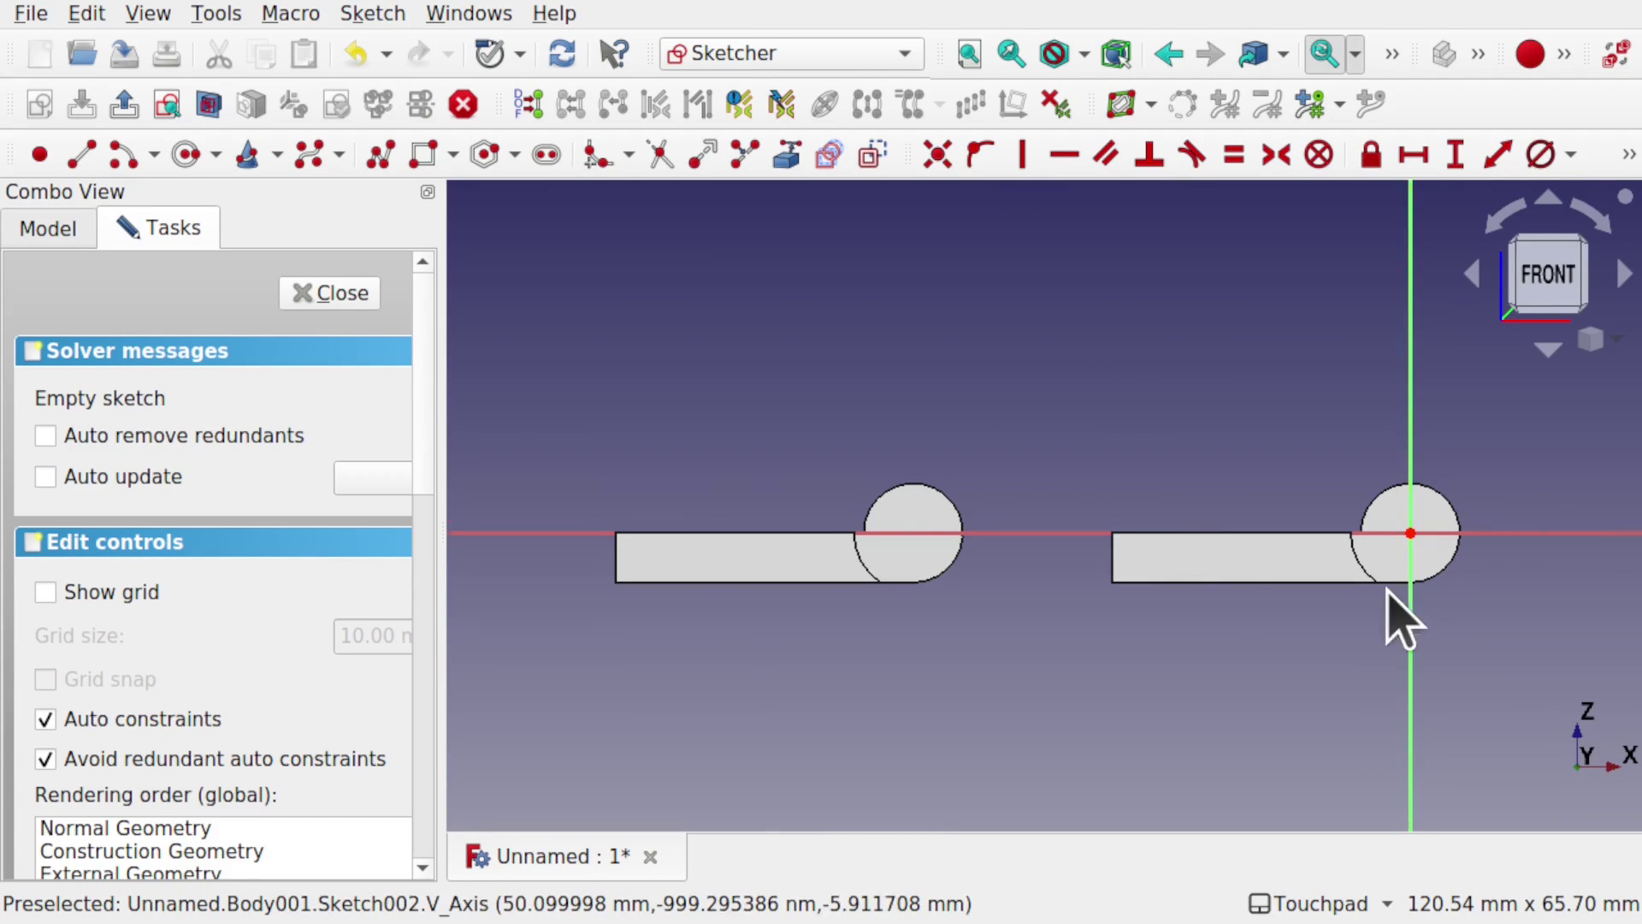
pyautogui.moveTo(1385, 616)
pyautogui.keyDown('alt'); pyautogui.mouseDown()
pyautogui.moveTo(1231, 703)
pyautogui.moveTo(1385, 634)
pyautogui.moveTo(1372, 615)
pyautogui.moveTo(1488, 552)
pyautogui.mouseUp(); pyautogui.keyUp('alt')
pyautogui.scroll(5, 1481, 556)
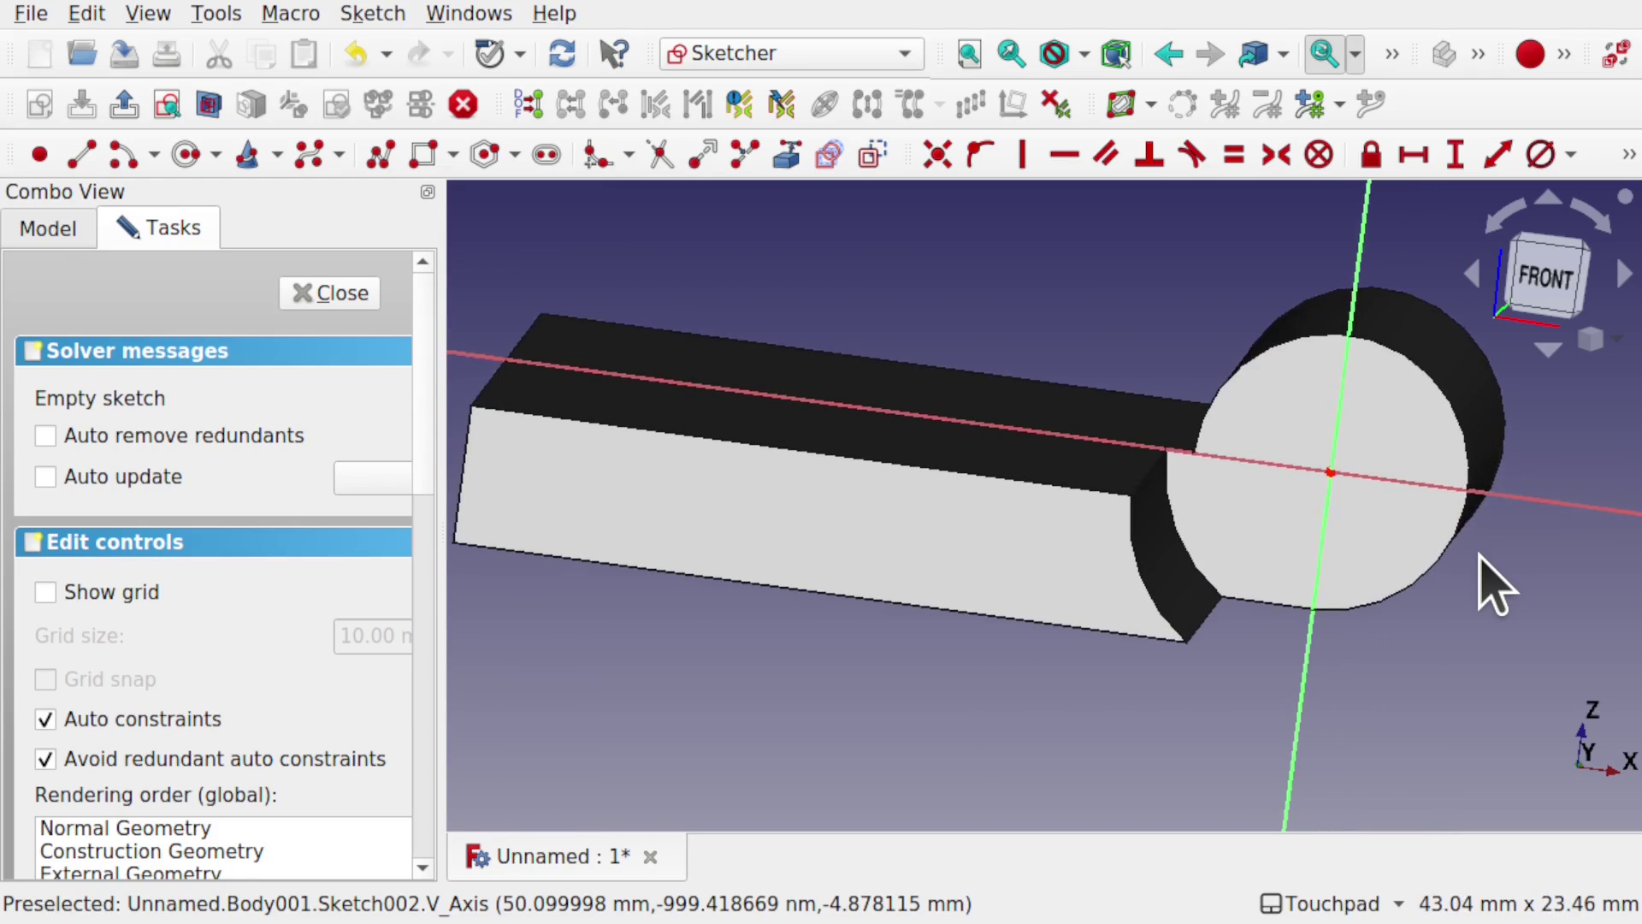
pyautogui.click(185, 155)
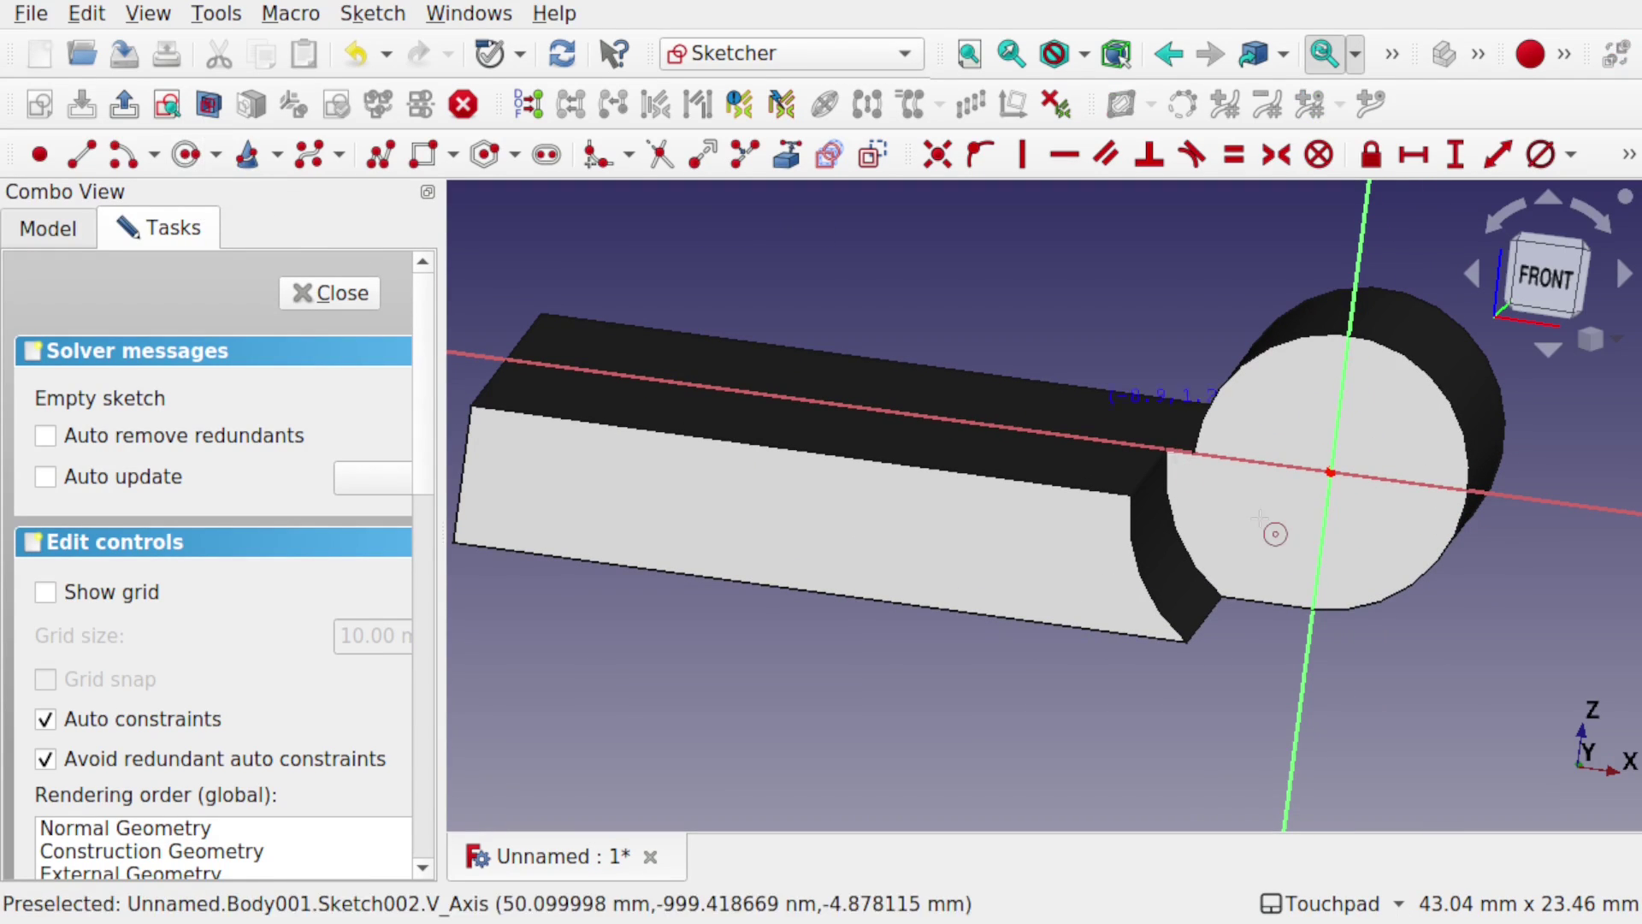
pyautogui.click(1331, 471)
pyautogui.click(1396, 526)
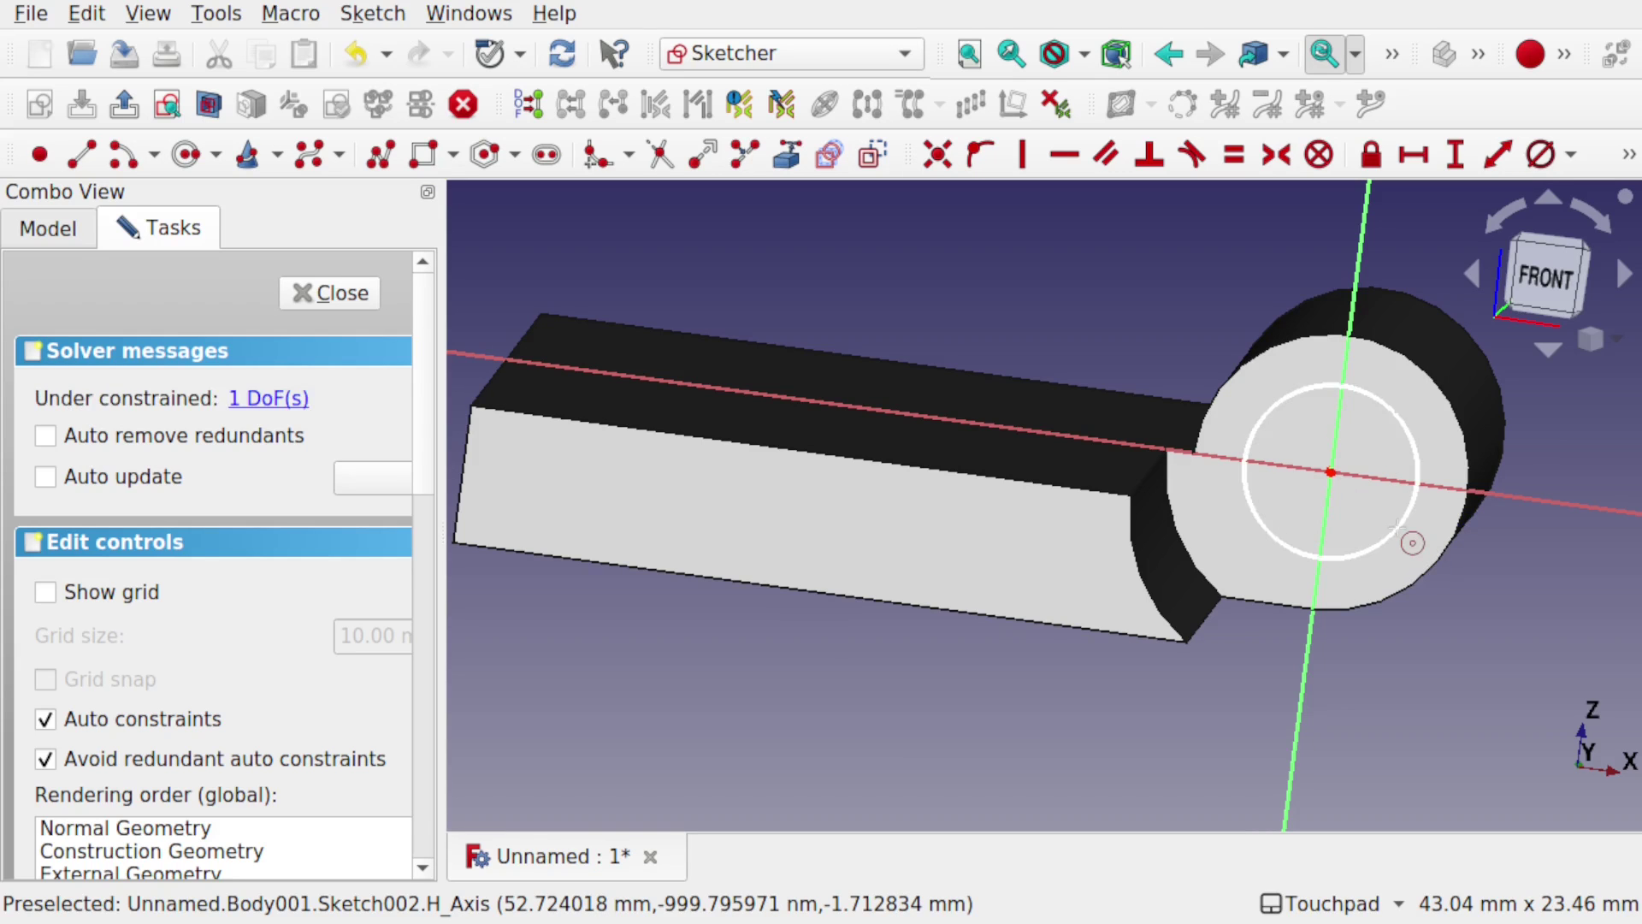
pyautogui.moveTo(1412, 542); pyautogui.dragTo(1366, 469, button='middle')
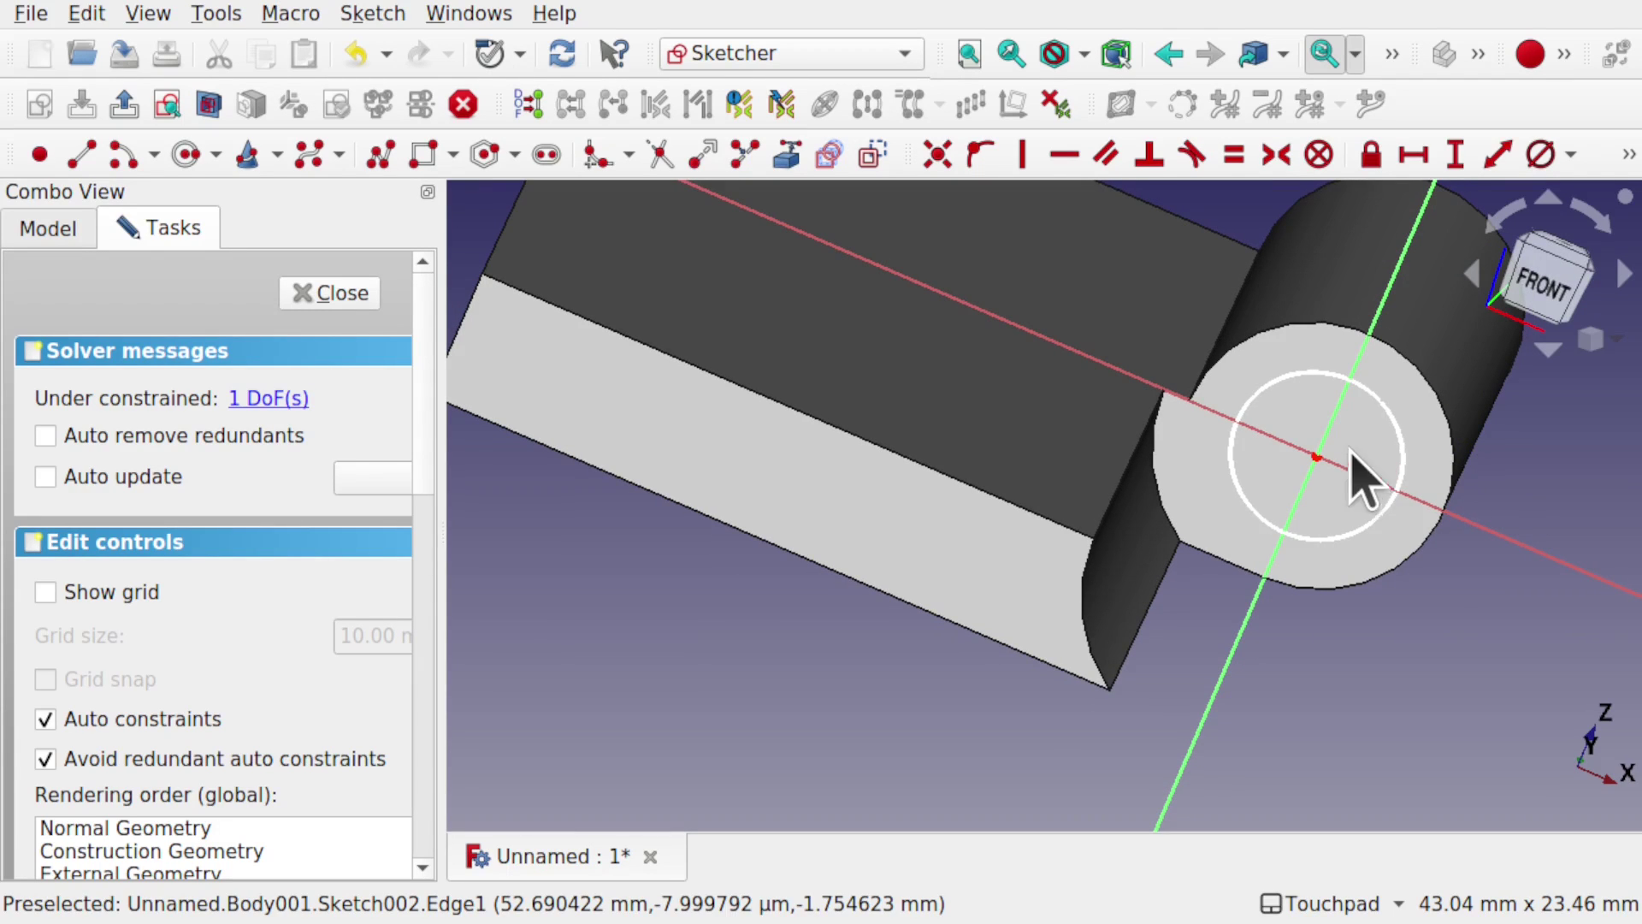
# Step: Constrain the circle's diameter to 7 mm and close the sketch
pyautogui.click(1400, 454)
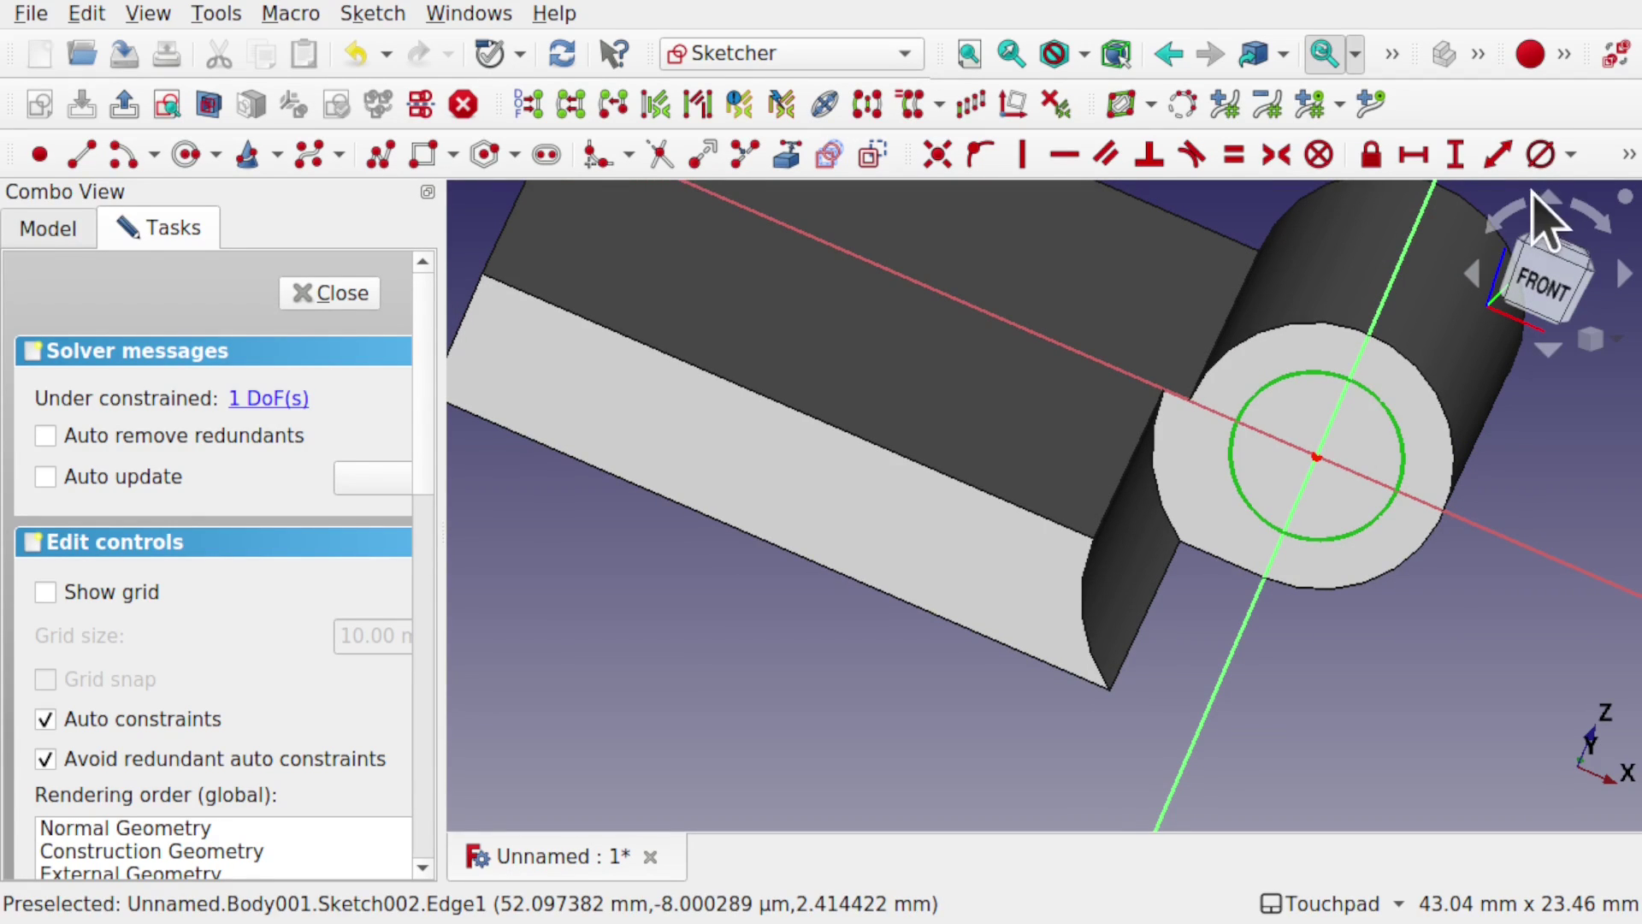
pyautogui.click(1540, 155)
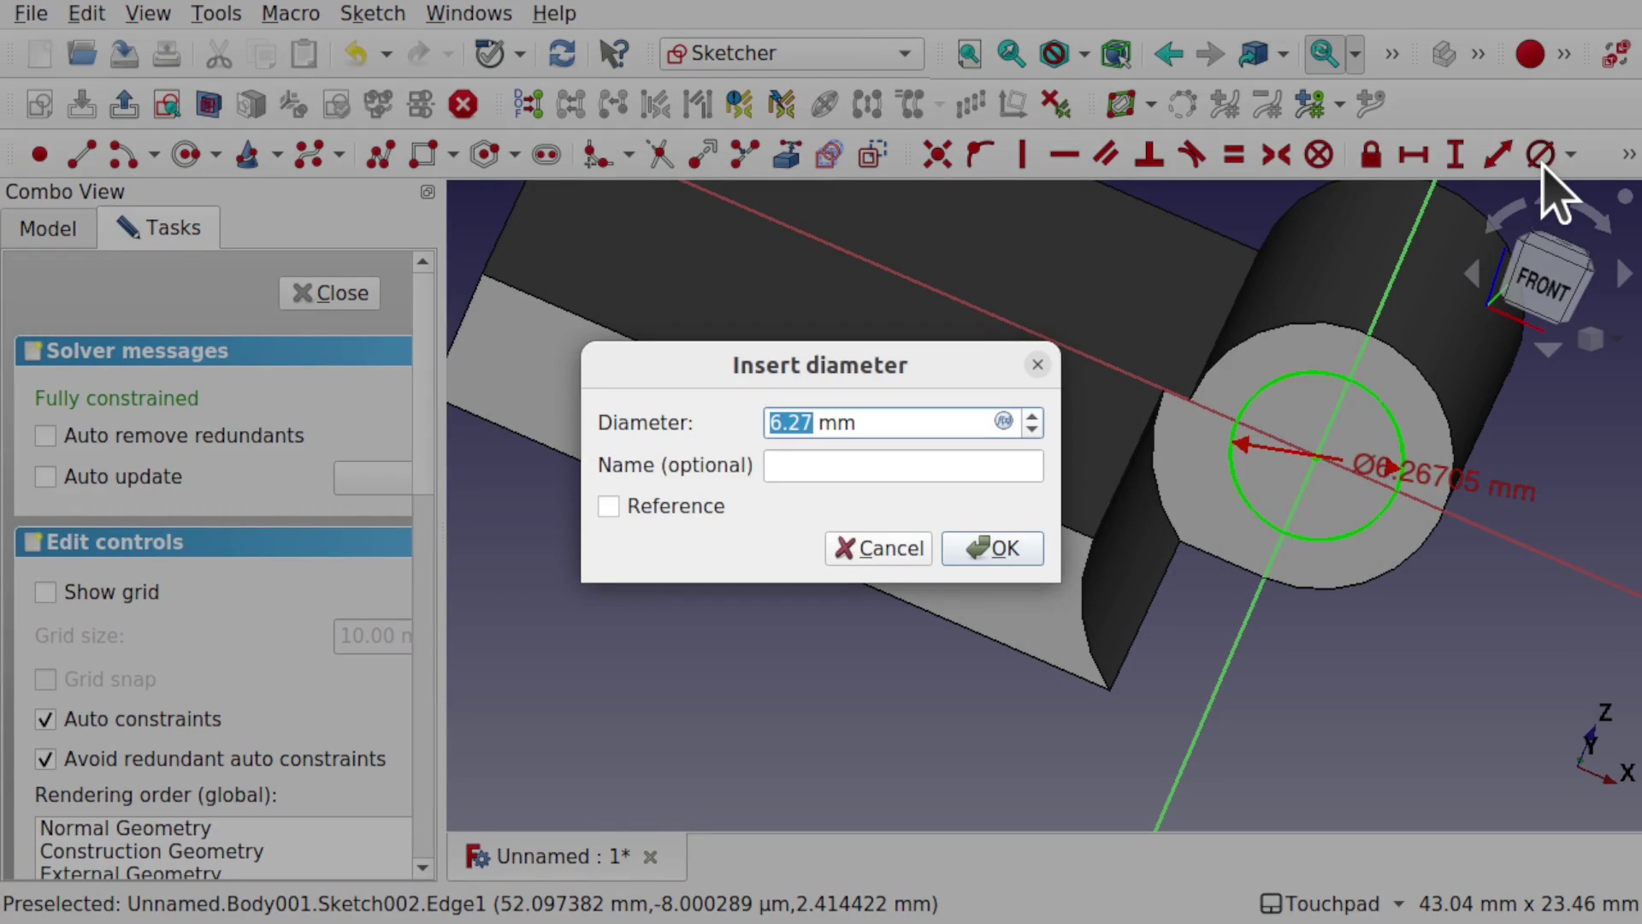
pyautogui.write('6')
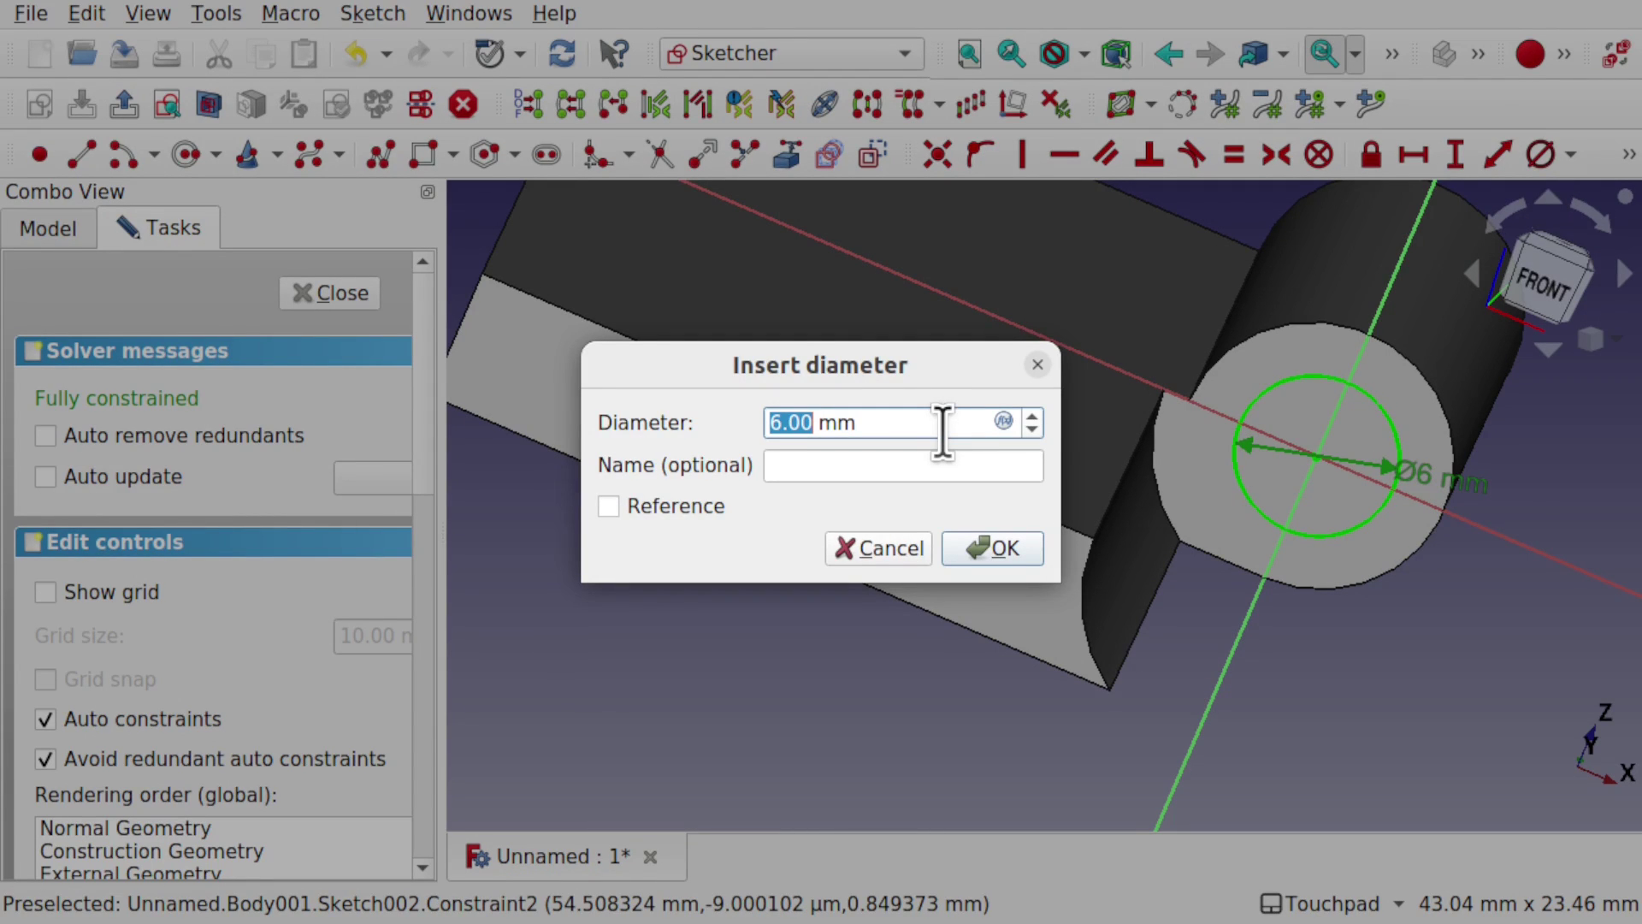
pyautogui.press('Return')
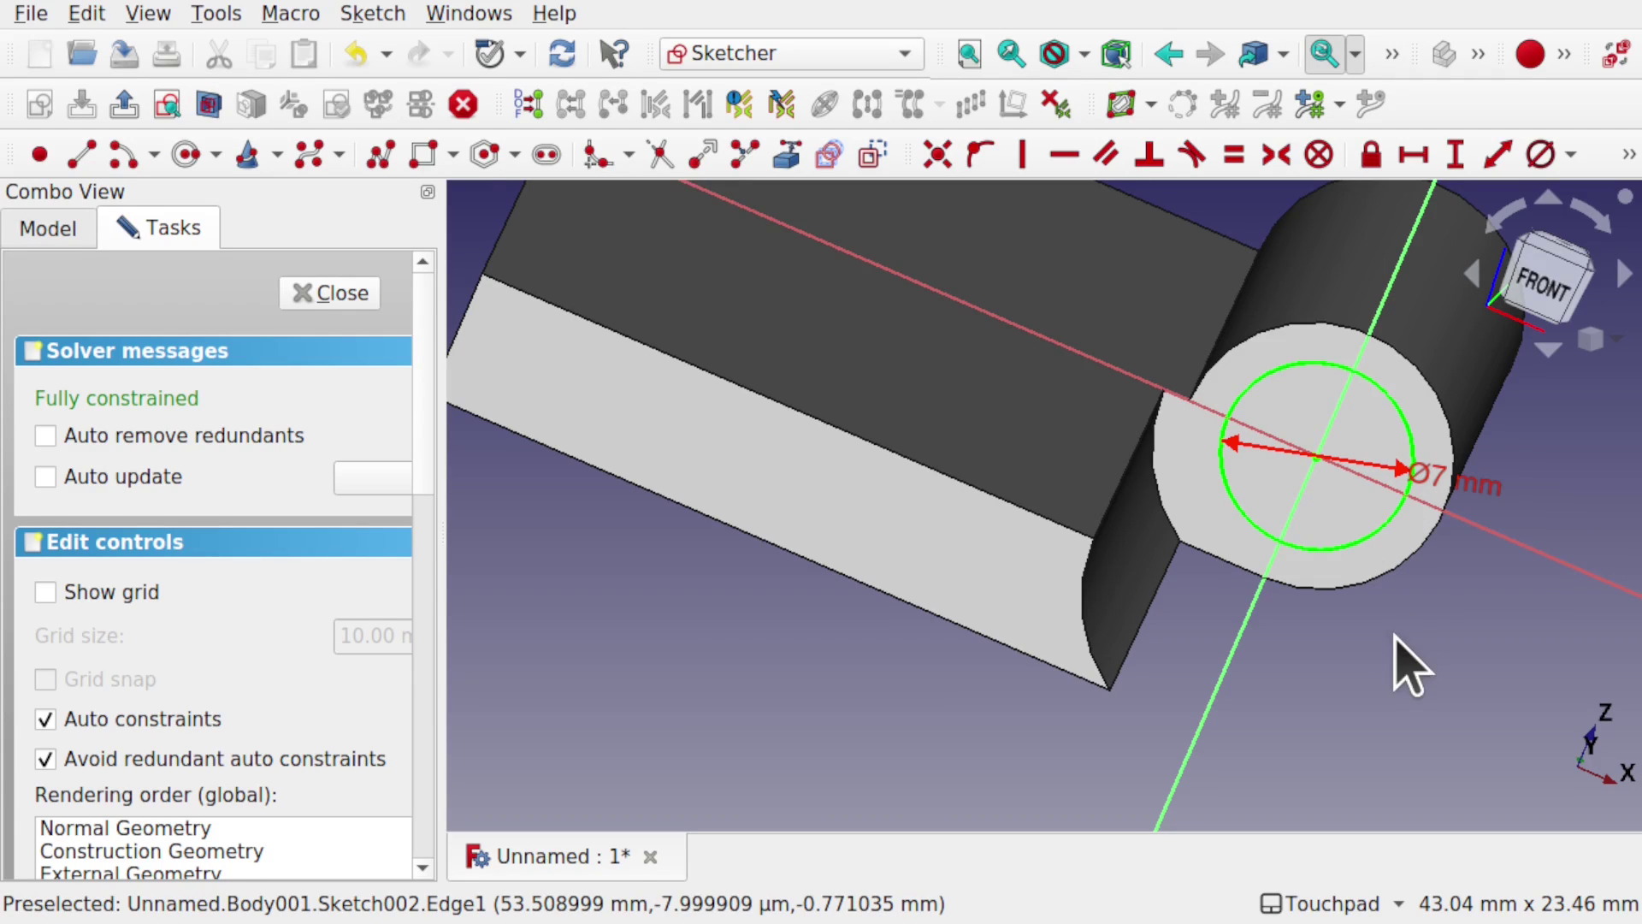
pyautogui.click(342, 293)
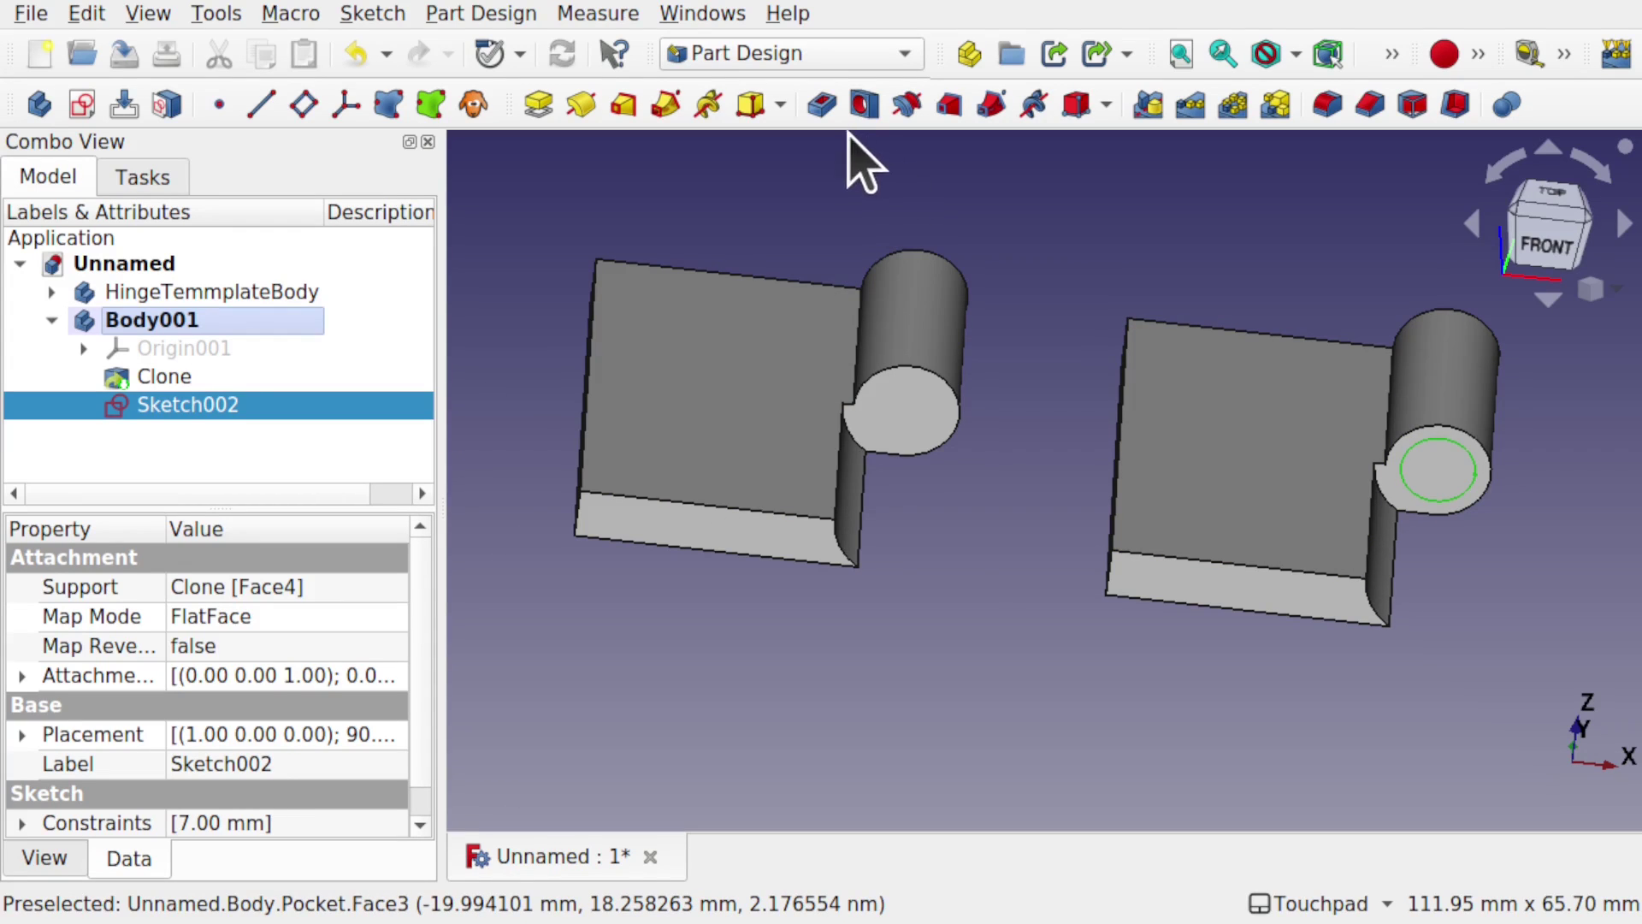
# Step: Cut a 15 mm deep pocket into the cloned body's barrel from the 7 mm circle sketch
pyautogui.click(823, 106)
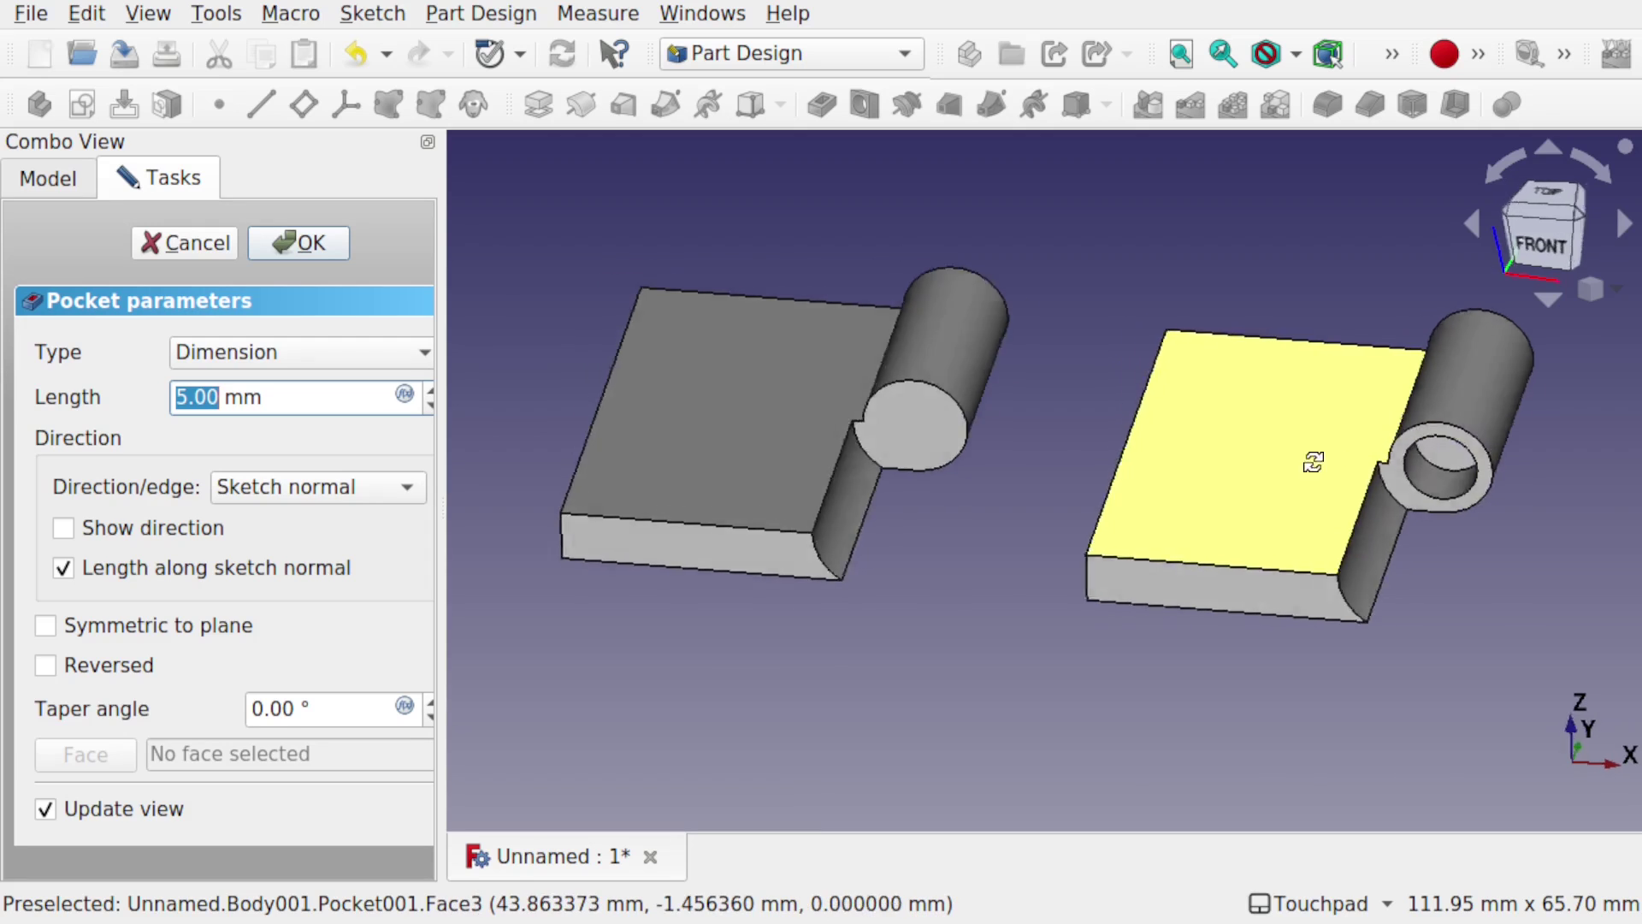
pyautogui.moveTo(1309, 462)
pyautogui.mouseDown(button='middle')
pyautogui.moveTo(979, 517)
pyautogui.moveTo(1294, 604)
pyautogui.moveTo(1379, 403)
pyautogui.moveTo(1363, 396)
pyautogui.moveTo(1356, 428)
pyautogui.moveTo(1282, 444)
pyautogui.mouseUp(button='middle')
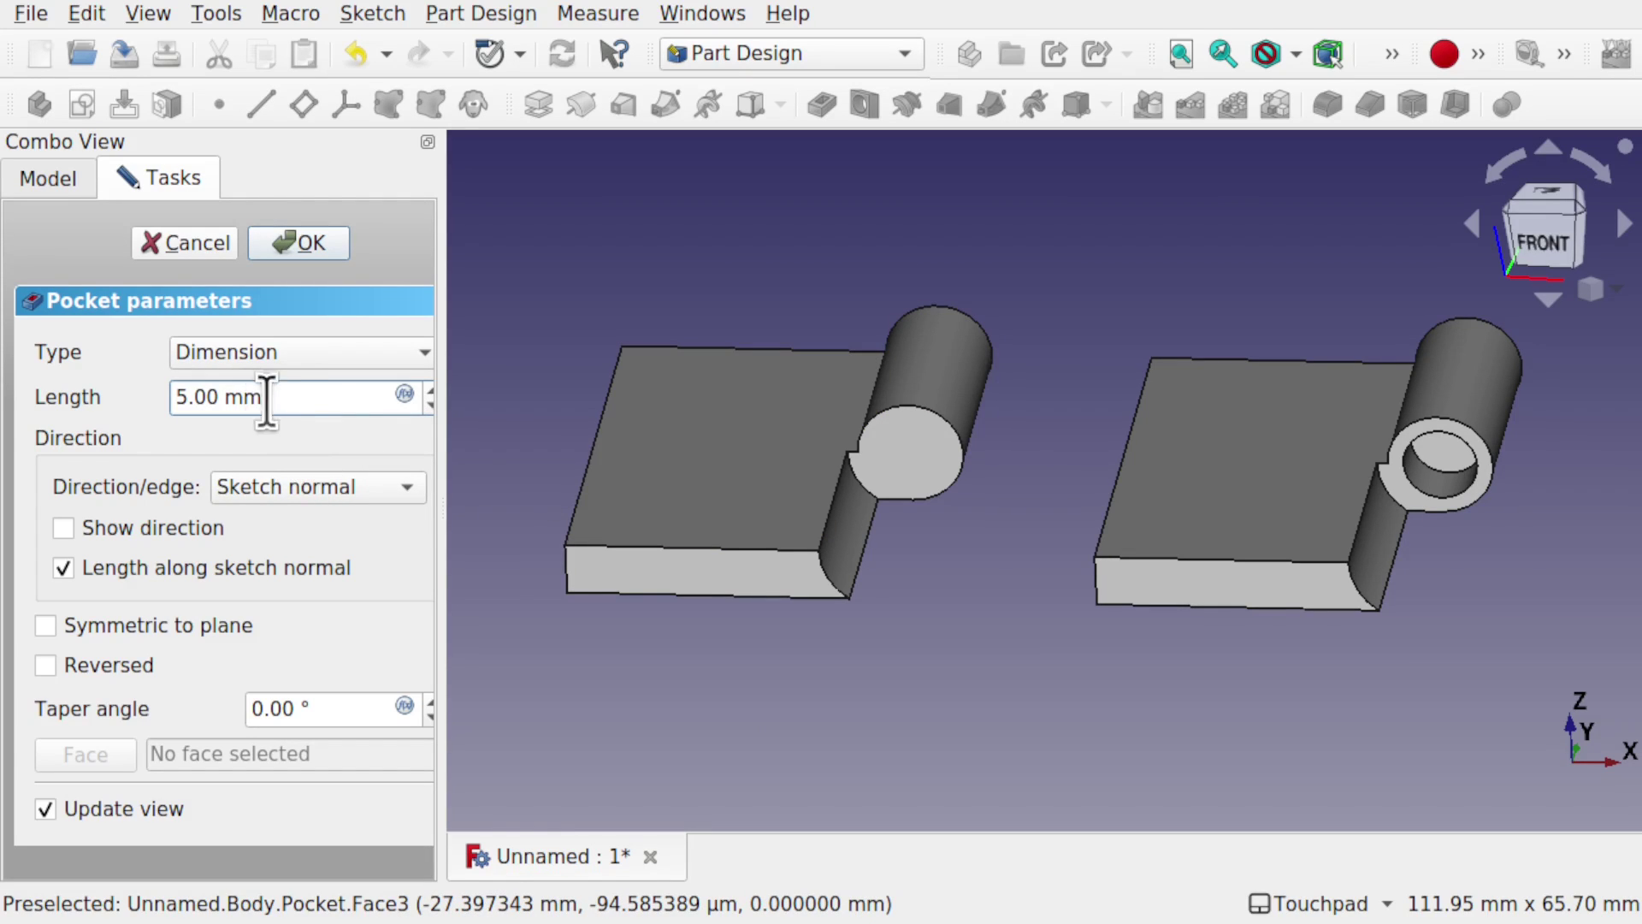
pyautogui.moveTo(295, 395); pyautogui.dragTo(168, 396)
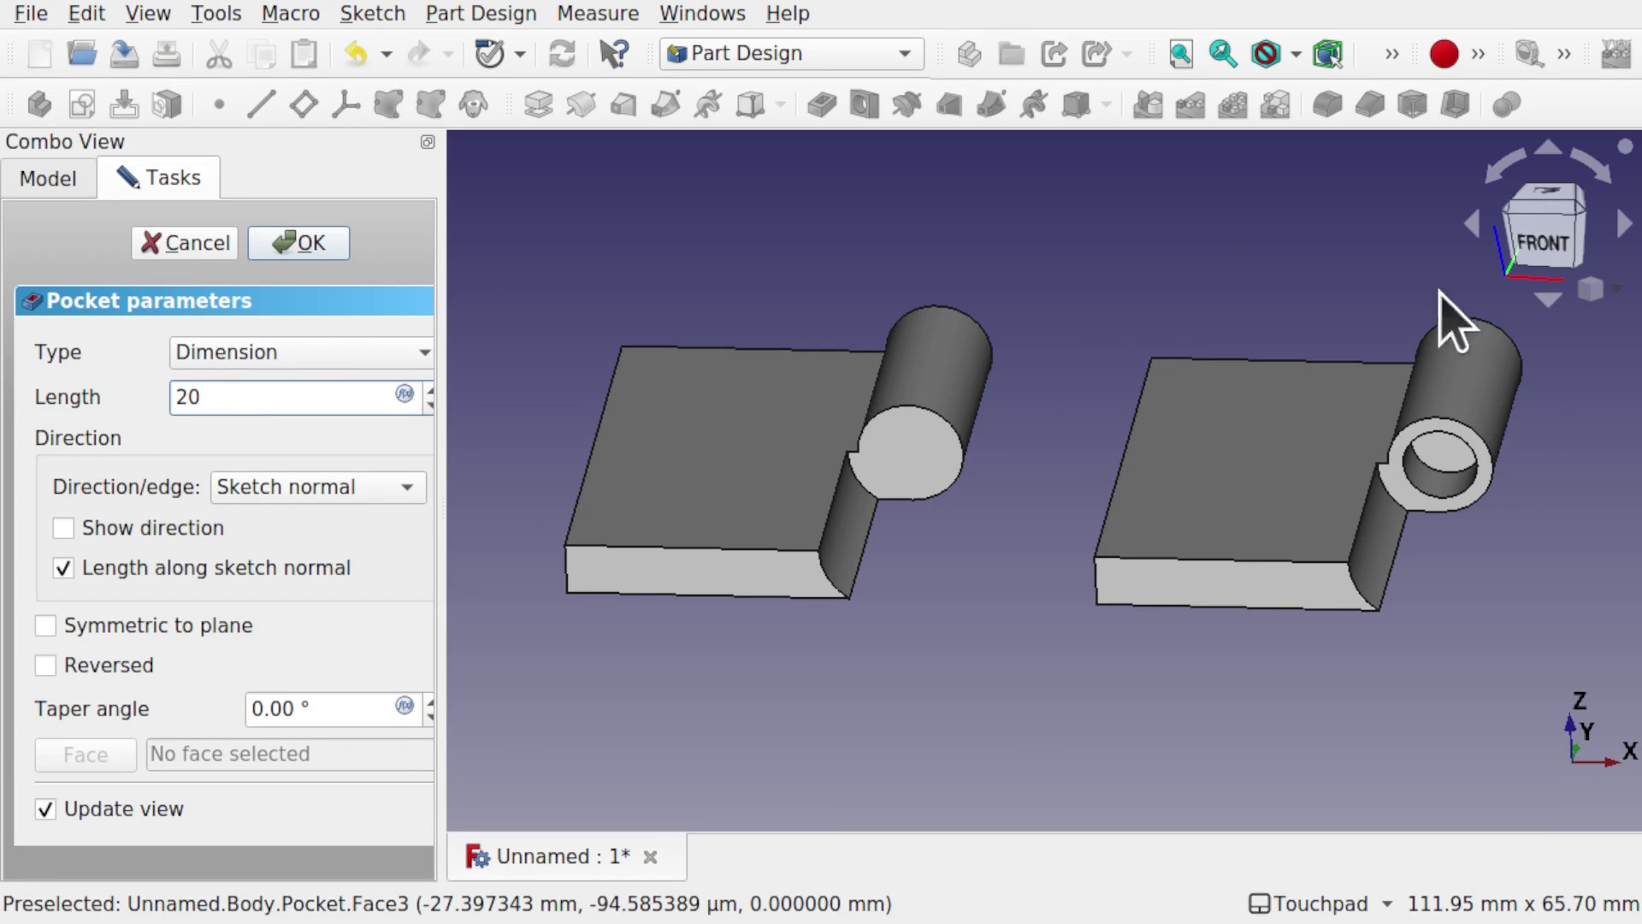
pyautogui.keyDown('alt'); pyautogui.moveTo(1326, 282); pyautogui.dragTo(1510, 488); pyautogui.keyUp('alt')
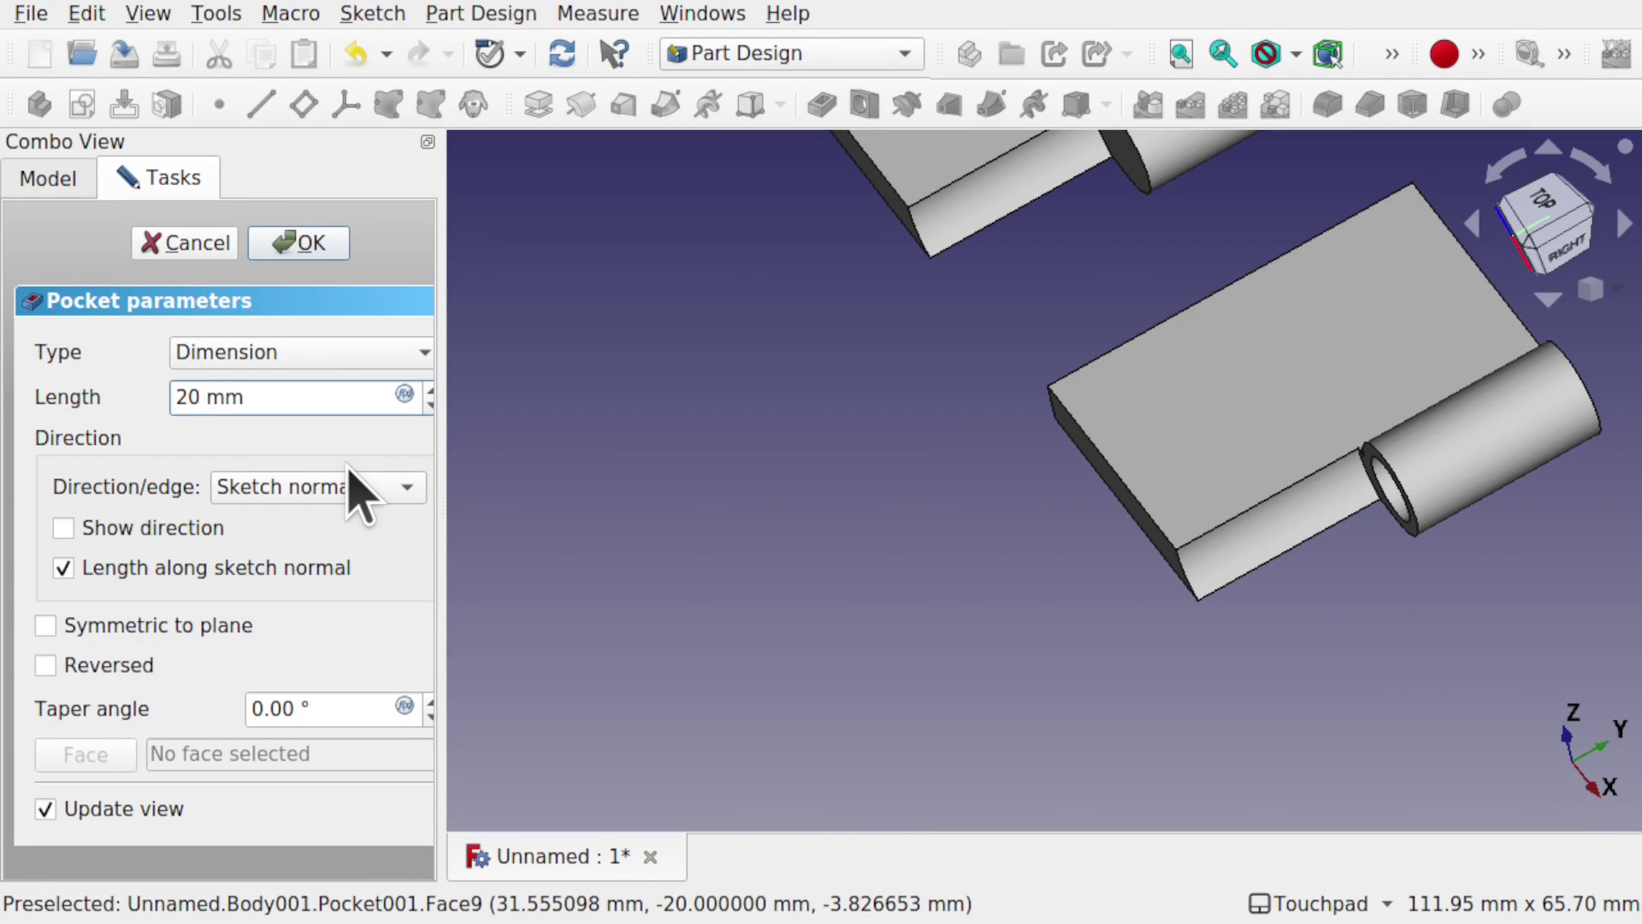
pyautogui.write('15')
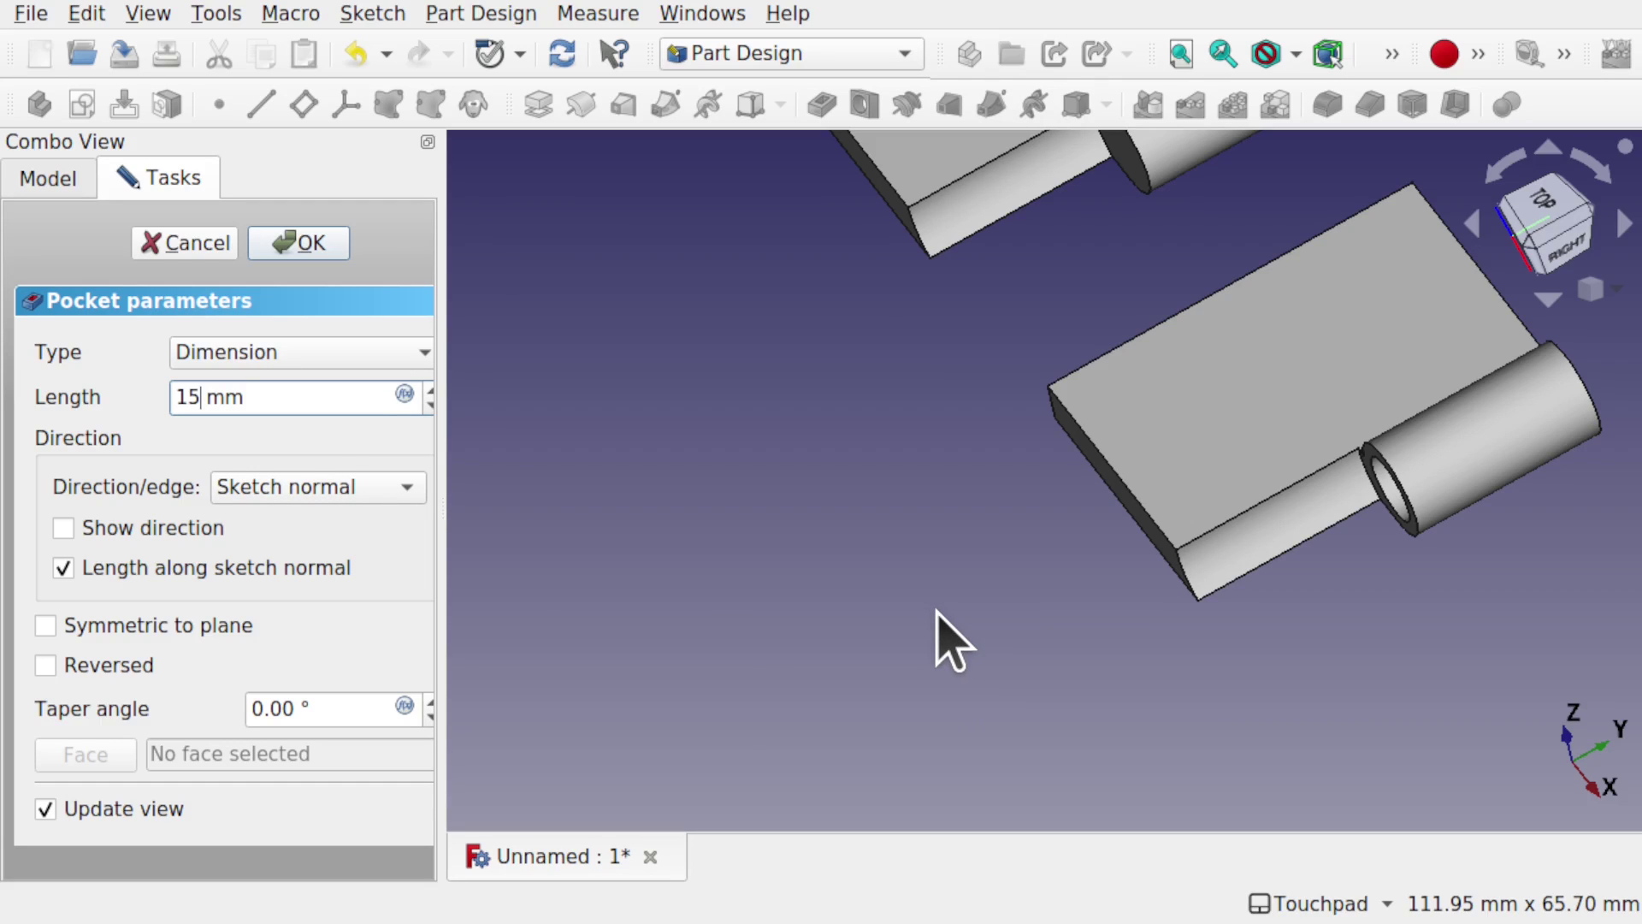
pyautogui.click(310, 245)
pyautogui.moveTo(1221, 634); pyautogui.dragTo(1290, 476, button='middle')
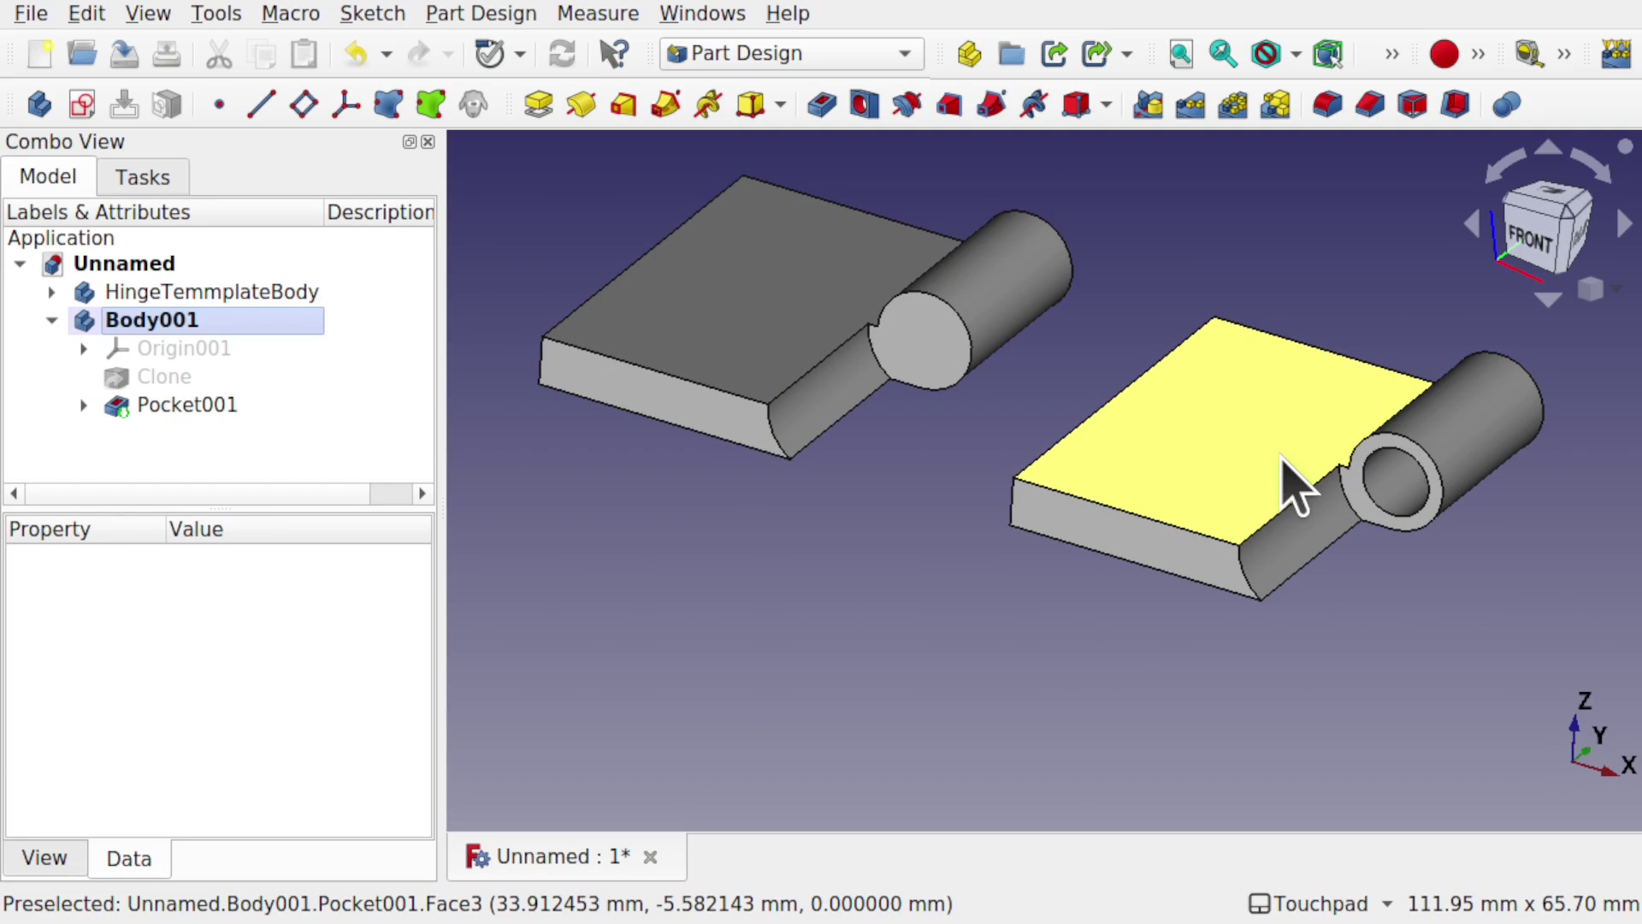
pyautogui.click(729, 335)
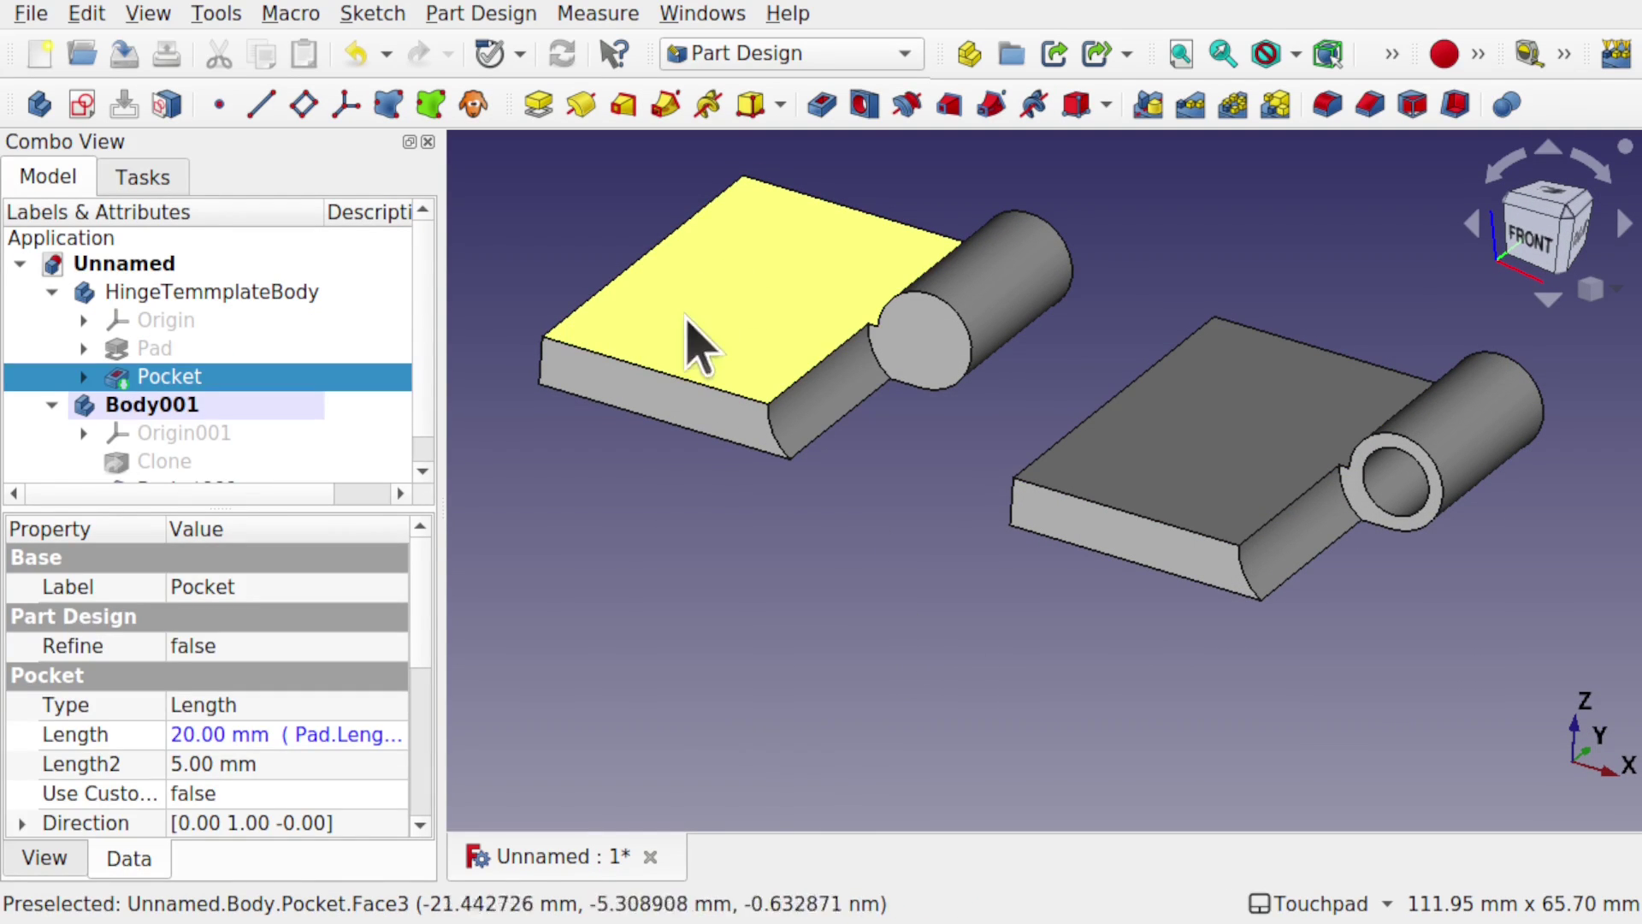
pyautogui.click(210, 294)
pyautogui.click(215, 376)
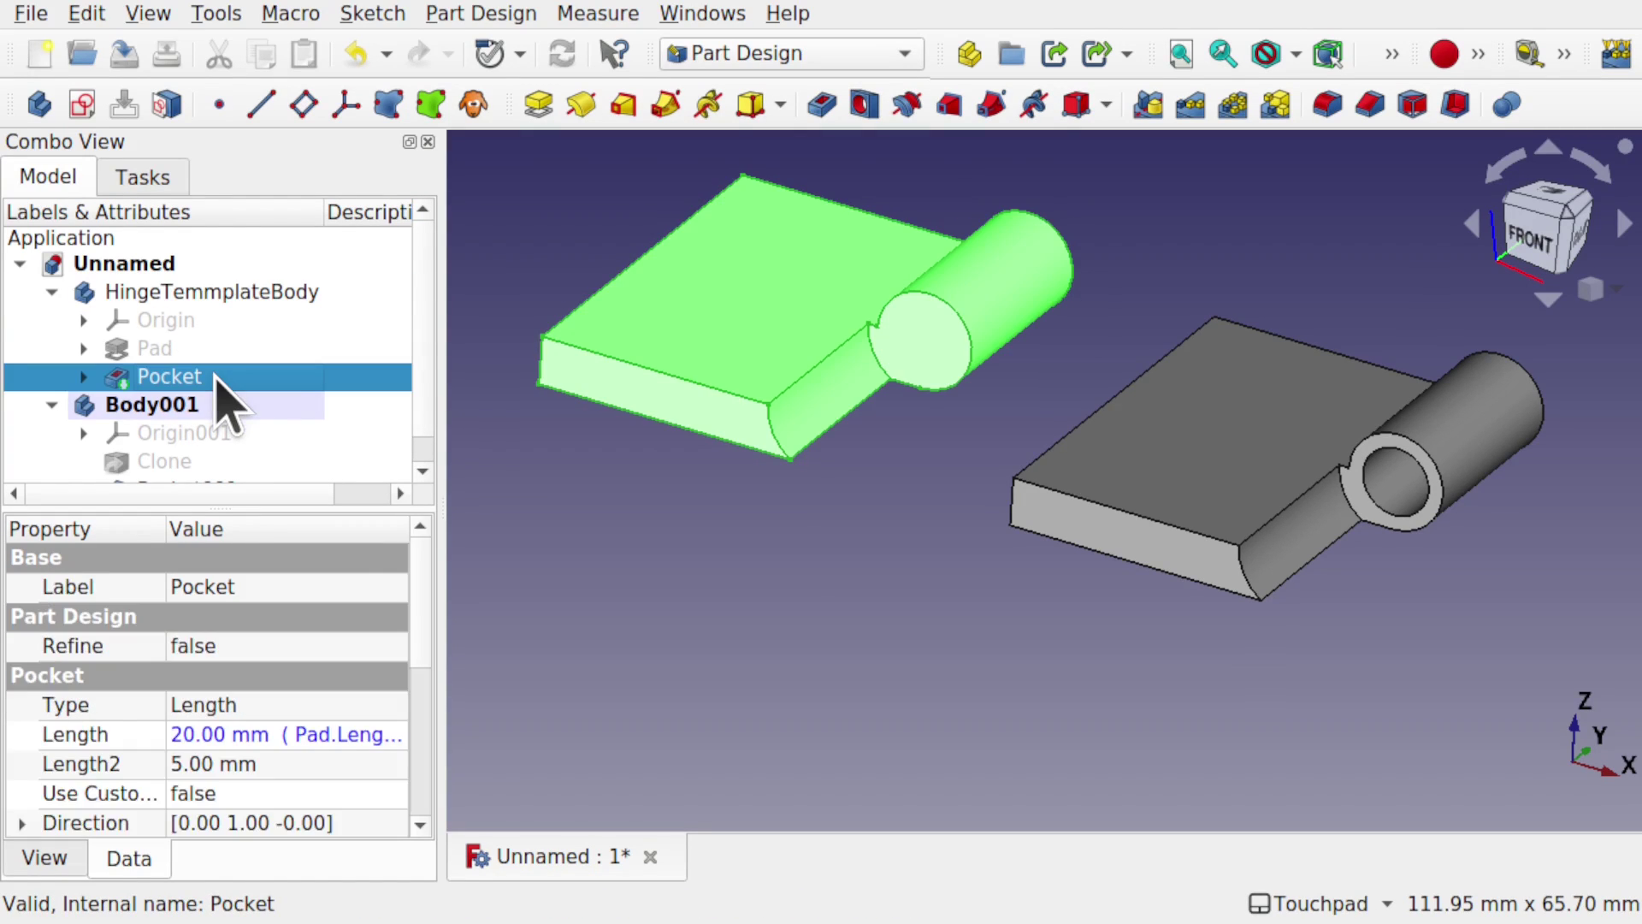
pyautogui.click(570, 468)
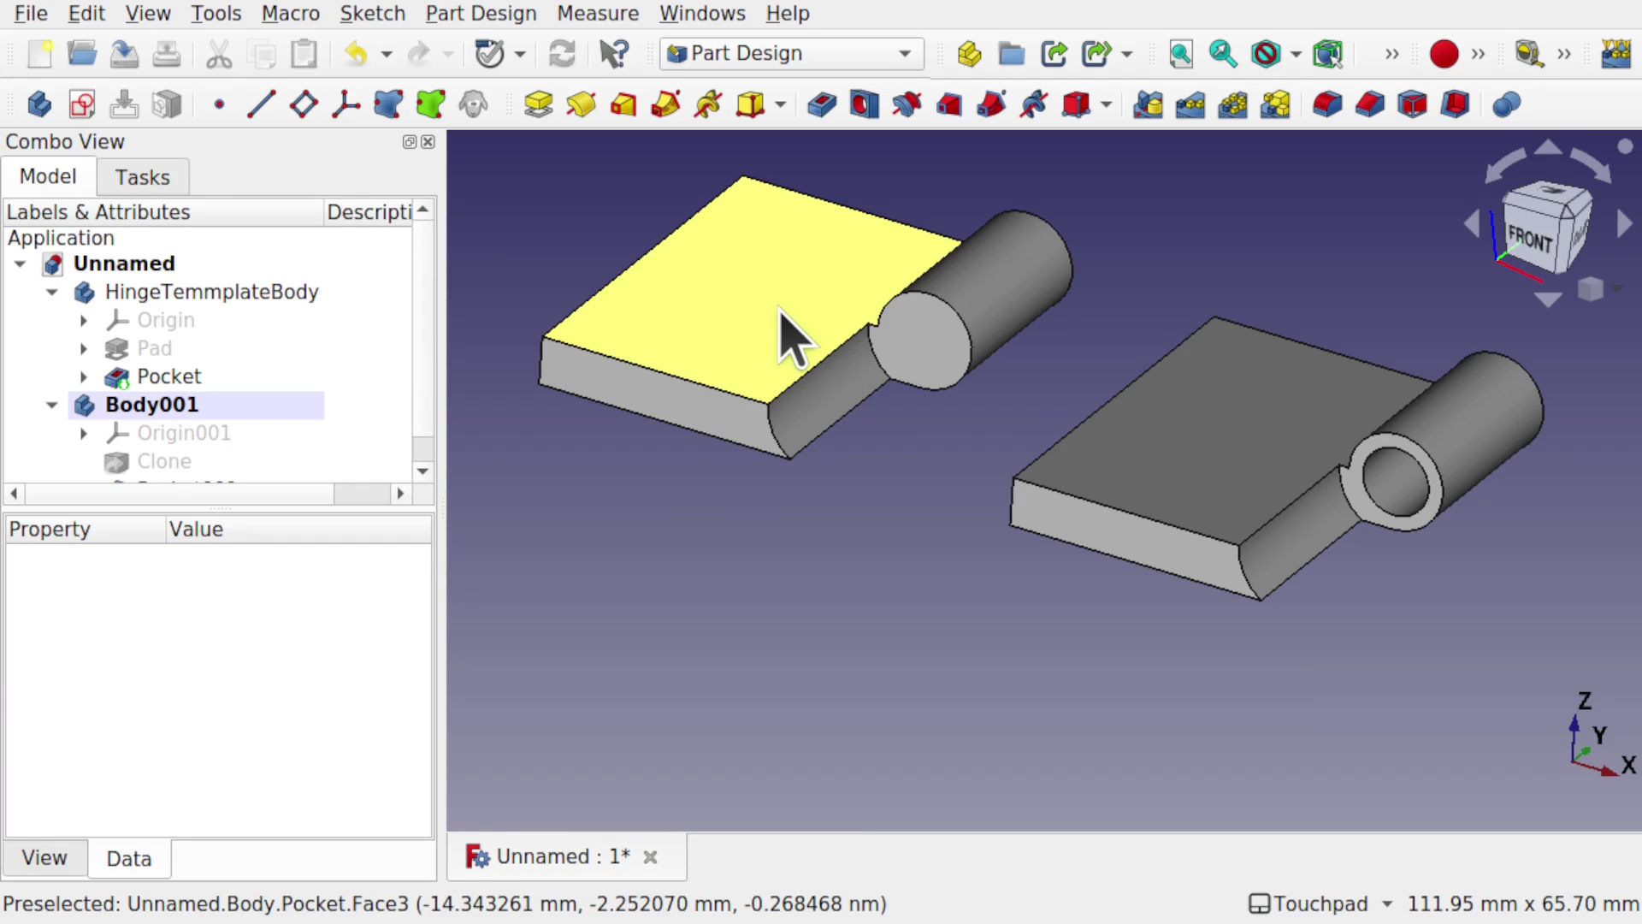
pyautogui.click(190, 376)
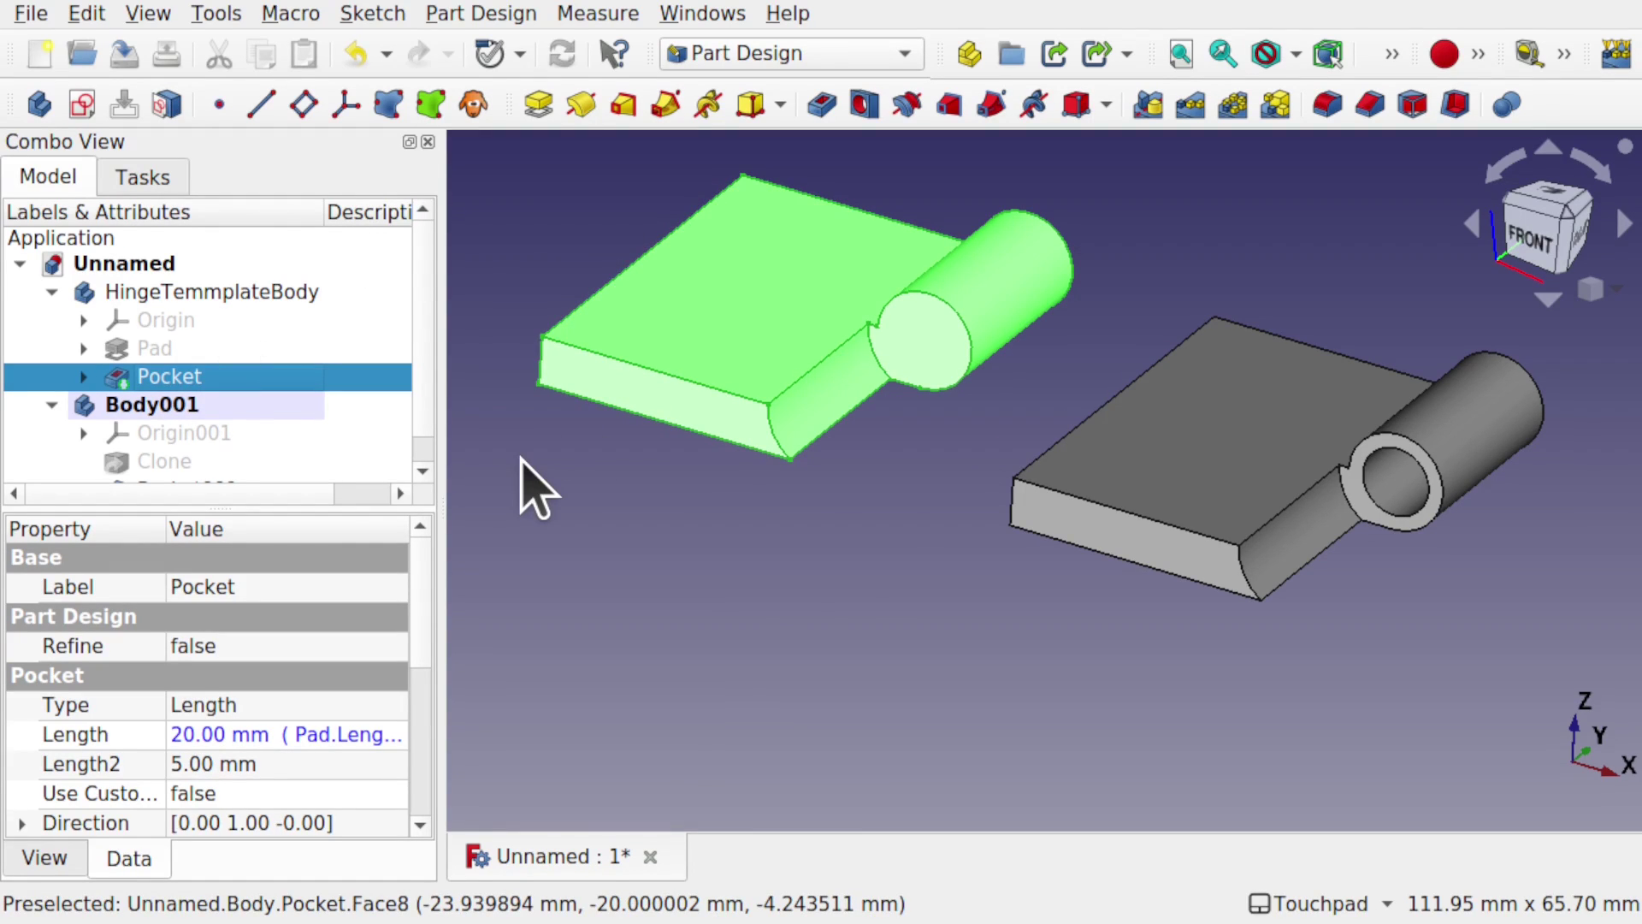
# Step: Show the Pad feature in HingeTemmplateBody instead of the Pocket and create a Part Design clone of the body
pyautogui.click(164, 346)
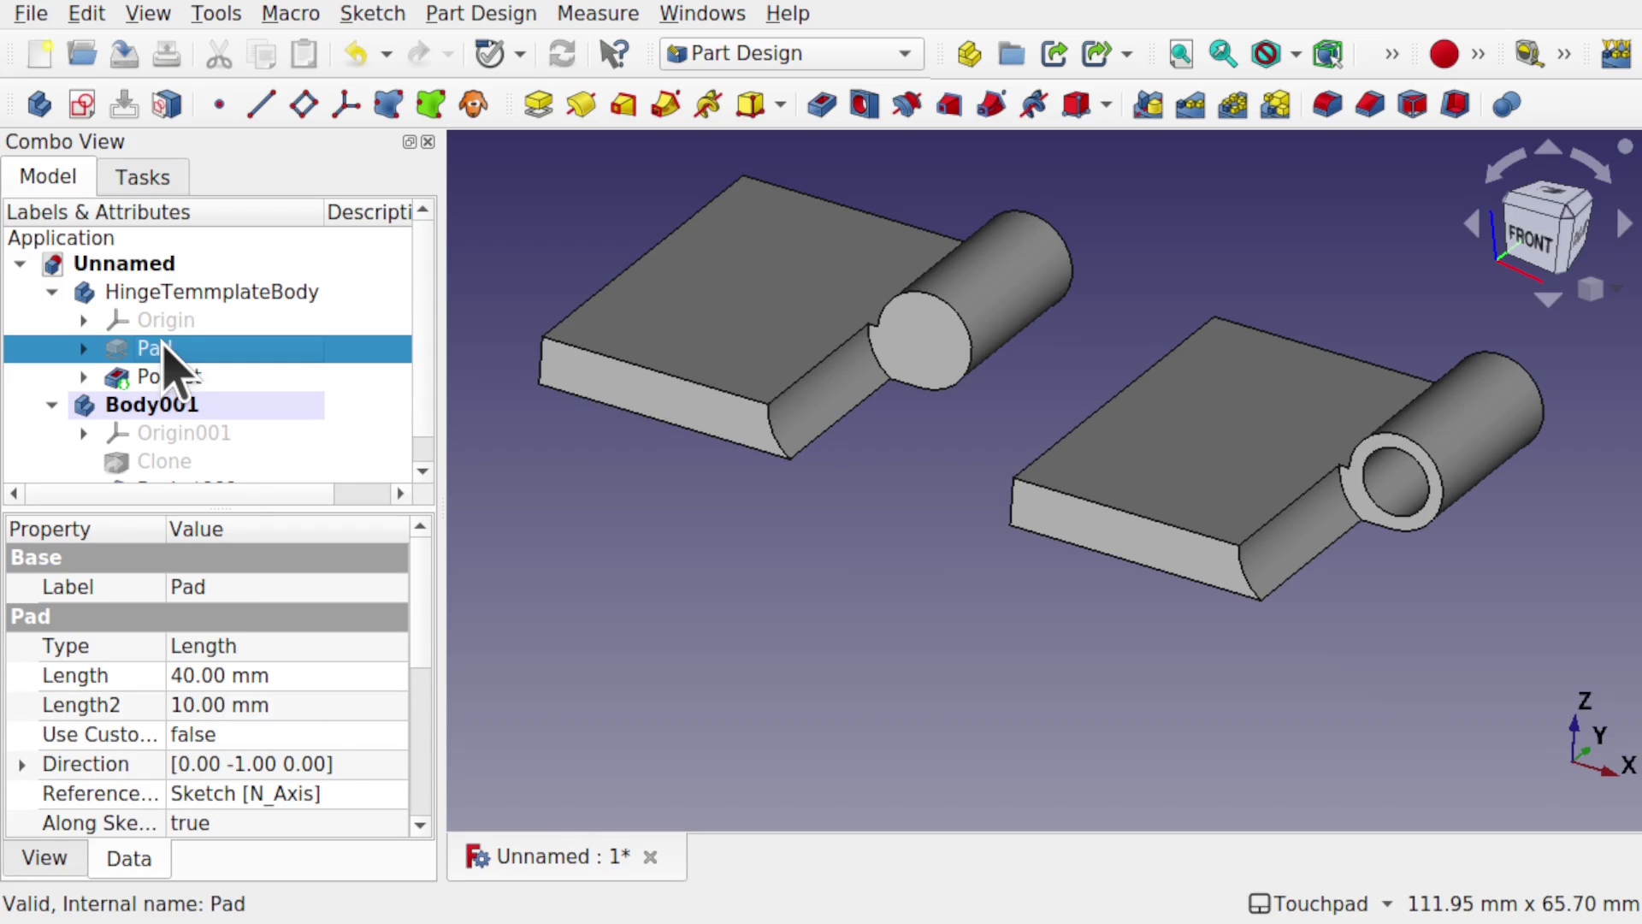
pyautogui.press('space')
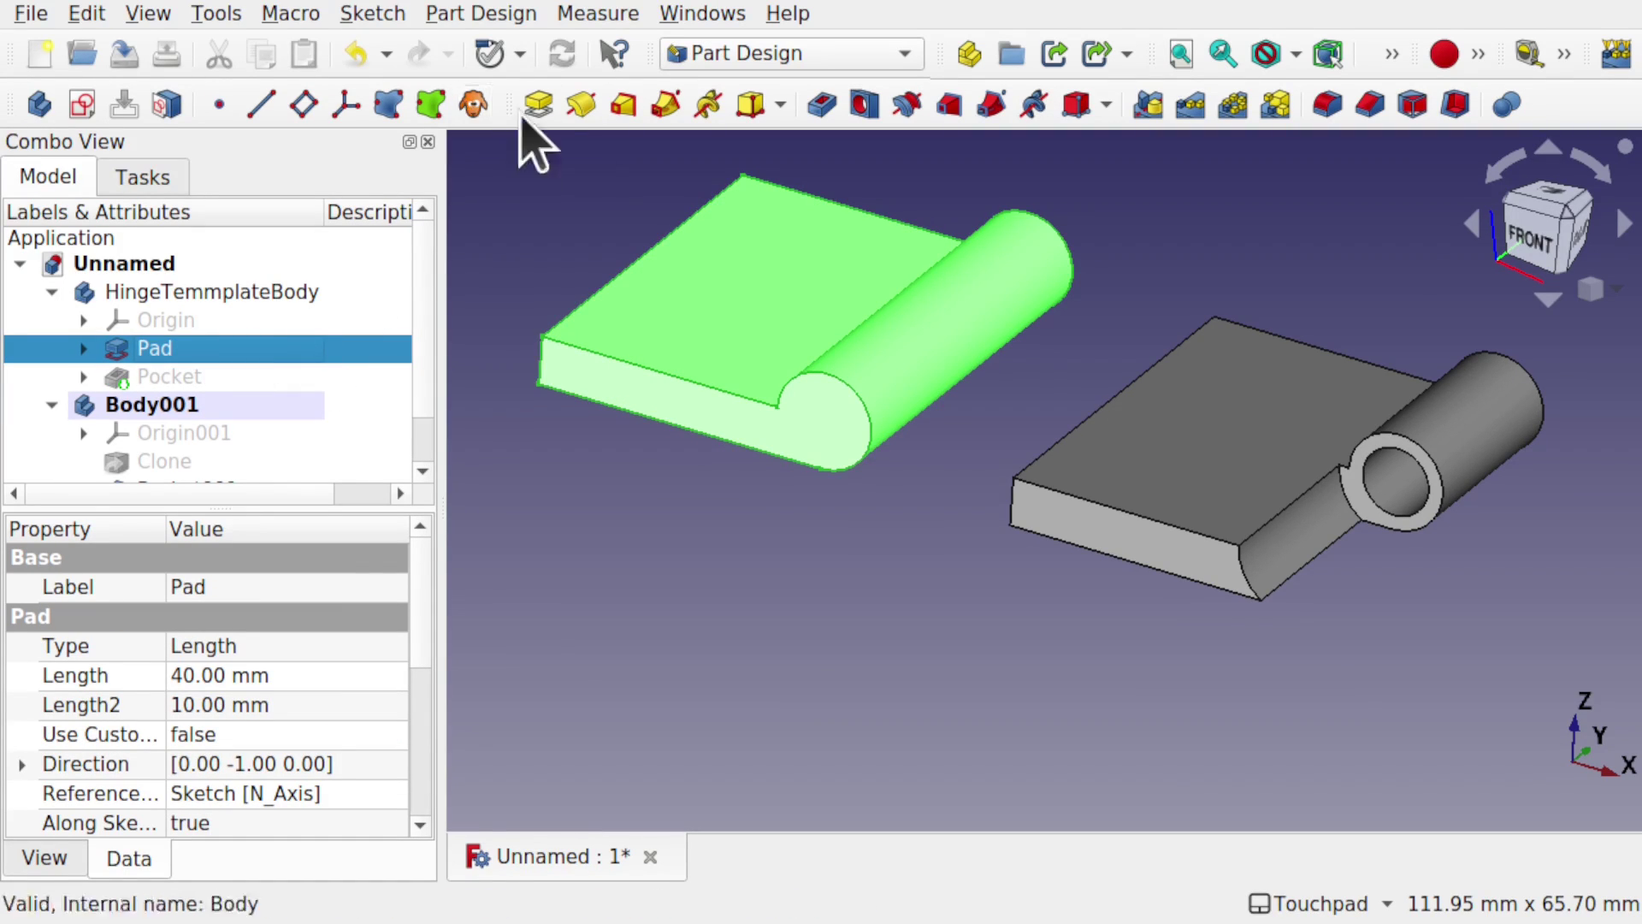
pyautogui.click(421, 441)
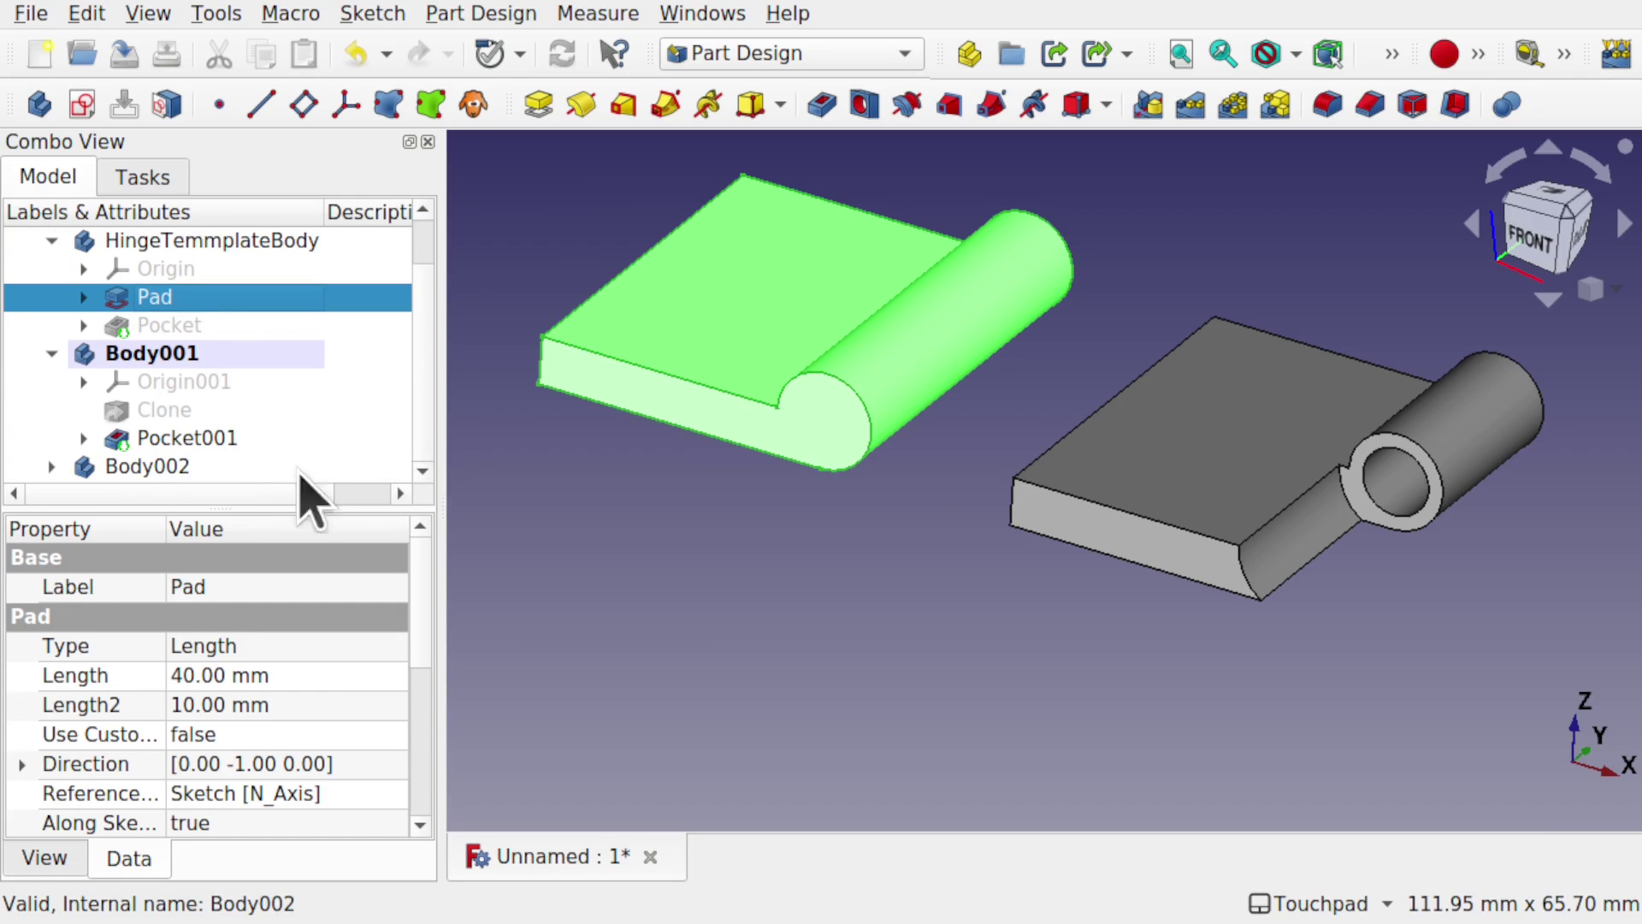
# Step: Transform the new clone by moving it about 28.9 mm along X and about -58.9 mm along Y
pyautogui.click(171, 467)
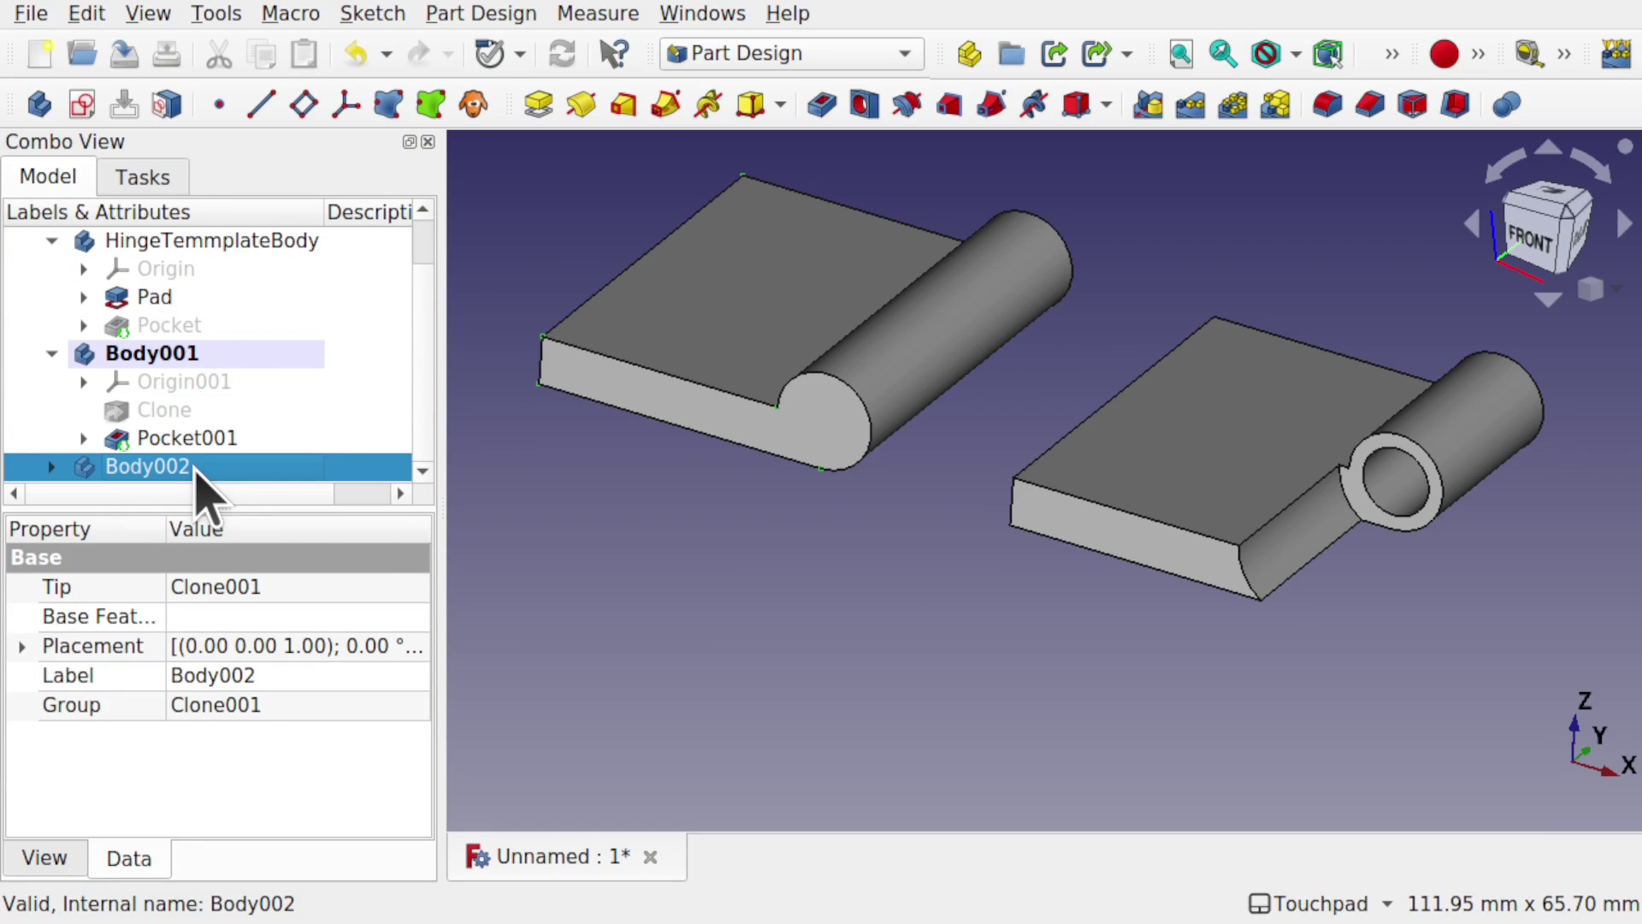
pyautogui.rightClick(195, 468)
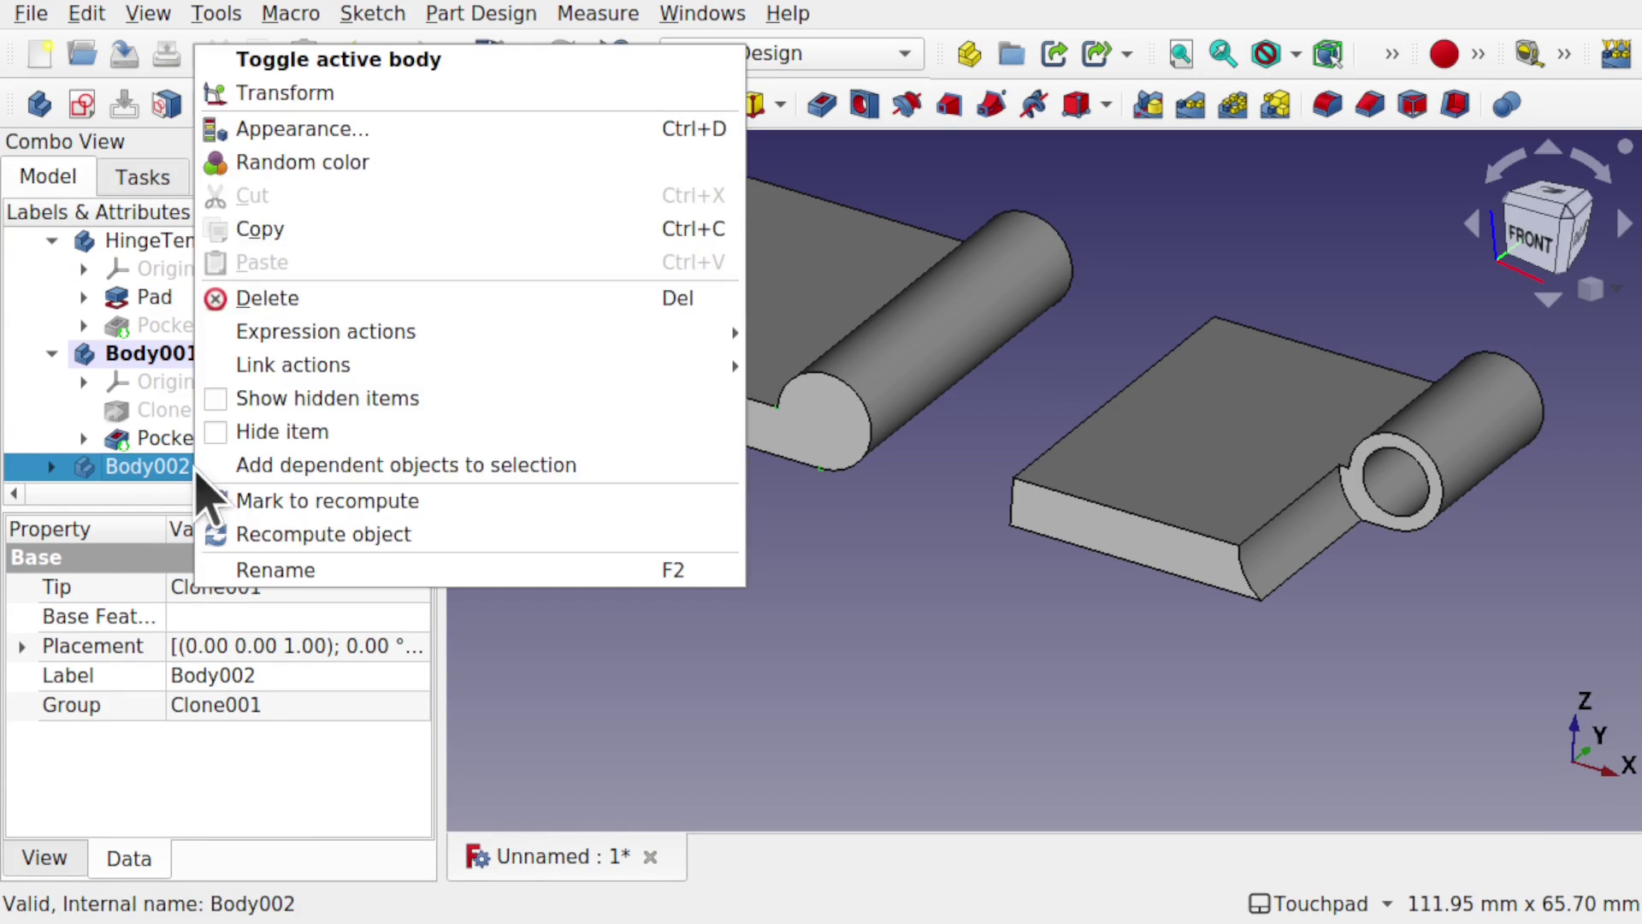
pyautogui.click(399, 98)
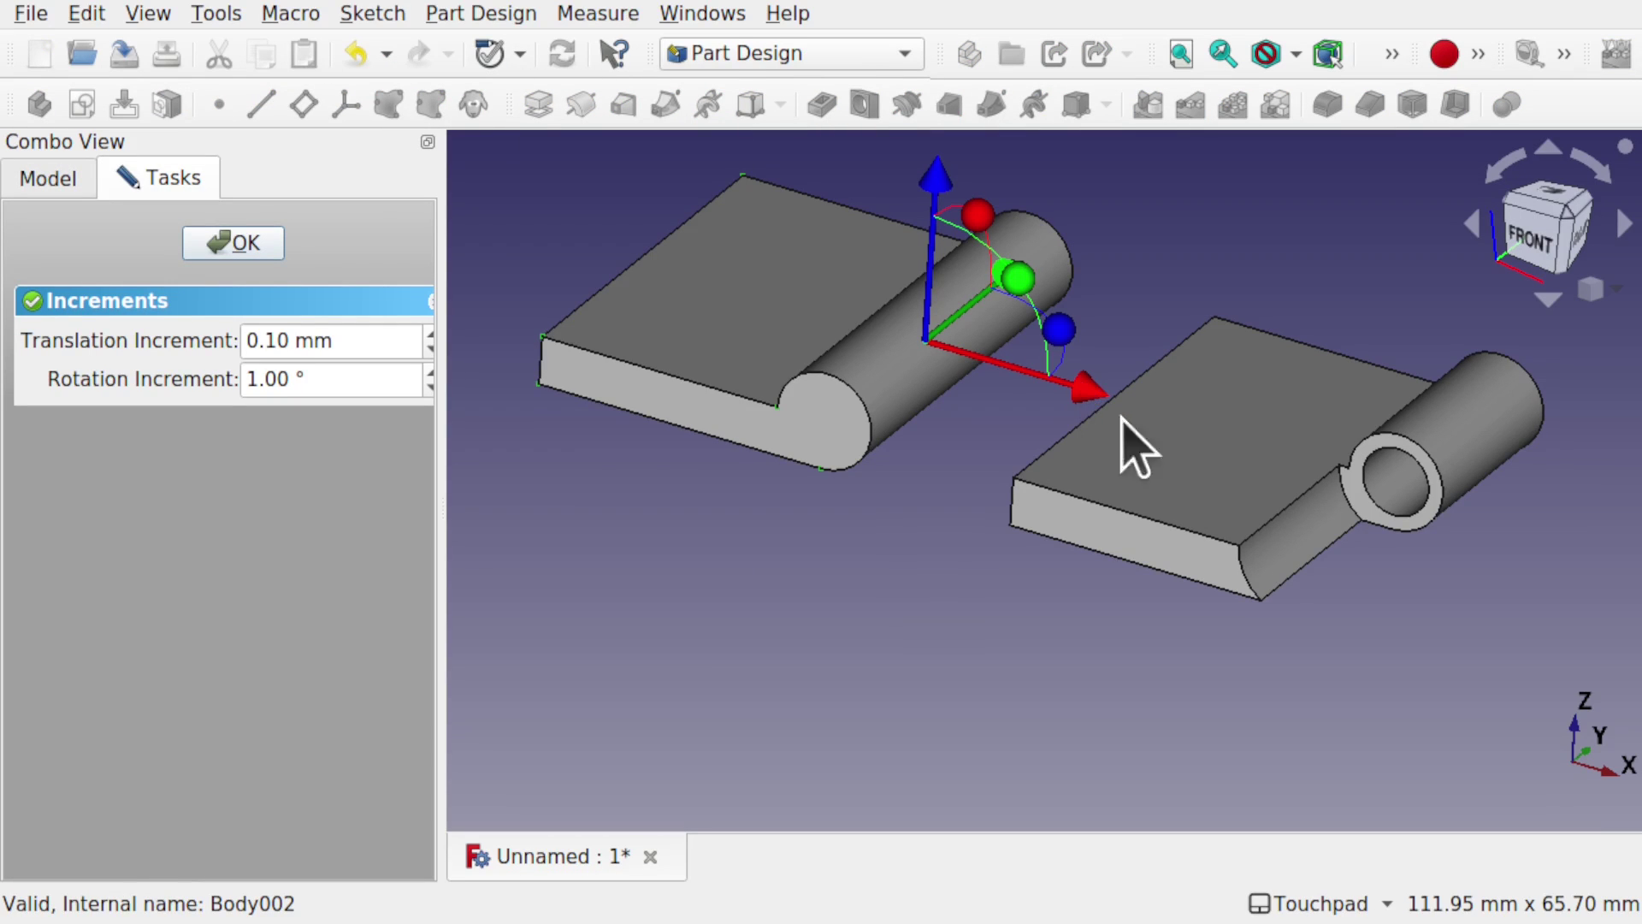
pyautogui.moveTo(1092, 399); pyautogui.dragTo(1391, 414)
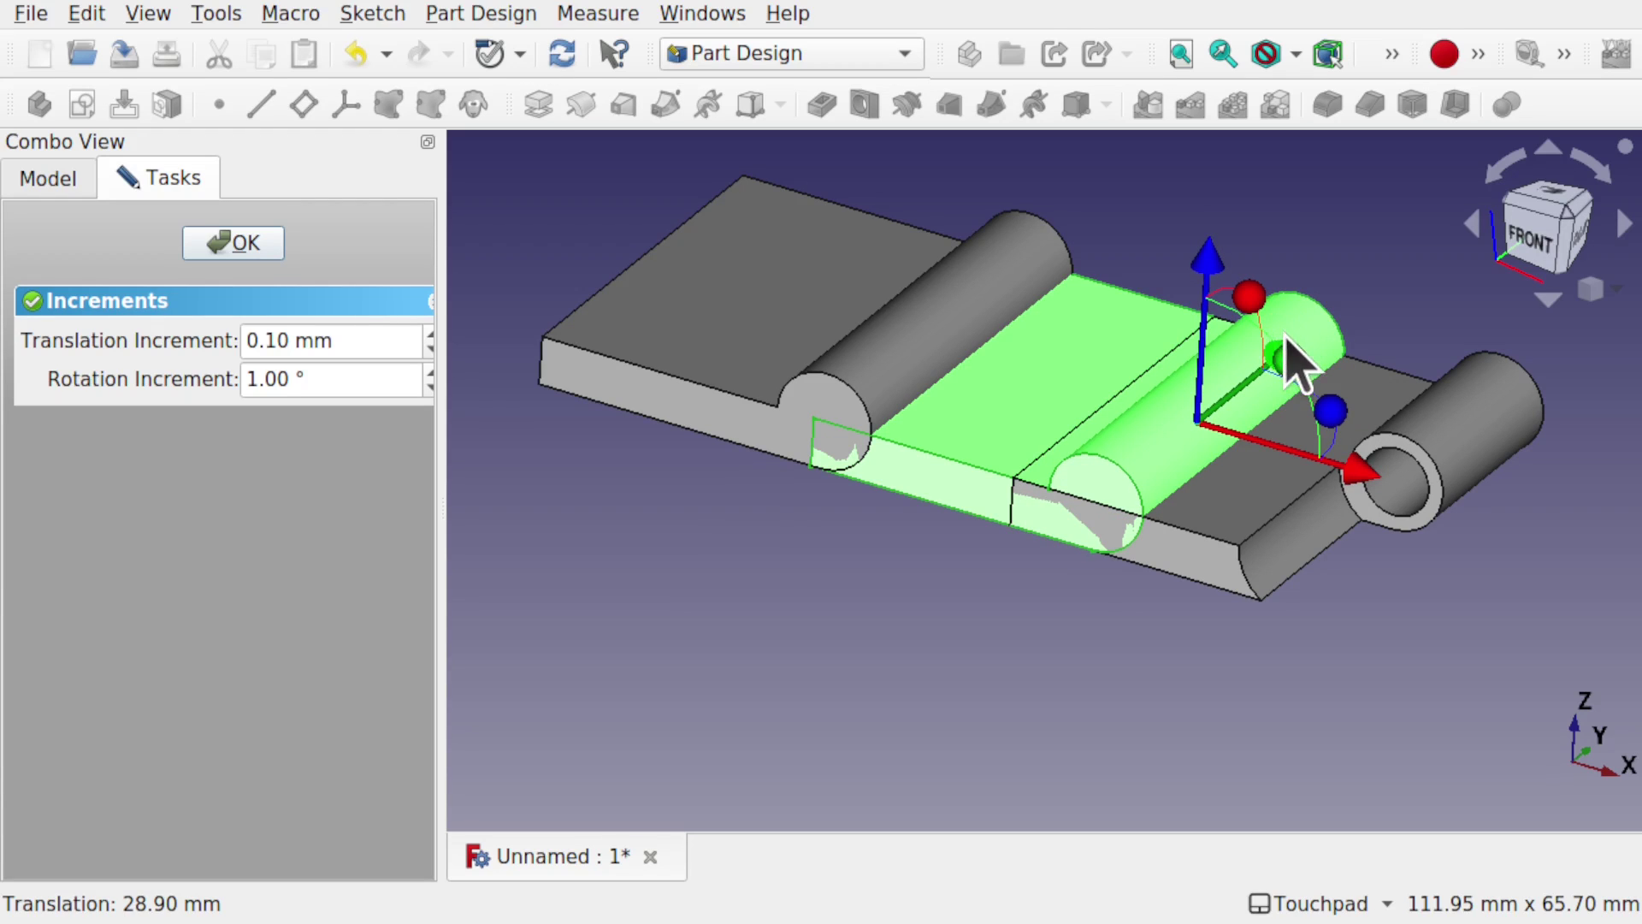
pyautogui.moveTo(1285, 338); pyautogui.dragTo(1007, 622)
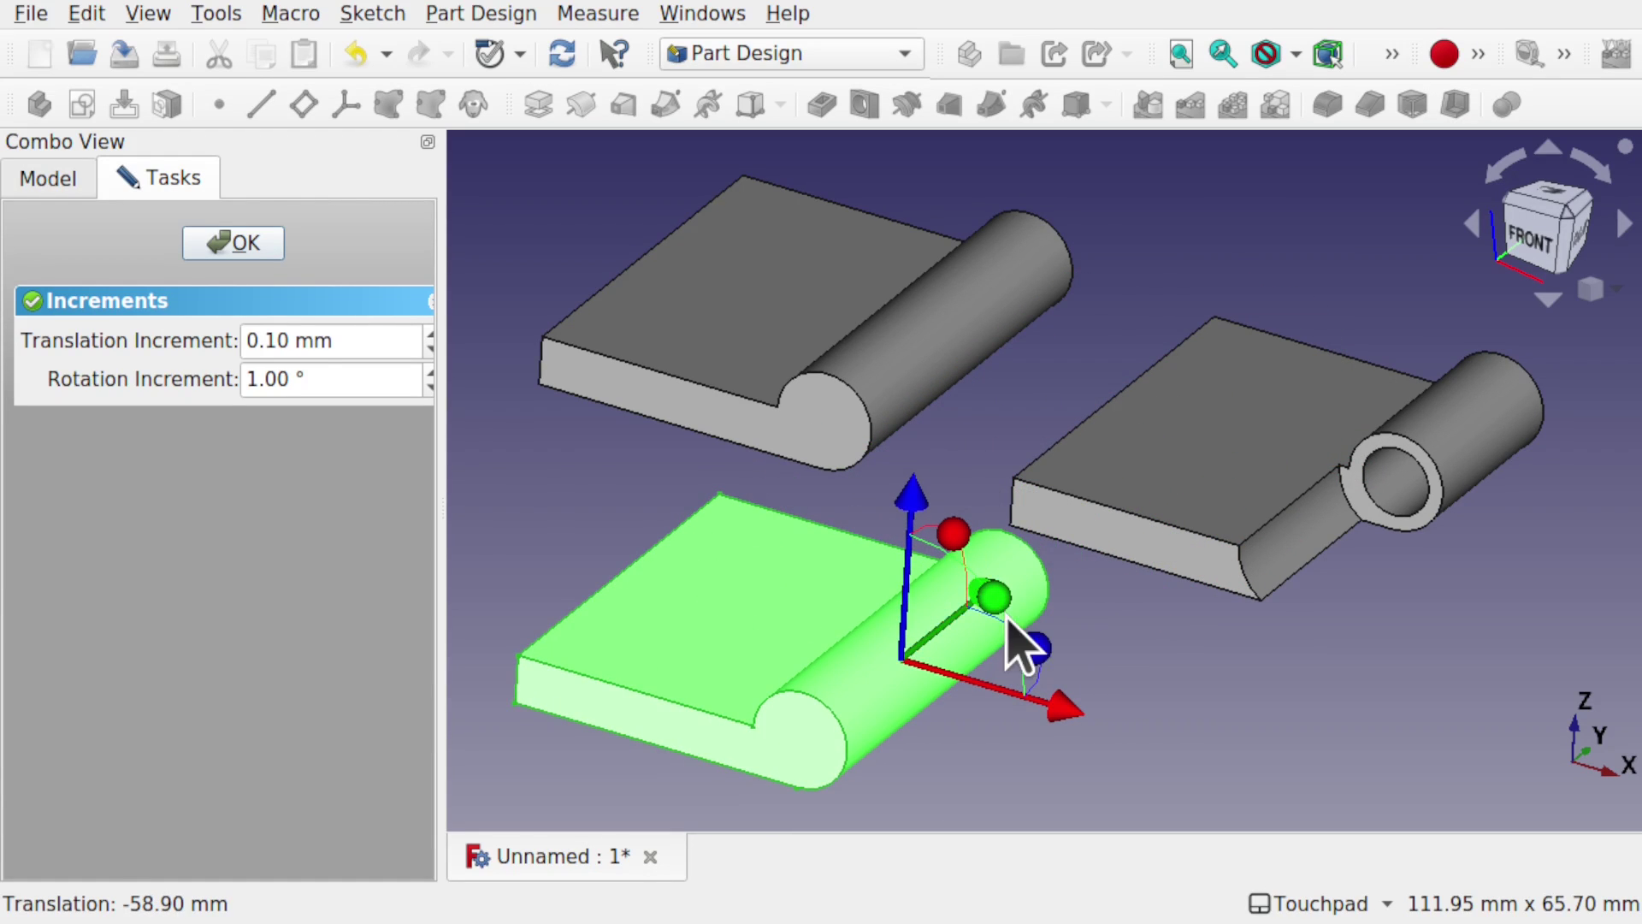
pyautogui.click(248, 244)
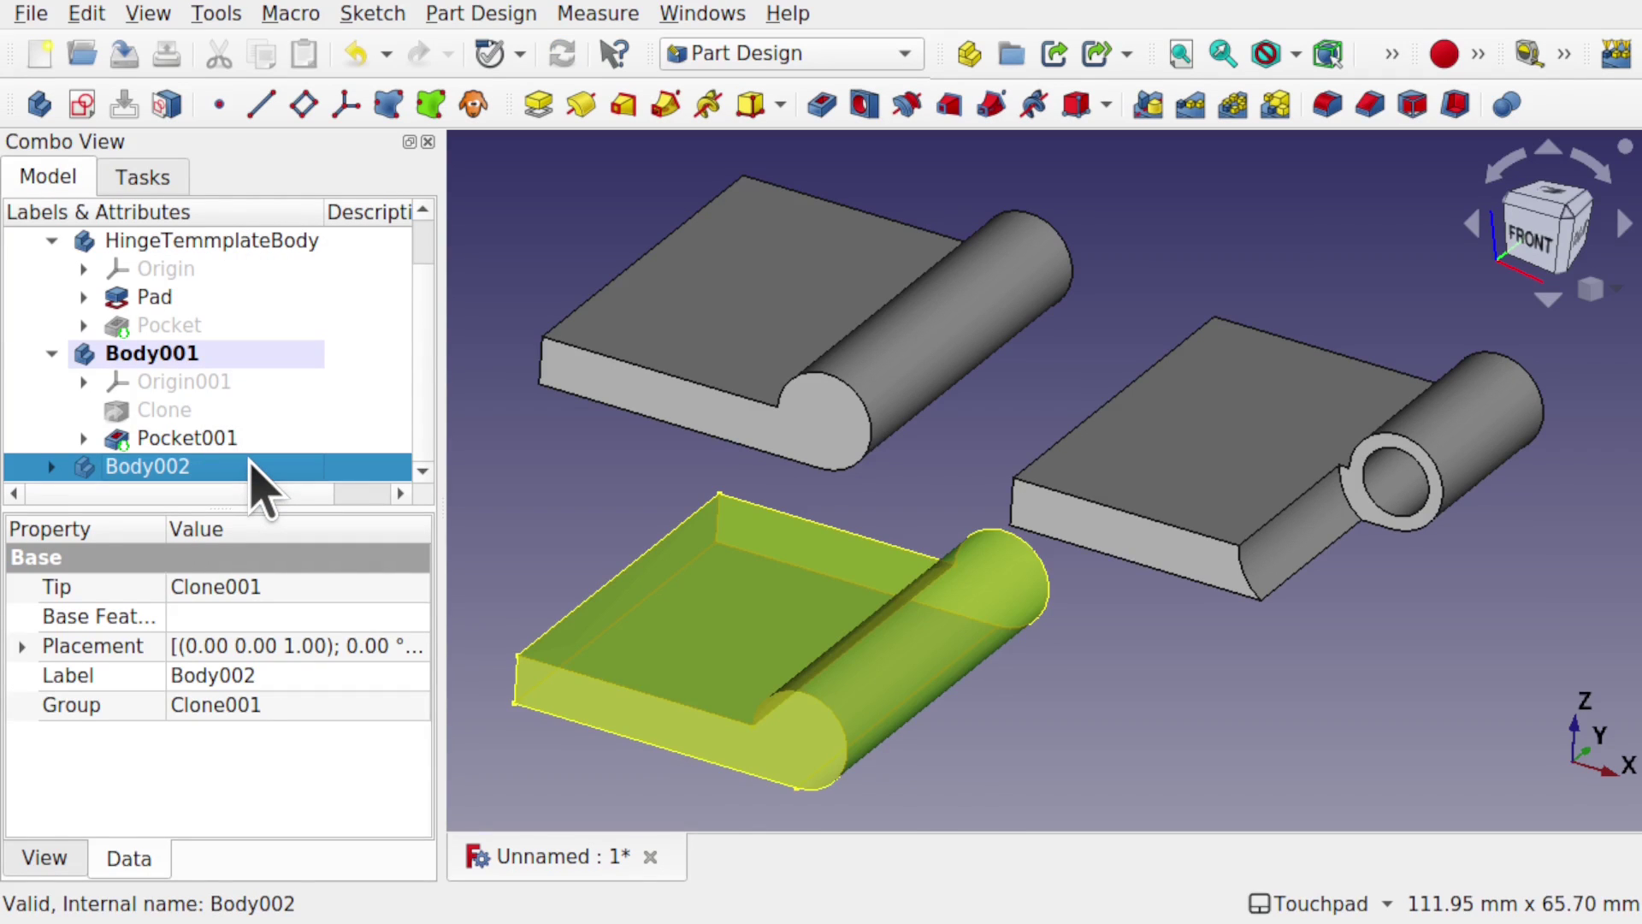
# Step: Delete the clone made from the Pad state and make the Pocket feature of HingeTemmplateBody visible again
pyautogui.press('Delete')
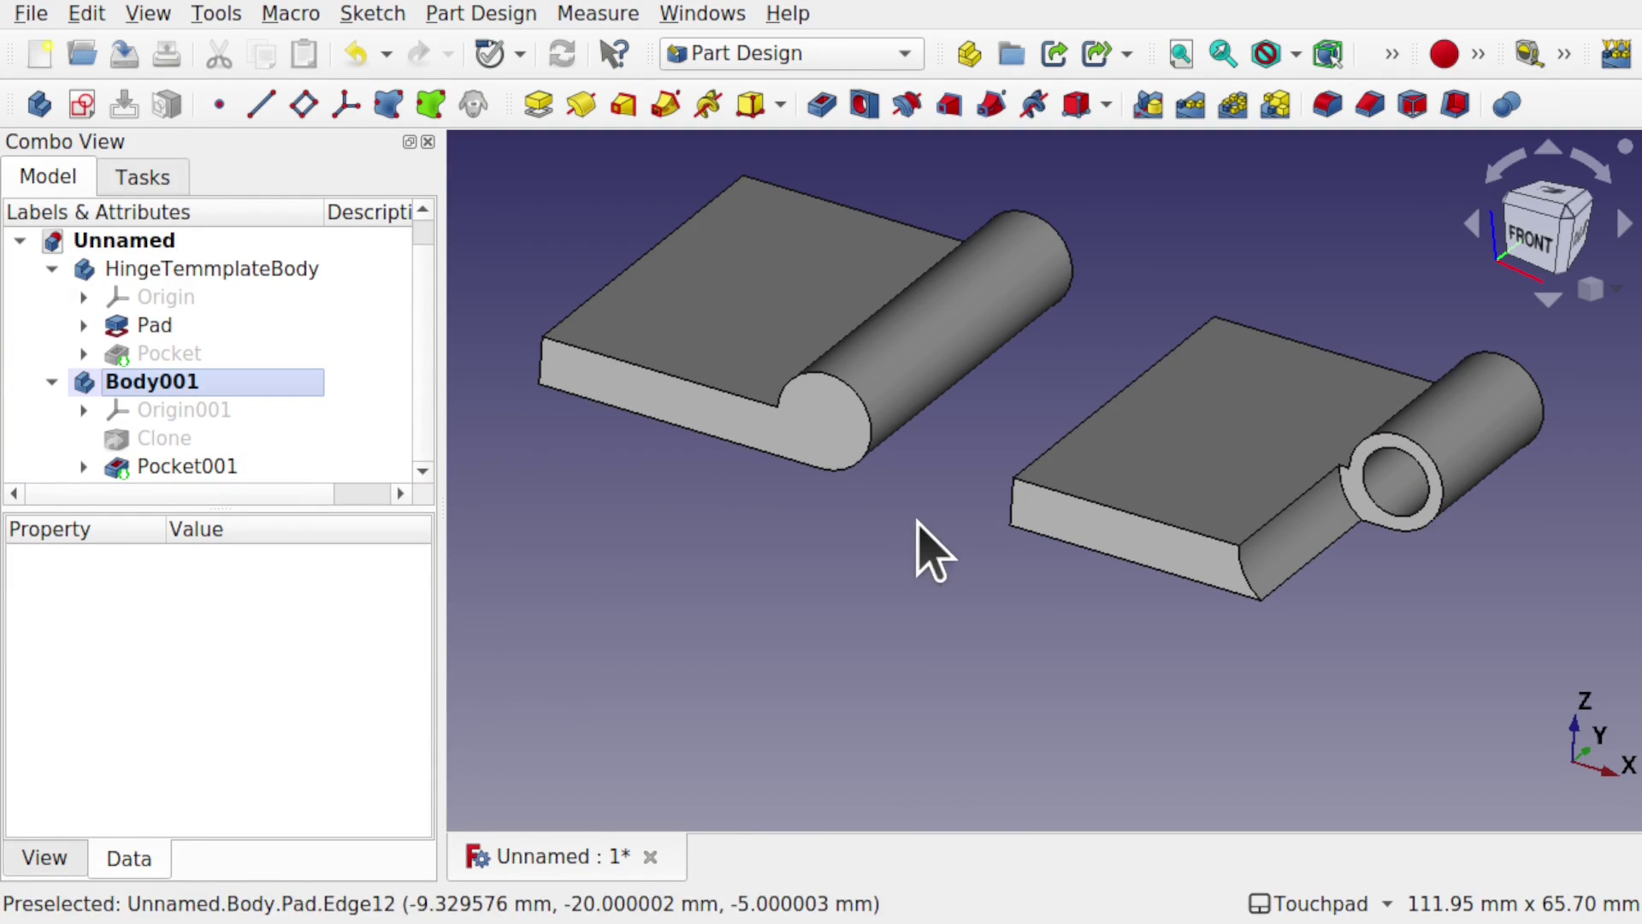
pyautogui.click(175, 355)
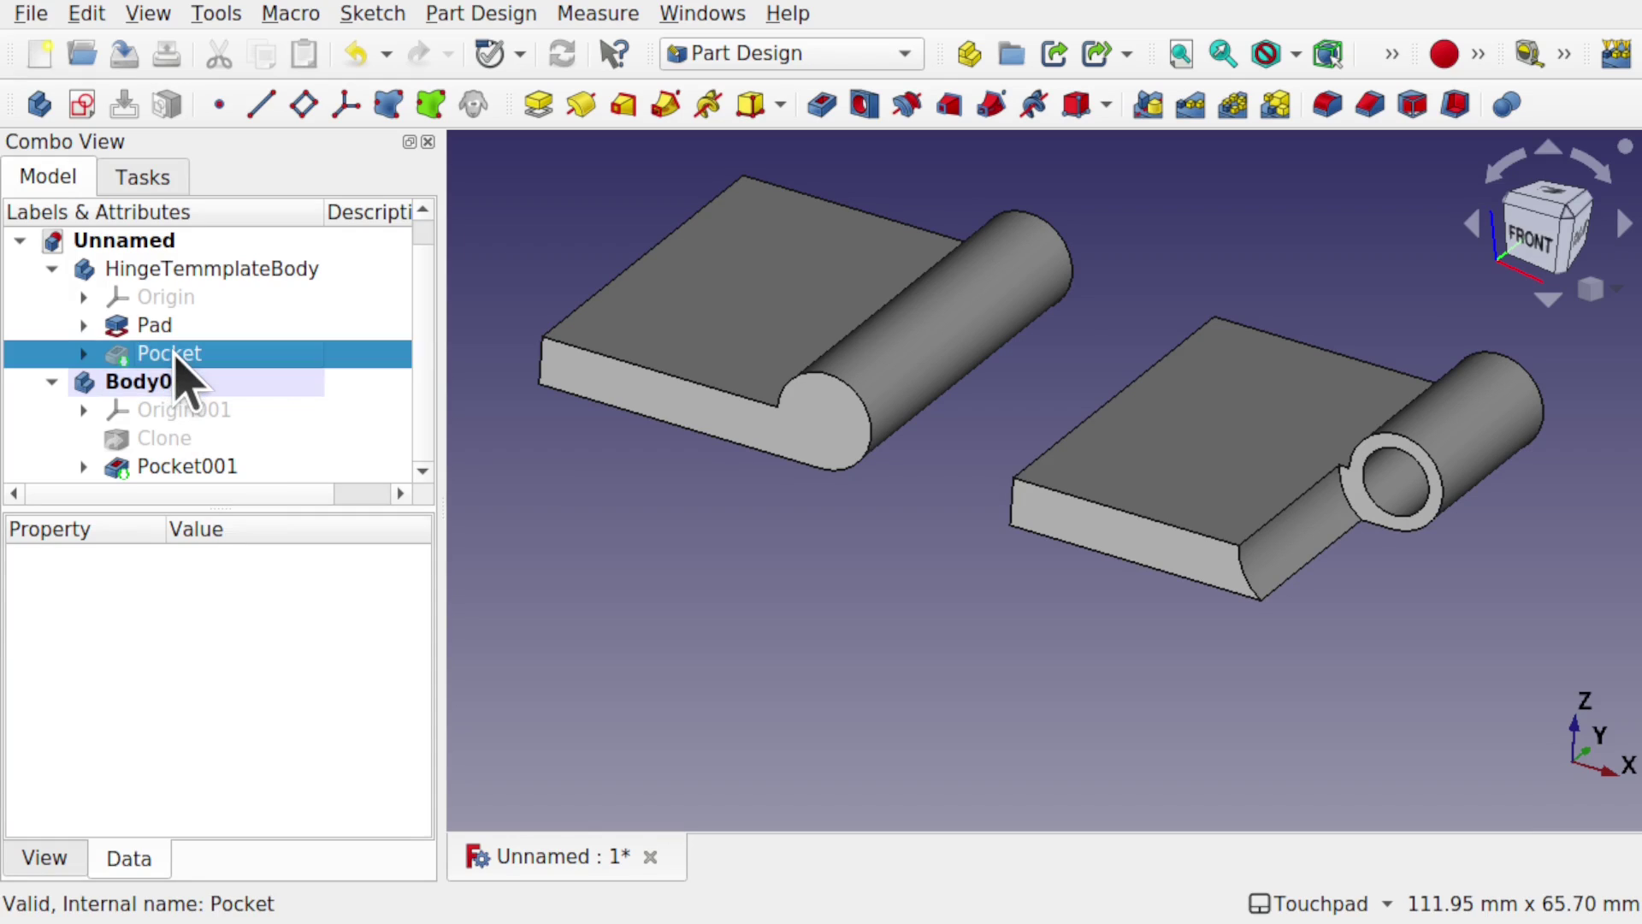
pyautogui.press('space')
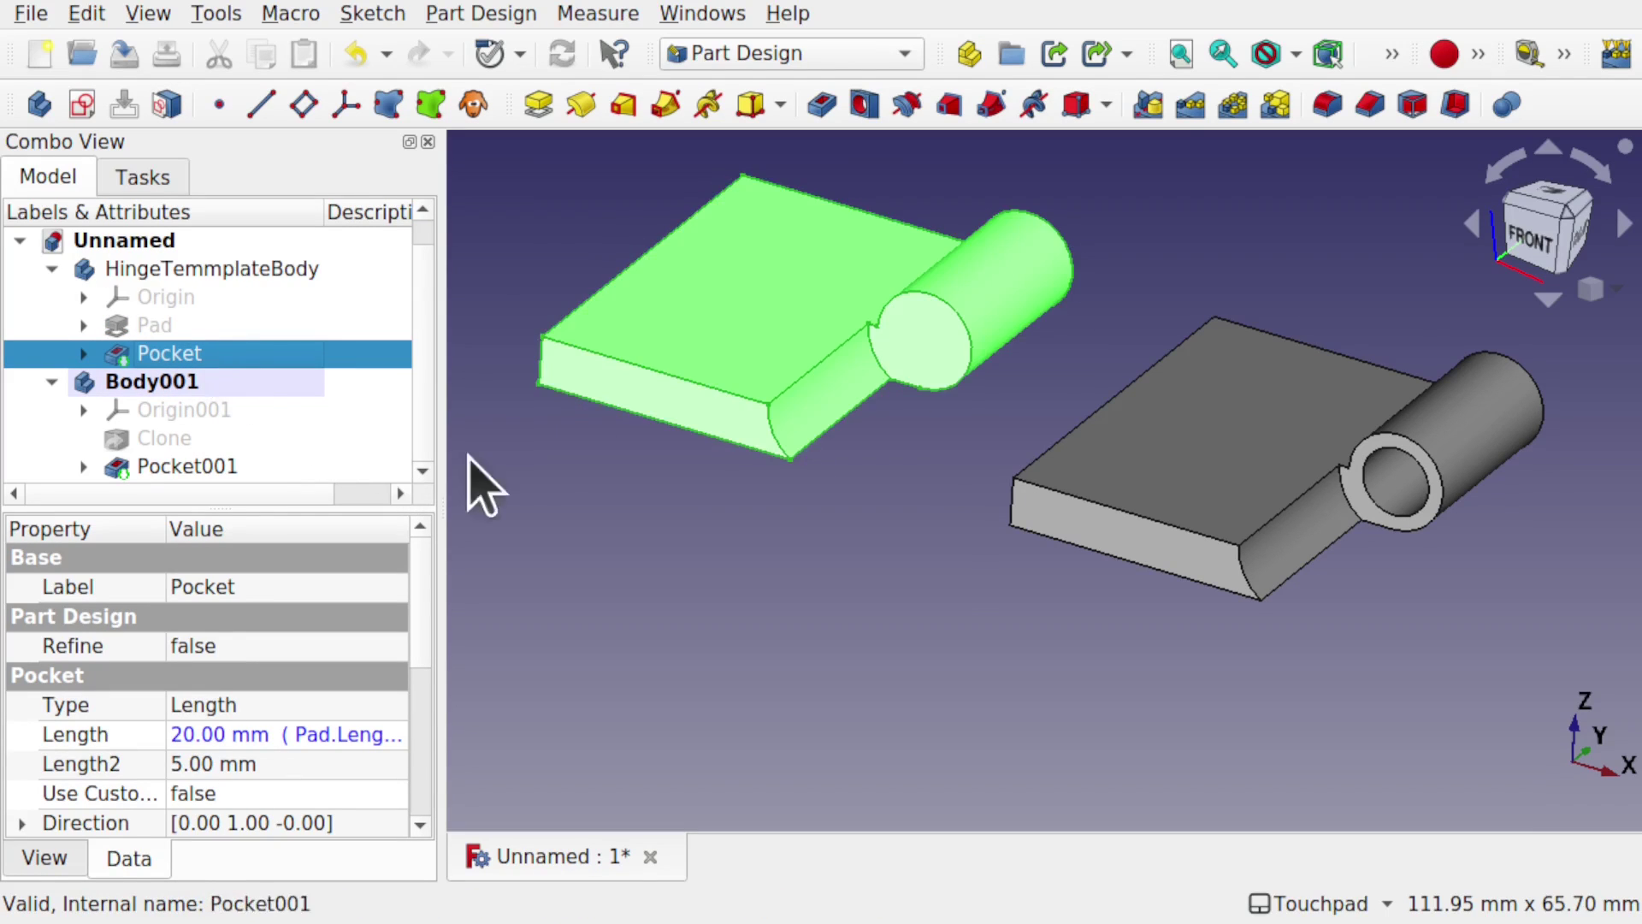
# Step: Create a Part Design clone of HingeTemmplateBody with its Pocket shown and select the new clone body
pyautogui.click(280, 270)
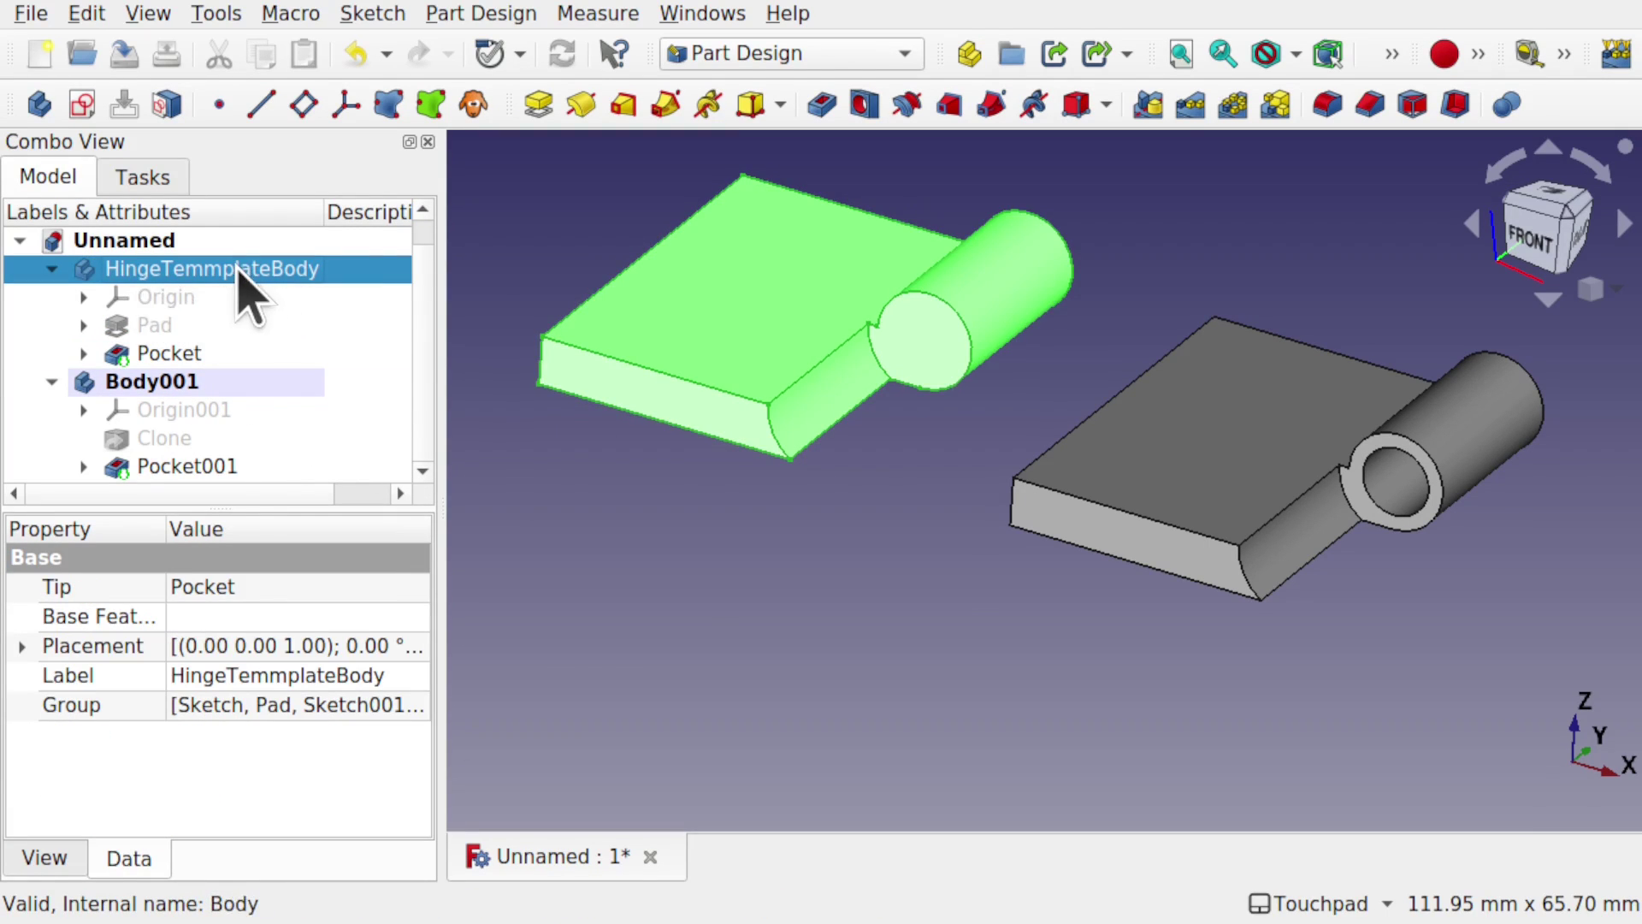
pyautogui.click(473, 104)
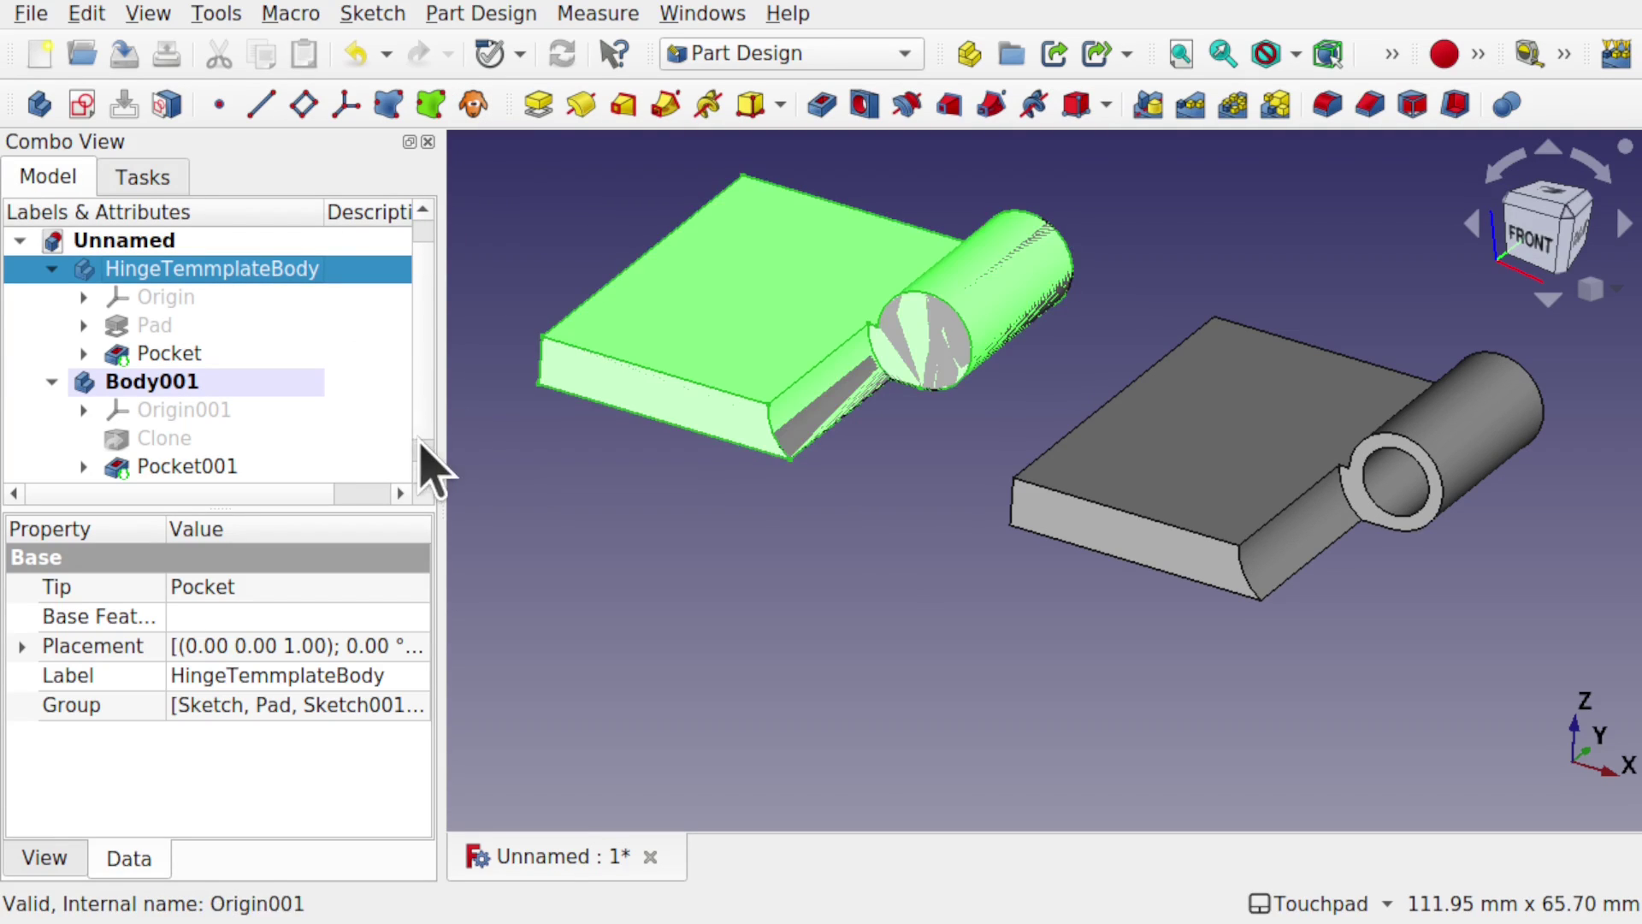
pyautogui.scroll(-1, 431, 479)
pyautogui.click(171, 467)
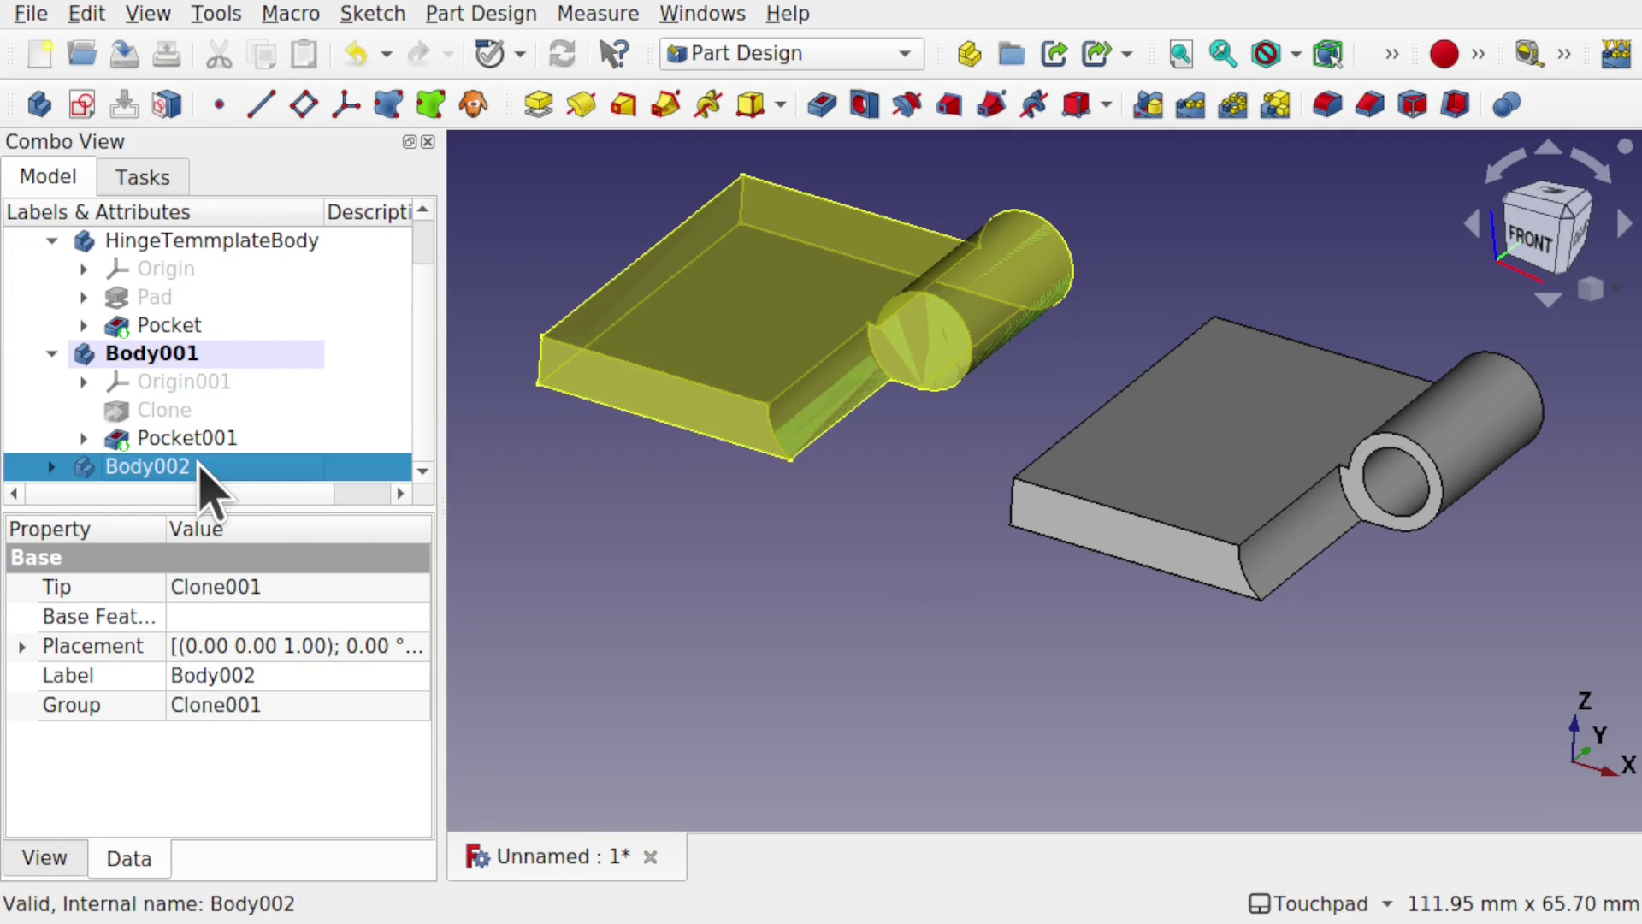
# Step: Transform the newest clone body by moving it about 27.4 mm along X and about -51.3 mm along Y
pyautogui.rightClick(202, 468)
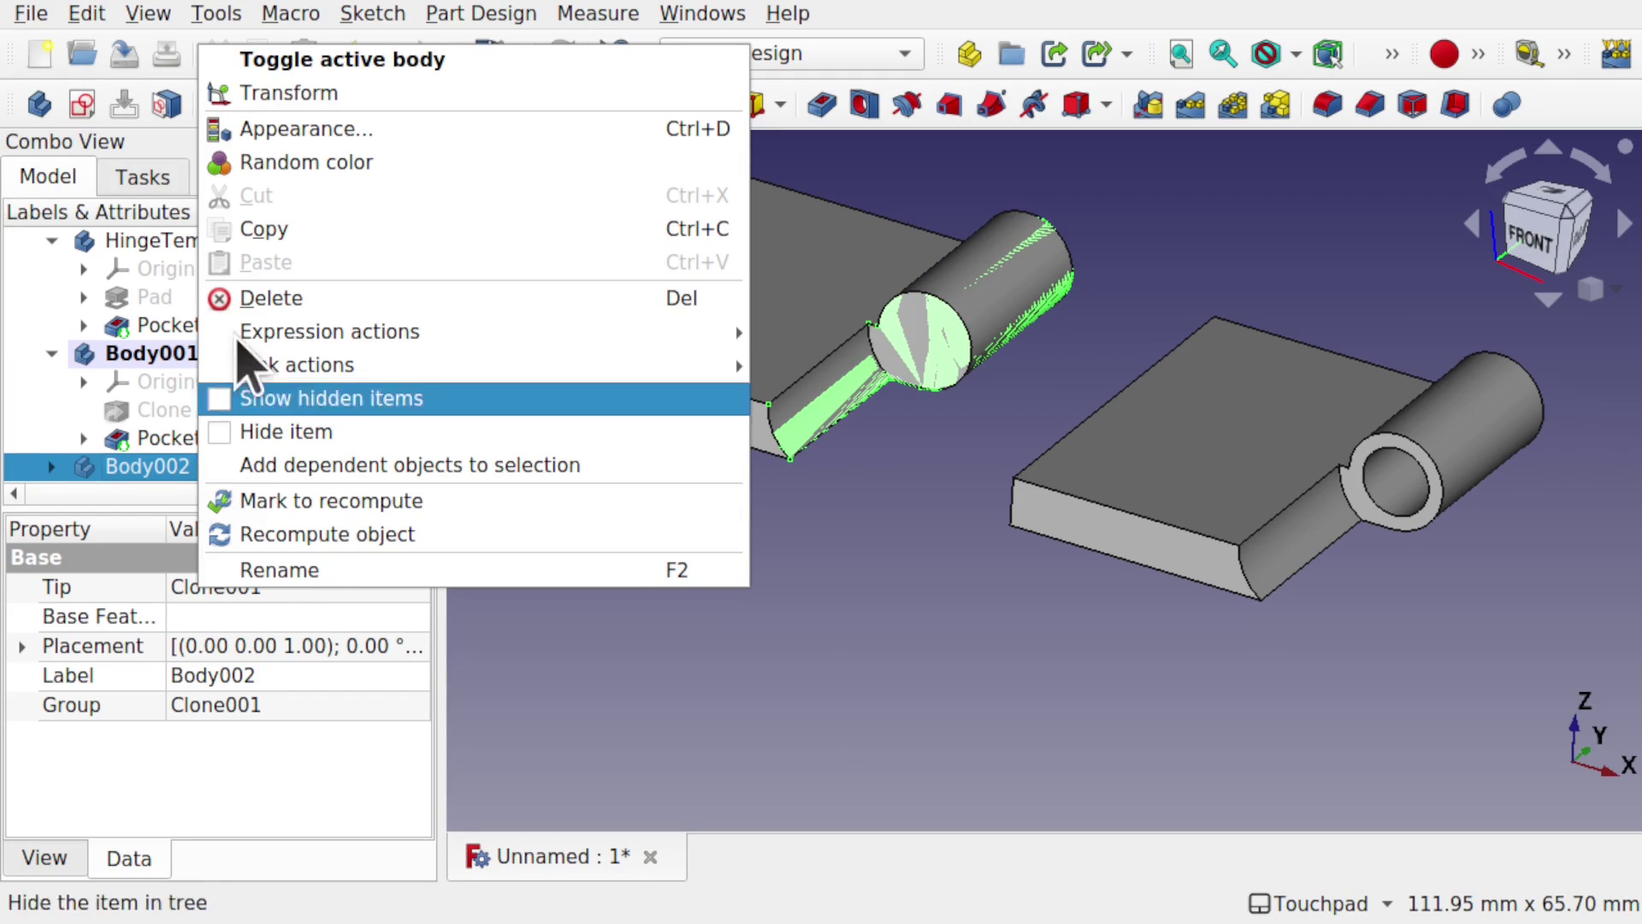
pyautogui.click(400, 94)
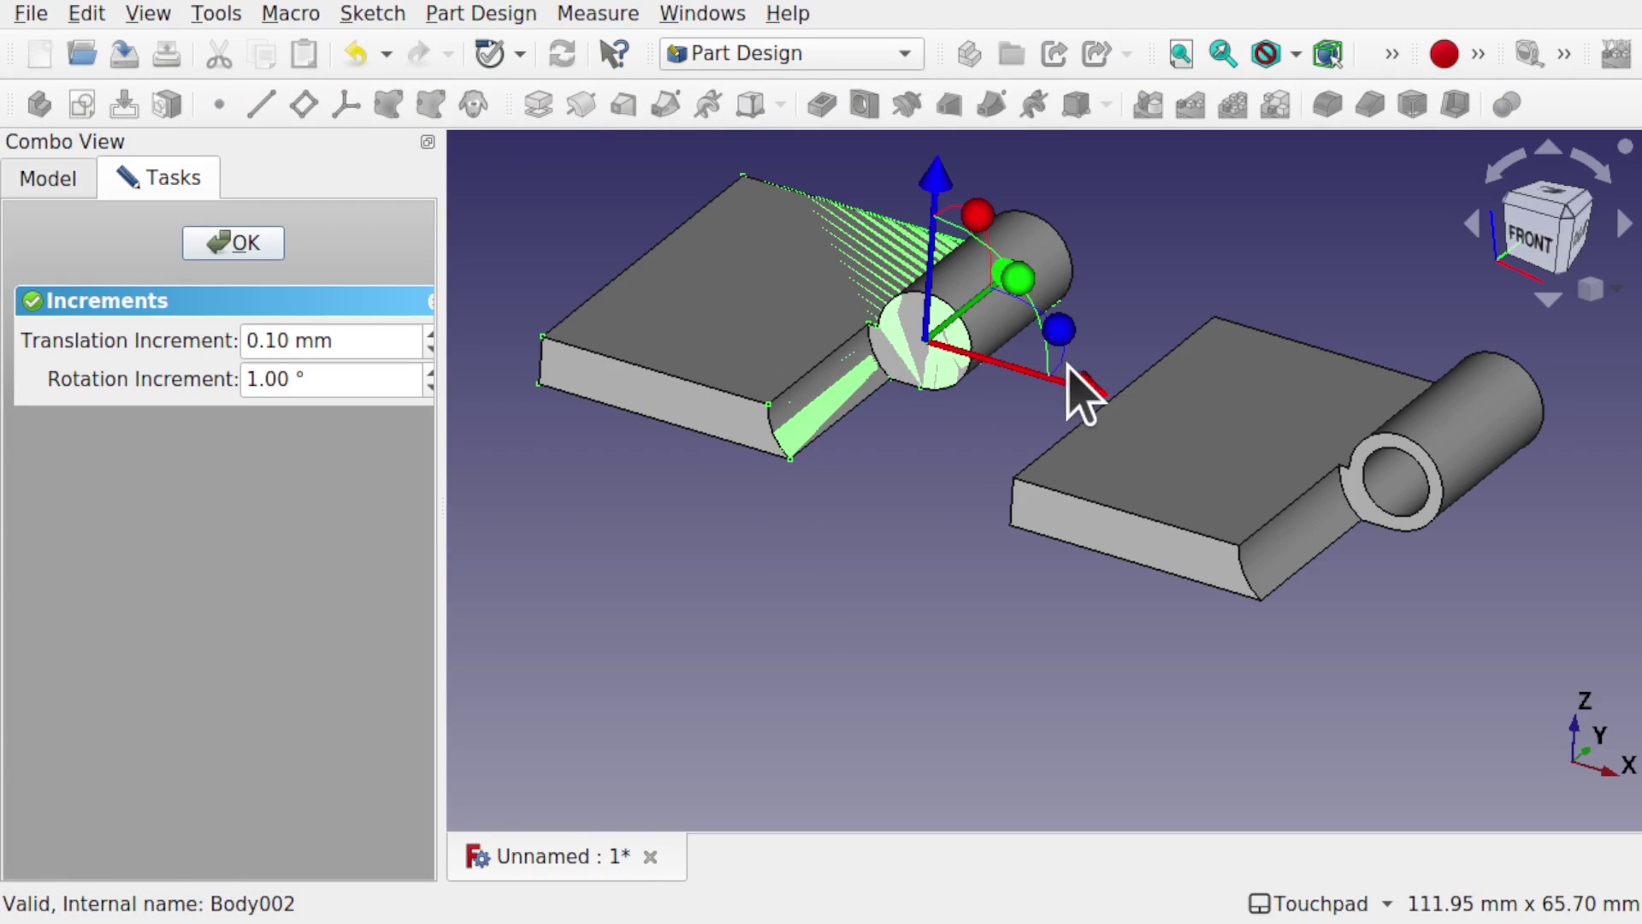
pyautogui.moveTo(1081, 376)
pyautogui.mouseDown()
pyautogui.moveTo(1321, 500)
pyautogui.moveTo(1267, 389)
pyautogui.moveTo(1101, 516)
pyautogui.moveTo(1276, 454)
pyautogui.moveTo(1334, 325)
pyautogui.moveTo(1008, 539)
pyautogui.moveTo(1235, 473)
pyautogui.moveTo(1297, 294)
pyautogui.moveTo(1073, 526)
pyautogui.moveTo(1301, 386)
pyautogui.moveTo(1146, 500)
pyautogui.moveTo(1283, 414)
pyautogui.moveTo(1266, 355)
pyautogui.moveTo(890, 587)
pyautogui.mouseUp()
pyautogui.press('0')
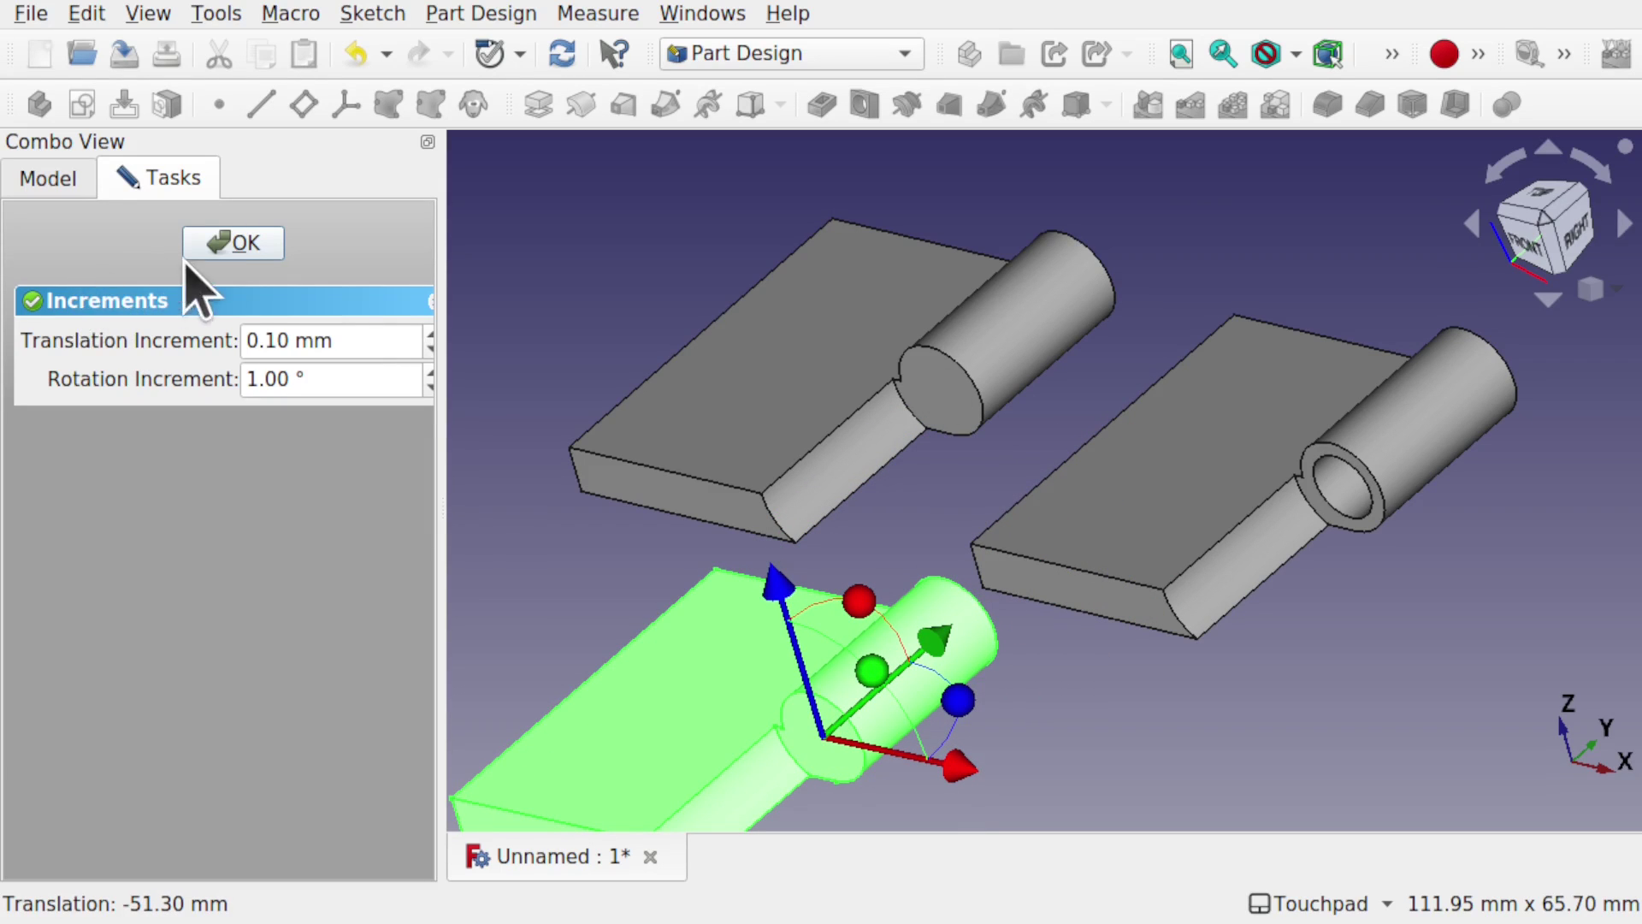
pyautogui.click(233, 243)
pyautogui.moveTo(880, 575); pyautogui.dragTo(1191, 502, button='middle')
pyautogui.click(1221, 550)
pyautogui.moveTo(1154, 564); pyautogui.dragTo(1250, 542, button='middle')
pyautogui.click(1265, 392)
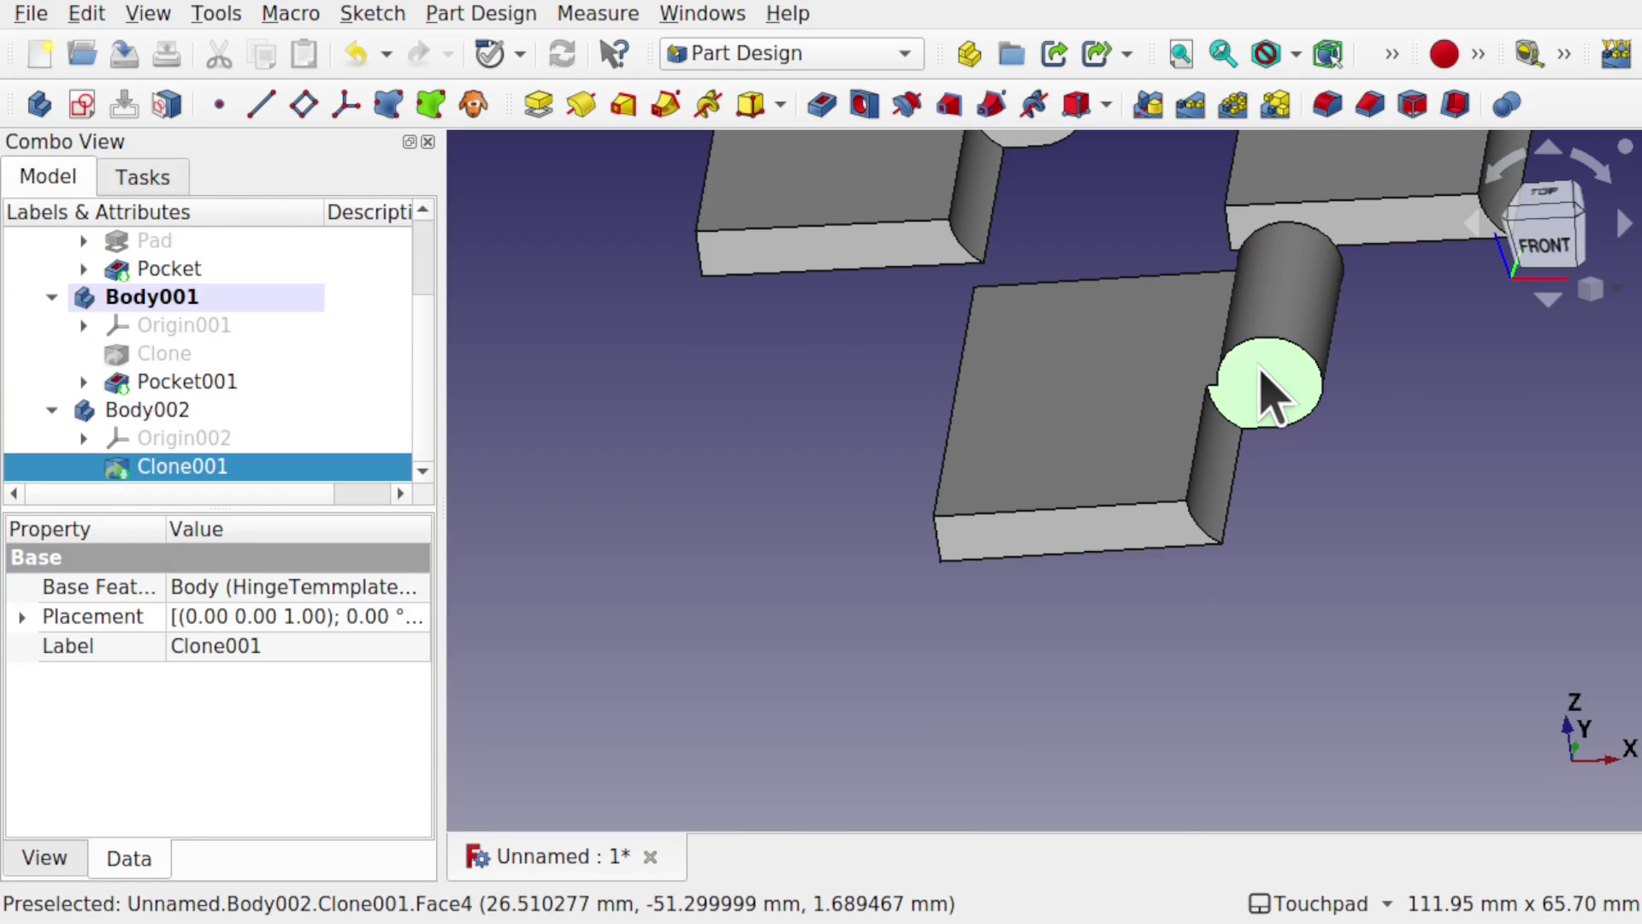
pyautogui.click(82, 105)
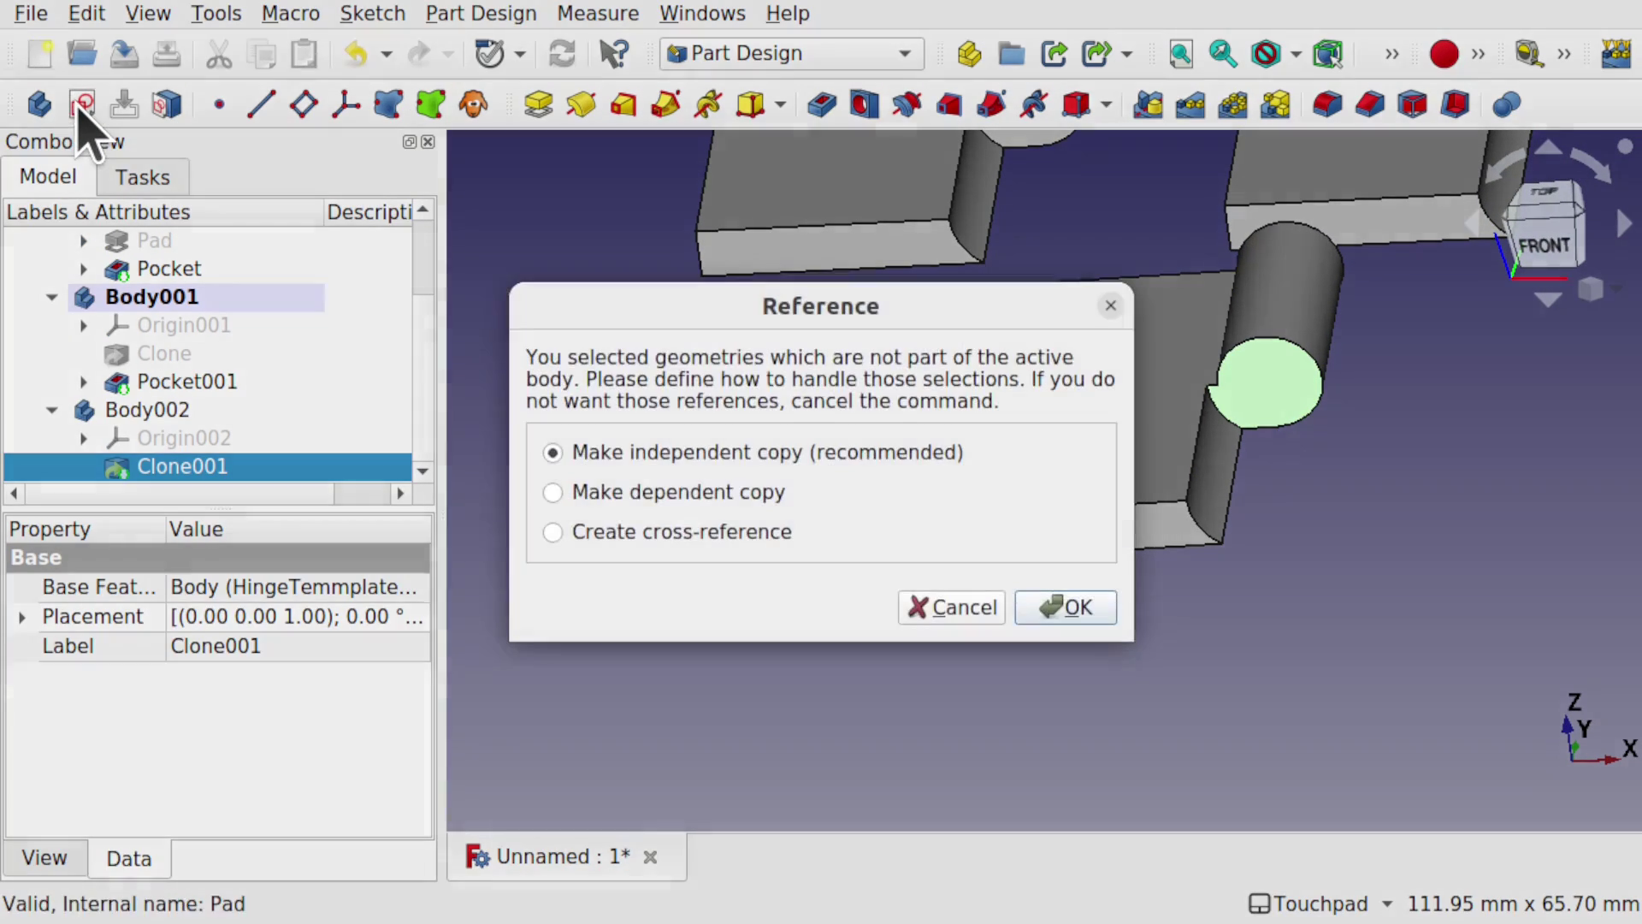
pyautogui.click(965, 609)
# Step: Make Body002 the active body and create a sketch on the round front end face of its barrel
pyautogui.click(165, 412)
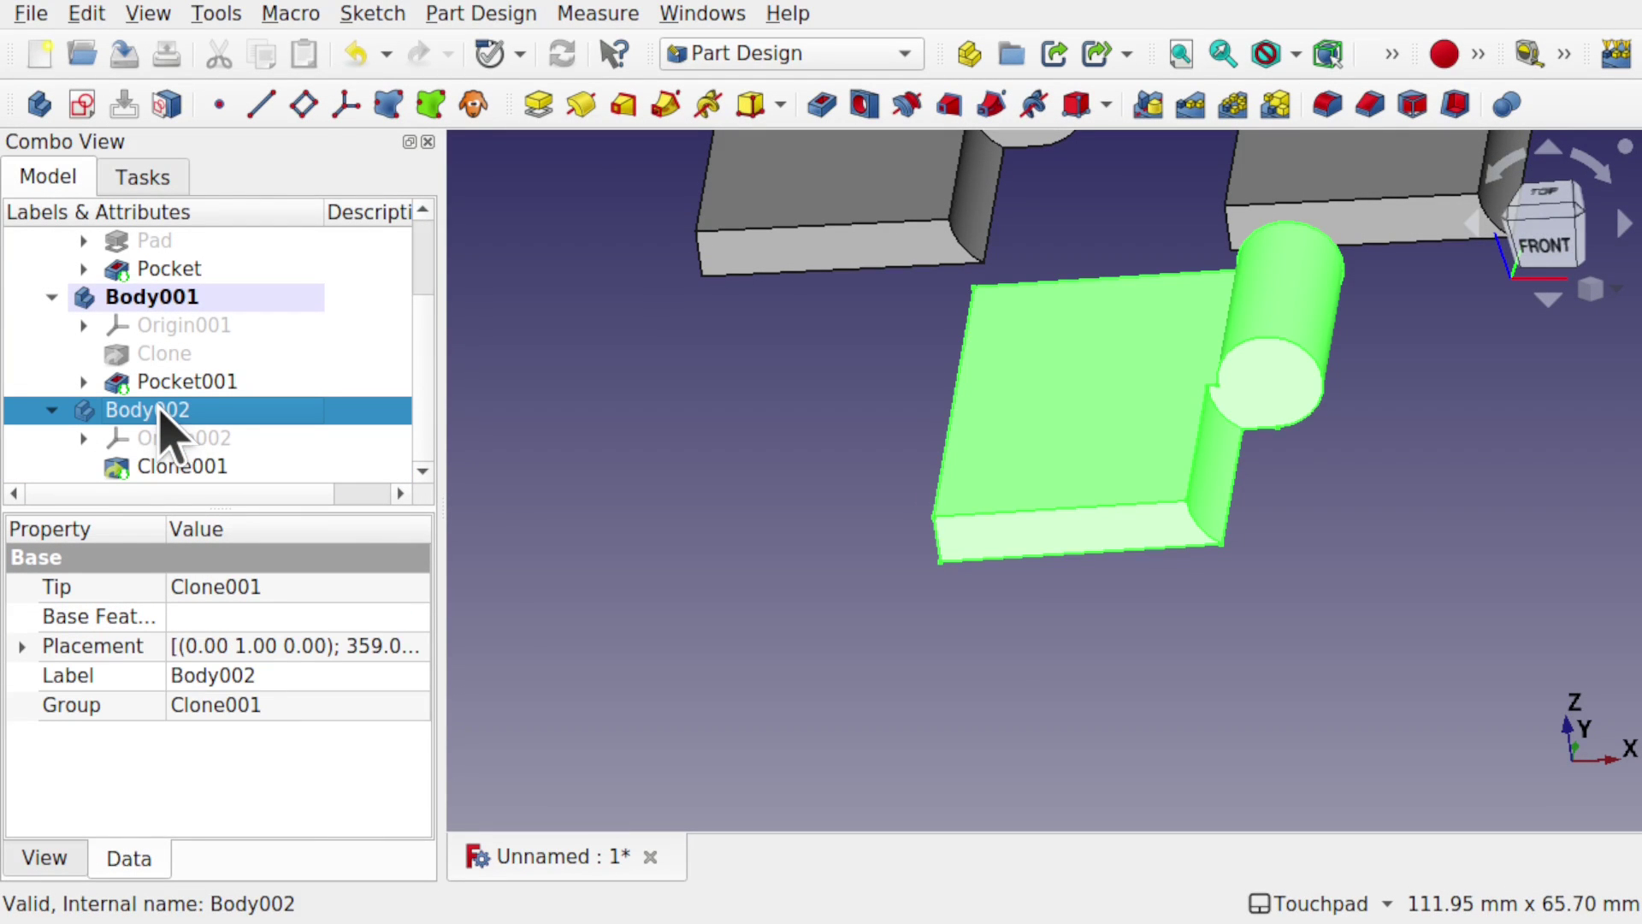
pyautogui.doubleClick(161, 410)
pyautogui.click(171, 438)
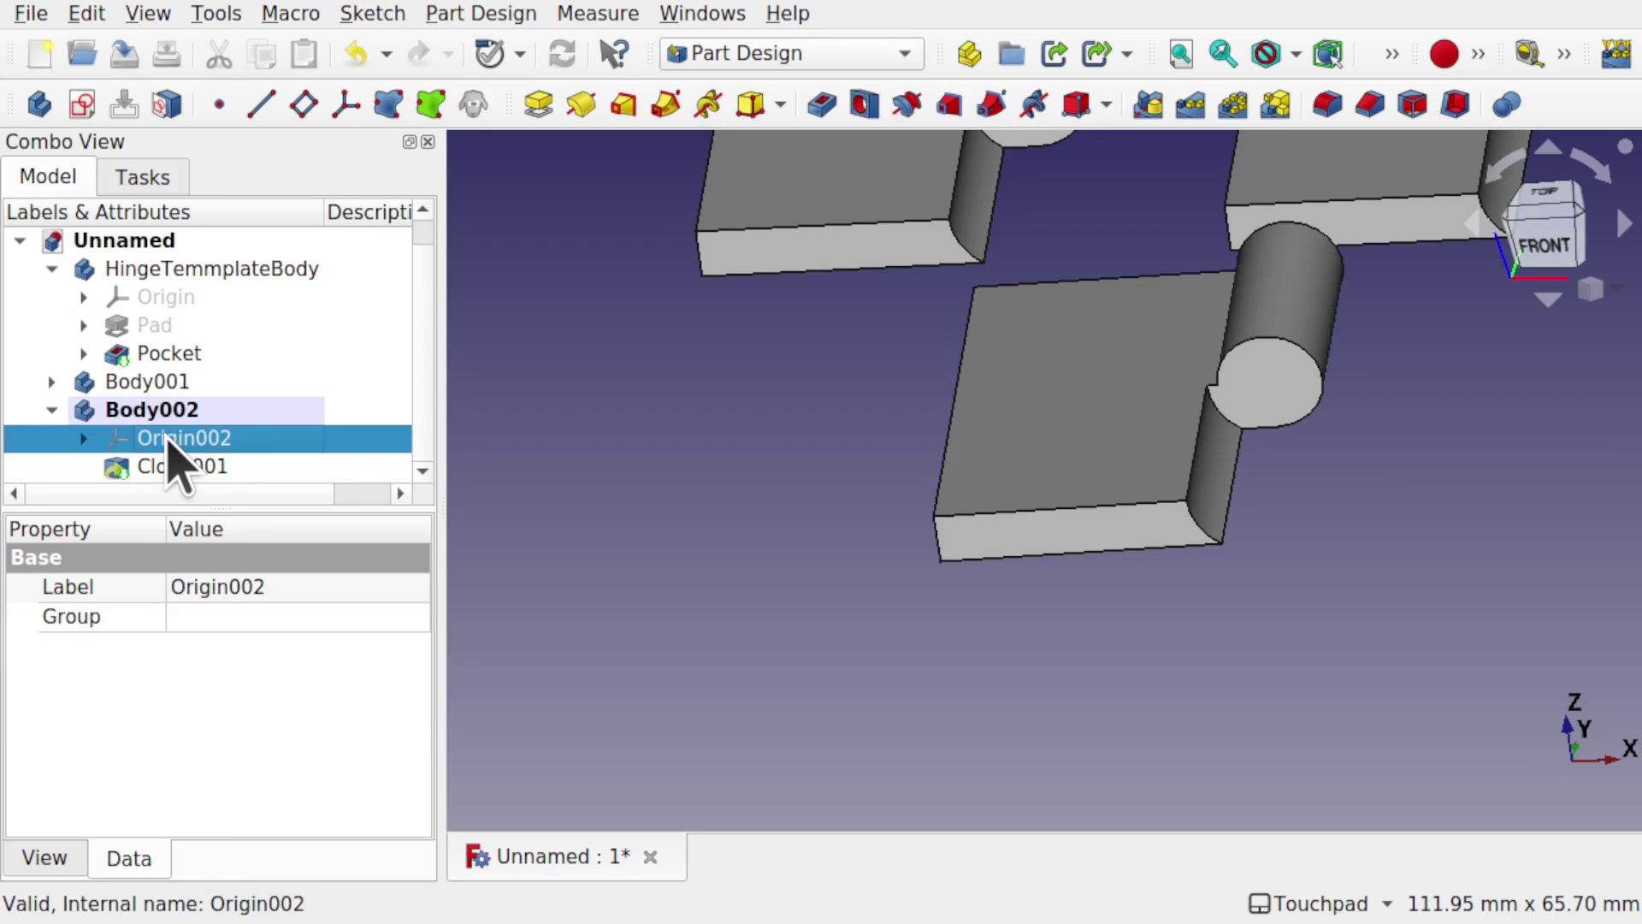
pyautogui.click(725, 603)
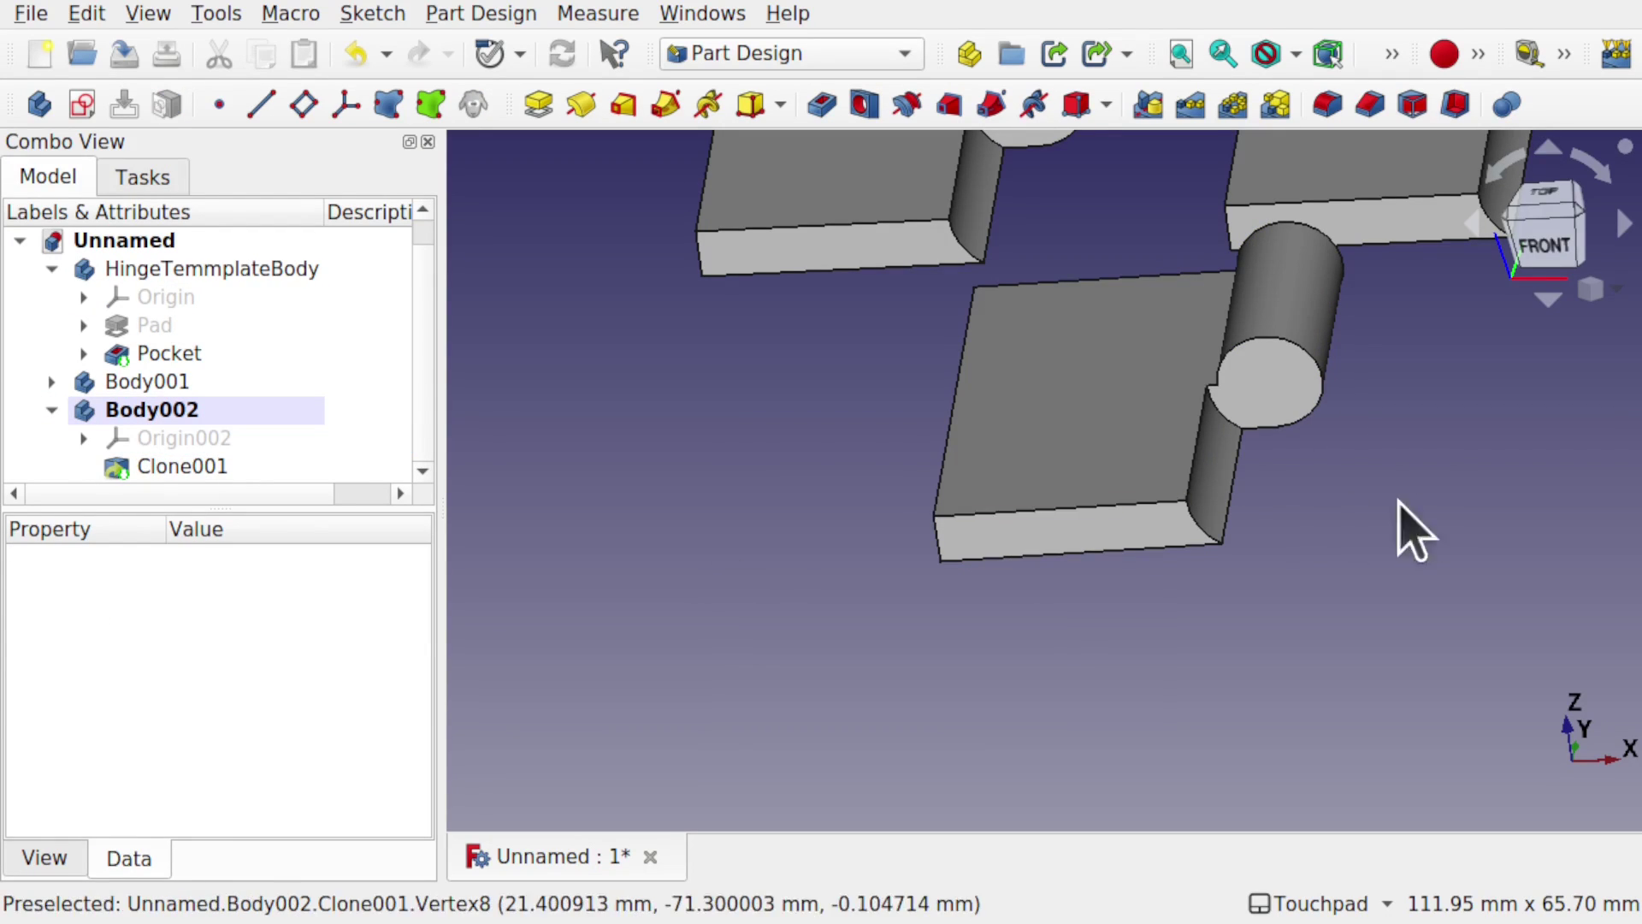
pyautogui.click(82, 105)
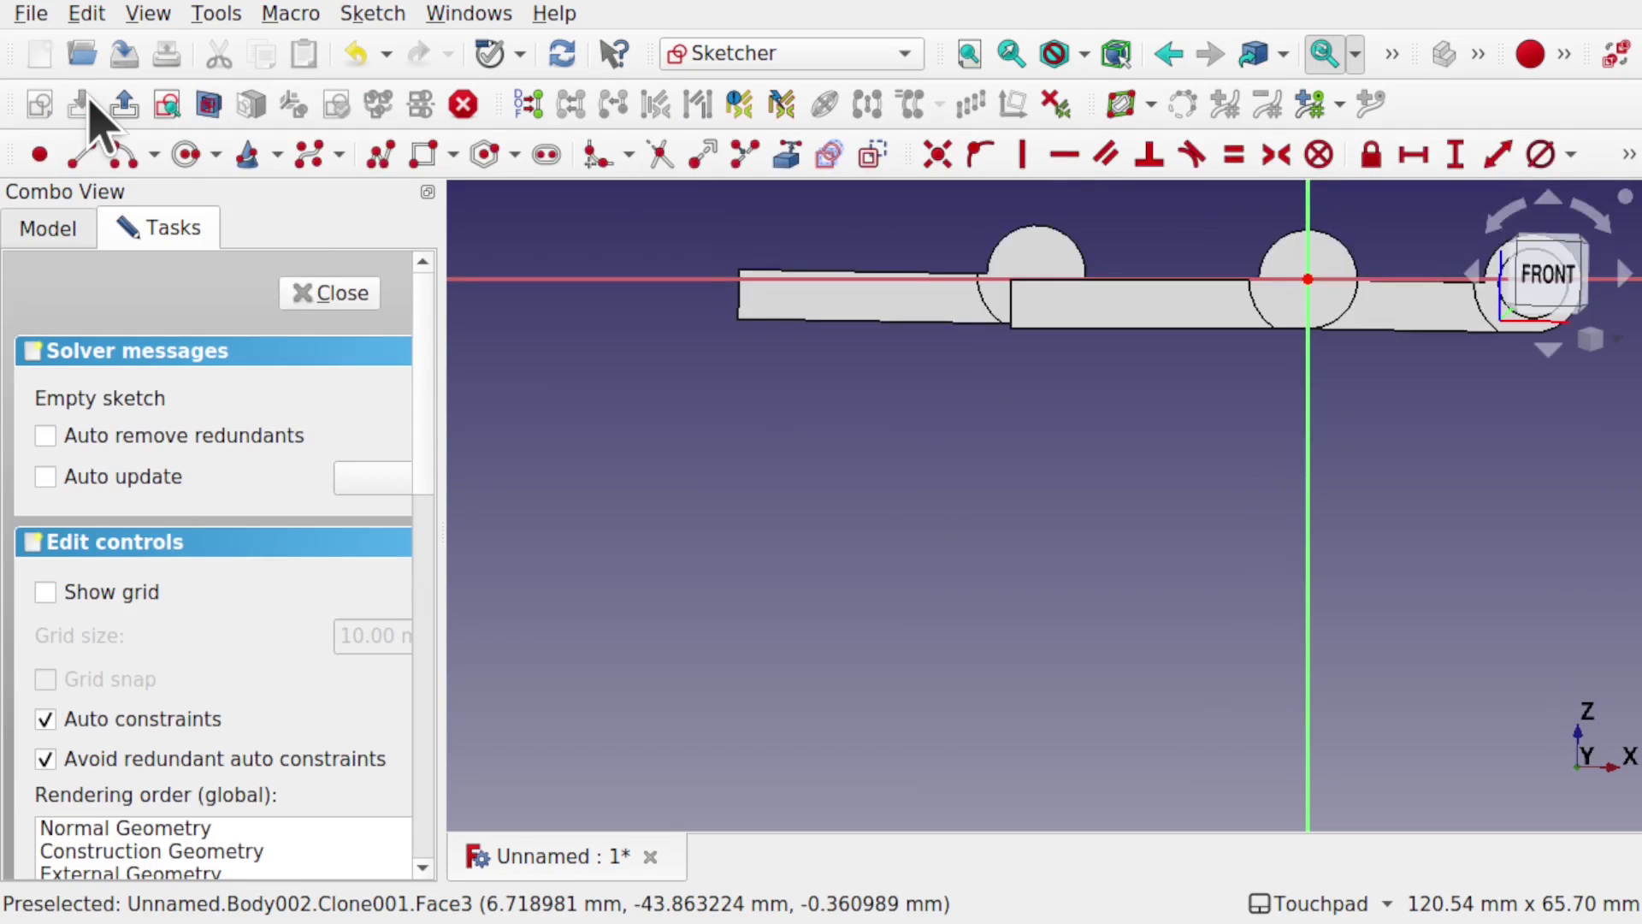
# Step: Sketch a circle centred on the origin with a 6 mm diameter constraint and close the sketch
pyautogui.moveTo(1191, 275)
pyautogui.keyDown('alt'); pyautogui.mouseDown()
pyautogui.moveTo(1075, 323)
pyautogui.moveTo(1180, 393)
pyautogui.moveTo(1220, 298)
pyautogui.moveTo(1334, 400)
pyautogui.moveTo(1363, 370)
pyautogui.moveTo(1118, 367)
pyautogui.mouseUp(); pyautogui.keyUp('alt')
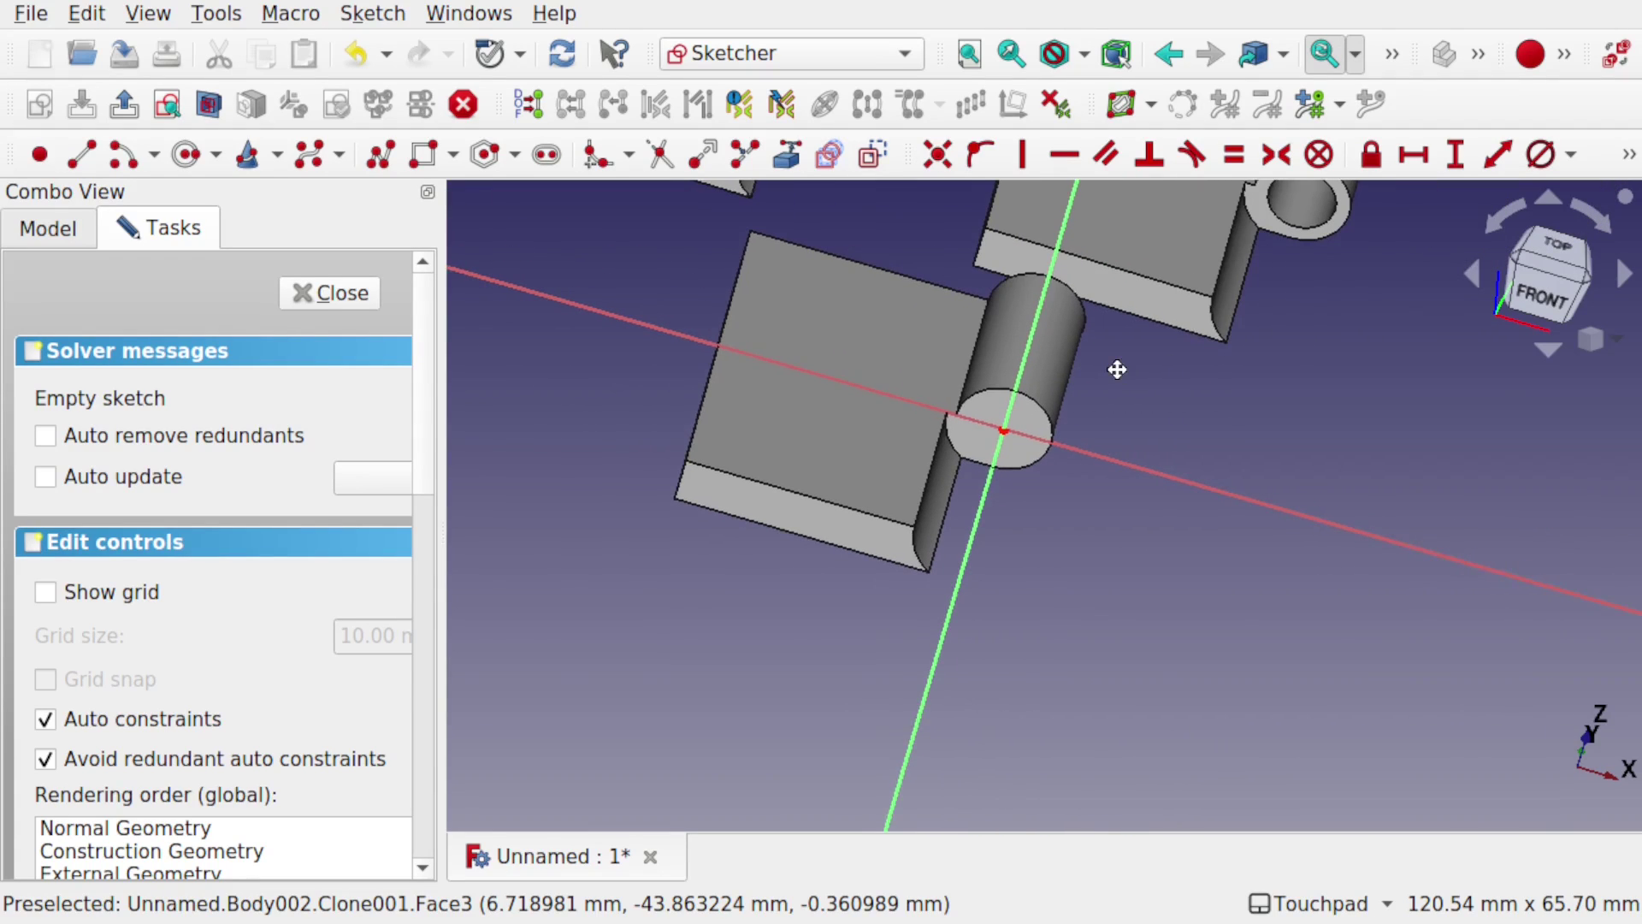
pyautogui.click(186, 156)
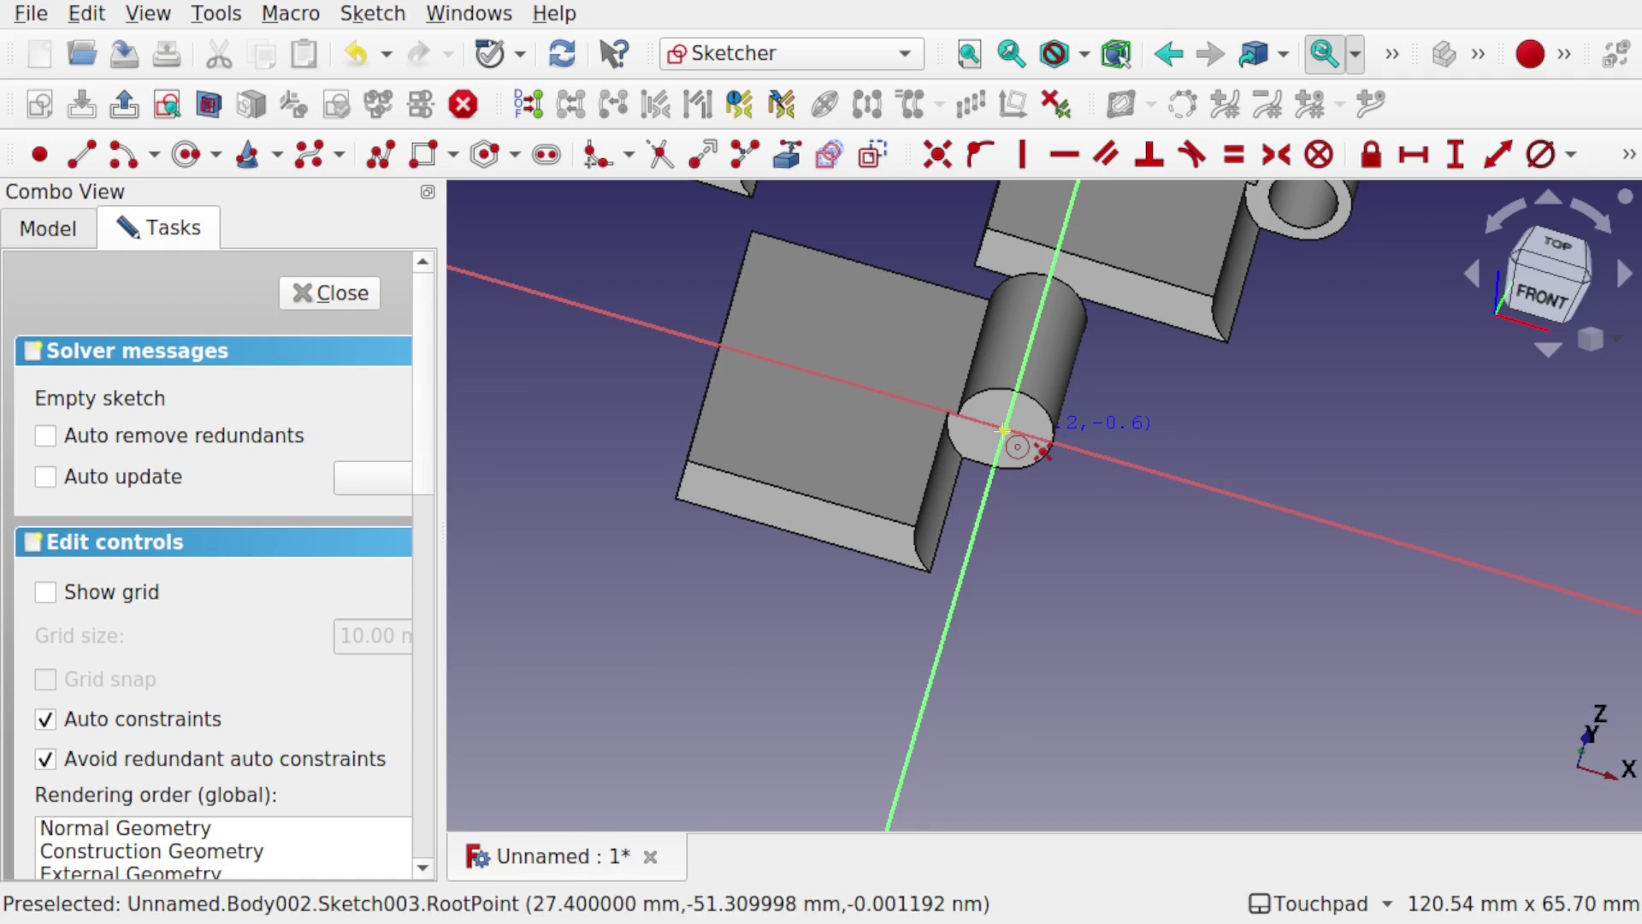
pyautogui.click(1004, 428)
pyautogui.click(1026, 448)
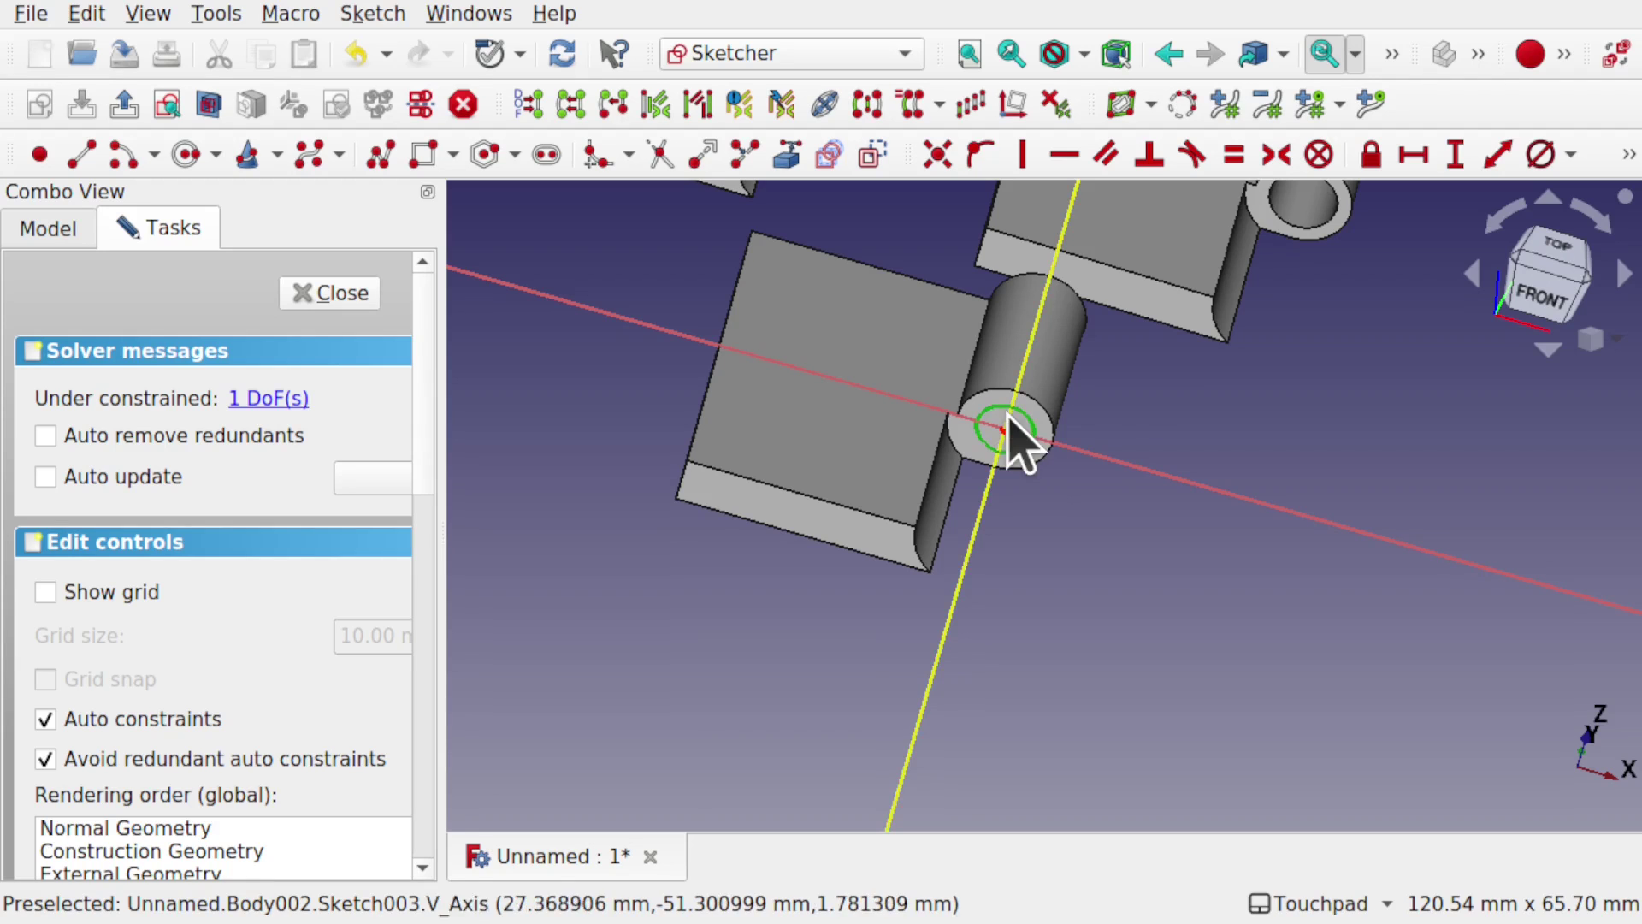
pyautogui.click(1541, 154)
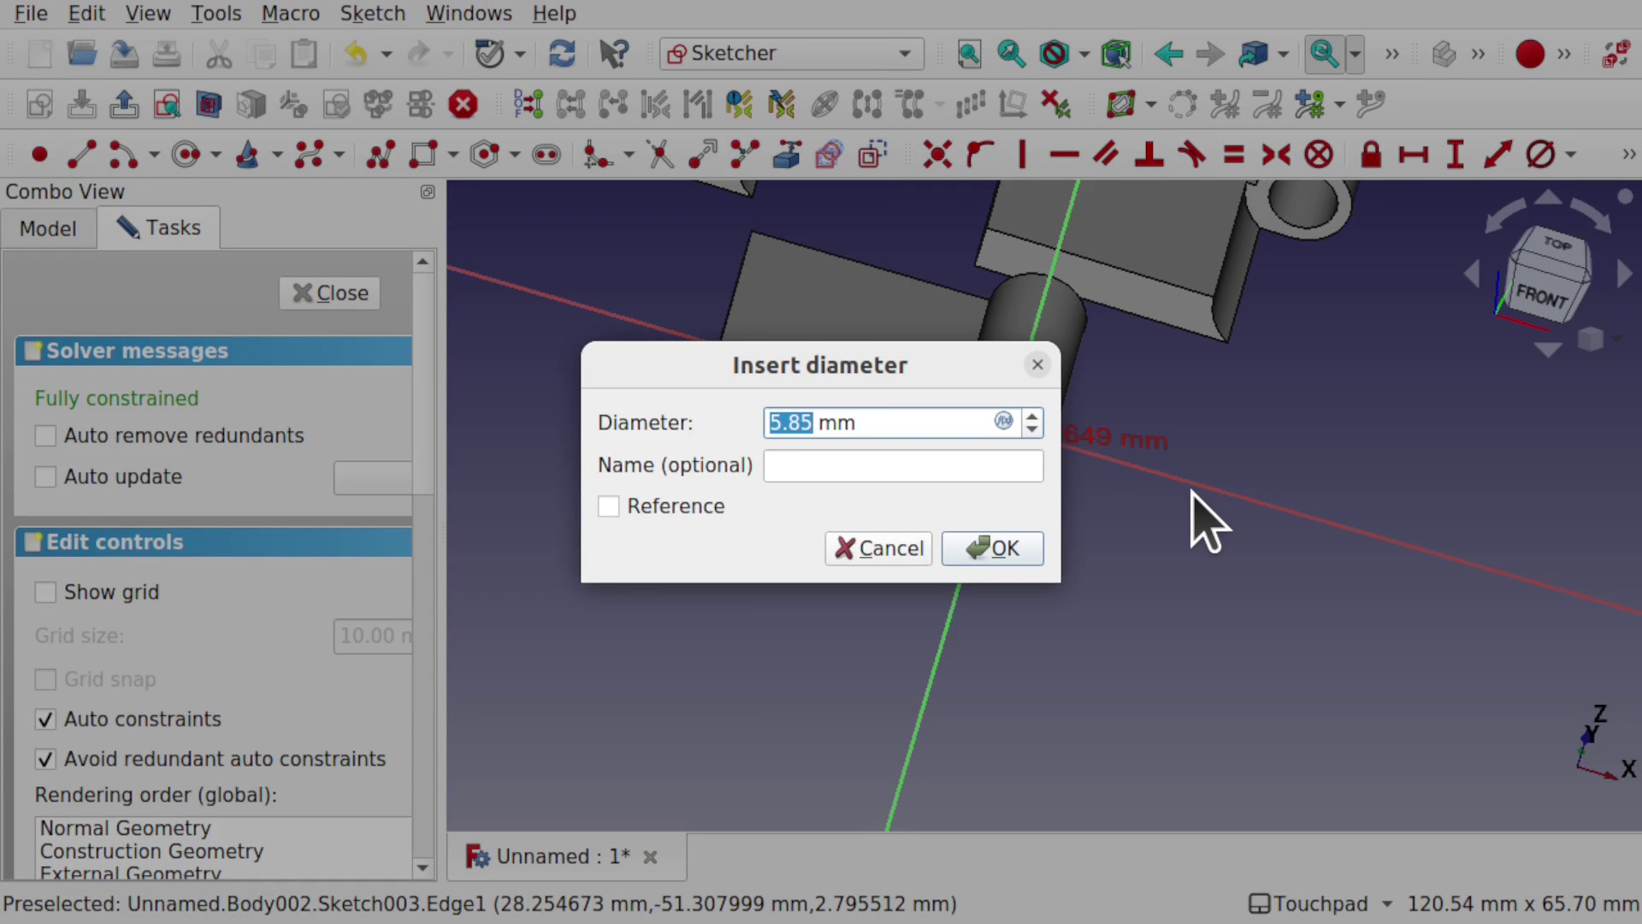
pyautogui.press('Return')
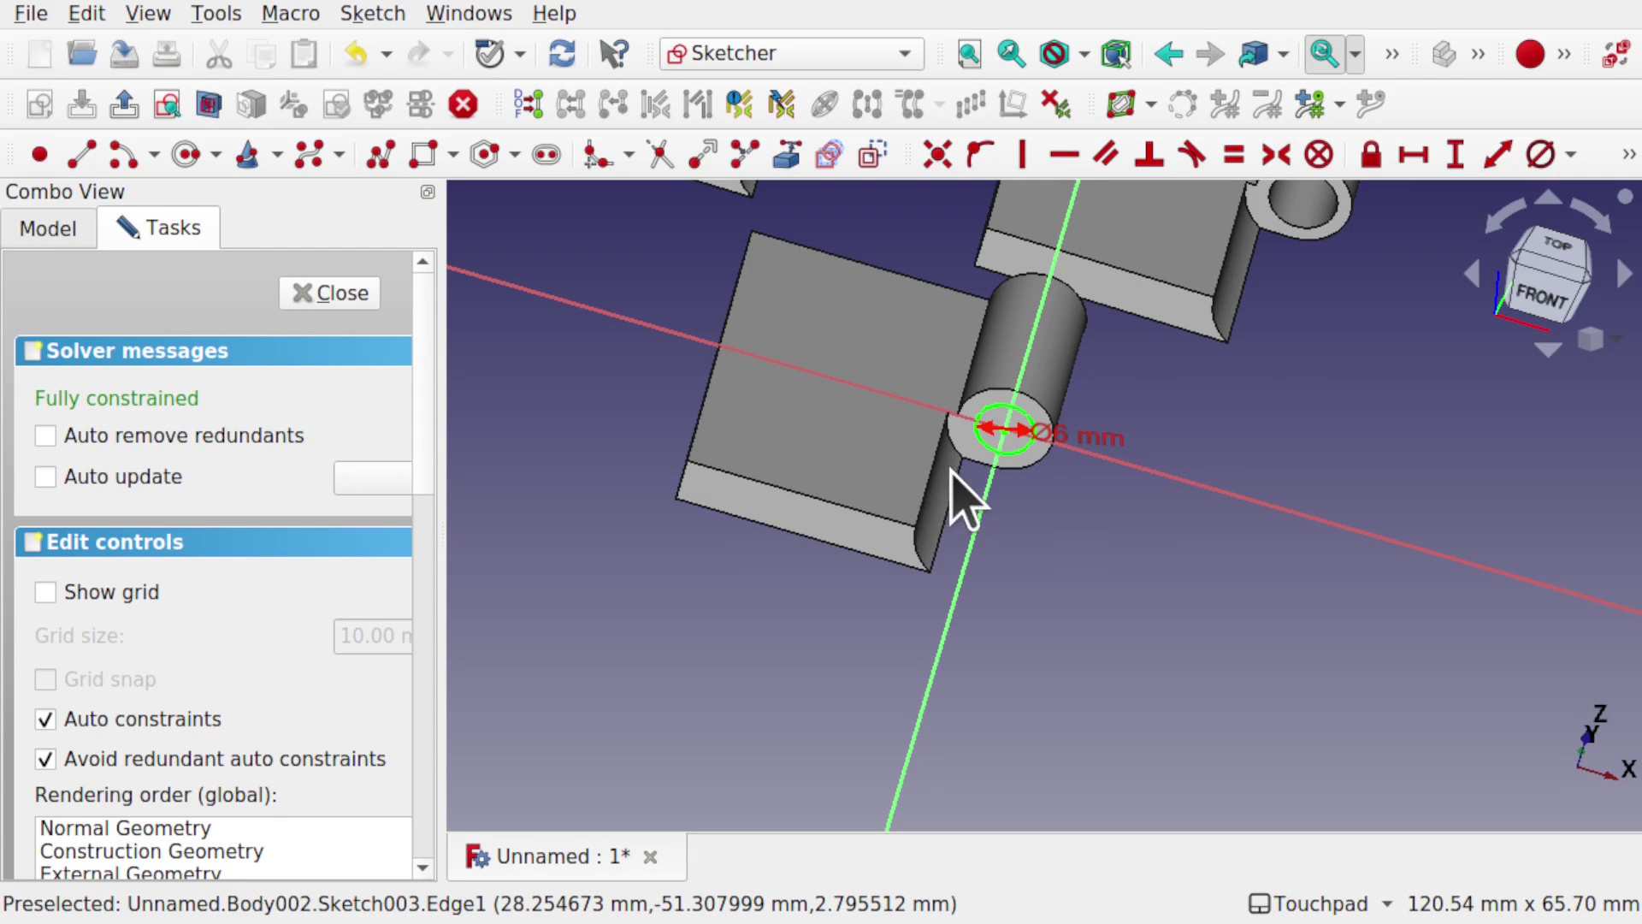
pyautogui.click(331, 292)
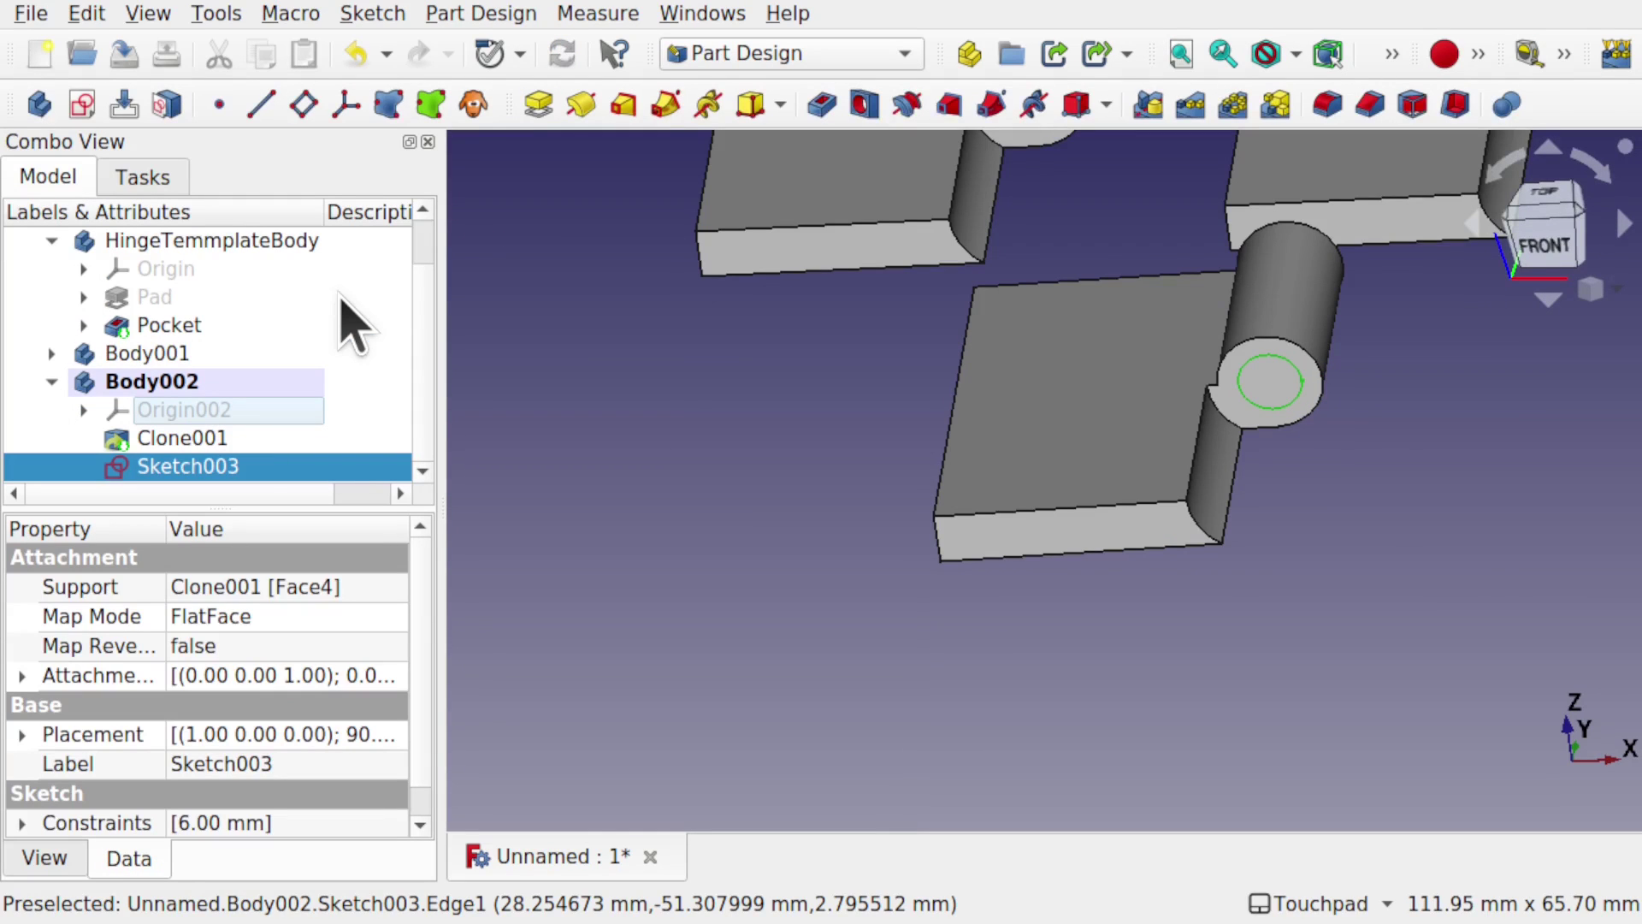
# Step: Pad the pin circle sketch outward from the barrel's end face with a length of 15 mm
pyautogui.click(538, 104)
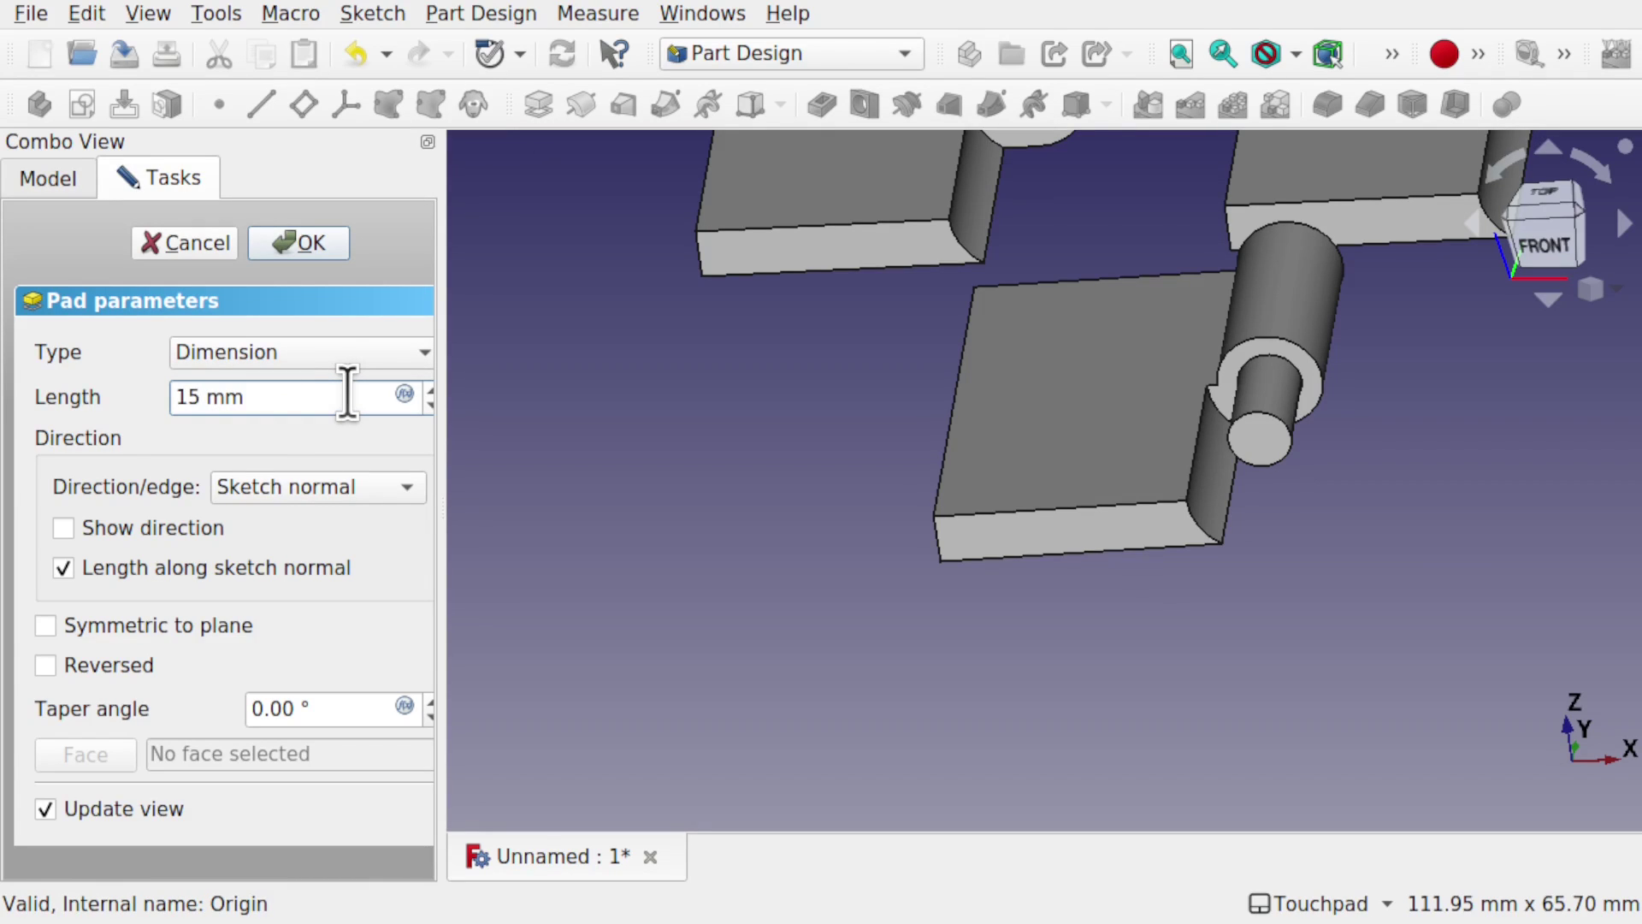
pyautogui.press('Return')
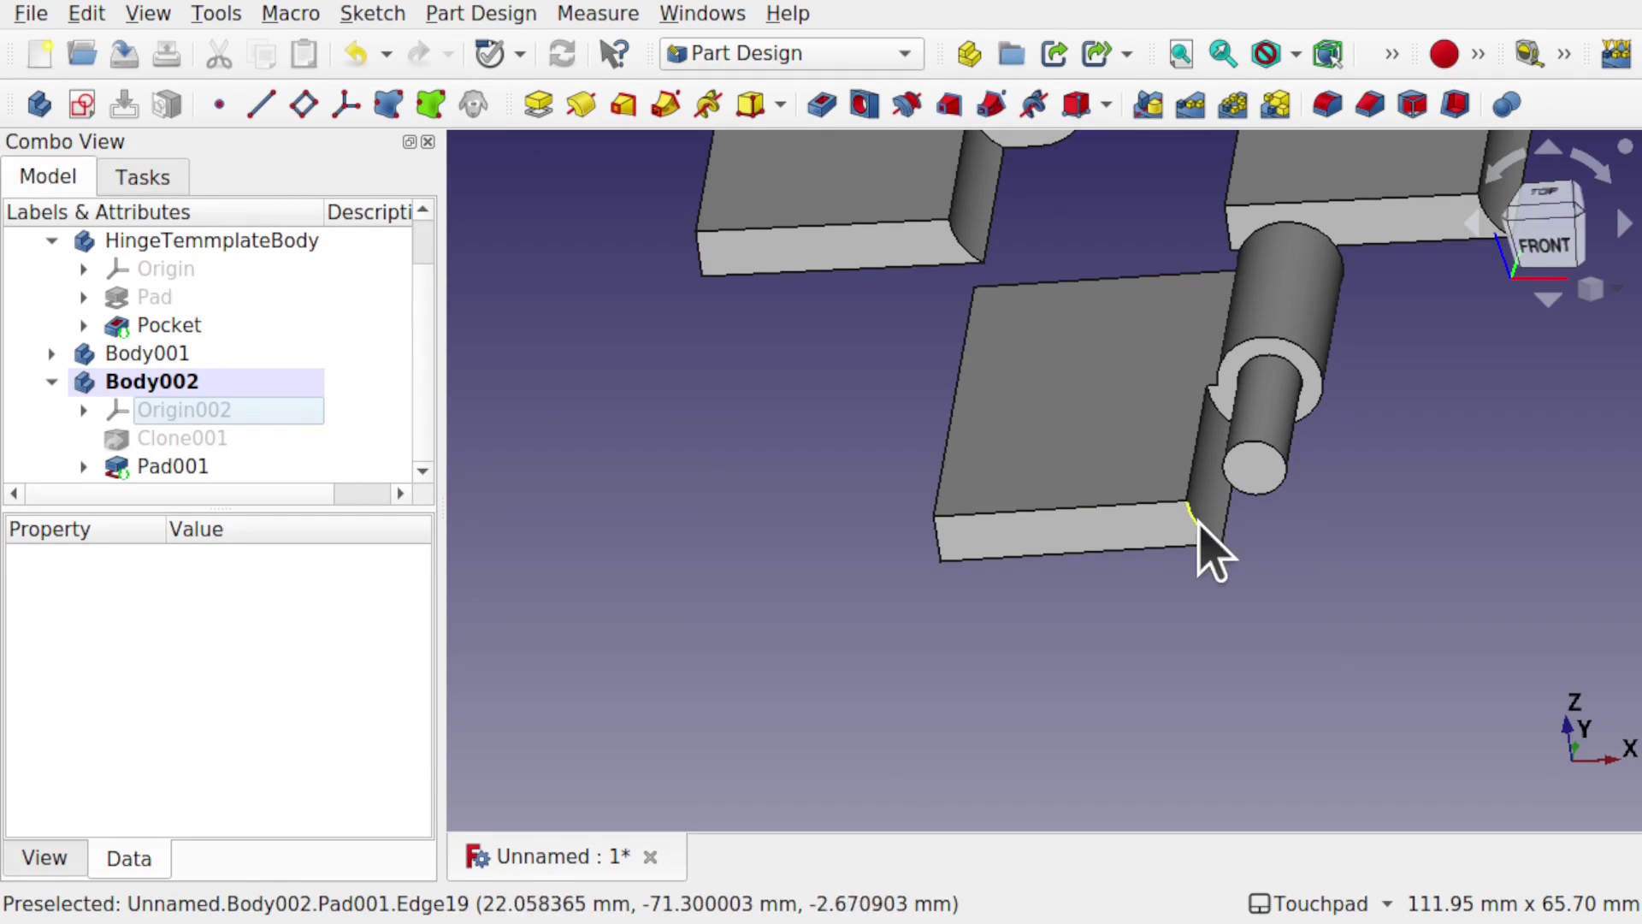
pyautogui.keyDown('alt'); pyautogui.moveTo(1143, 561); pyautogui.dragTo(1053, 606); pyautogui.keyUp('alt')
pyautogui.keyDown('alt'); pyautogui.moveTo(1364, 322); pyautogui.dragTo(1072, 557); pyautogui.keyUp('alt')
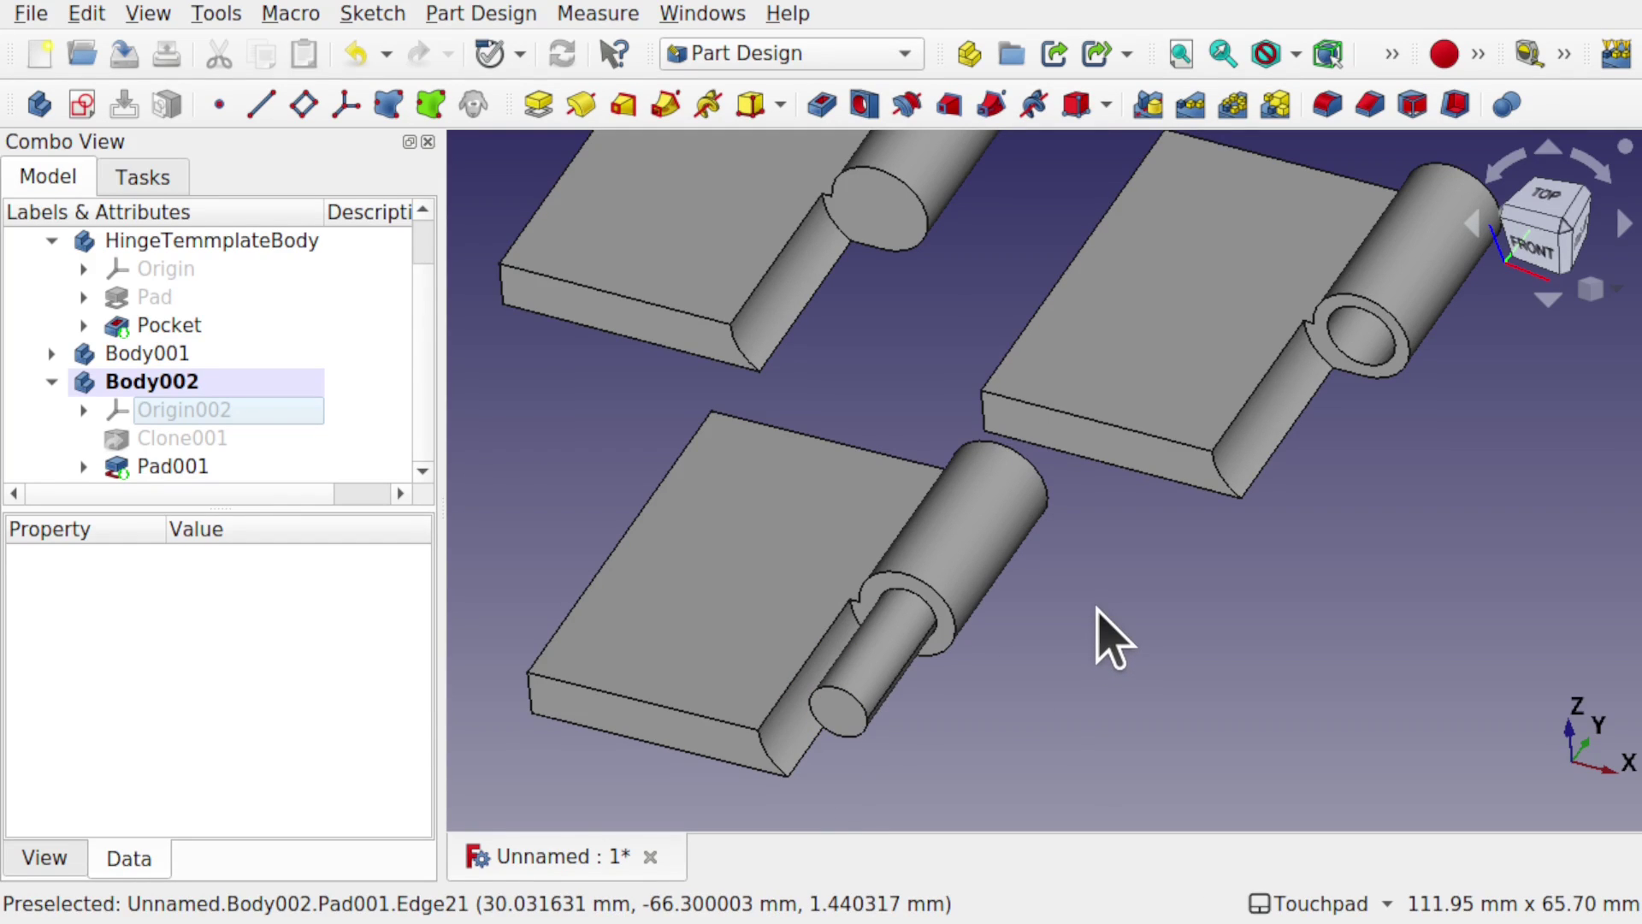
pyautogui.scroll(-3, 1111, 637)
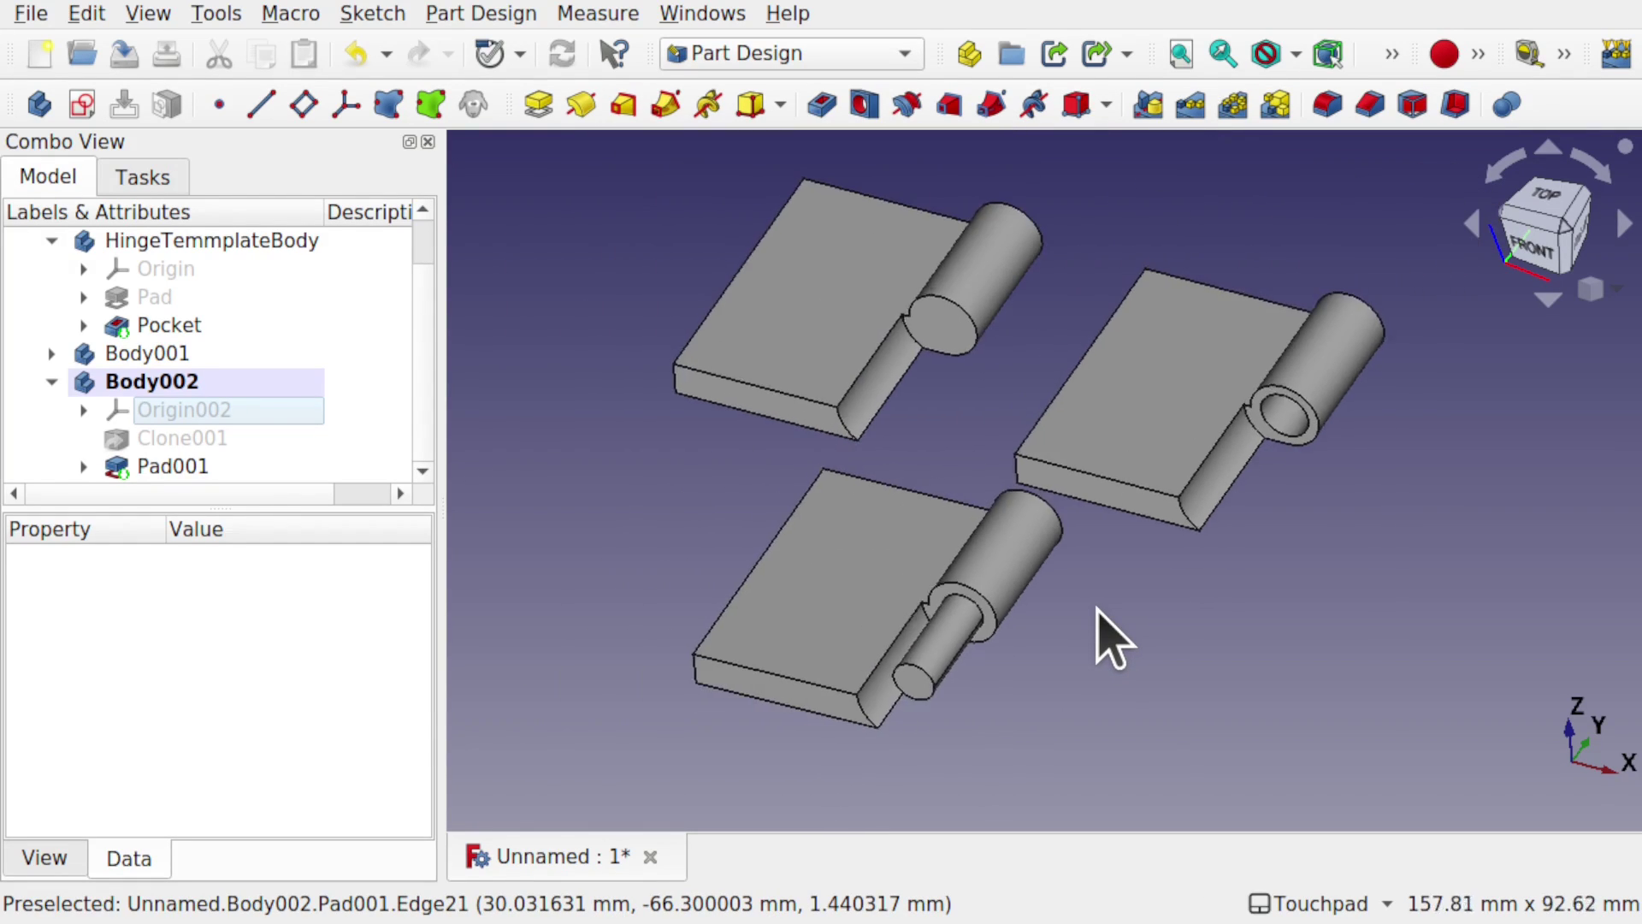
# Step: Rename Body001, the clone with the pin hole, to FemaleHingeClone
pyautogui.click(842, 359)
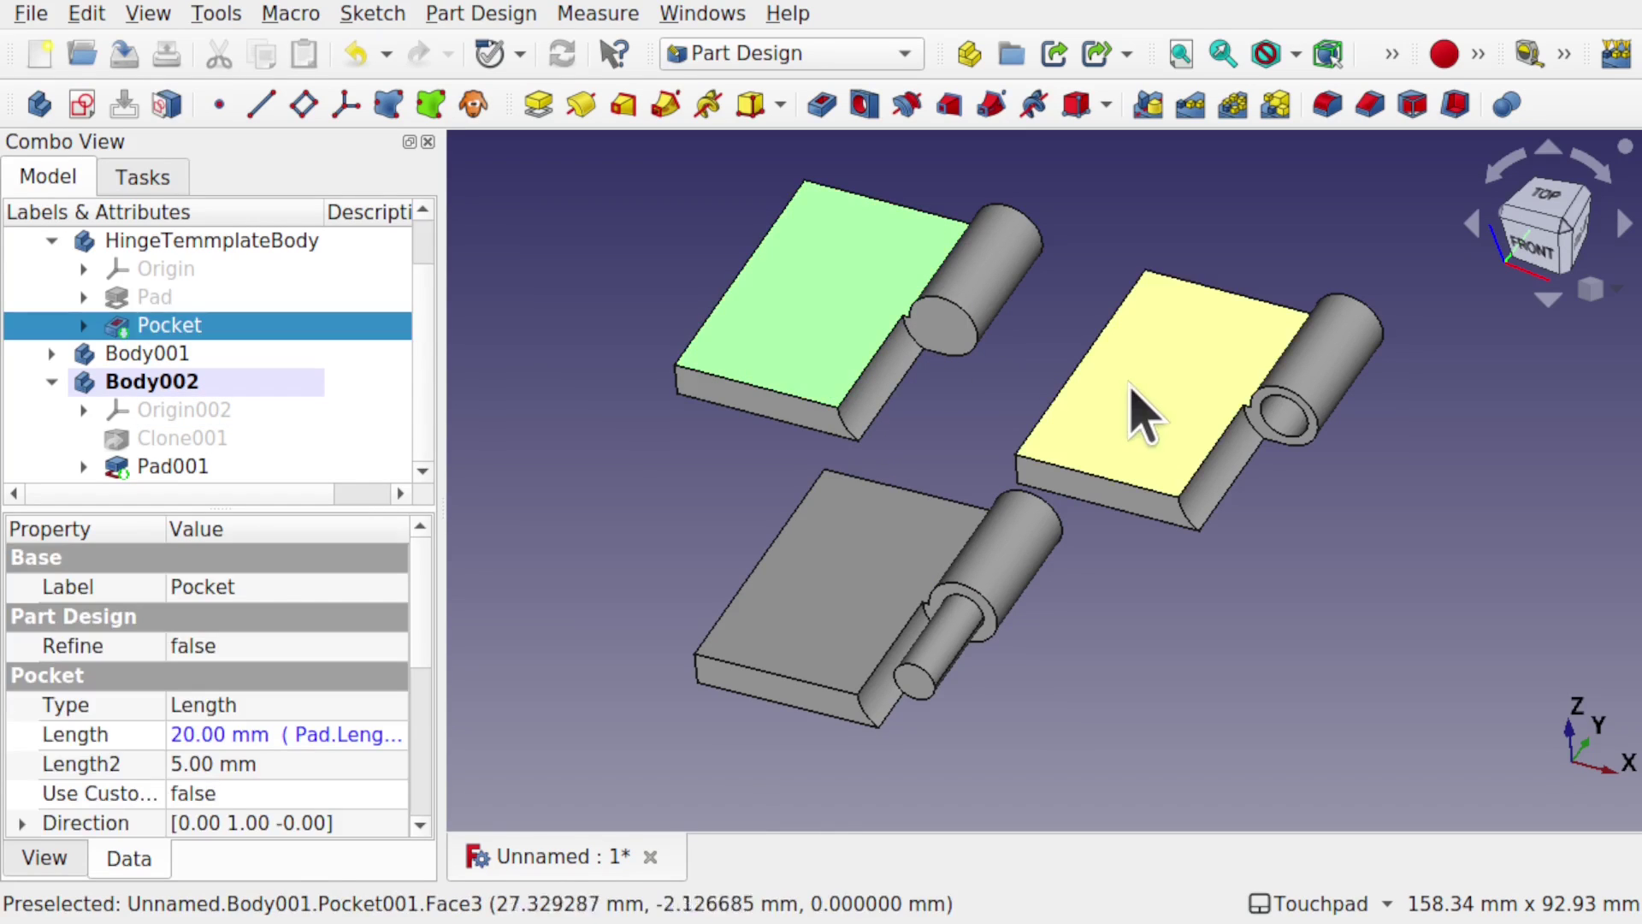
pyautogui.click(1136, 413)
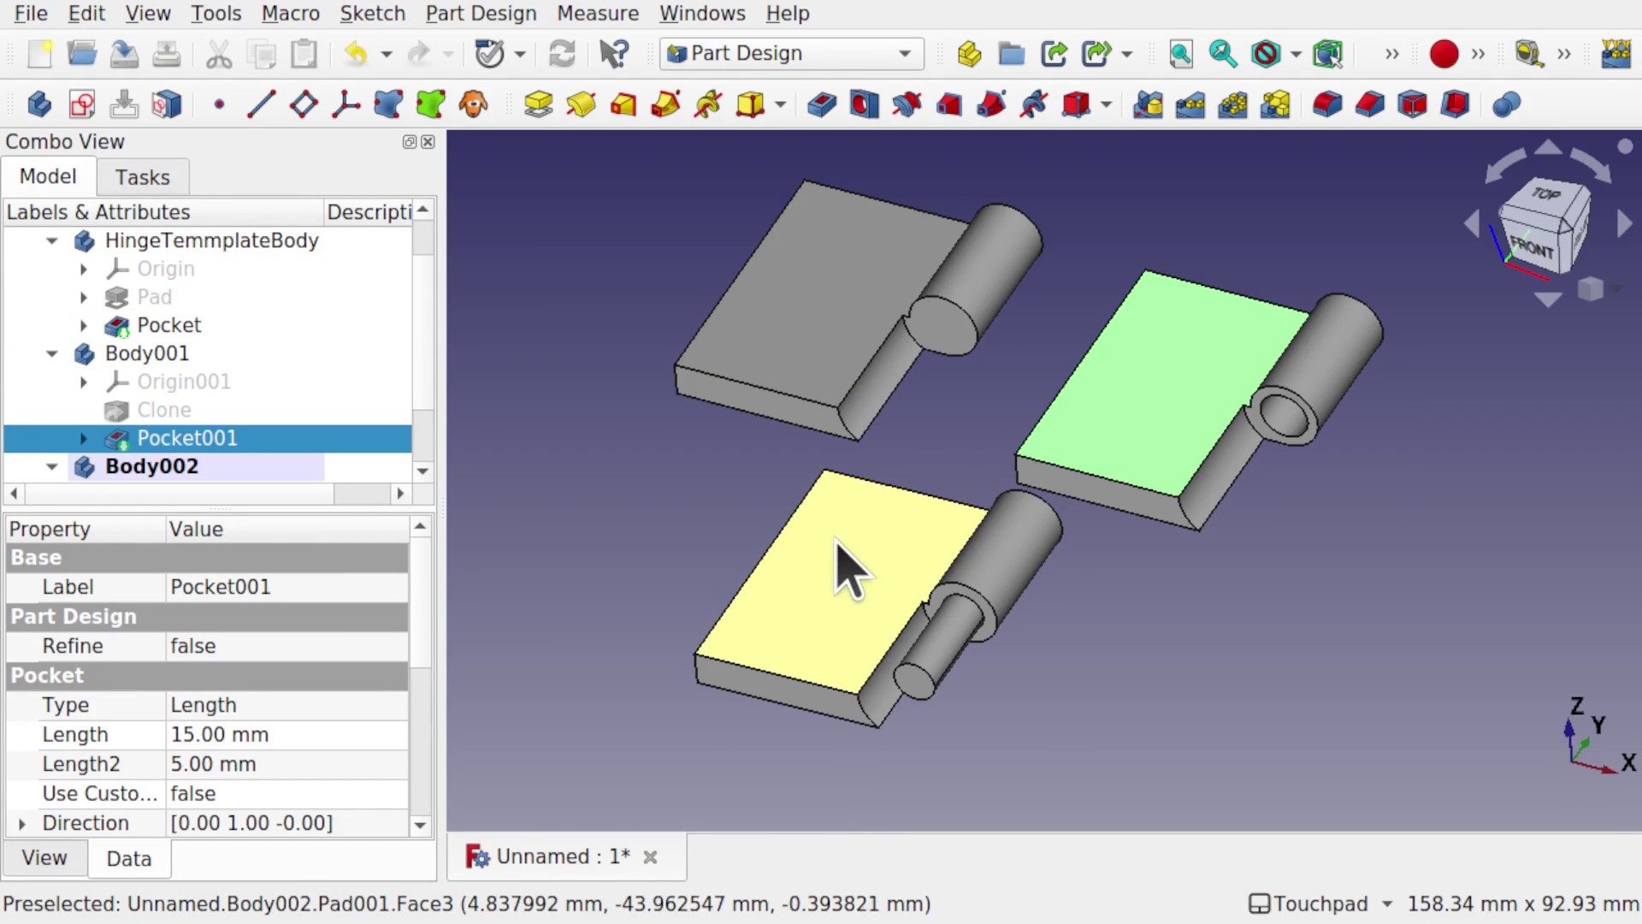
pyautogui.click(147, 354)
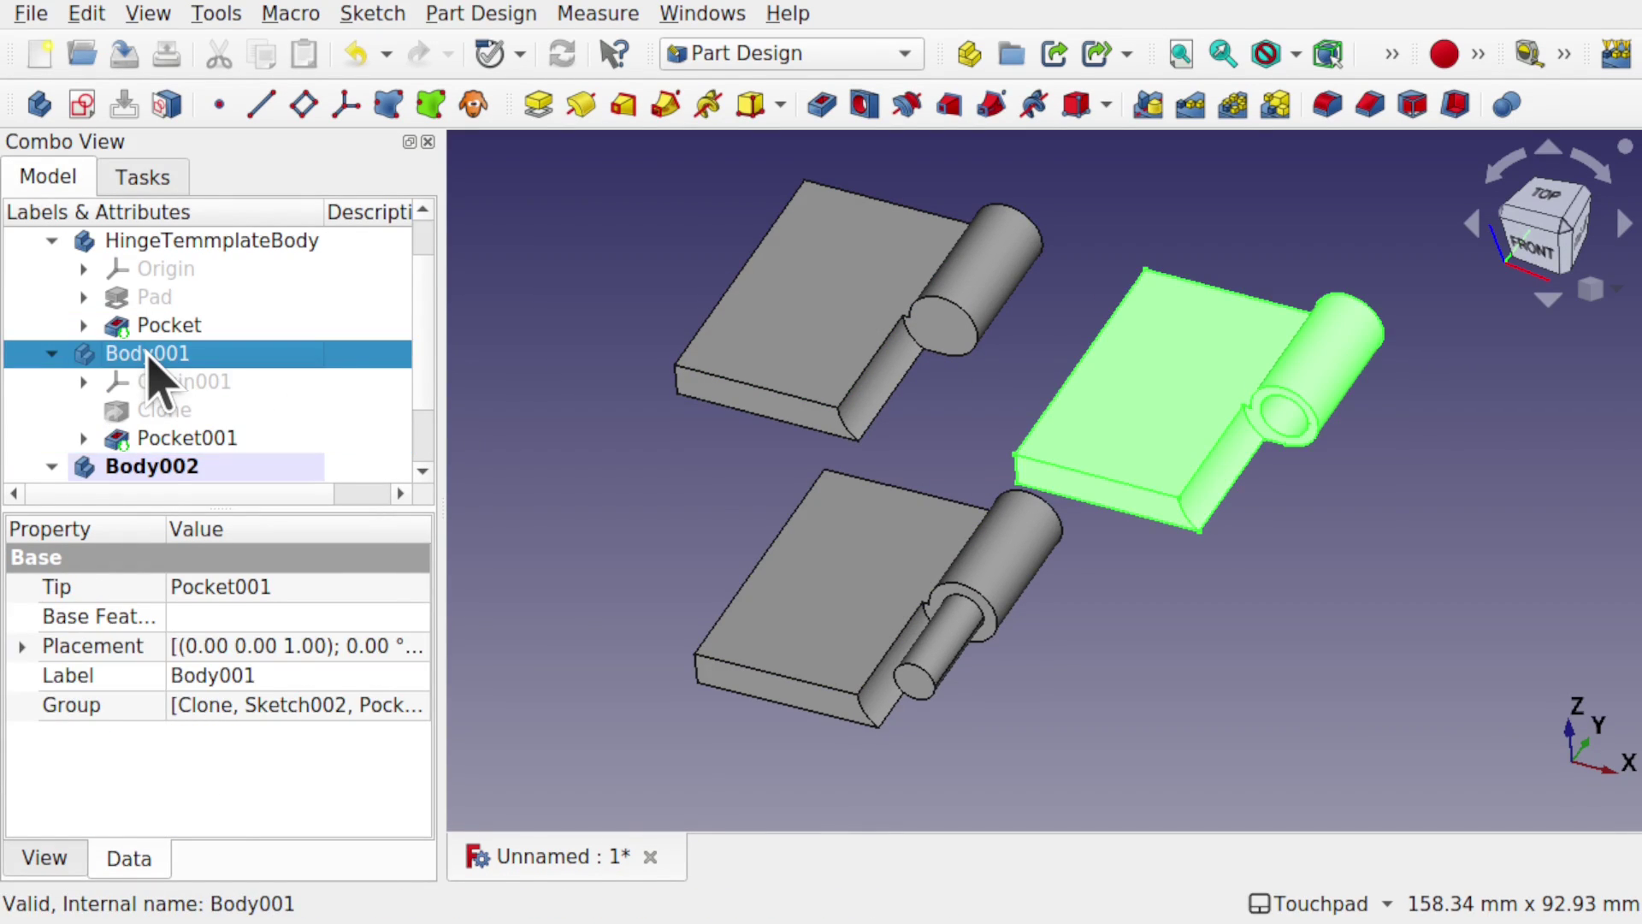
pyautogui.rightClick(147, 355)
pyautogui.click(363, 876)
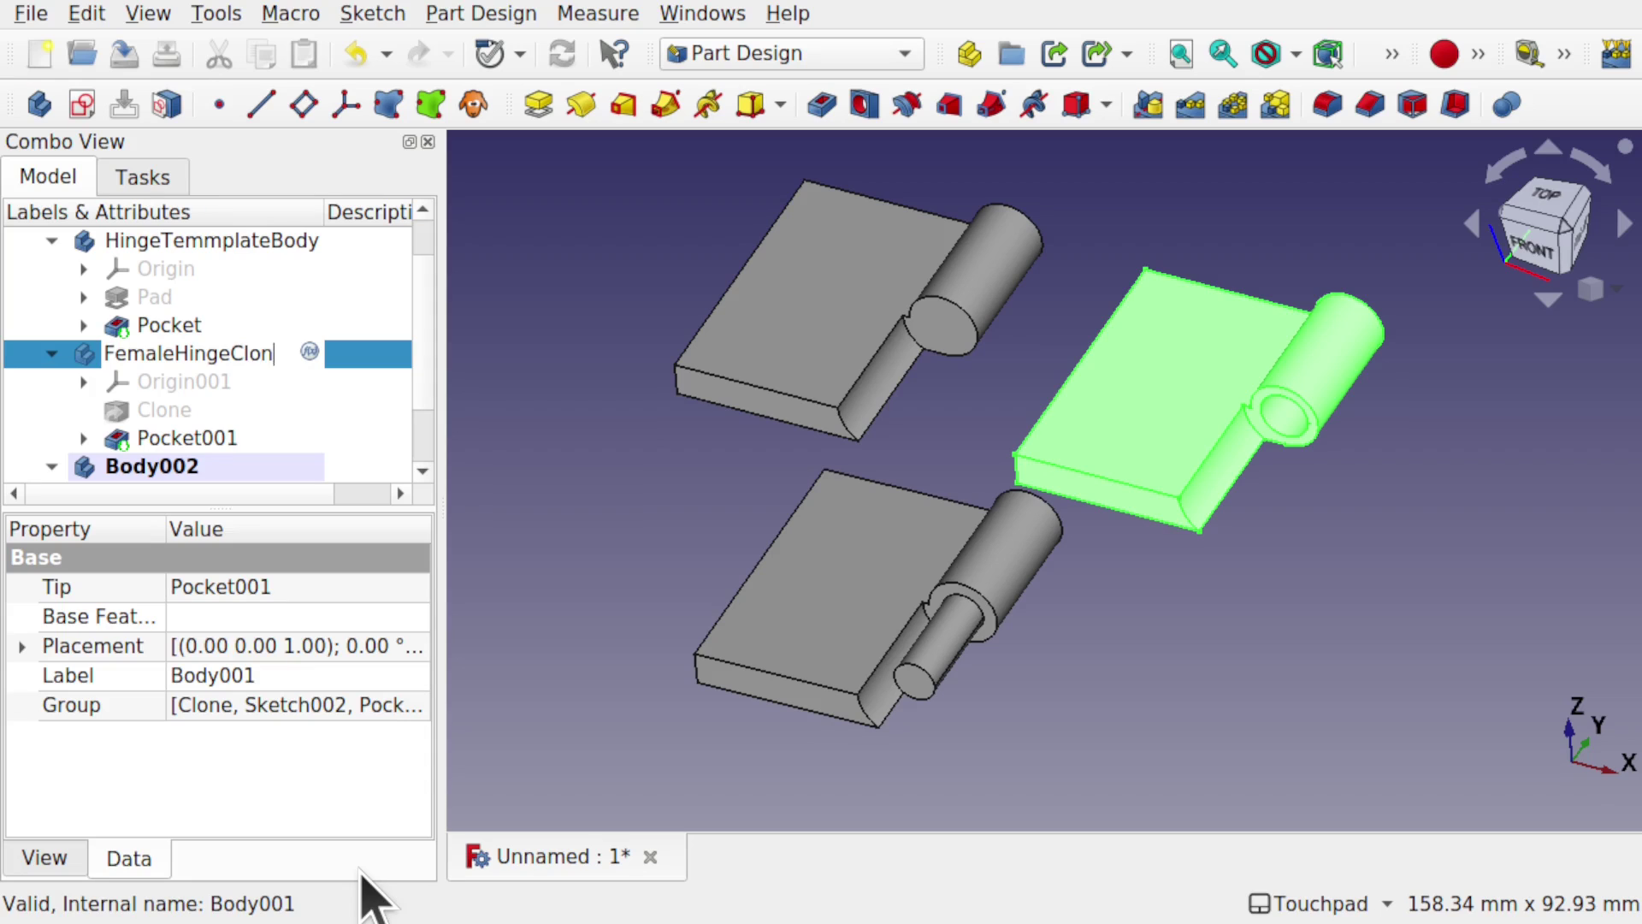
pyautogui.write('FemaleHingeClone')
pyautogui.press('Return')
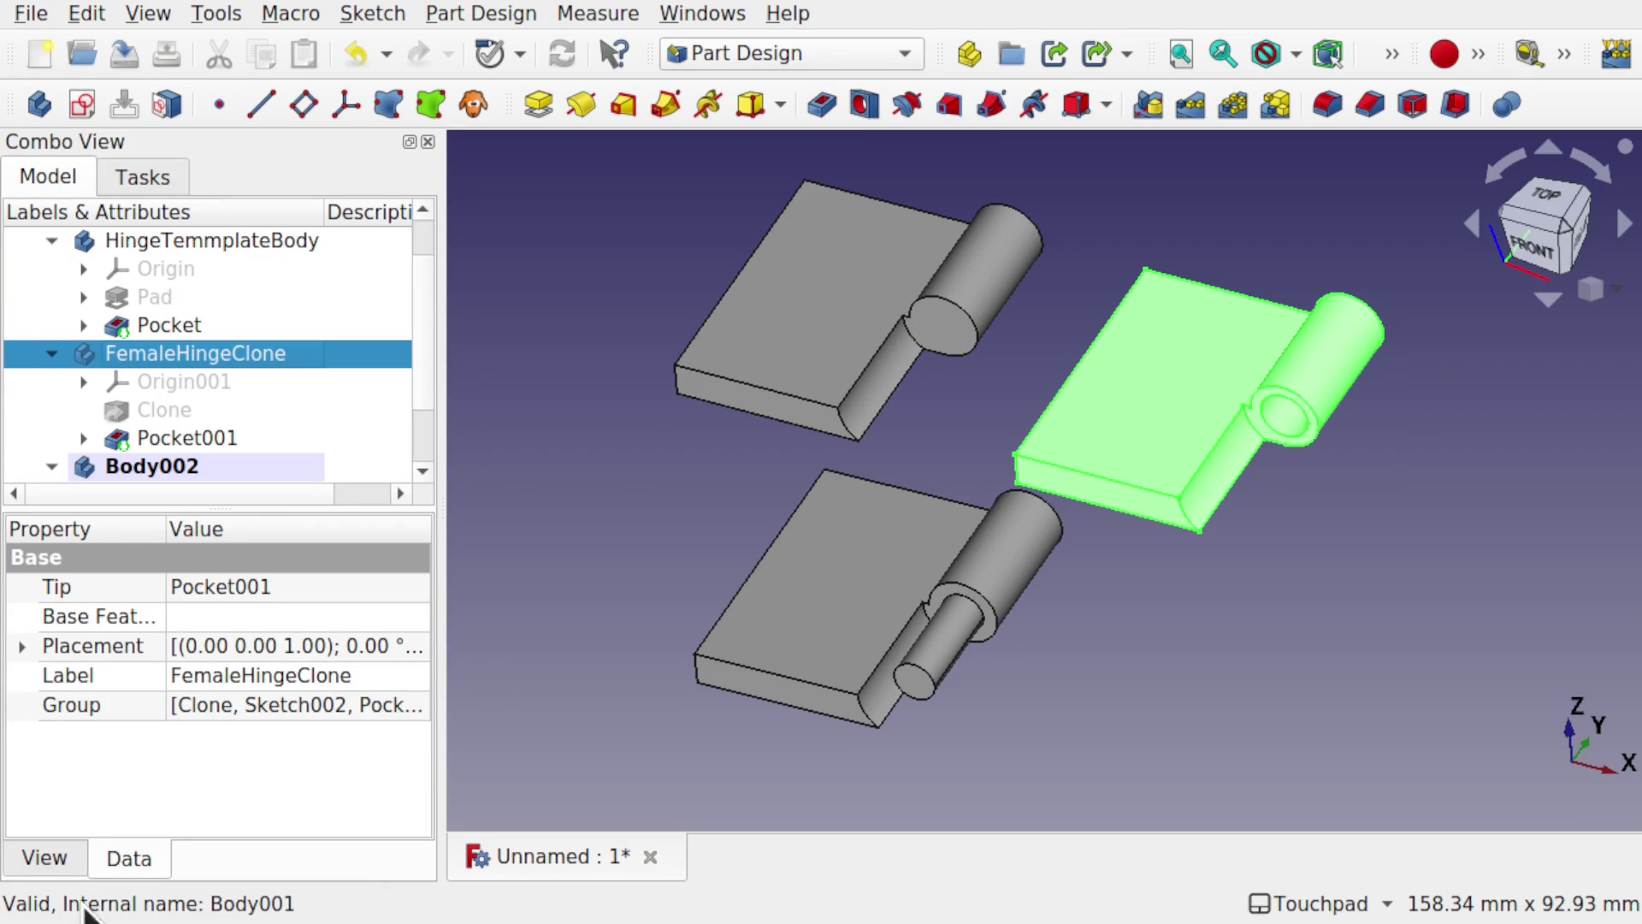
# Step: Rename Body002, the clone with the protruding pin, to MaleHingeClone
pyautogui.click(111, 469)
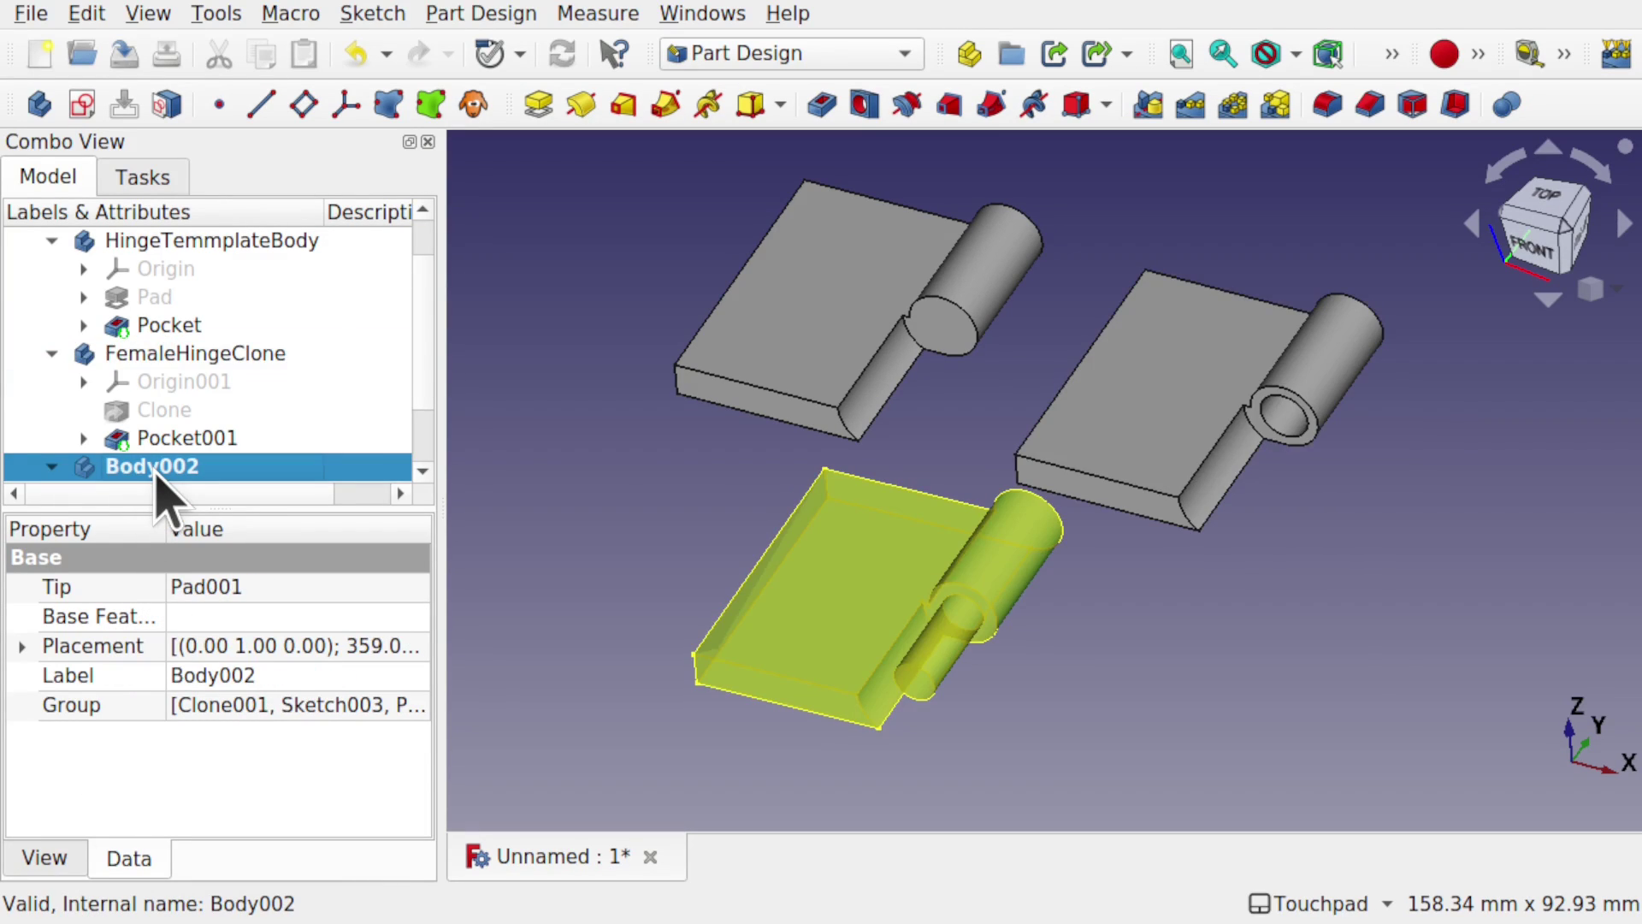
pyautogui.rightClick(157, 477)
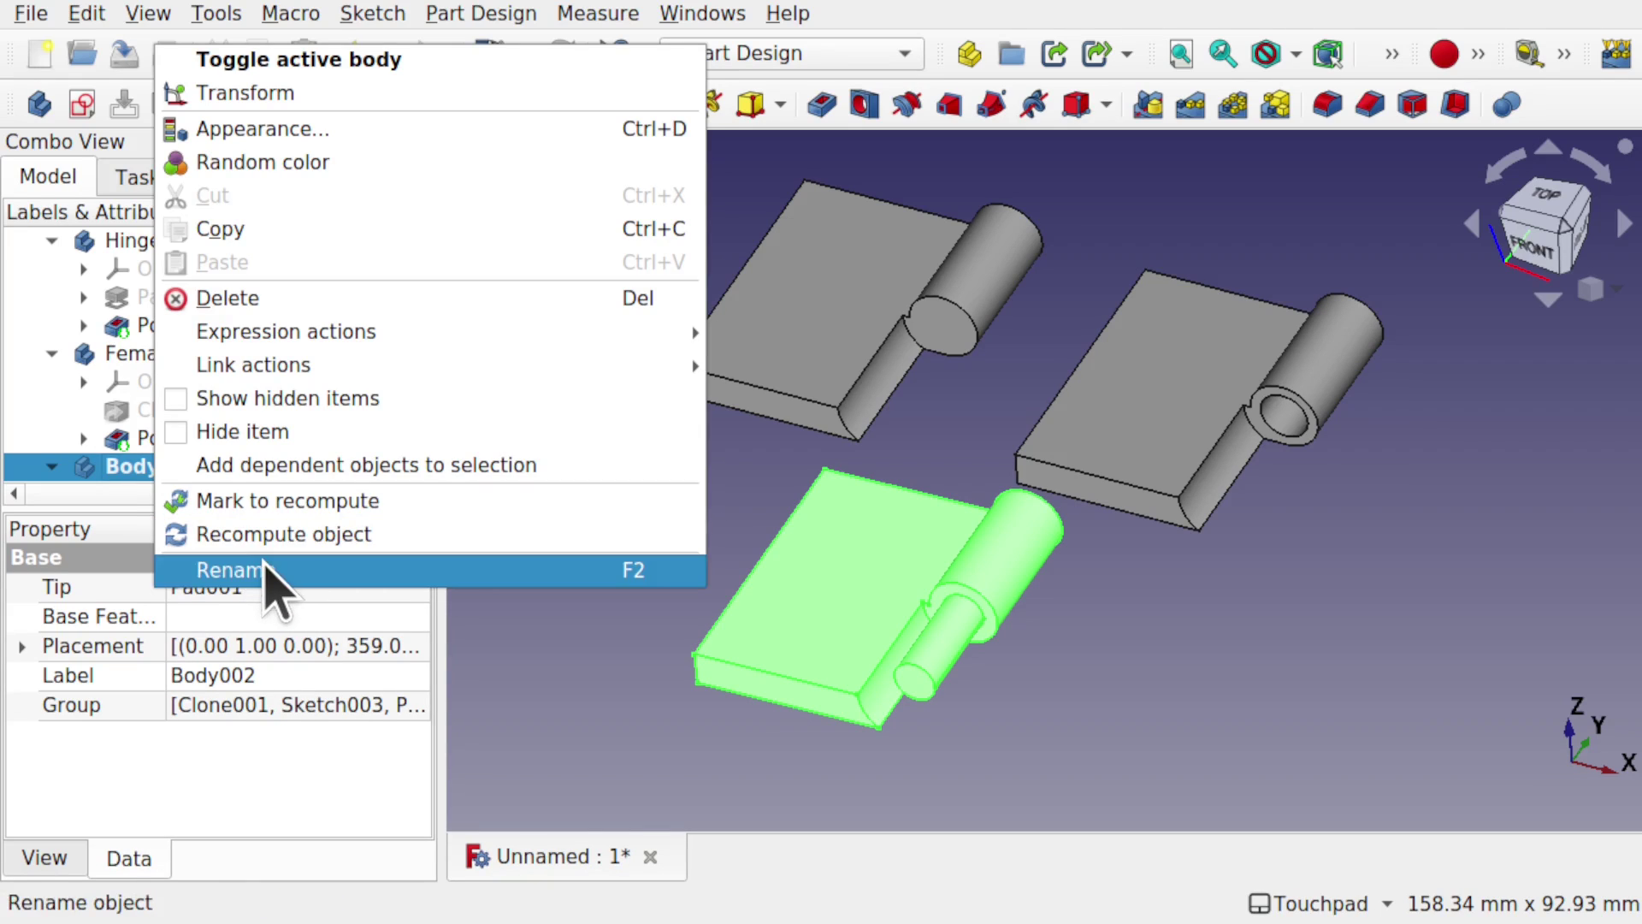
pyautogui.click(261, 569)
pyautogui.write('MaleHingeClone')
pyautogui.press('Return')
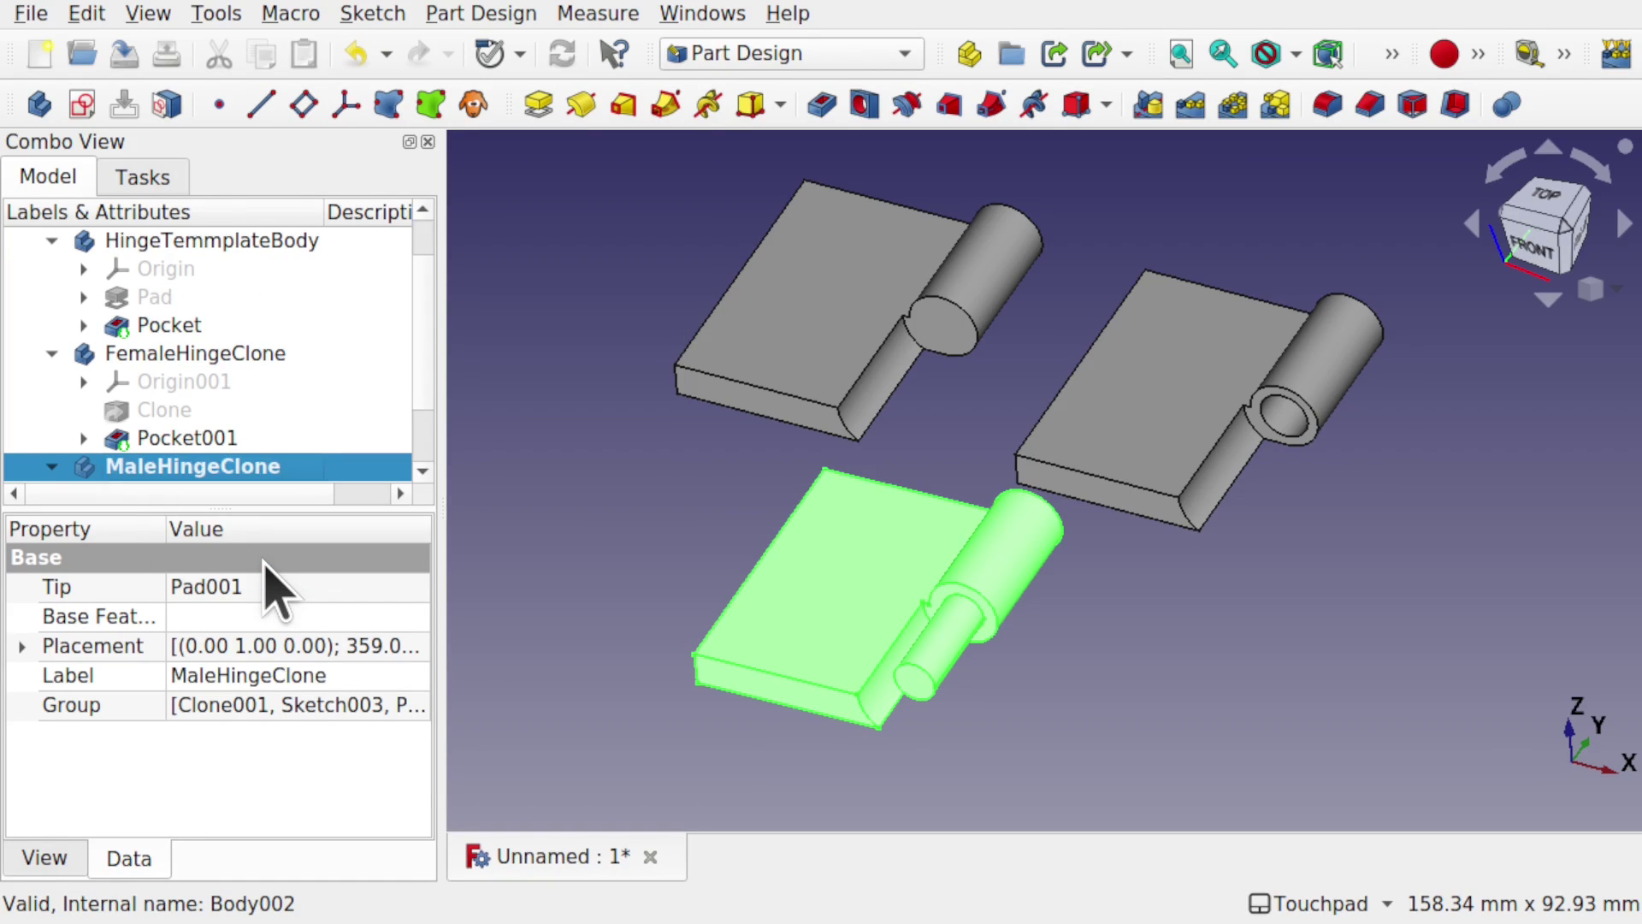
pyautogui.click(637, 471)
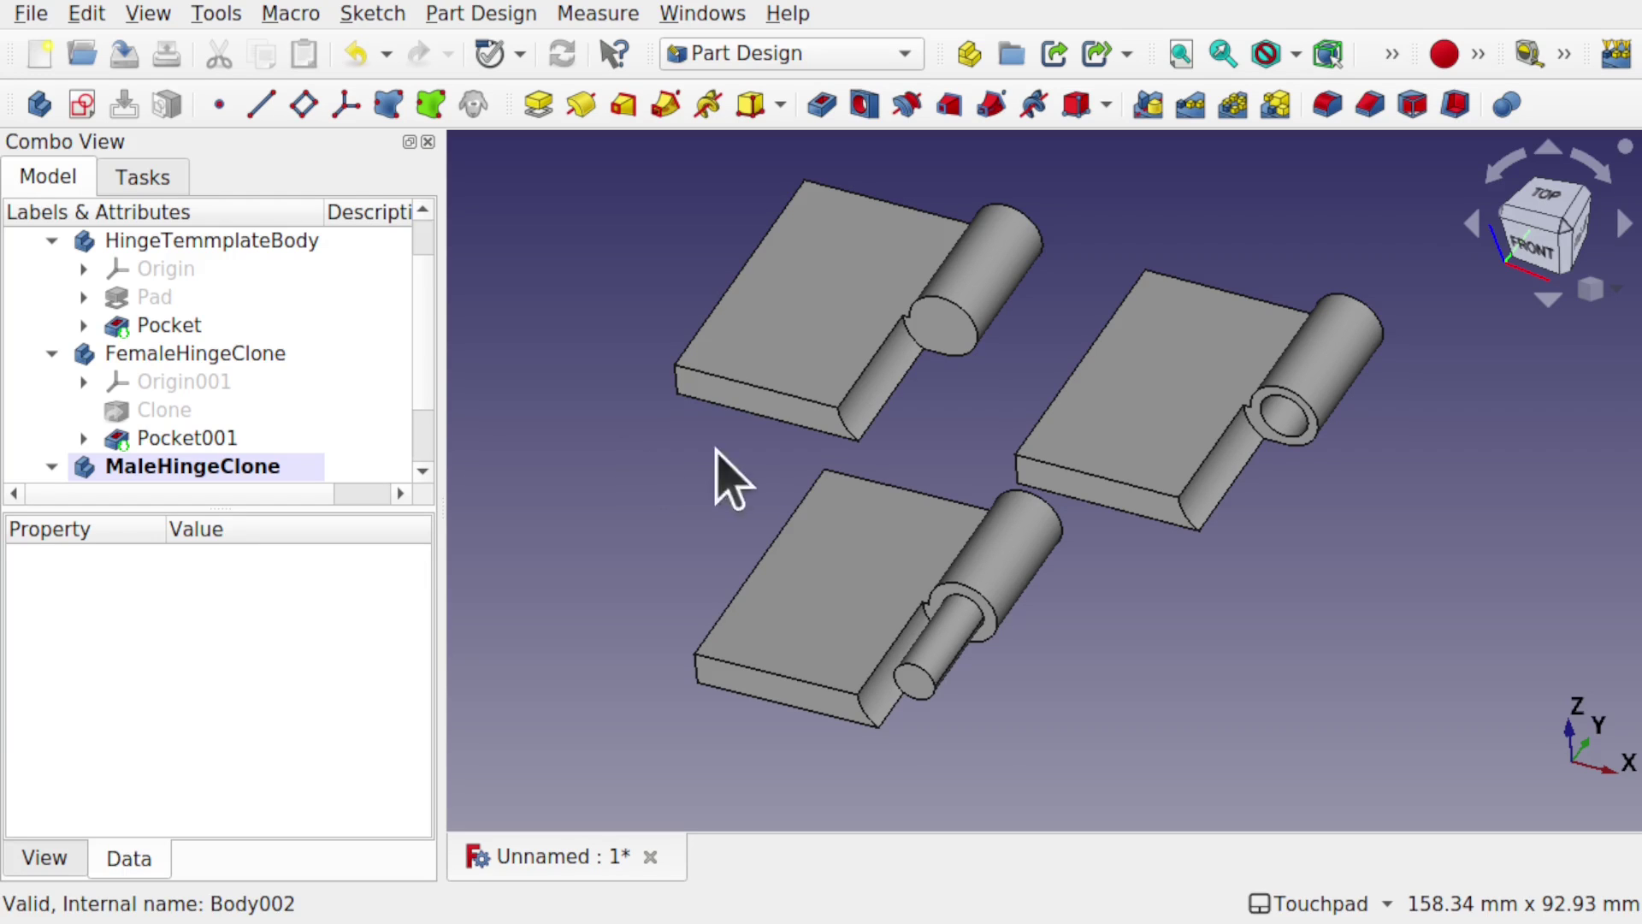
pyautogui.moveTo(711, 447); pyautogui.dragTo(979, 484, button='middle')
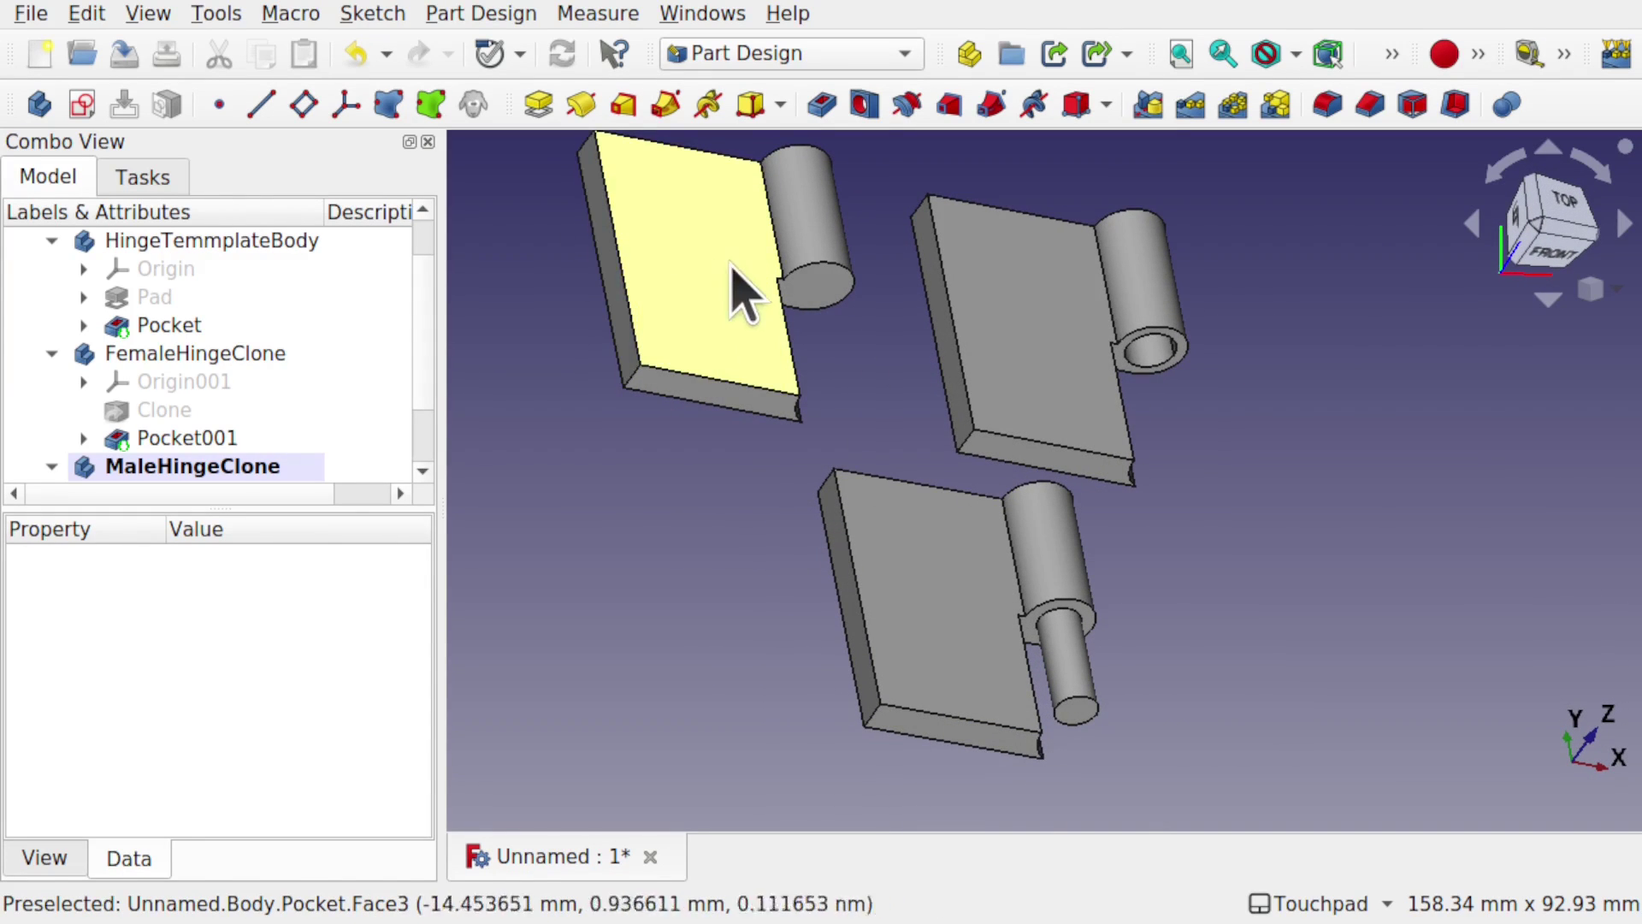
pyautogui.moveTo(865, 381); pyautogui.dragTo(781, 403, button='middle')
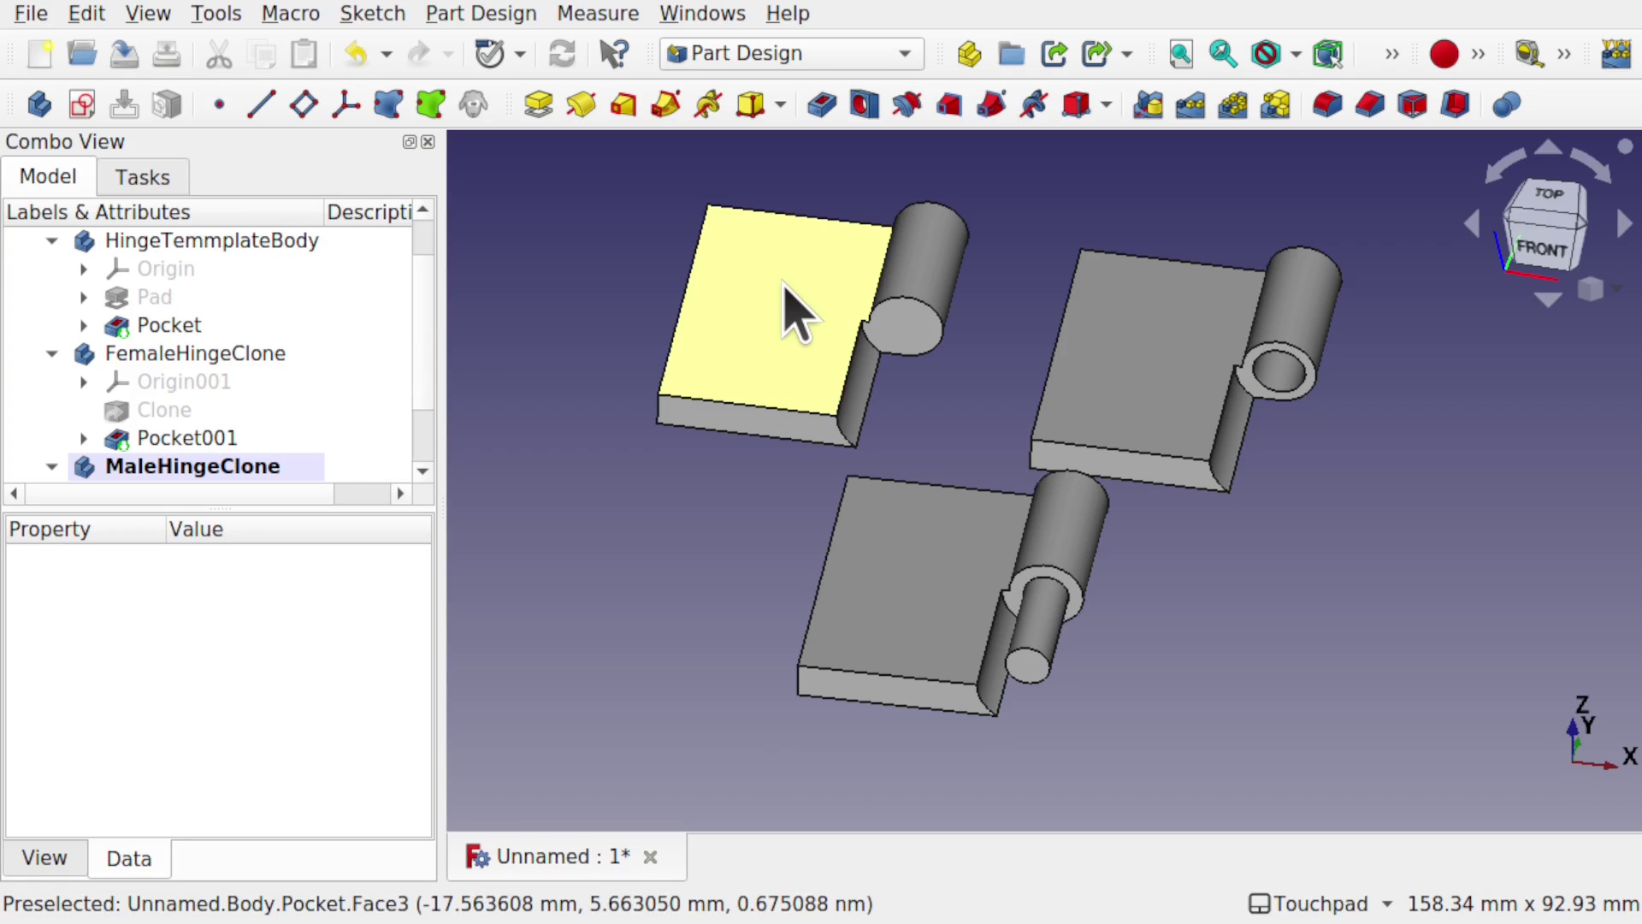
pyautogui.click(792, 307)
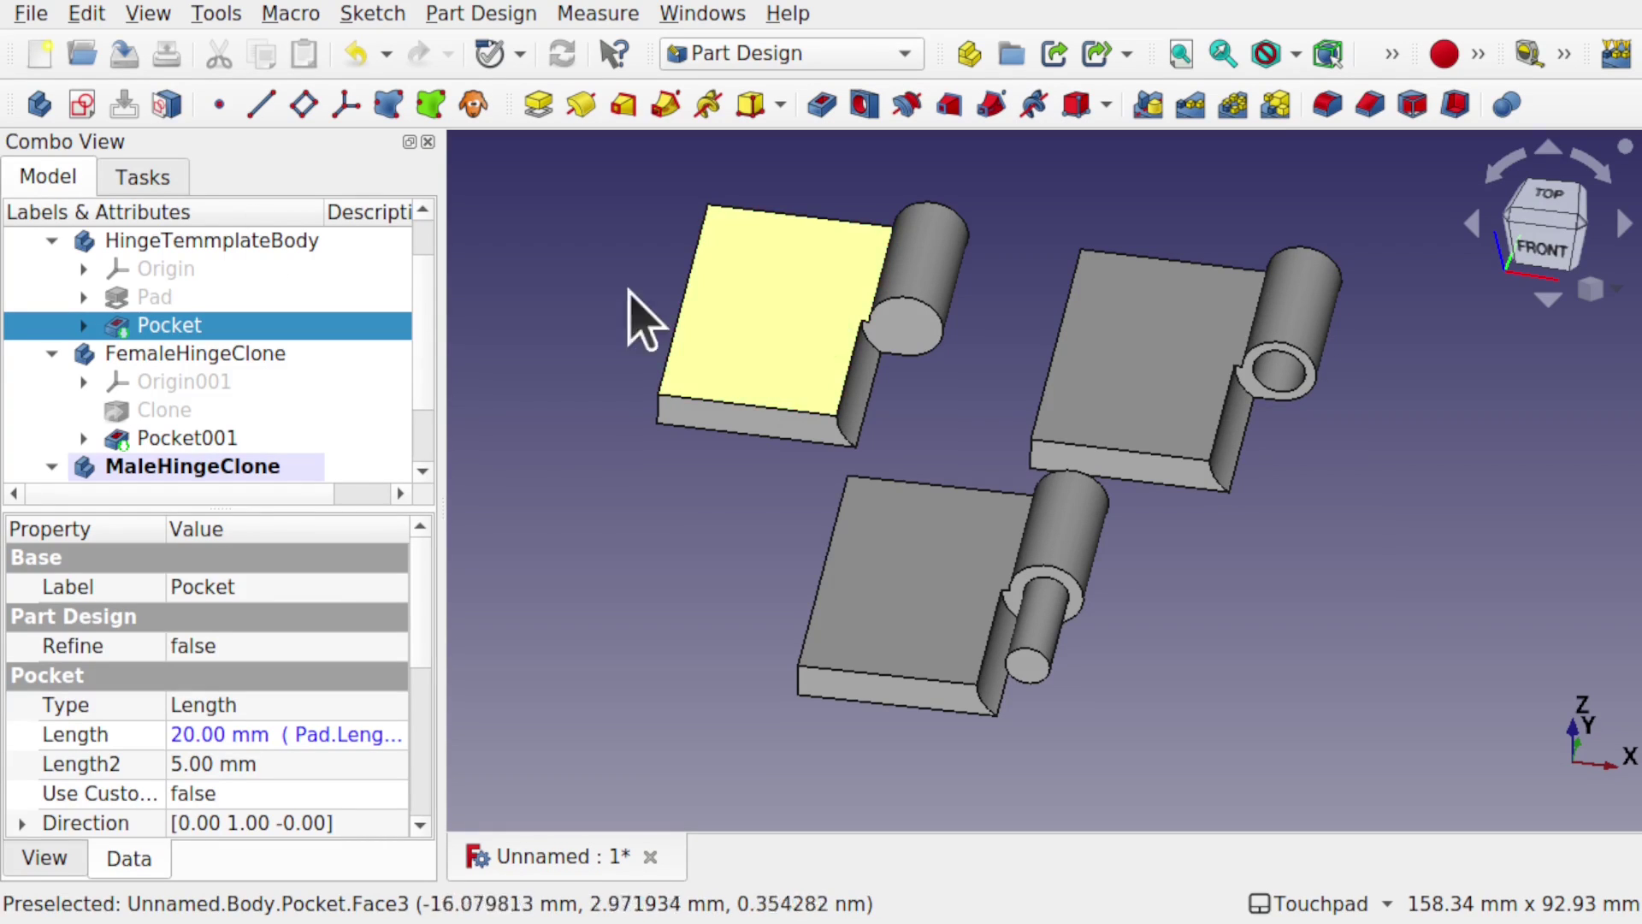
pyautogui.click(85, 108)
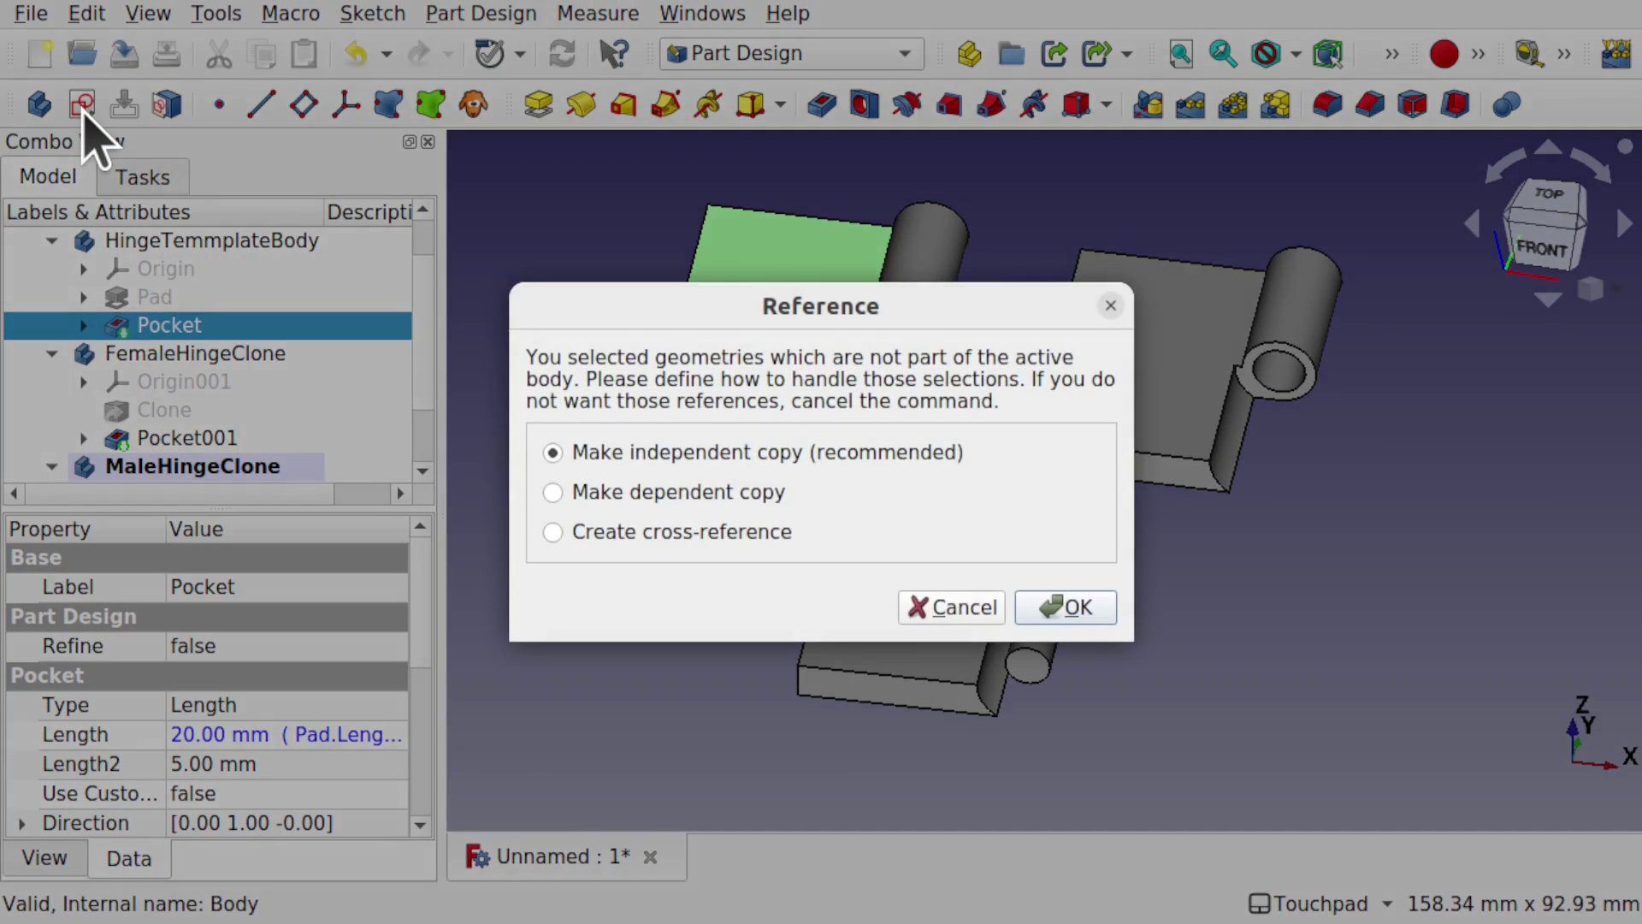
pyautogui.click(952, 607)
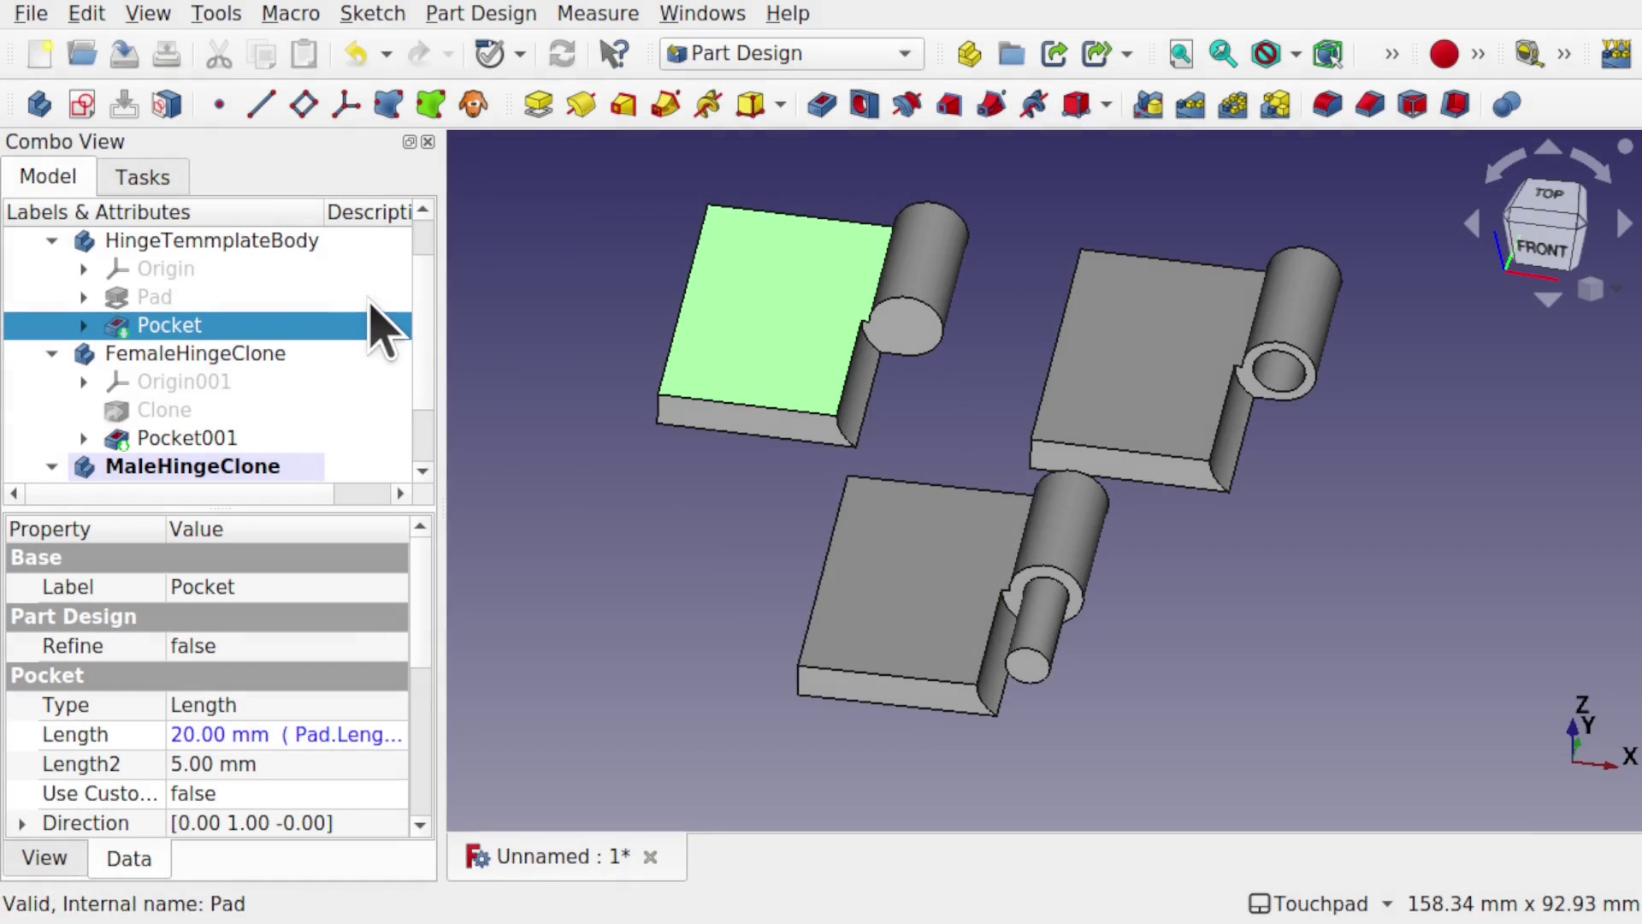
# Step: Make HingeTemmplateBody the active body and clear the selection
pyautogui.doubleClick(279, 242)
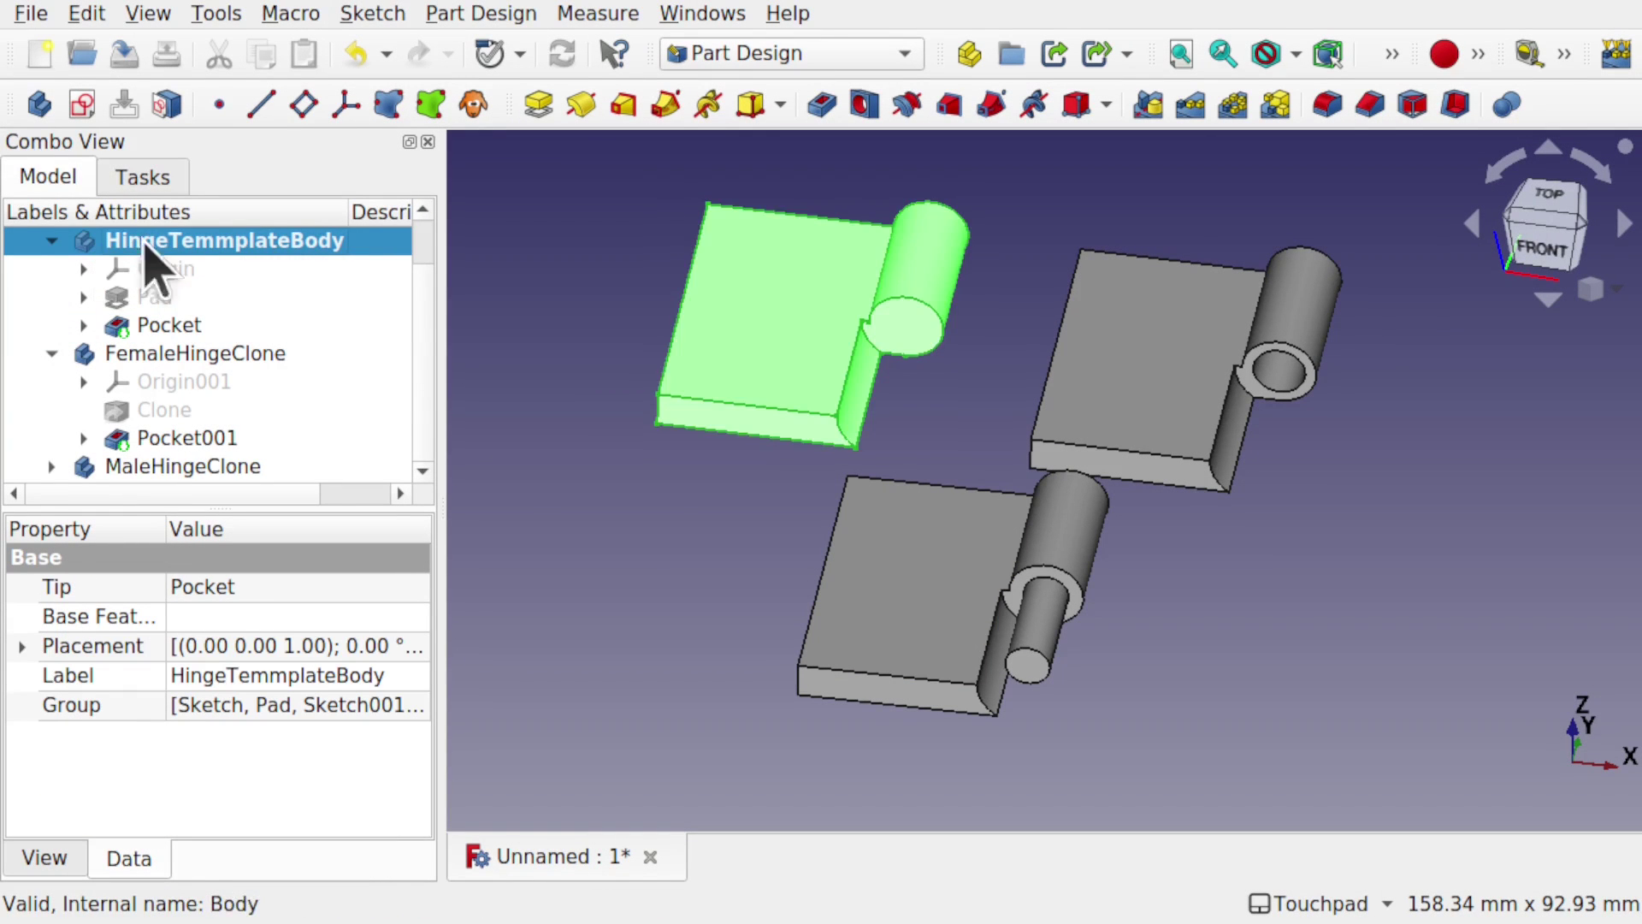
pyautogui.click(599, 328)
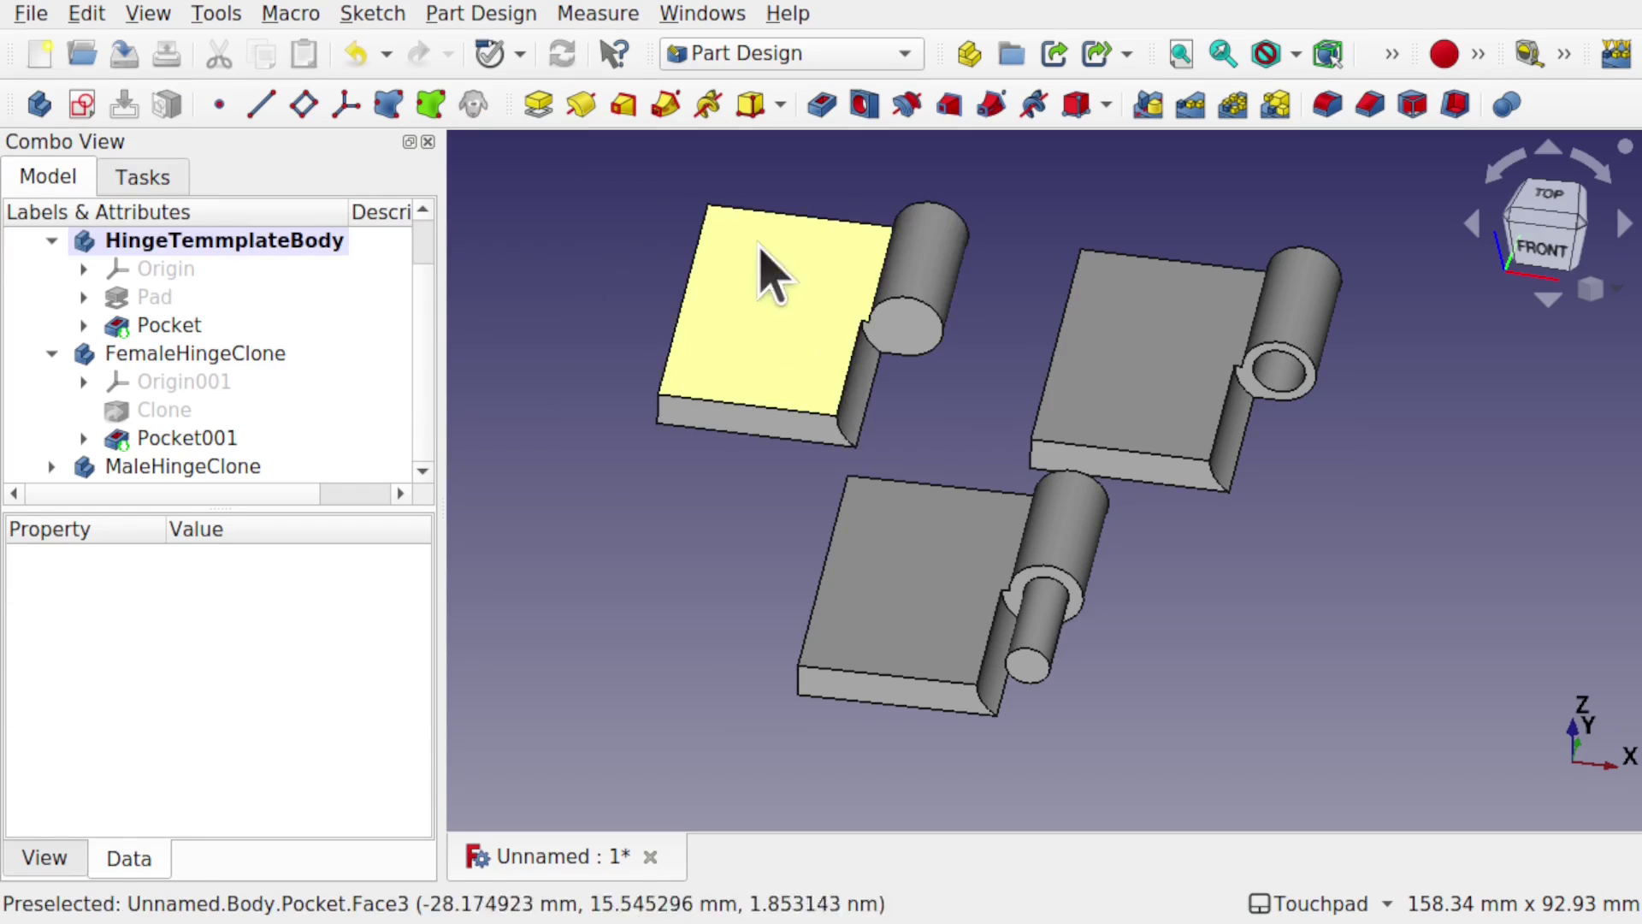
# Step: Start a sketch on the flat plate face of the template hinge and reference the plate's two end edges as external geometry
pyautogui.click(789, 301)
pyautogui.click(83, 104)
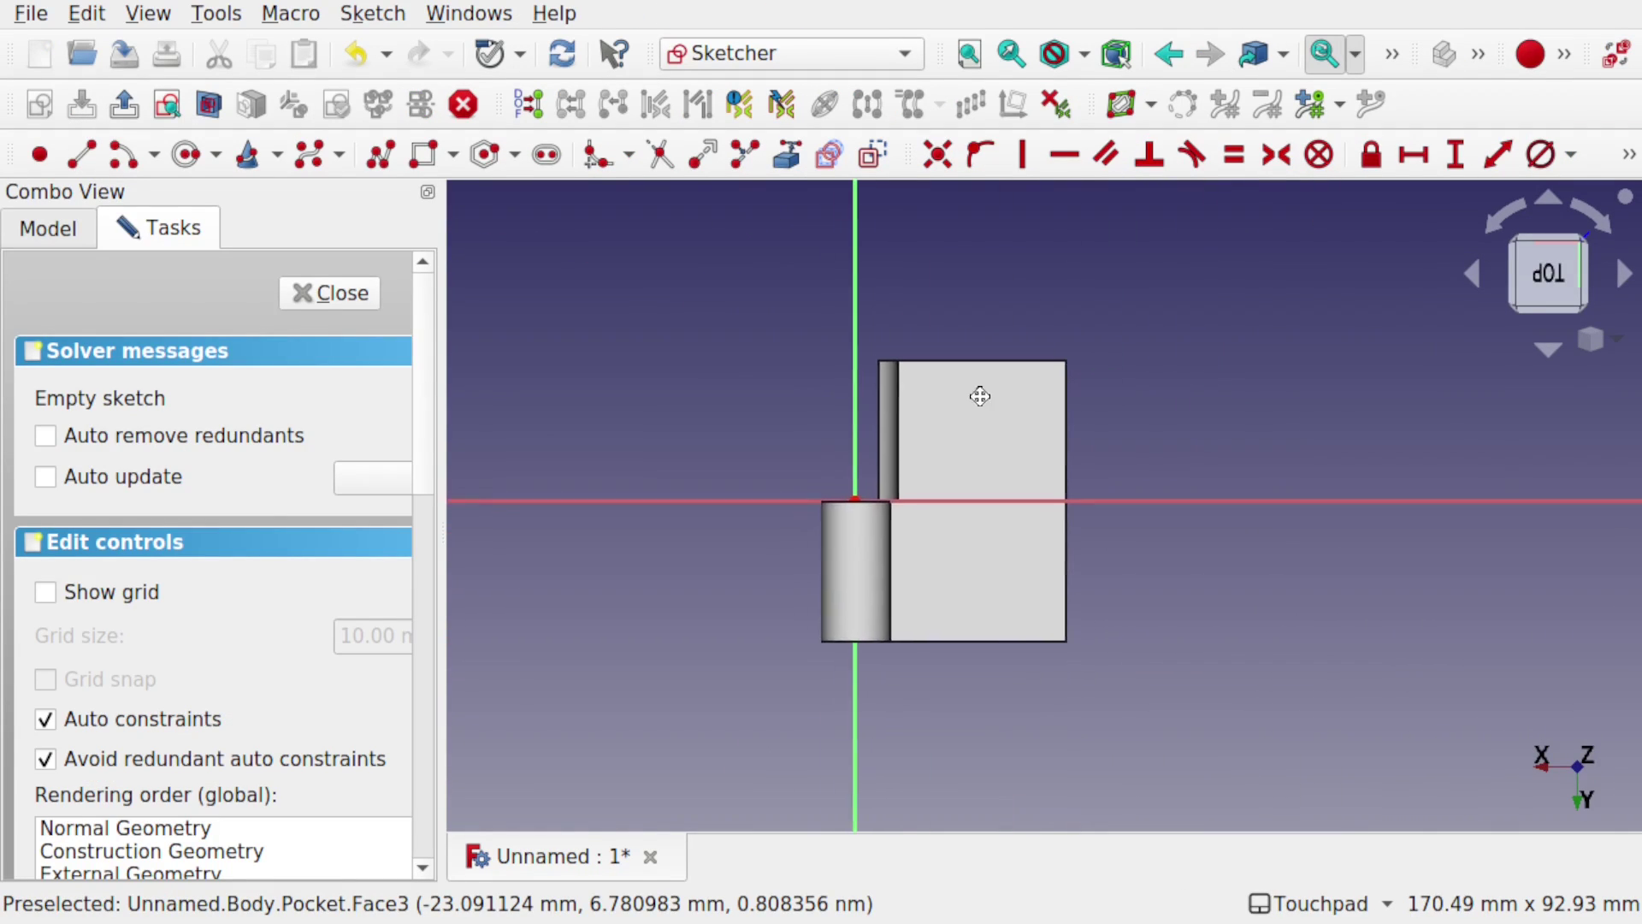
pyautogui.moveTo(1076, 596)
pyautogui.mouseDown(button='middle')
pyautogui.moveTo(1056, 513)
pyautogui.moveTo(1037, 525)
pyautogui.moveTo(1103, 585)
pyautogui.mouseUp(button='middle')
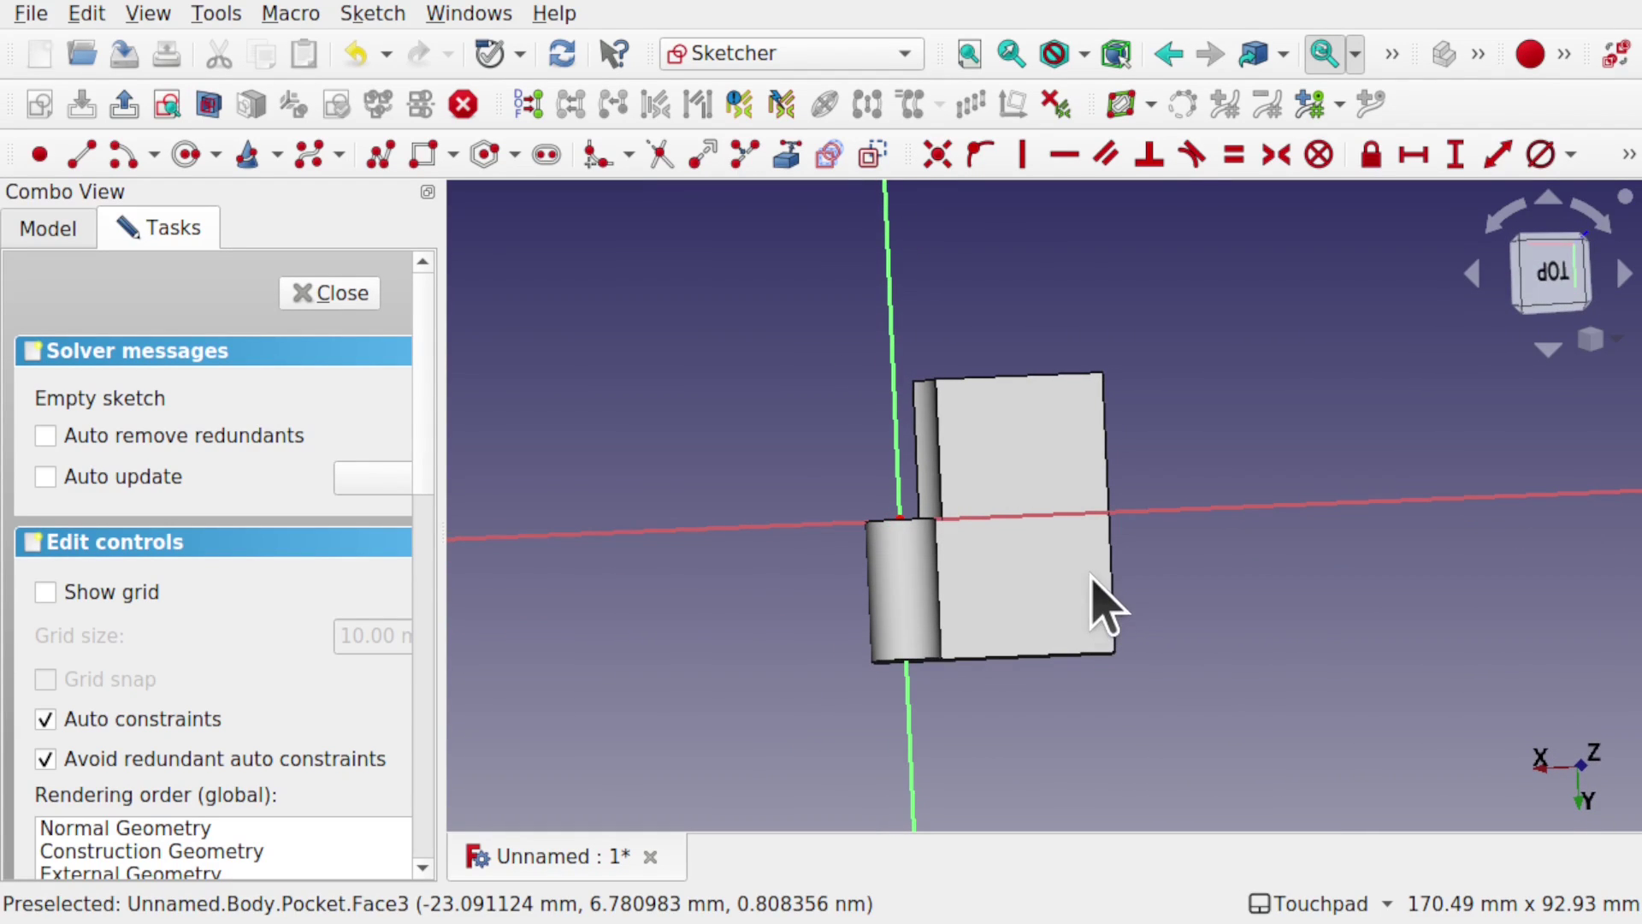
pyautogui.click(787, 157)
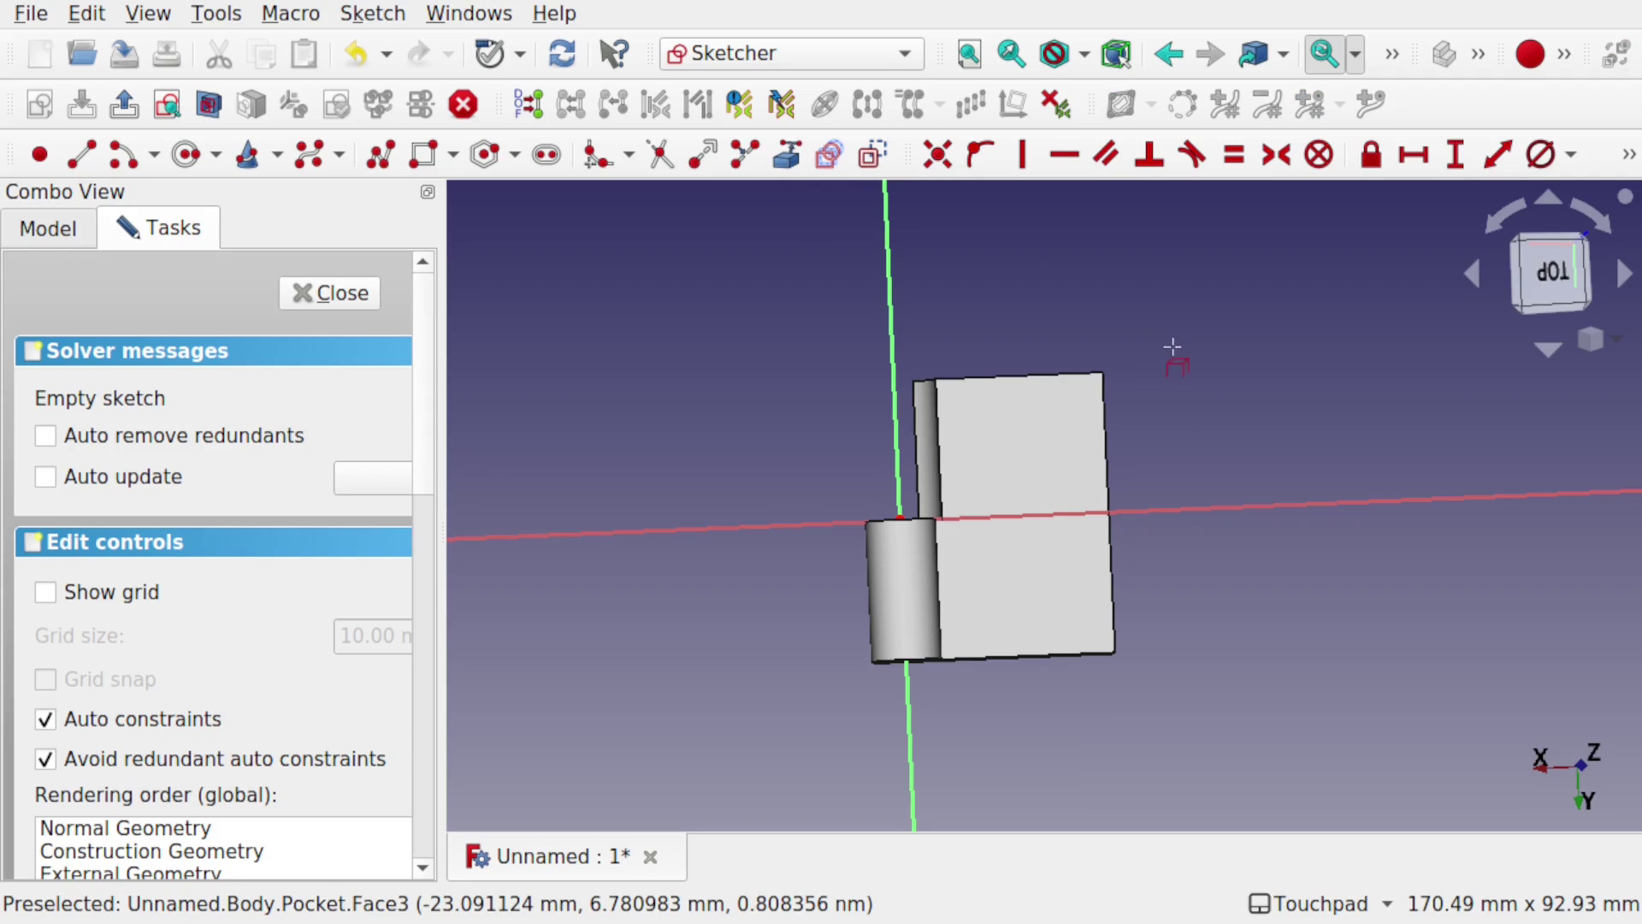
pyautogui.click(1101, 369)
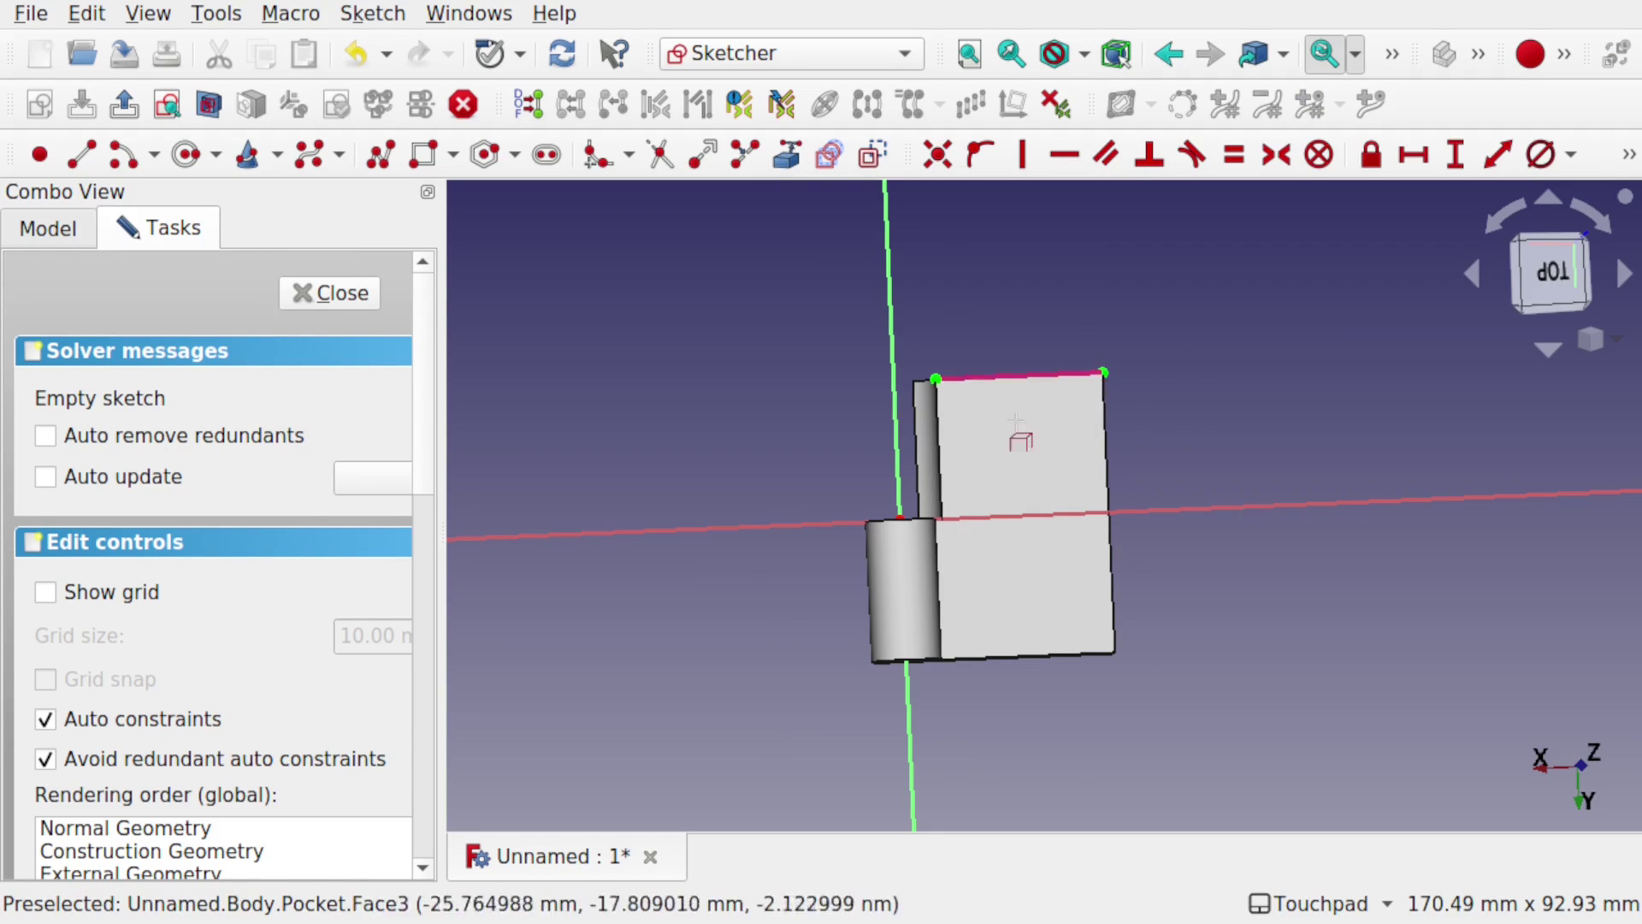
pyautogui.click(1077, 656)
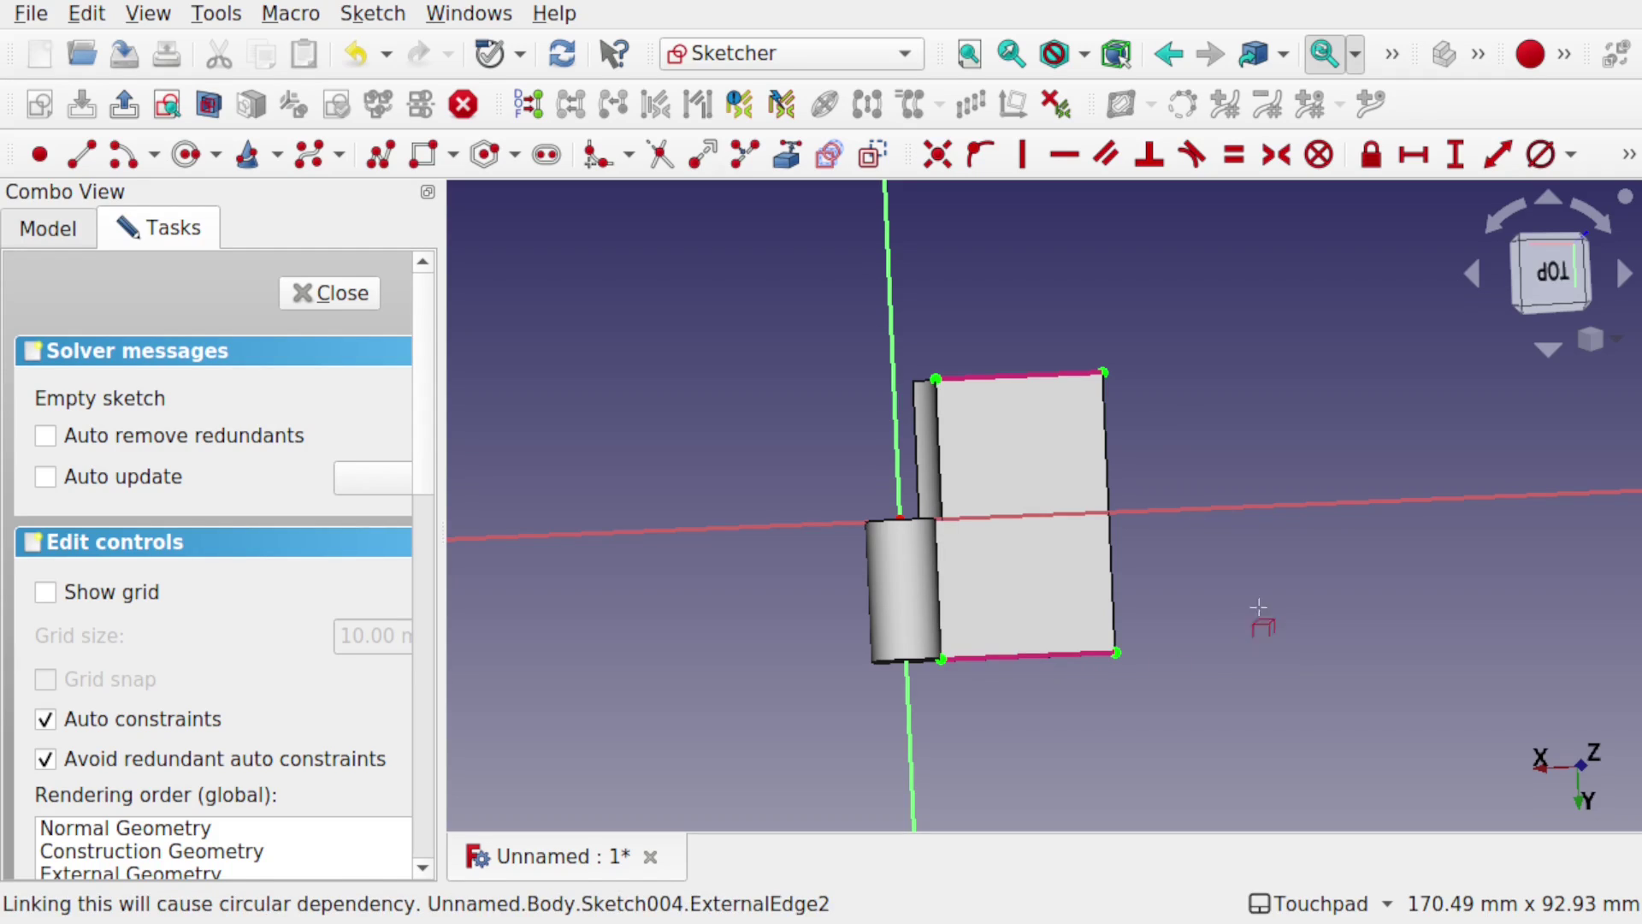
# Step: Sketch four screw-hole circles on the plate face, two near each end edge, roughly in a rectangular pattern
pyautogui.click(181, 155)
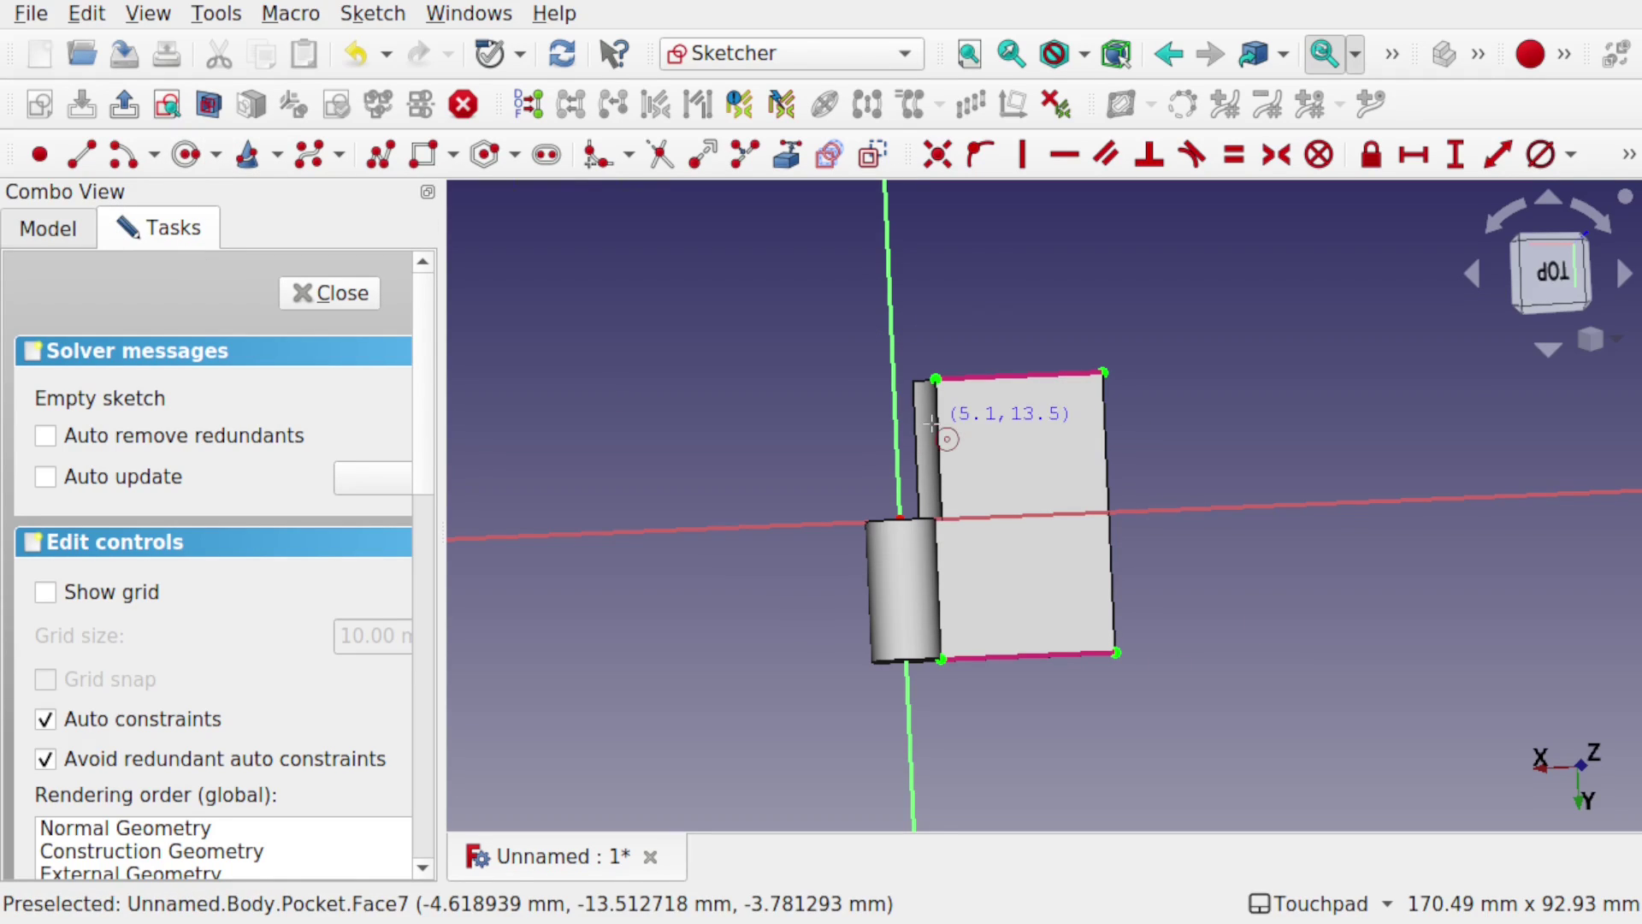
pyautogui.click(989, 426)
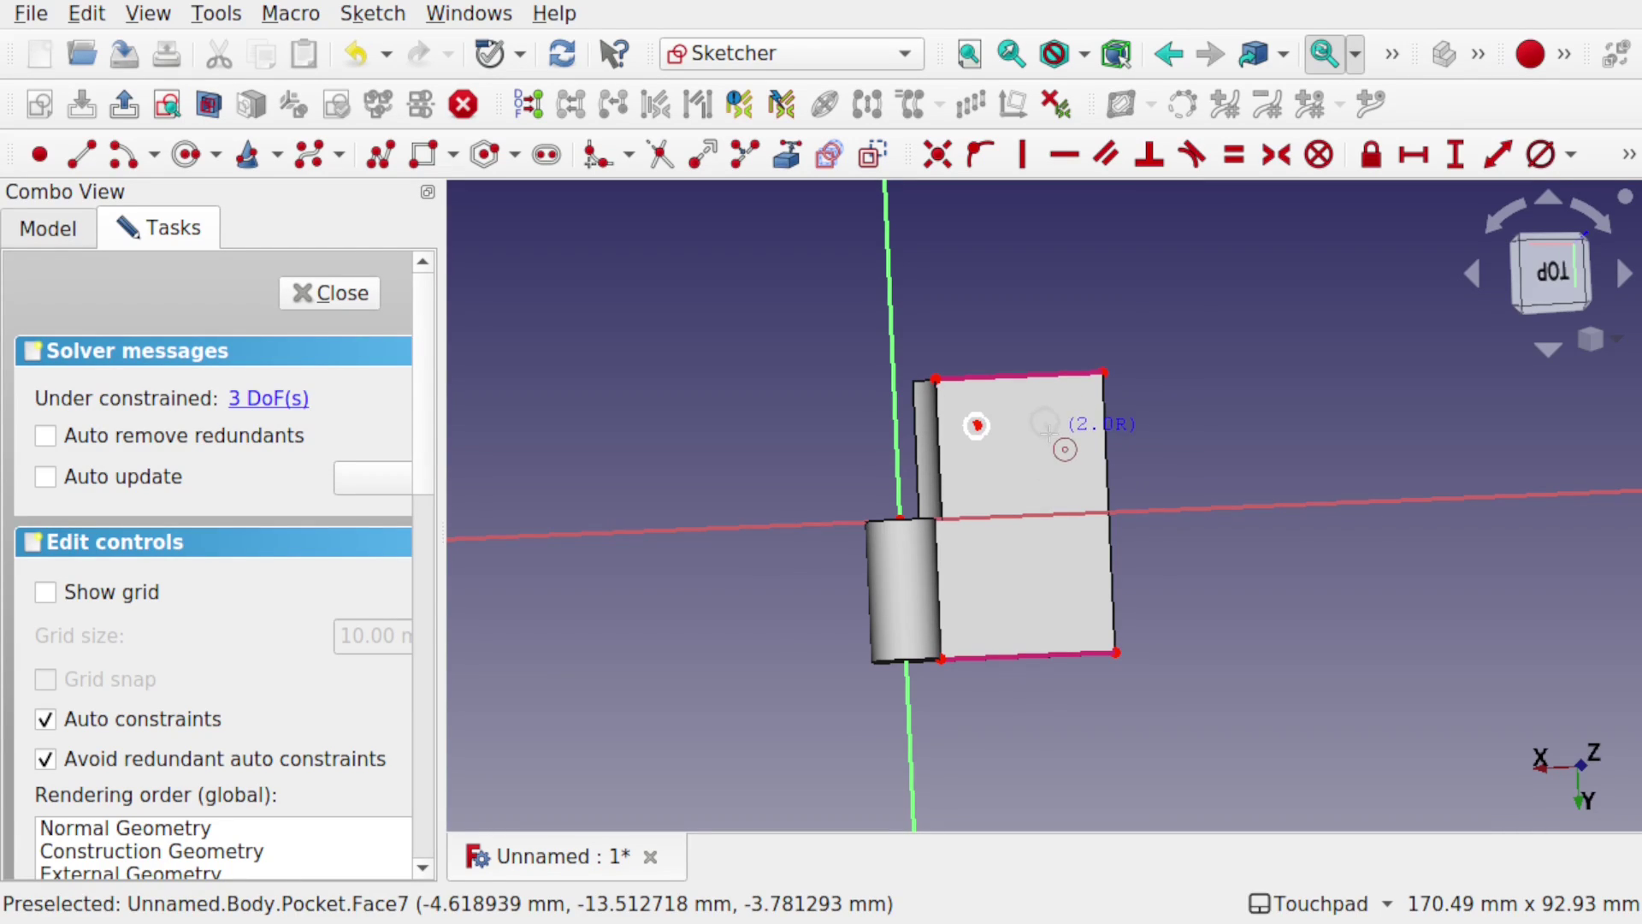
pyautogui.click(988, 603)
pyautogui.click(1010, 609)
pyautogui.click(1061, 603)
pyautogui.click(1047, 612)
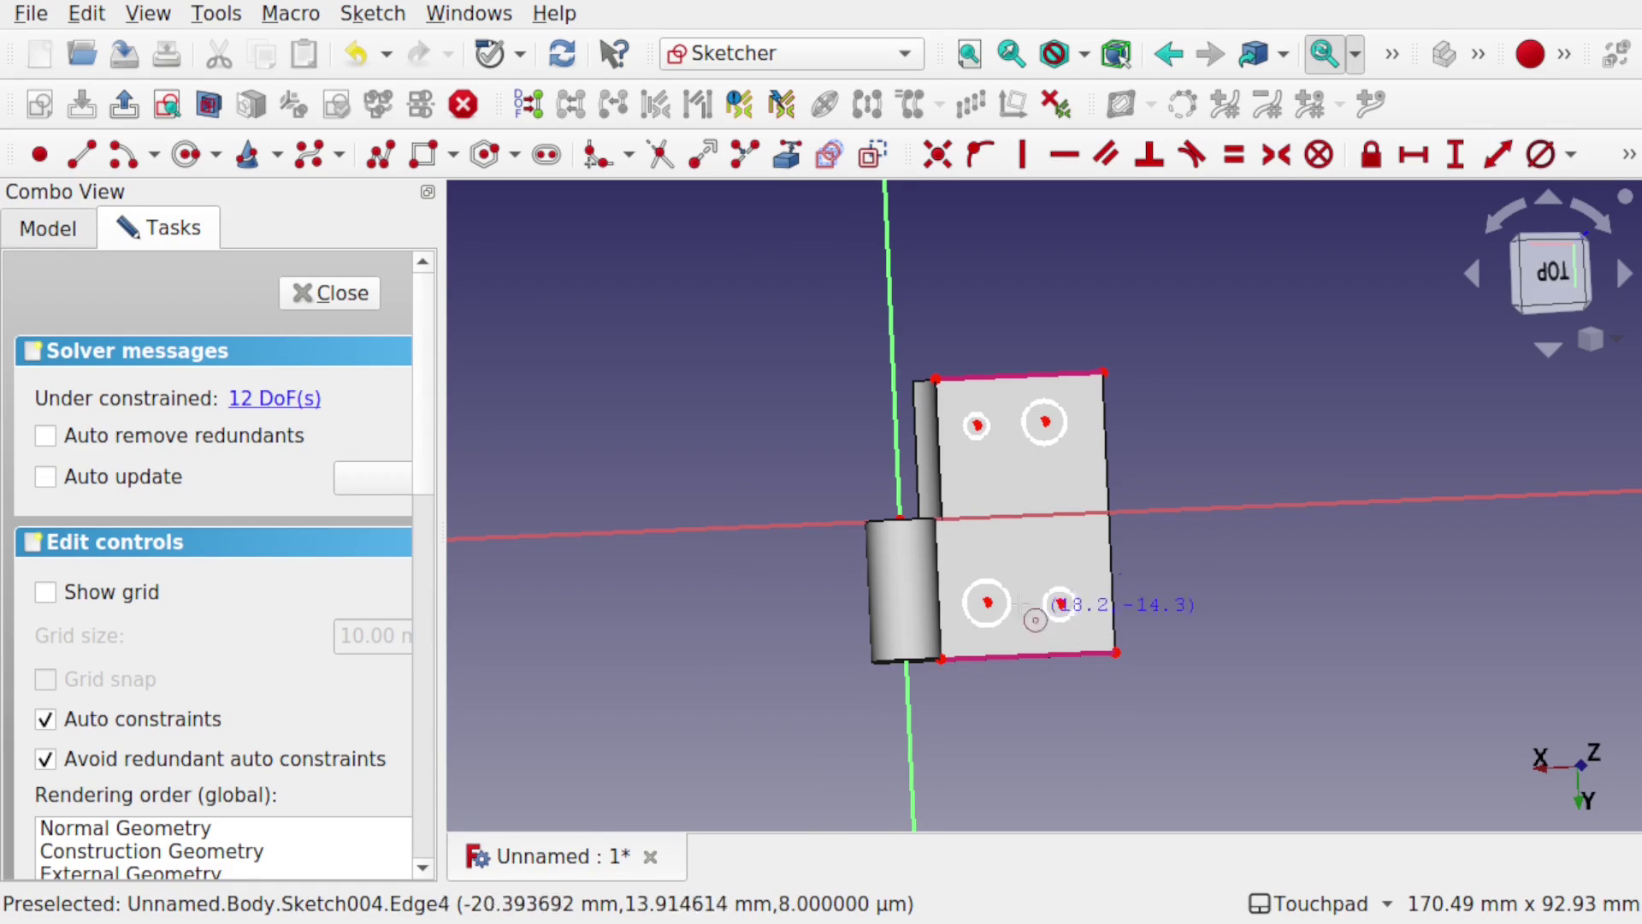
# Step: Constrain the centres of the two upper circles horizontally to each other, and likewise those of the two lower circles
pyautogui.scroll(5, 1019, 605)
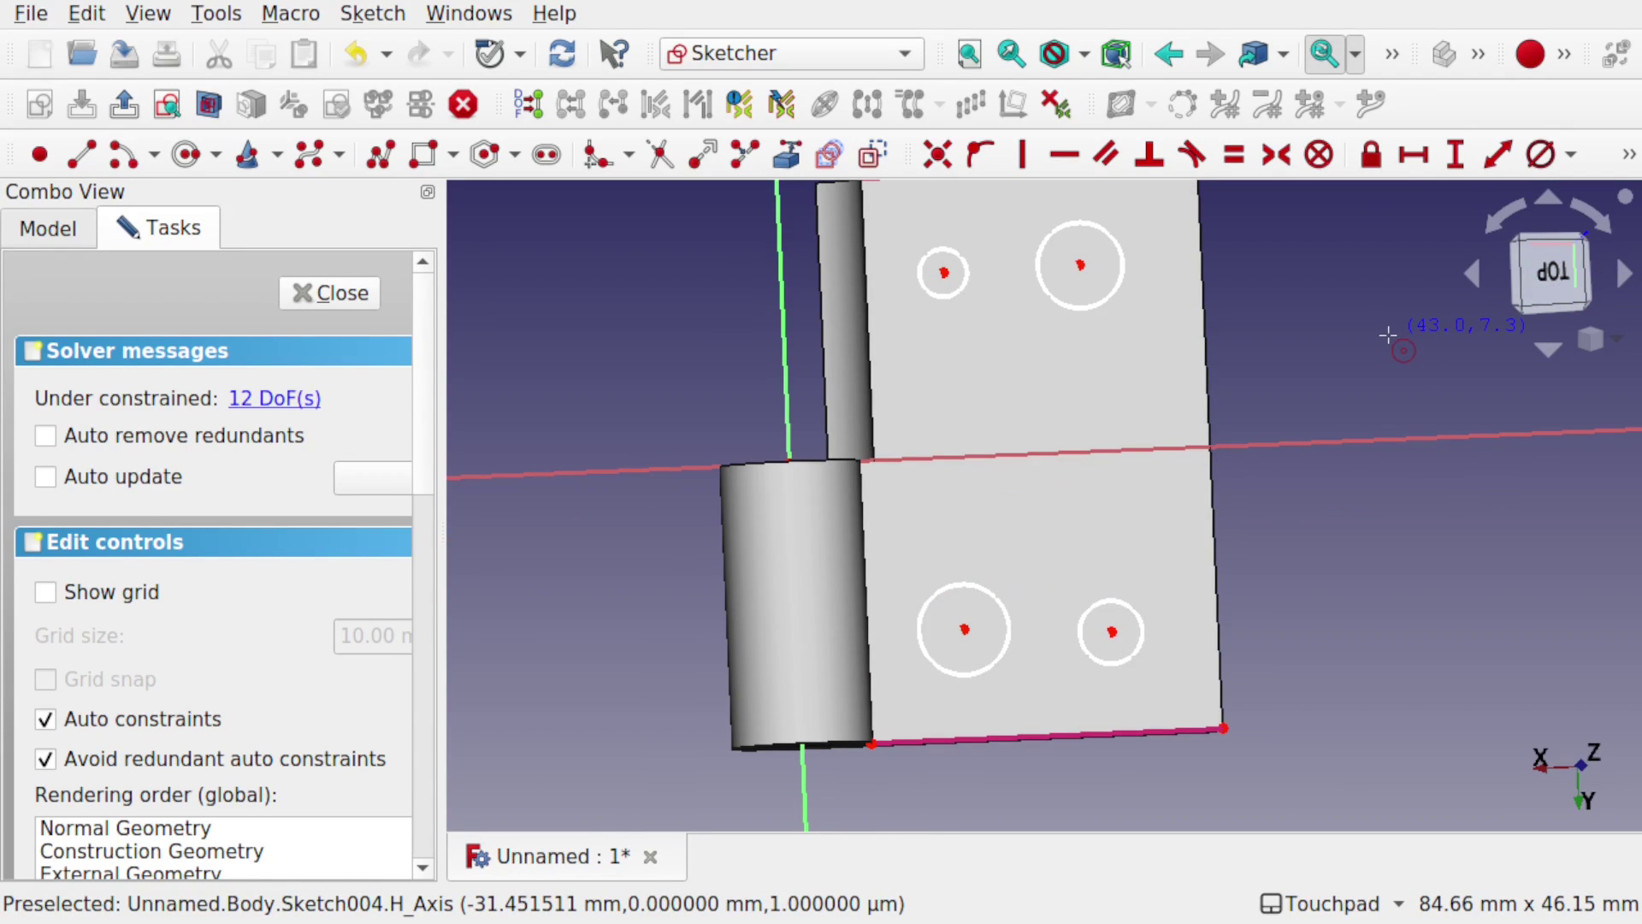
pyautogui.click(1552, 274)
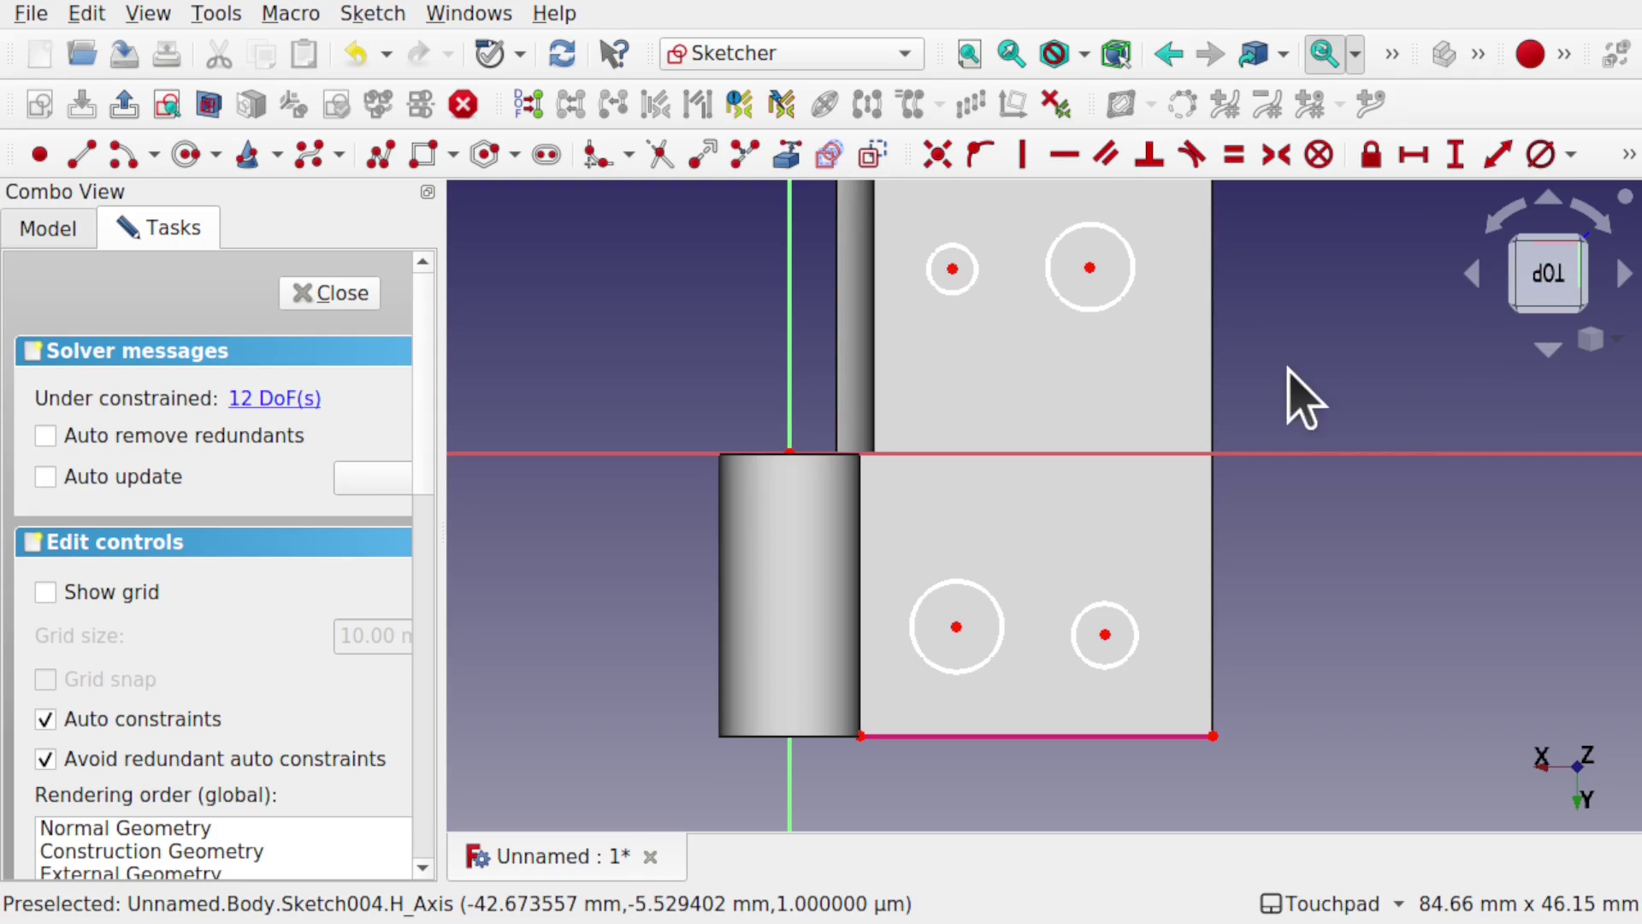
pyautogui.click(952, 270)
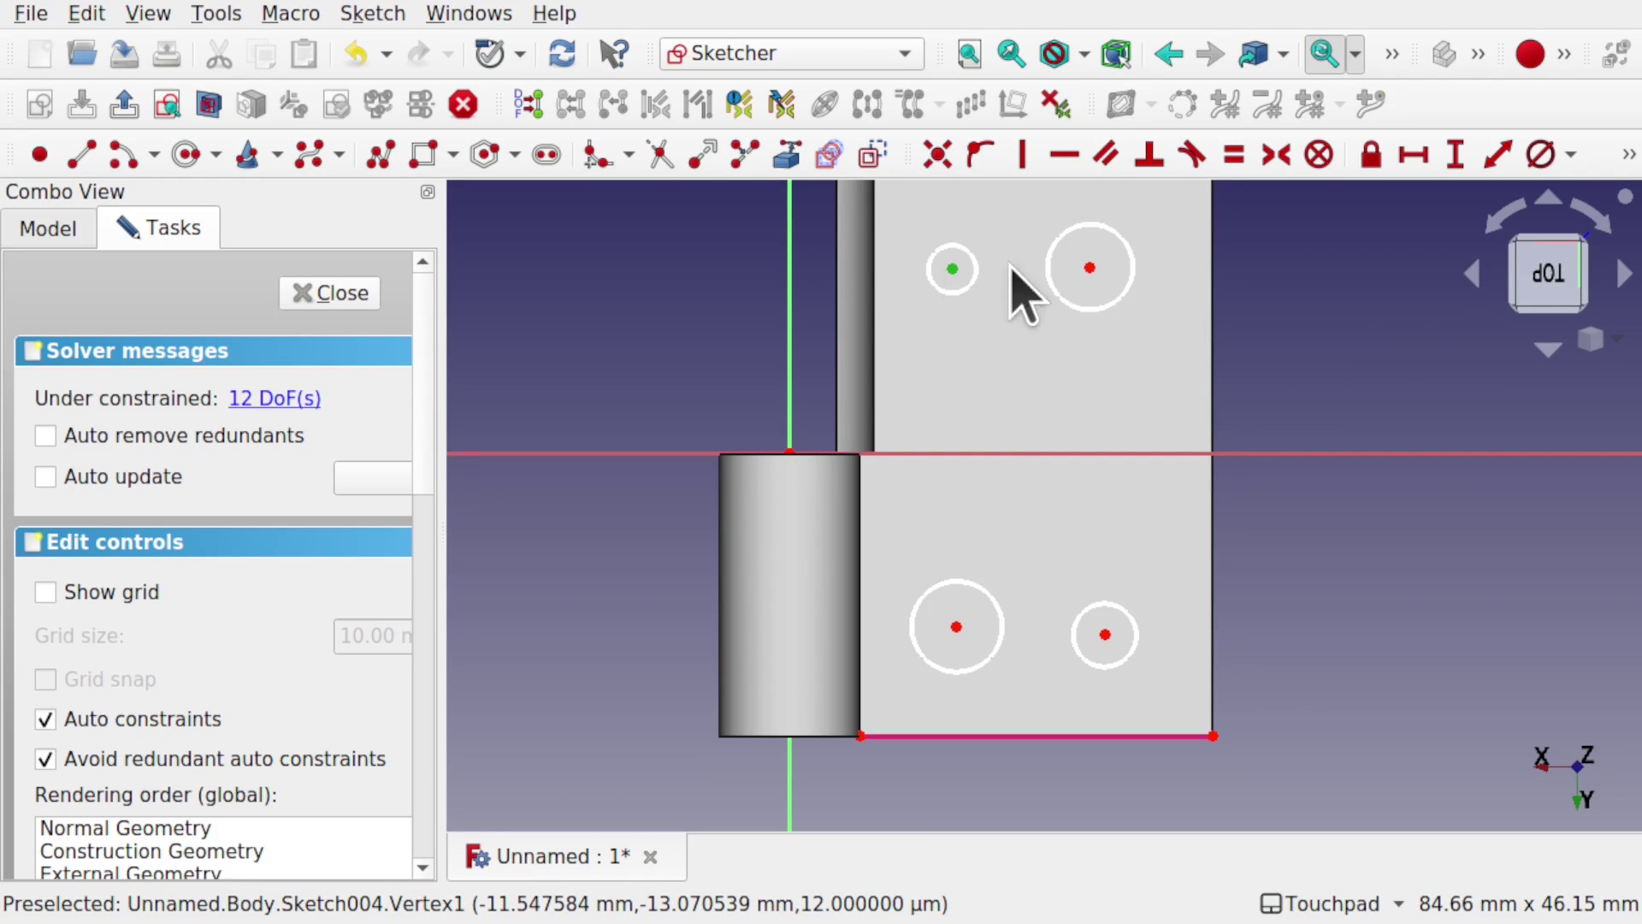
pyautogui.click(1090, 268)
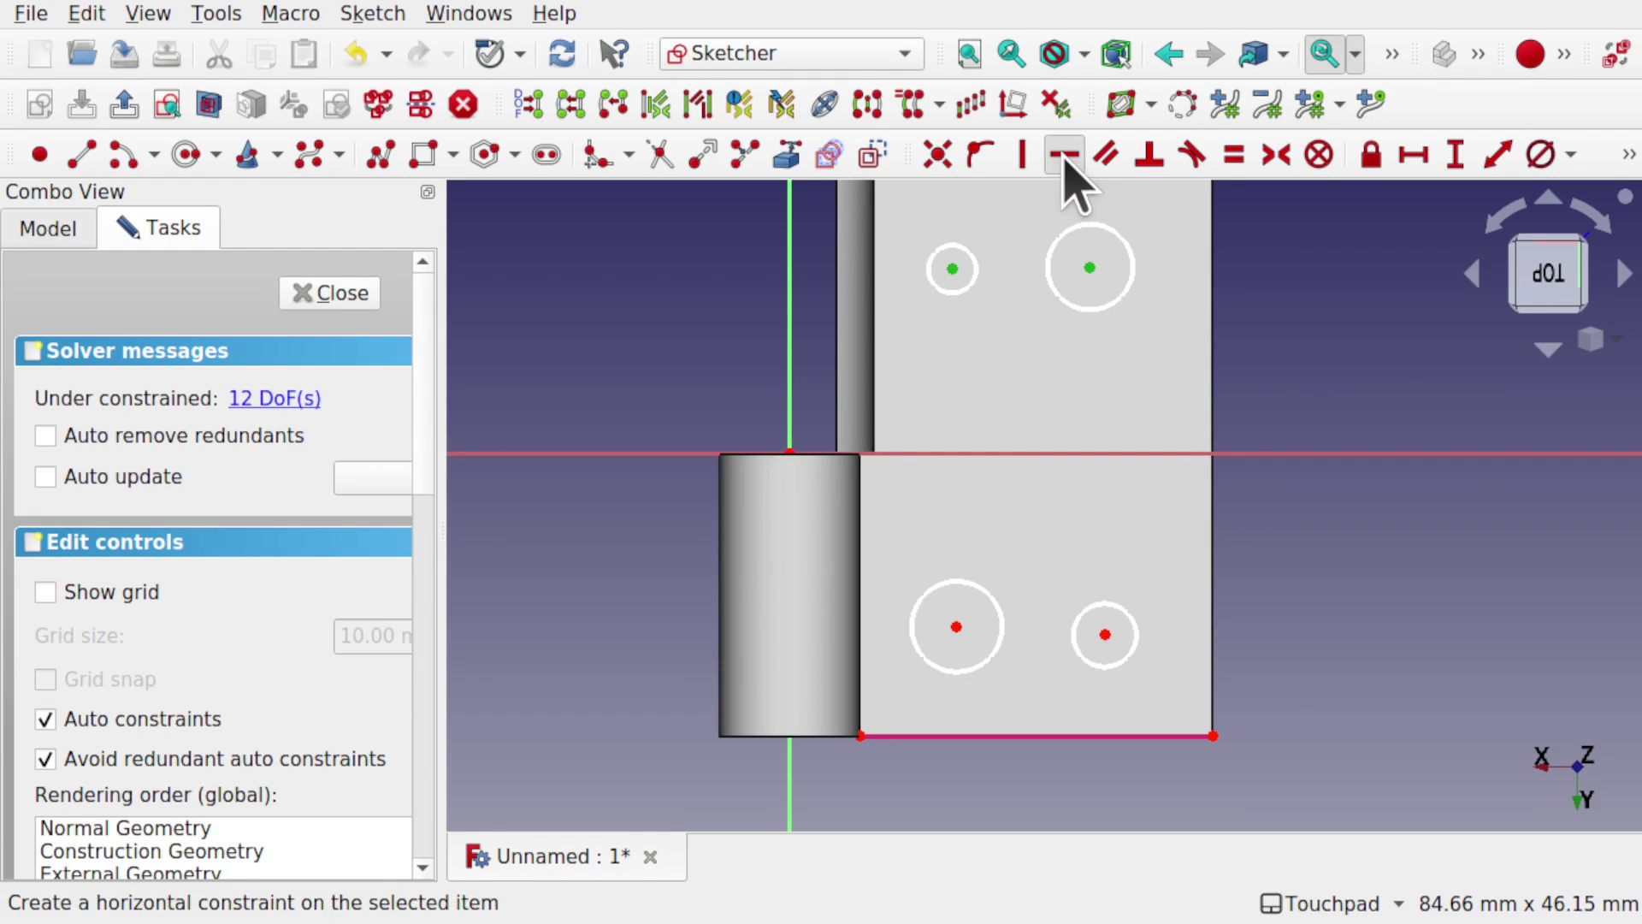
pyautogui.click(1066, 157)
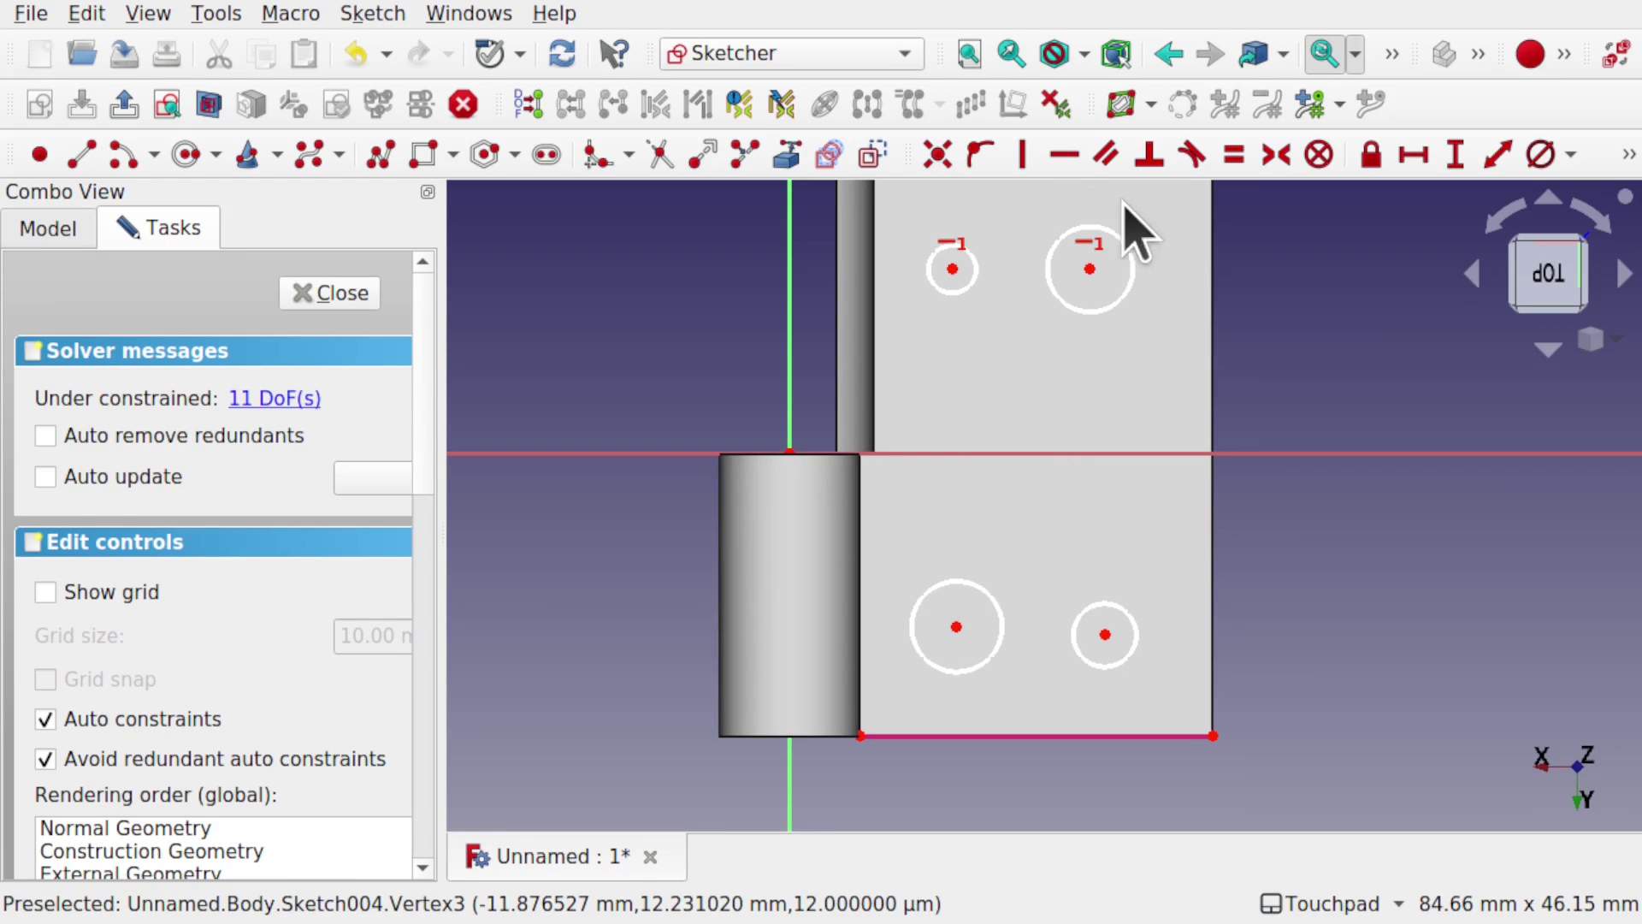
pyautogui.click(1064, 155)
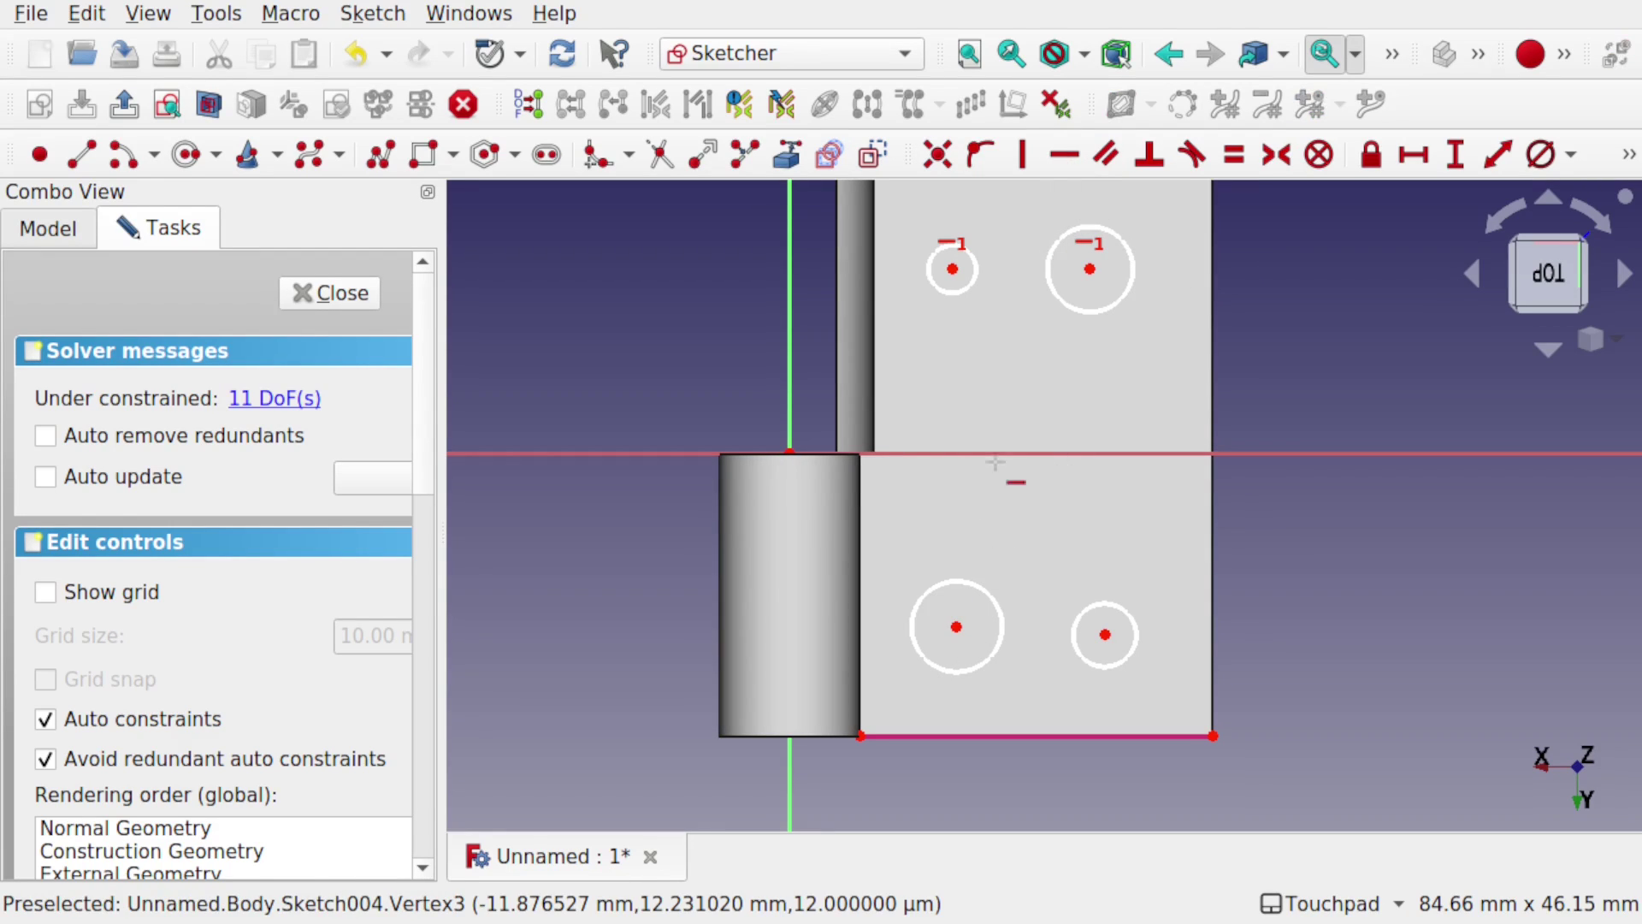
pyautogui.click(956, 626)
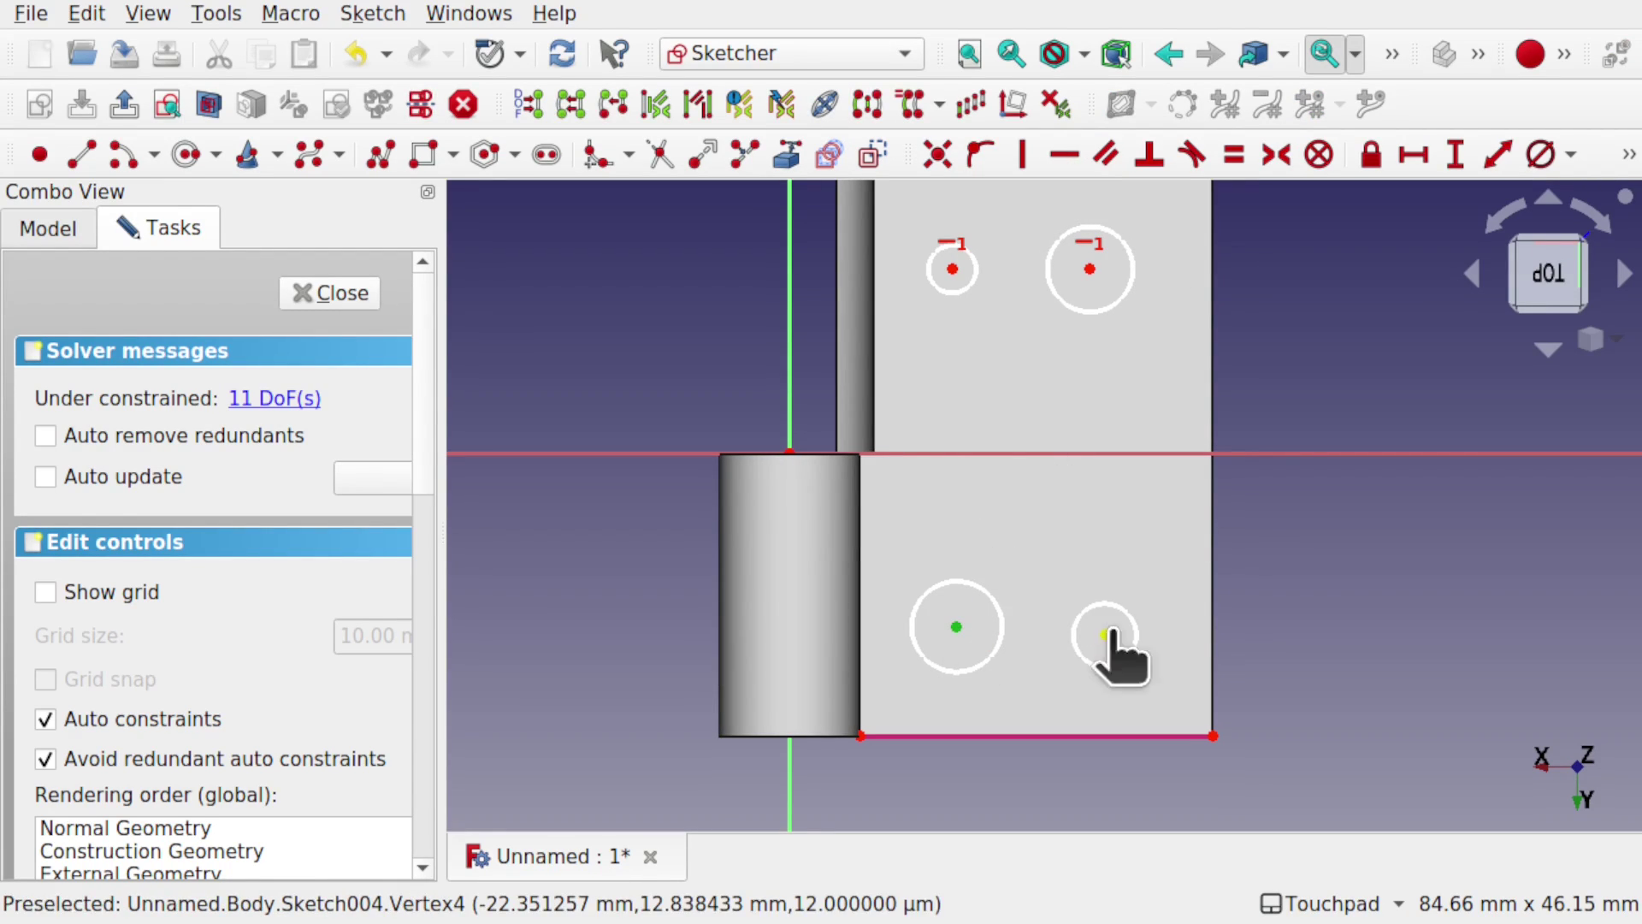
pyautogui.click(1105, 633)
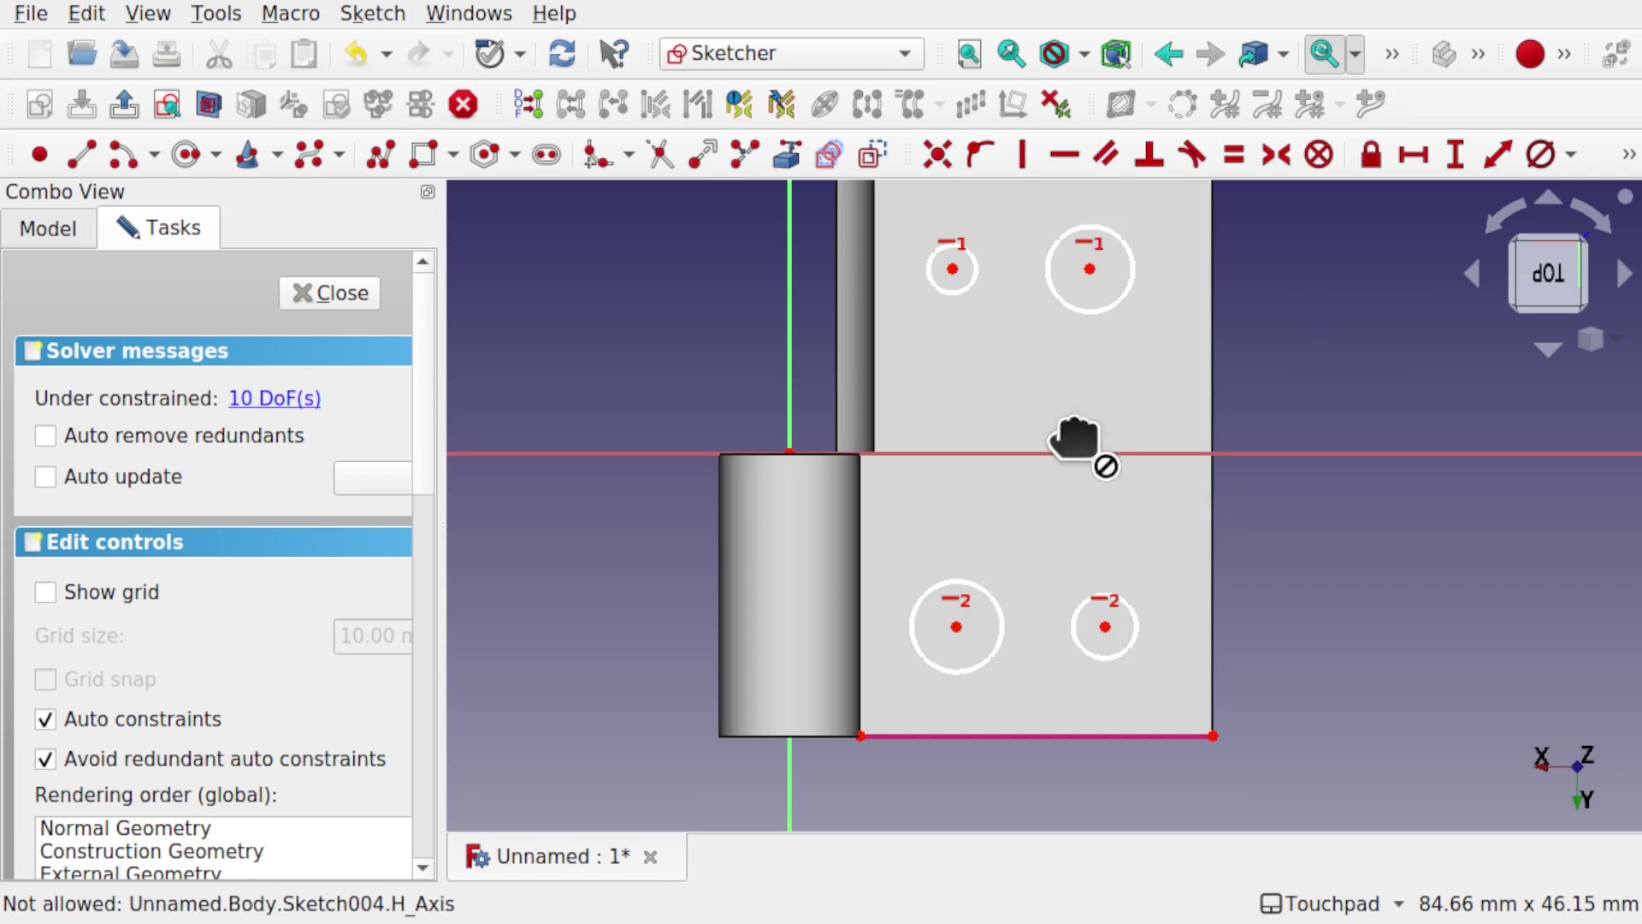
# Step: Constrain the circle centres vertically in pairs, aligning the two nearest the barrel and the two nearest the outer edge
pyautogui.click(1021, 152)
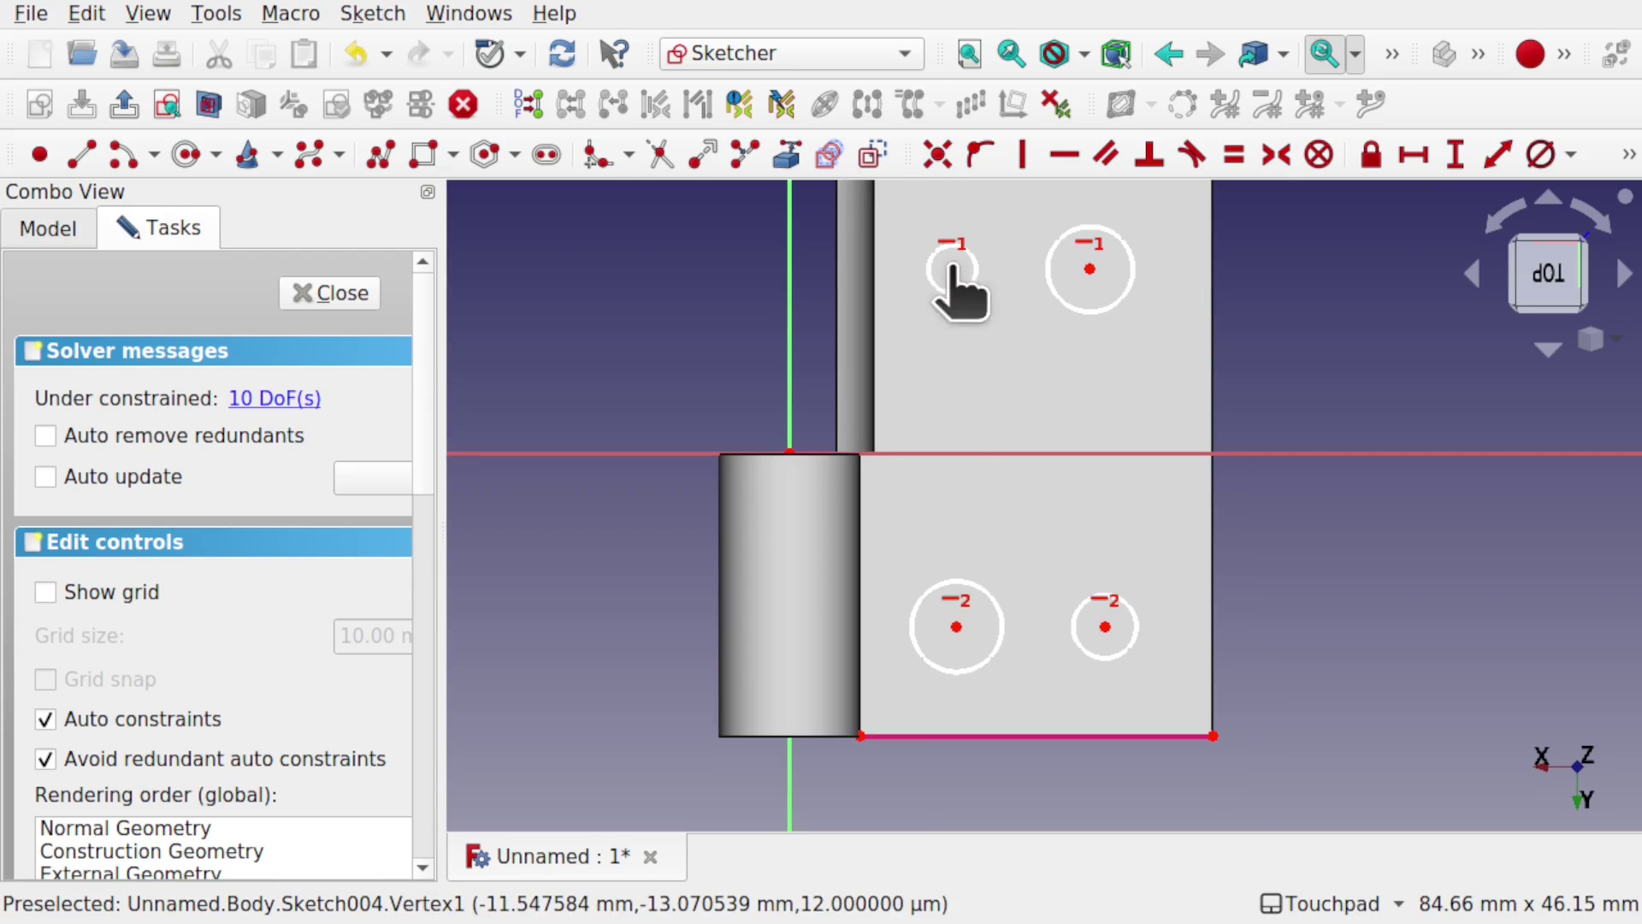
pyautogui.click(952, 269)
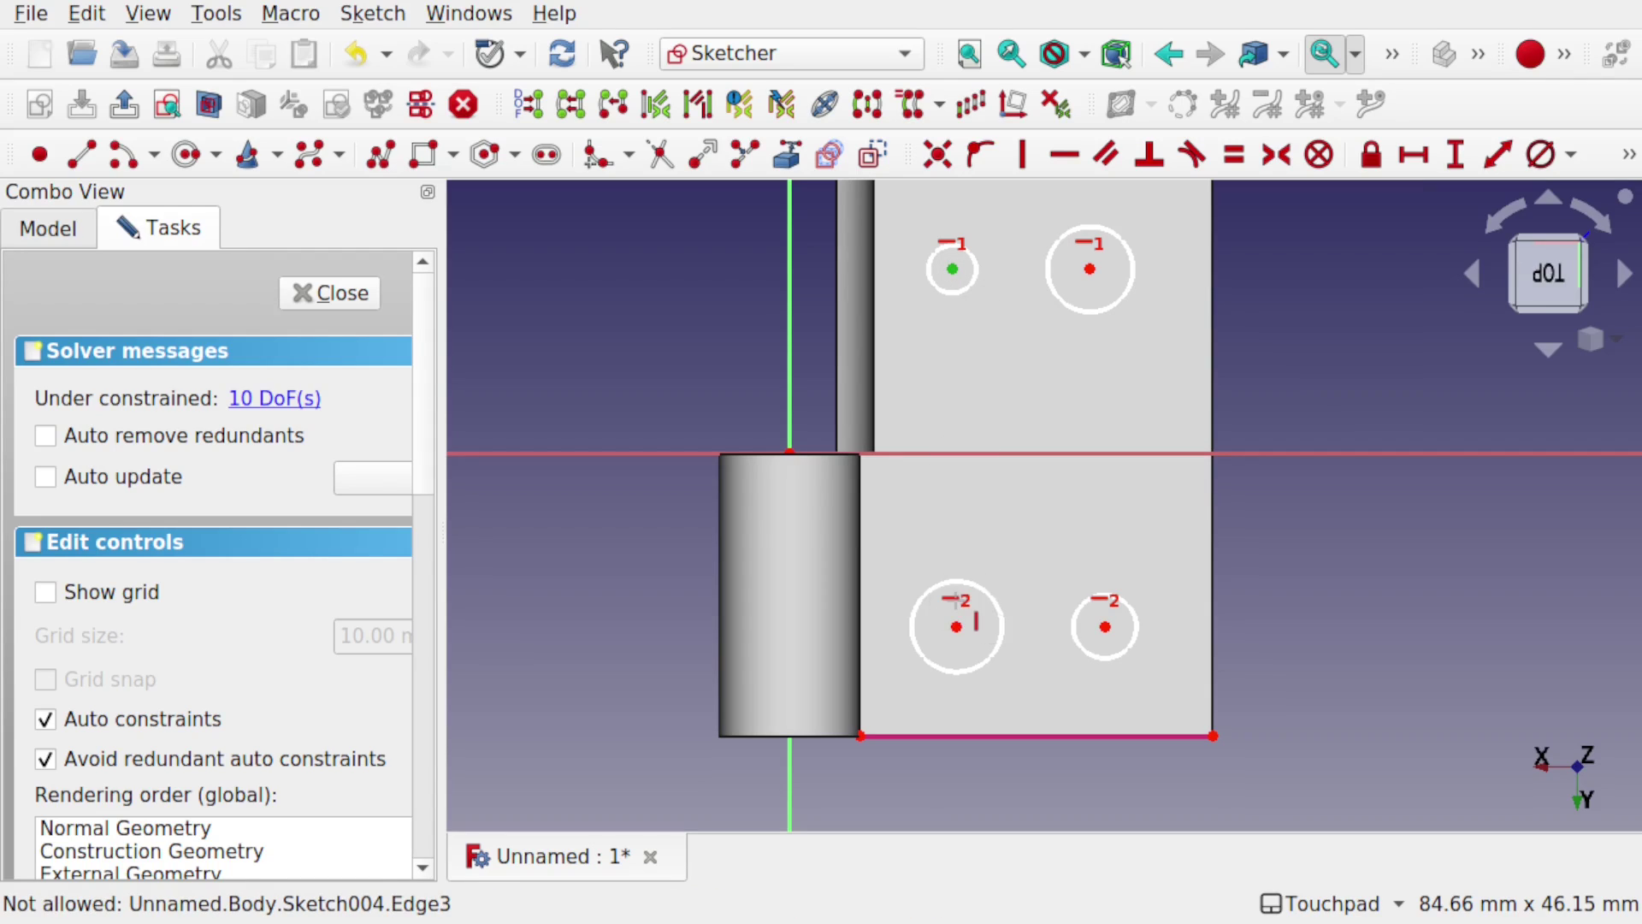
pyautogui.click(956, 627)
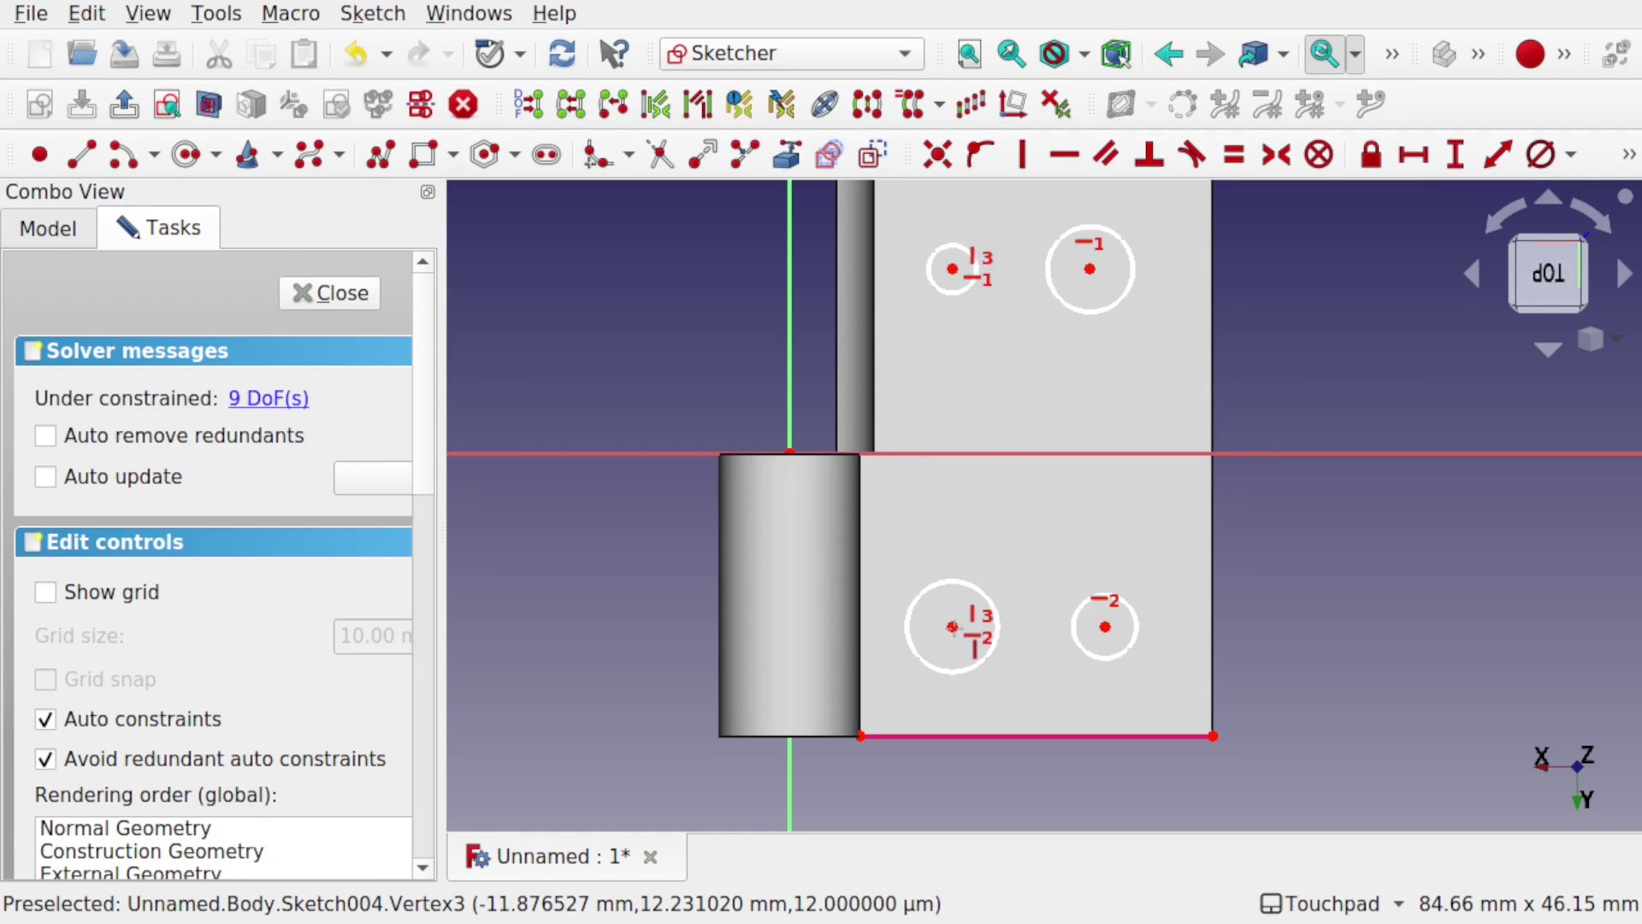
pyautogui.click(1105, 627)
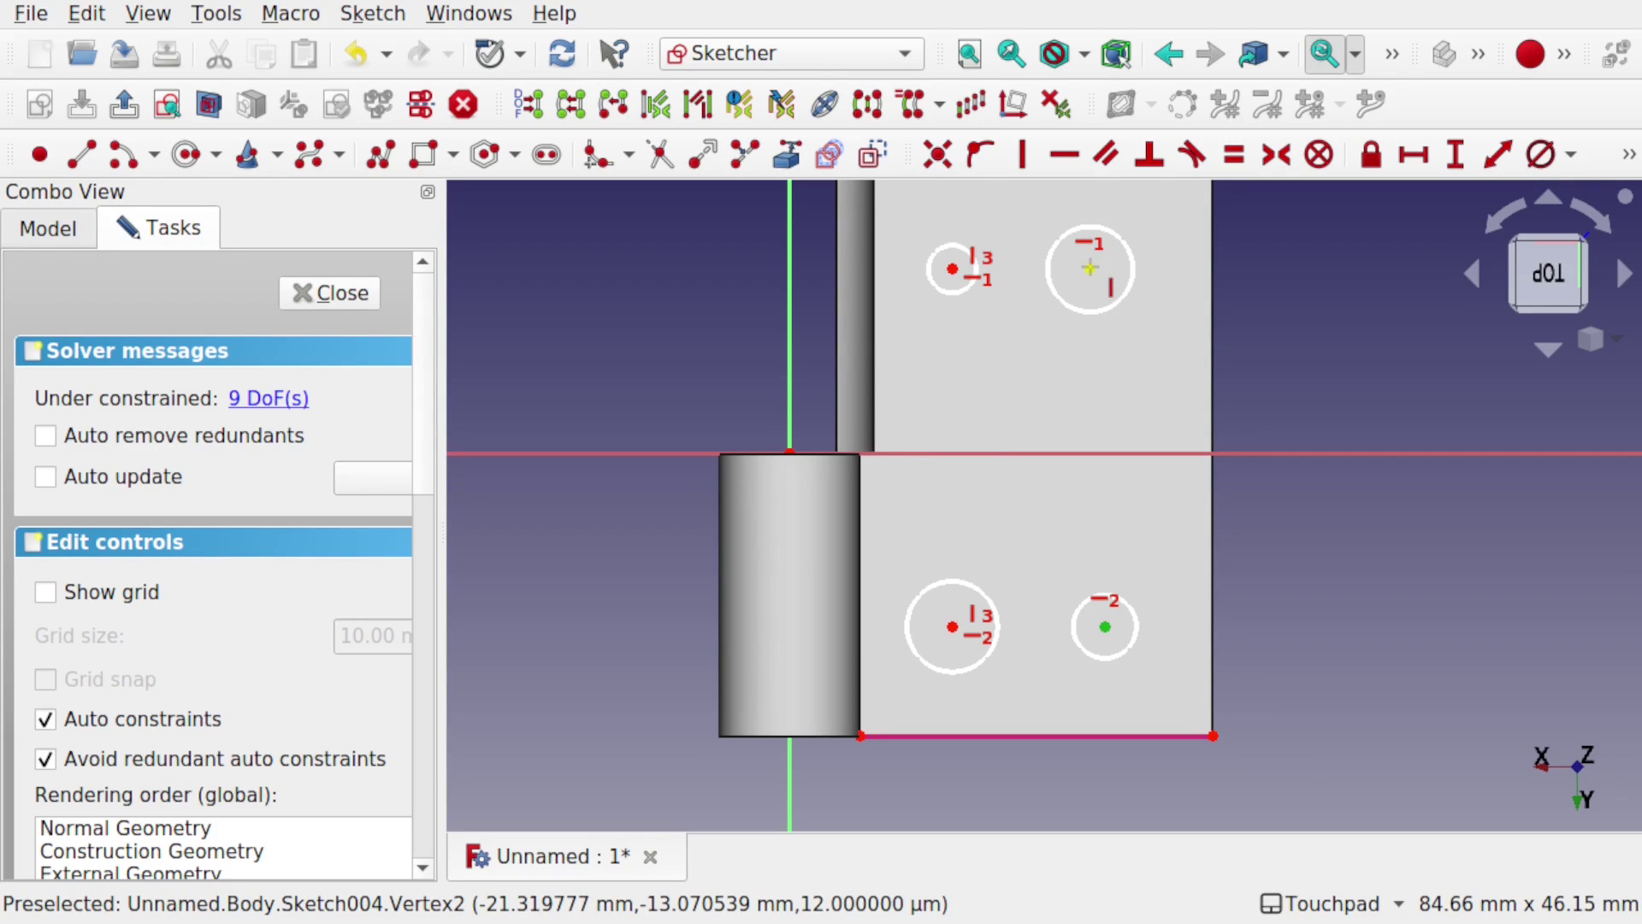
pyautogui.click(1089, 269)
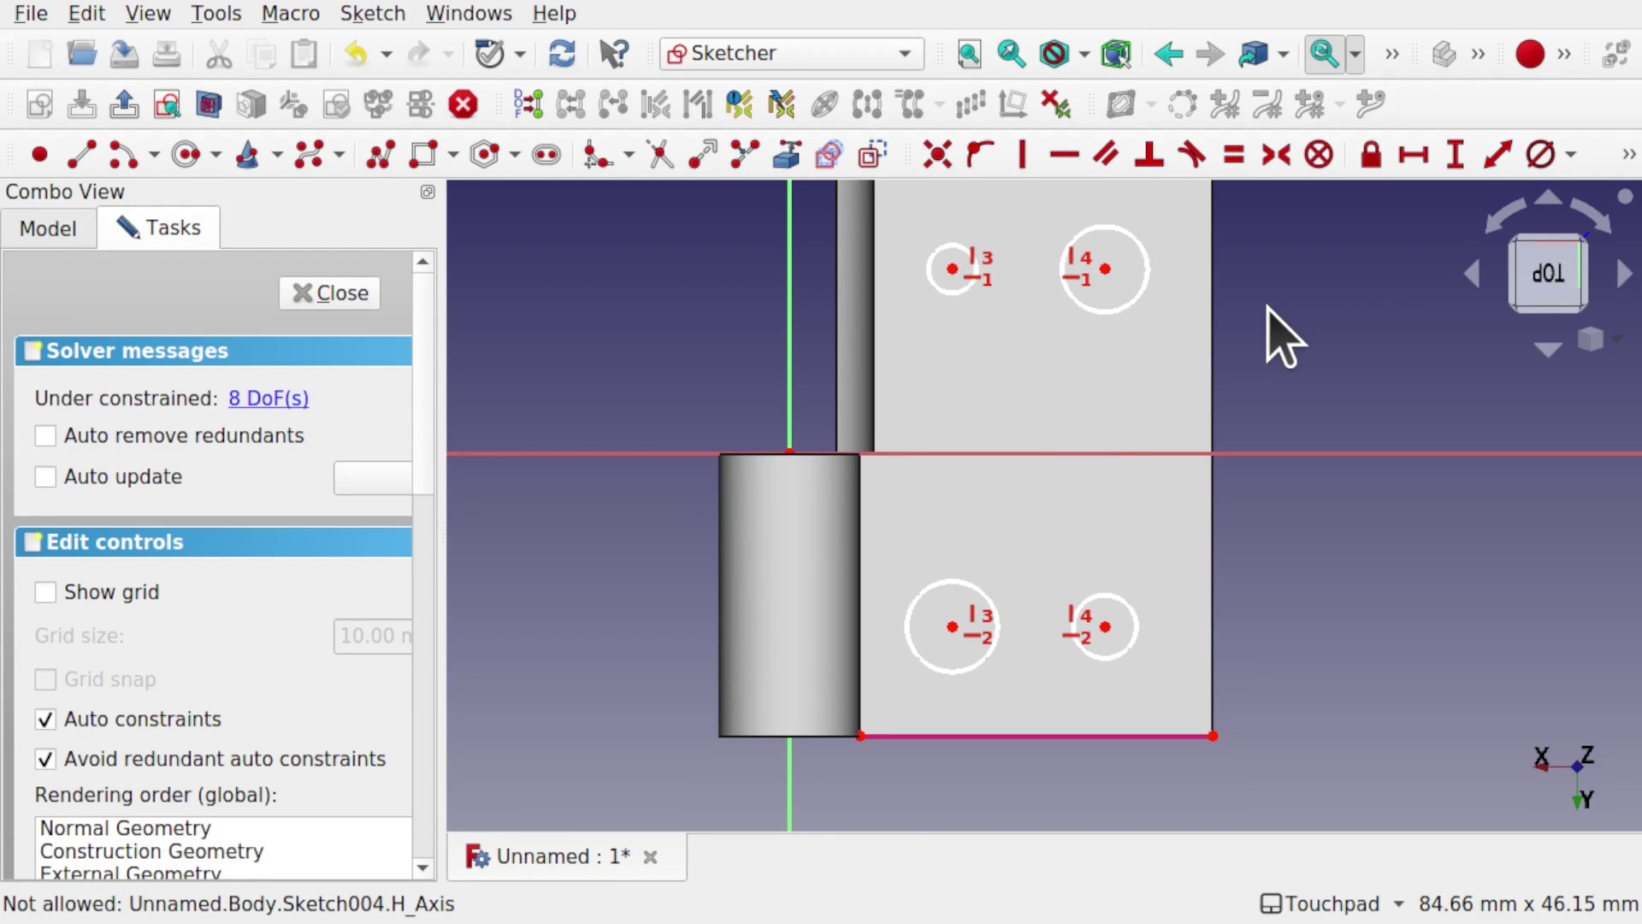
# Step: Set the vertical distance from the plate's upper-left corner to the upper-left circle's centre to 5 mm
pyautogui.scroll(-2, 1282, 337)
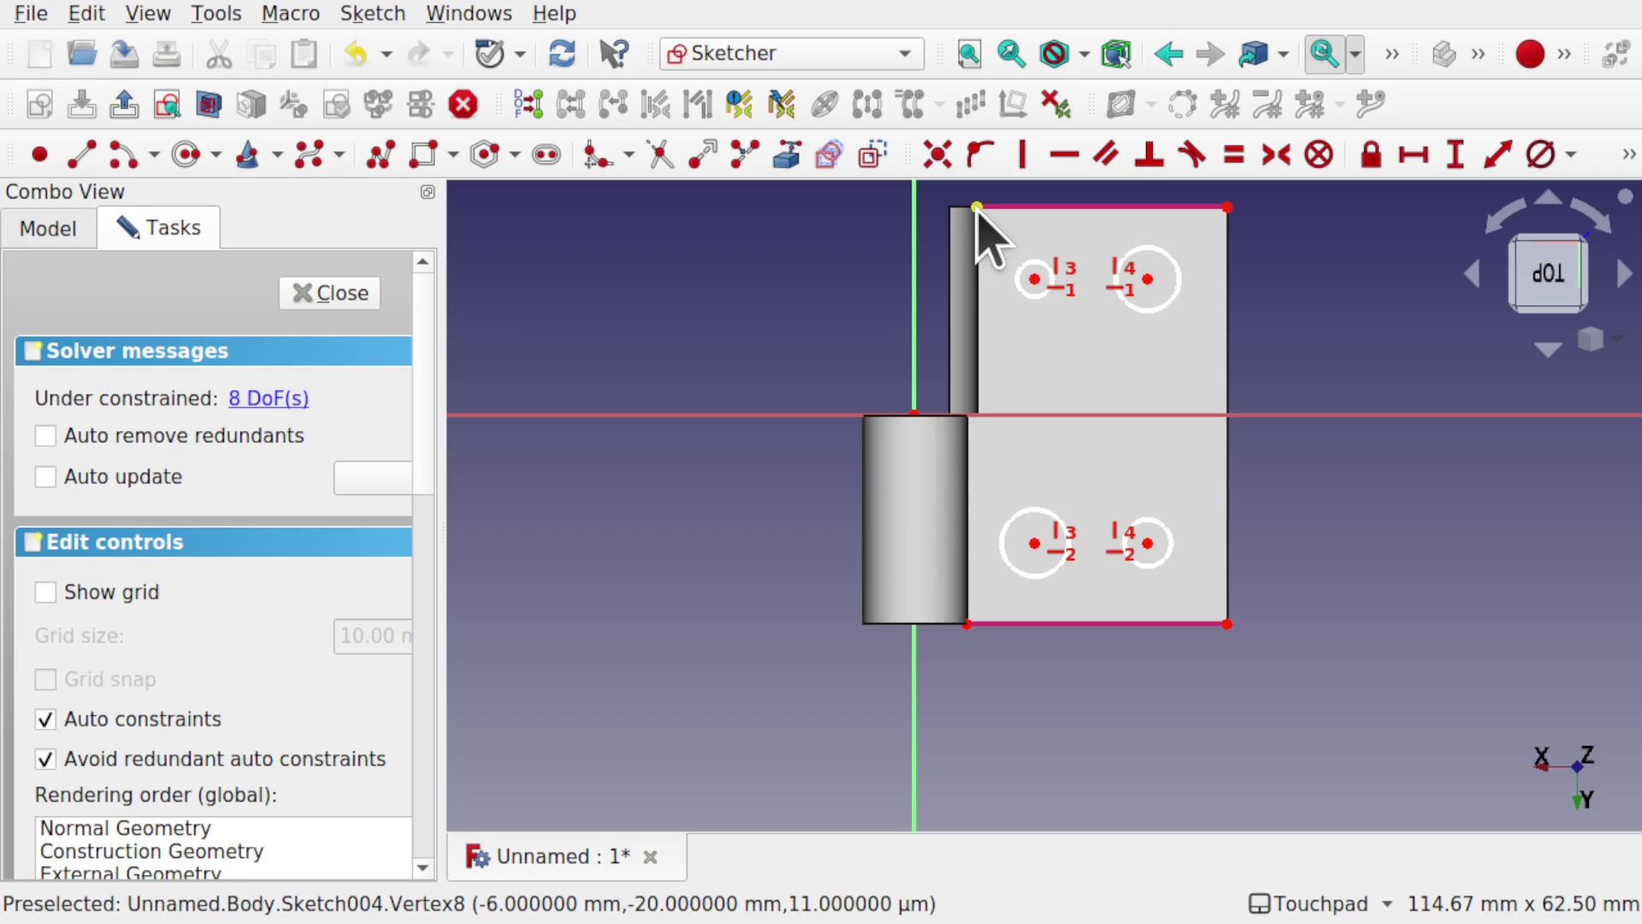
pyautogui.click(976, 207)
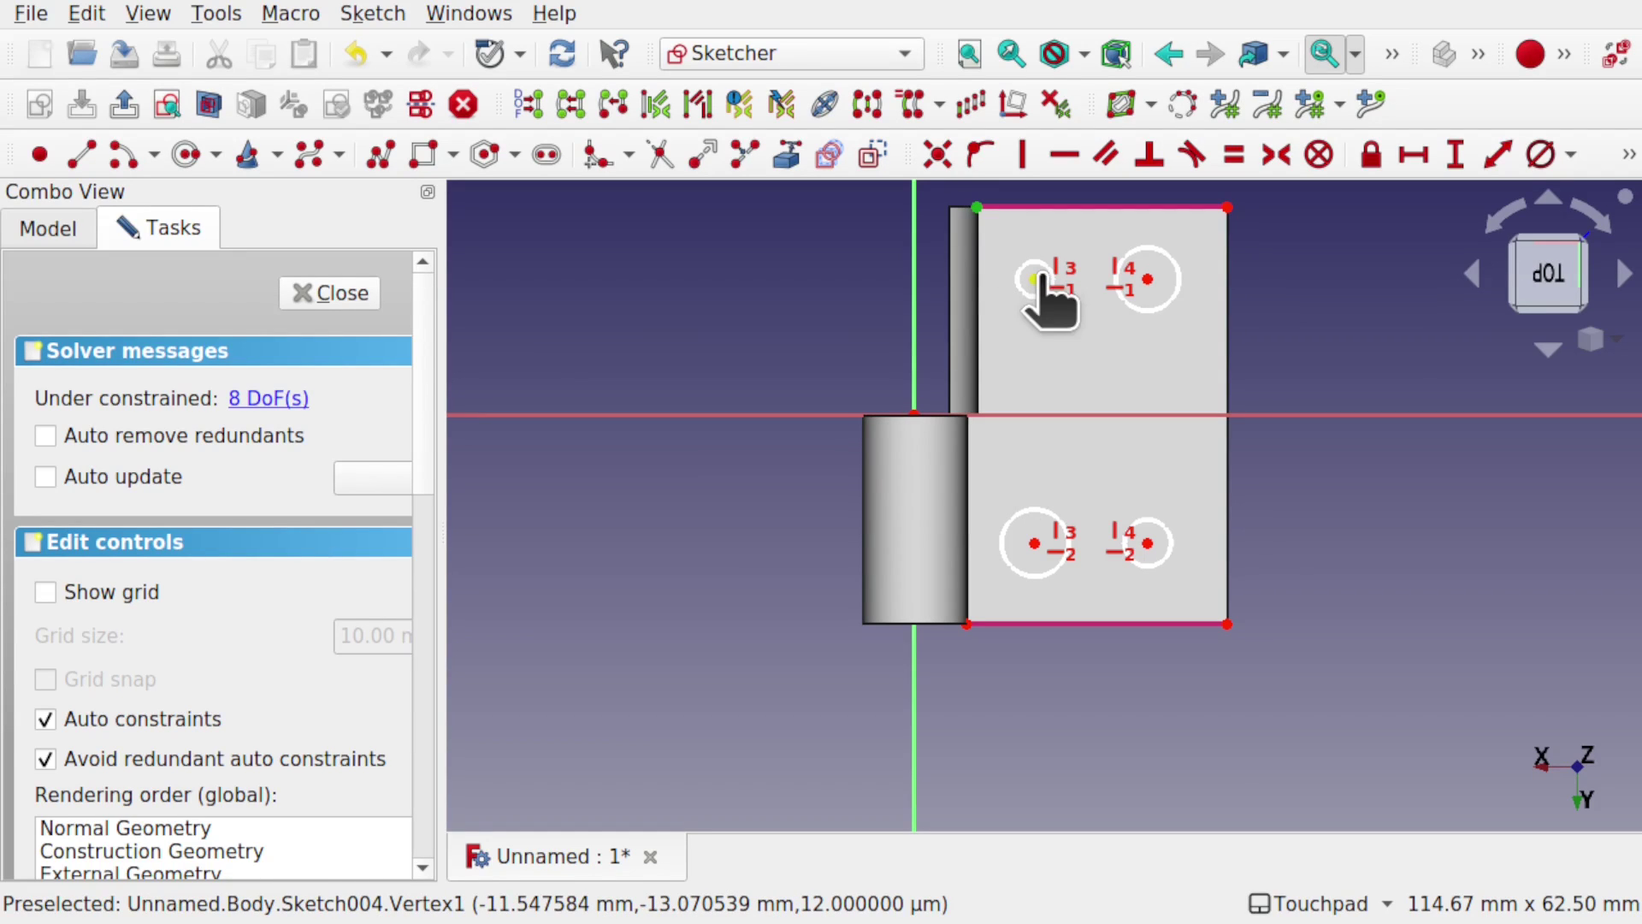
pyautogui.click(1037, 279)
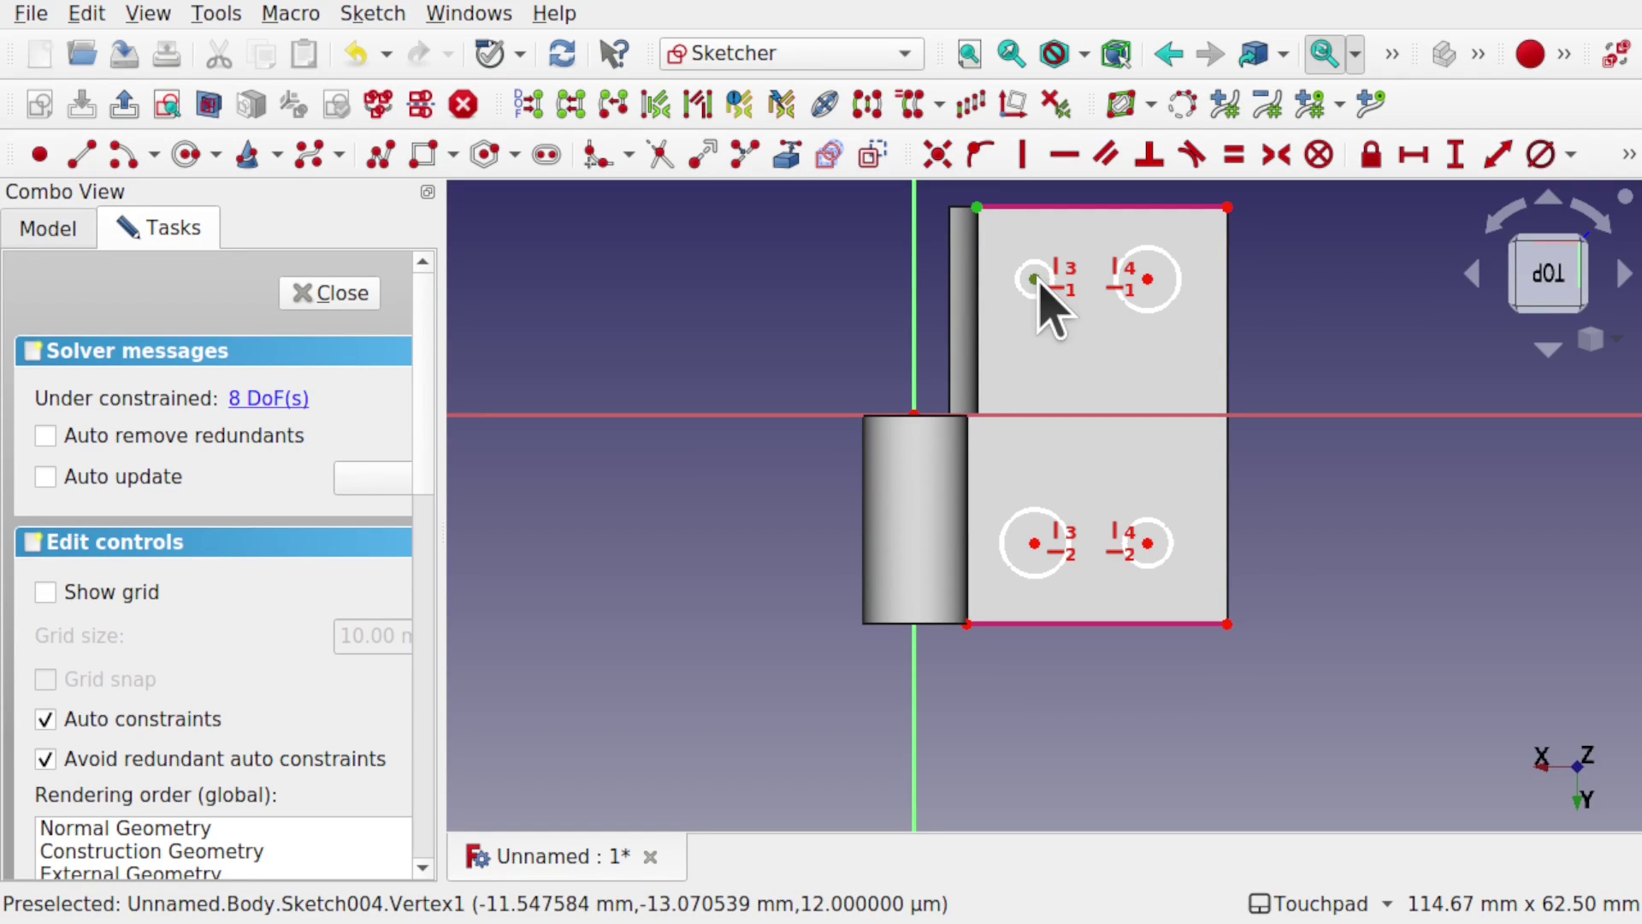
pyautogui.click(1451, 157)
pyautogui.write('5')
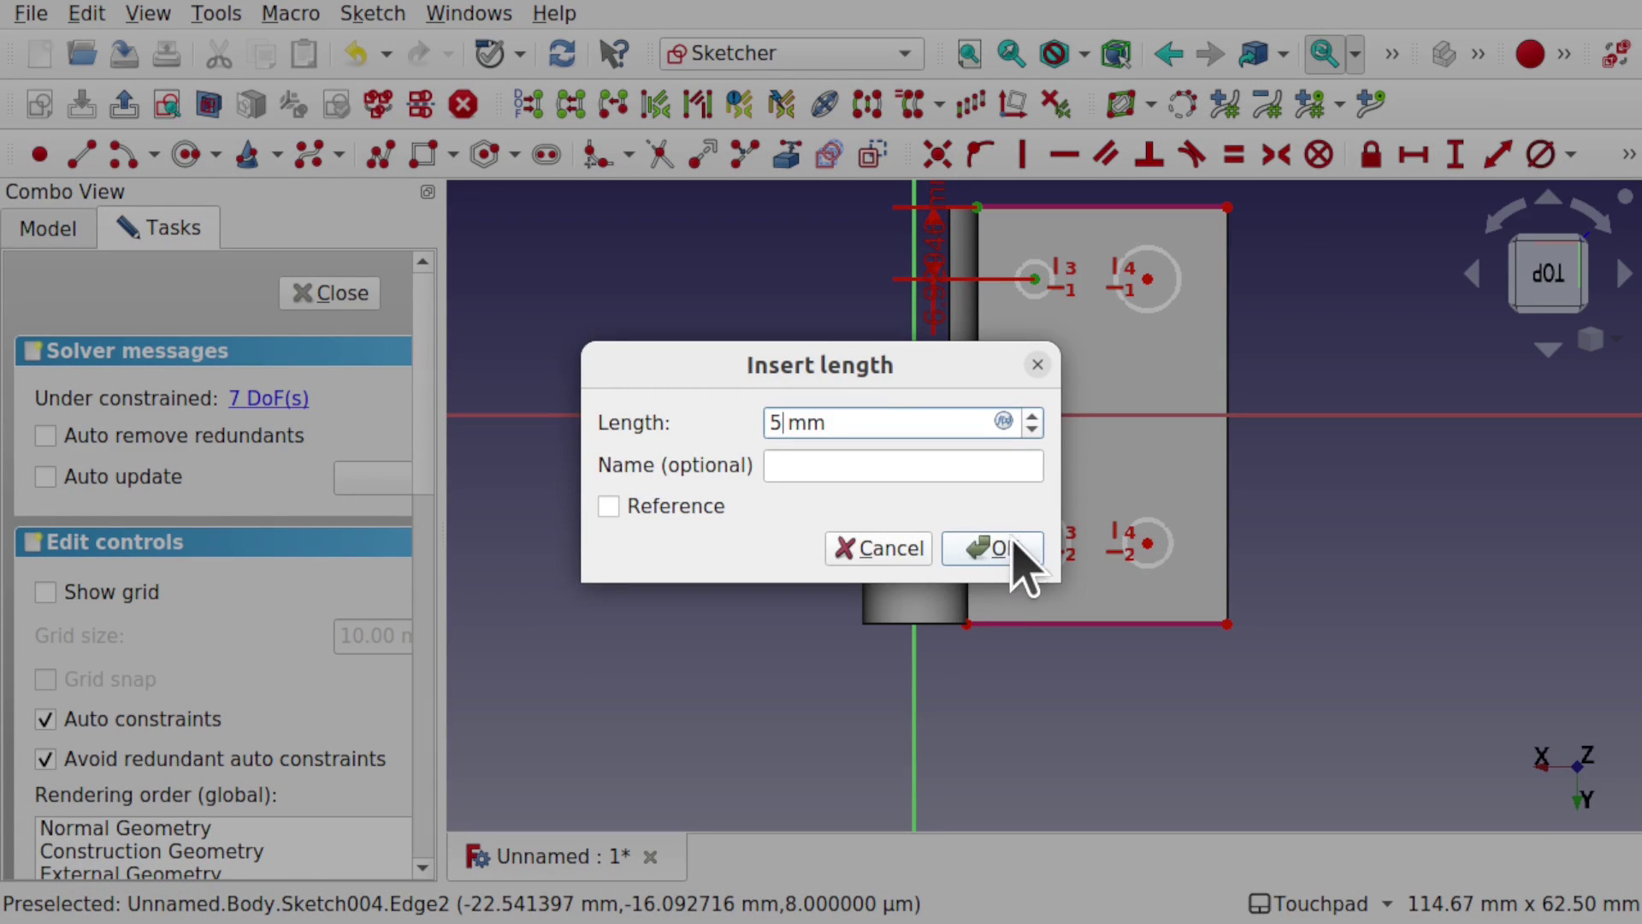
pyautogui.click(1014, 539)
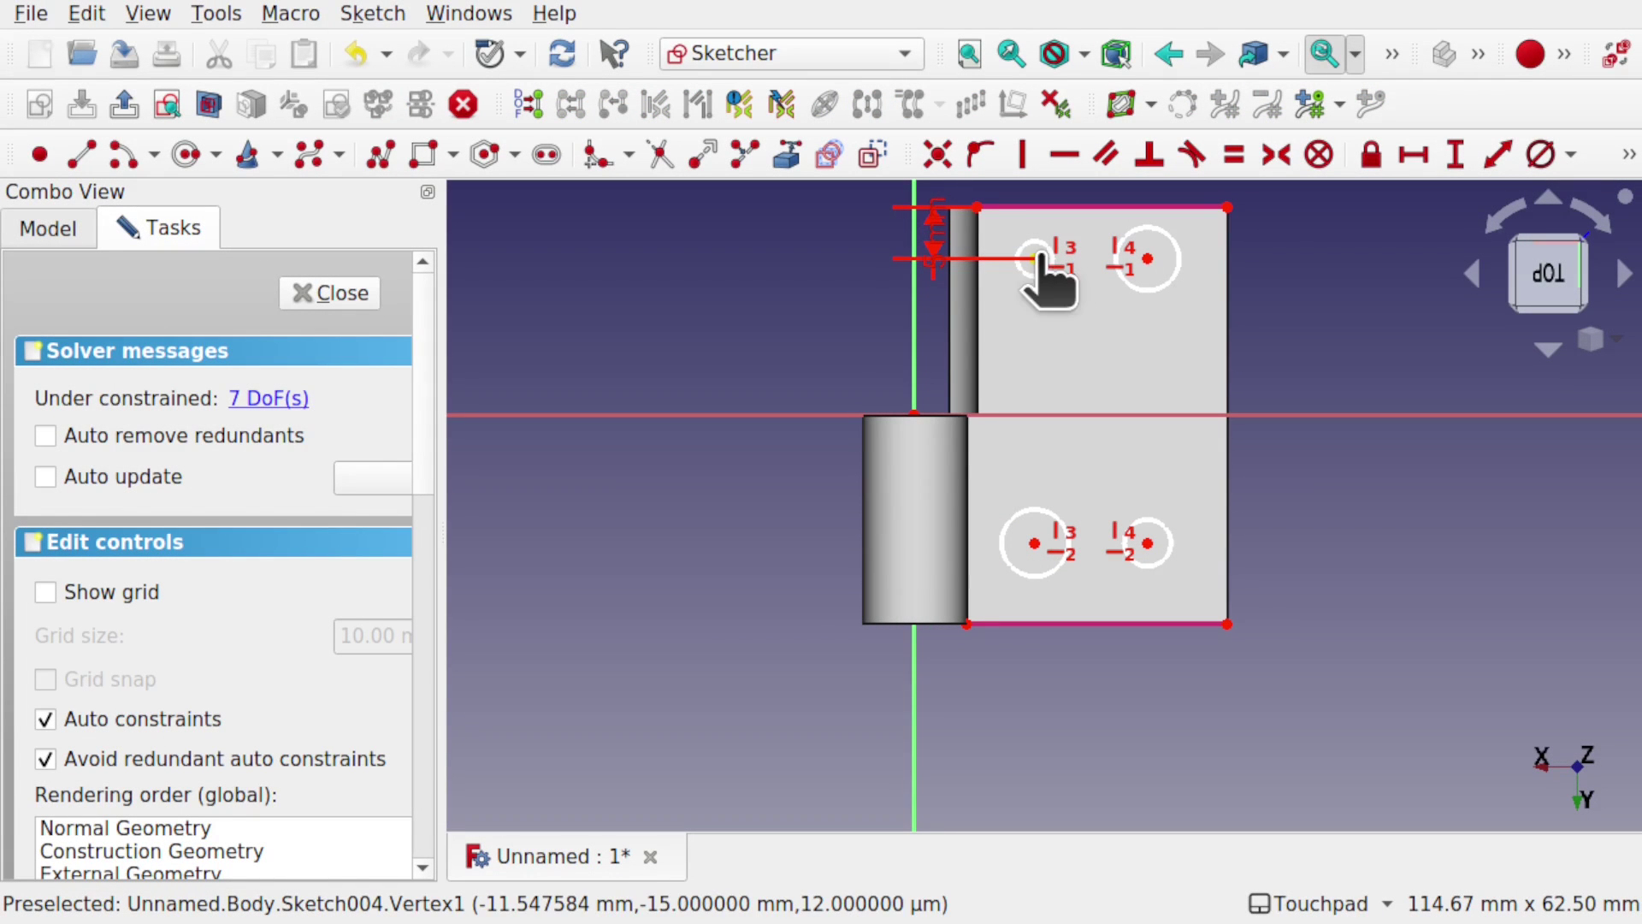
# Step: Set the horizontal distance between the upper-left circle's centre and the plate's upper-left corner to 5 mm
pyautogui.click(1035, 257)
pyautogui.click(979, 208)
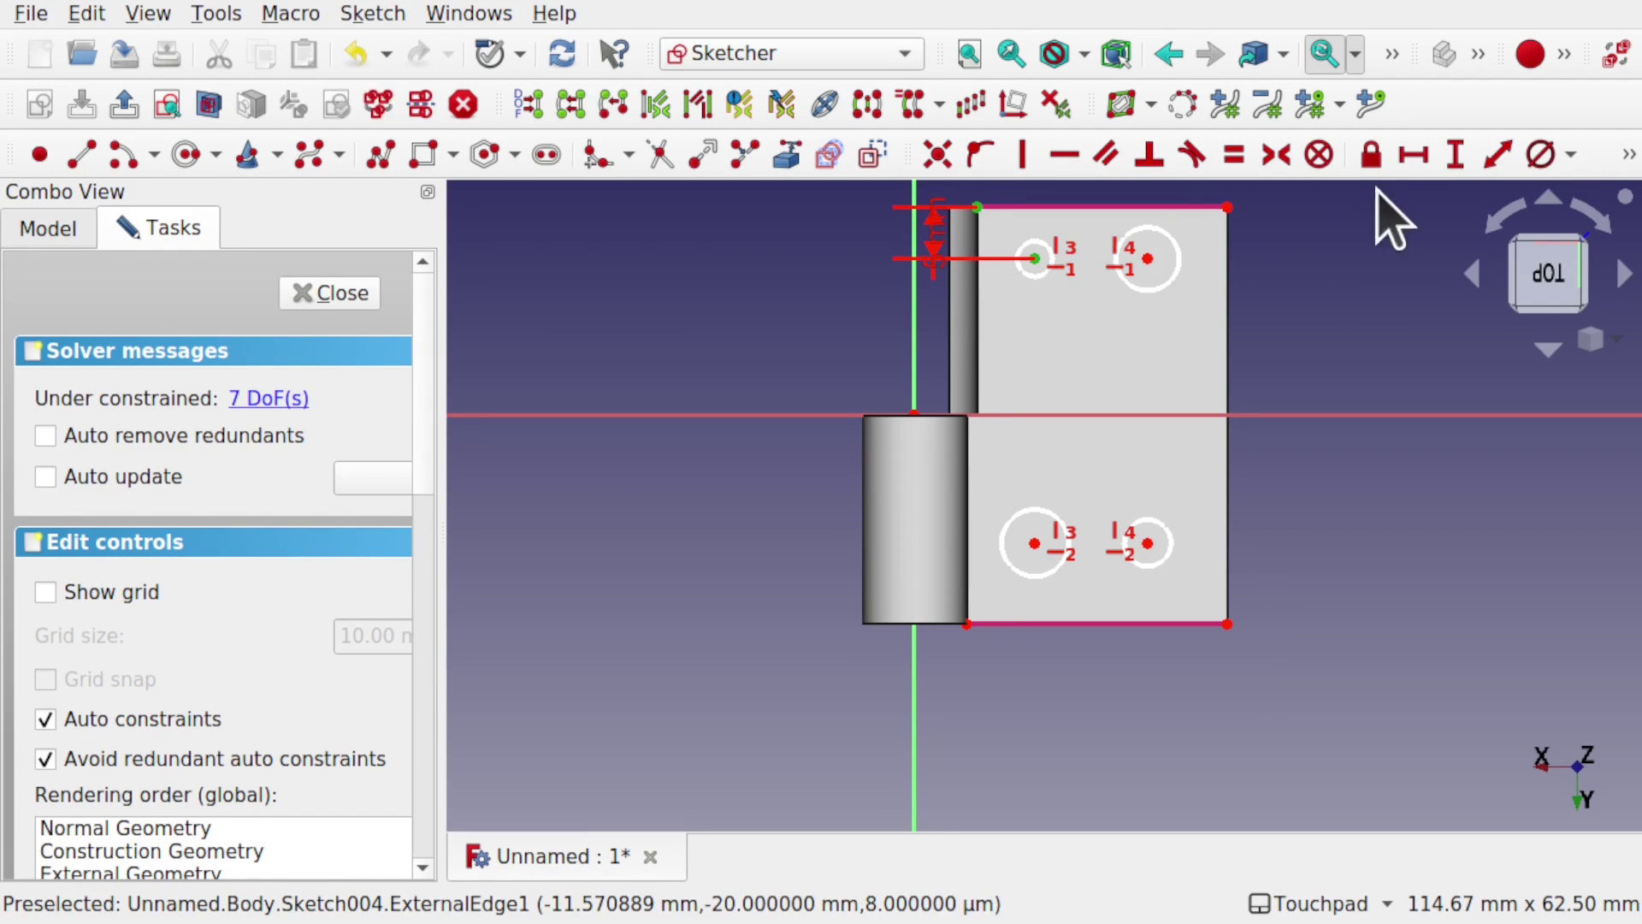
pyautogui.click(1412, 163)
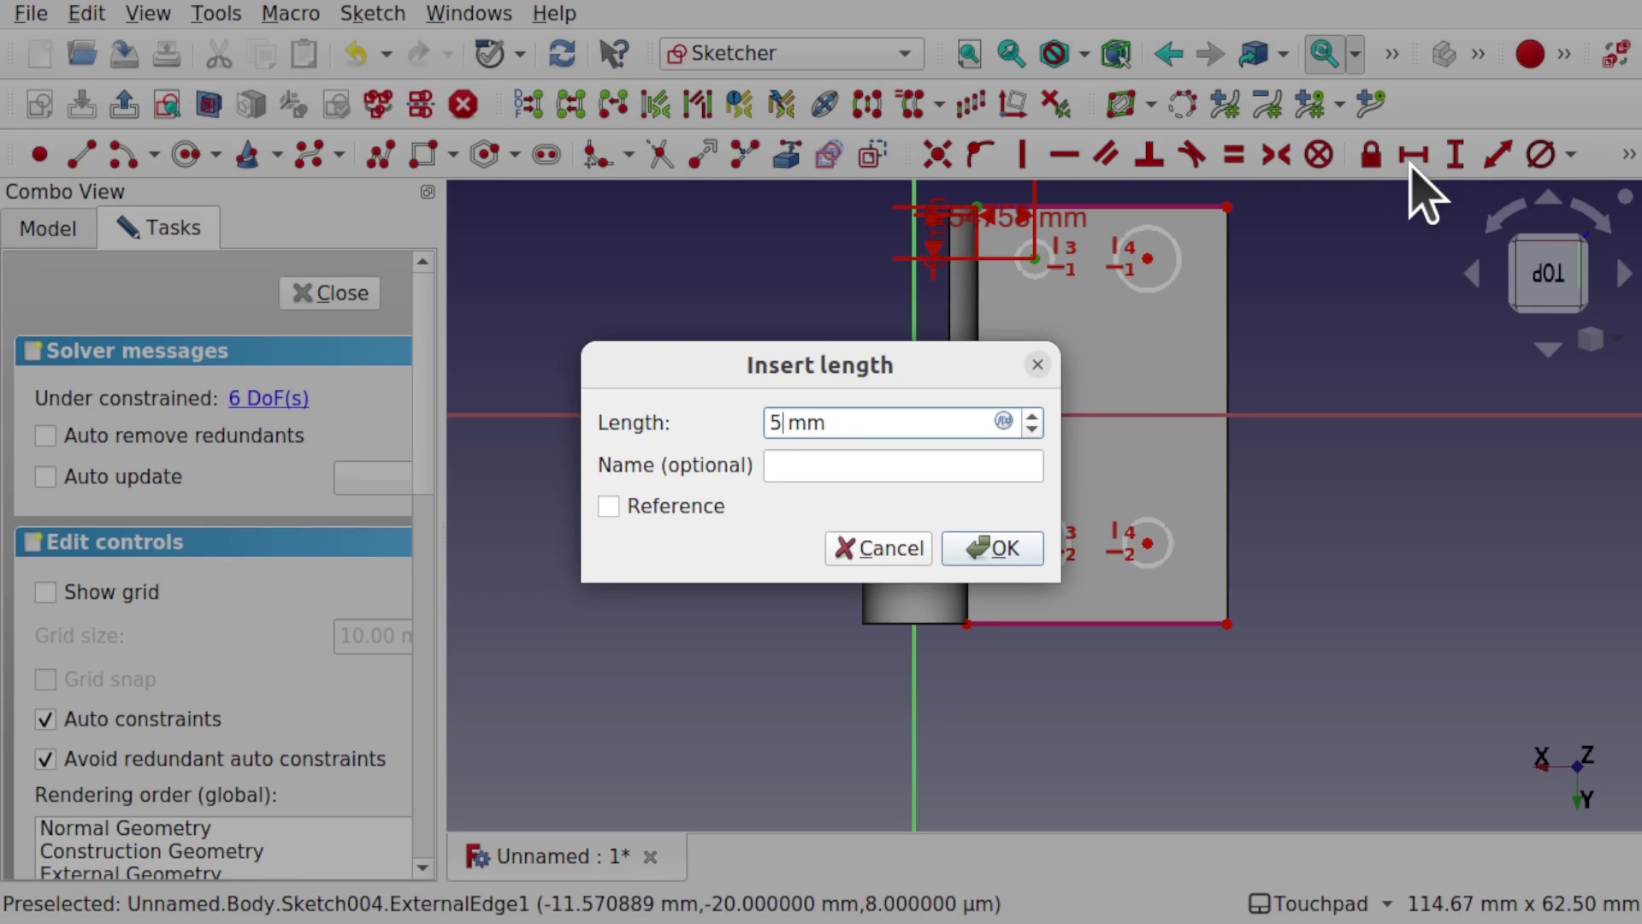
pyautogui.write('5')
pyautogui.click(989, 552)
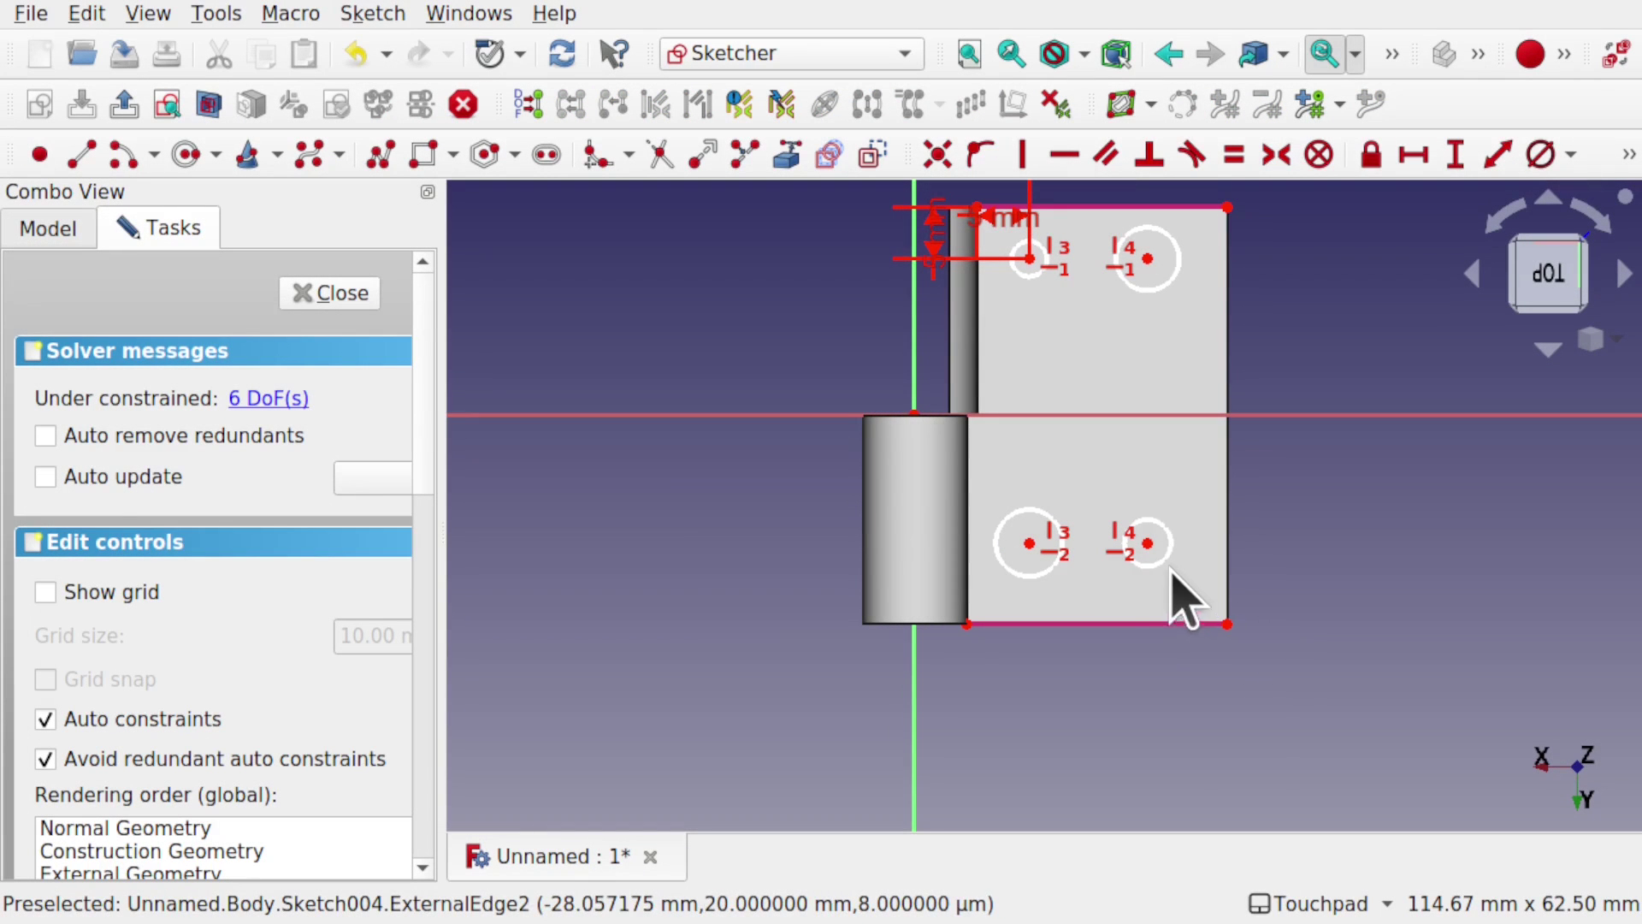
# Step: Set the vertical distance between the lower-right circle's centre and the plate's lower-right corner to 5 mm
pyautogui.click(1147, 543)
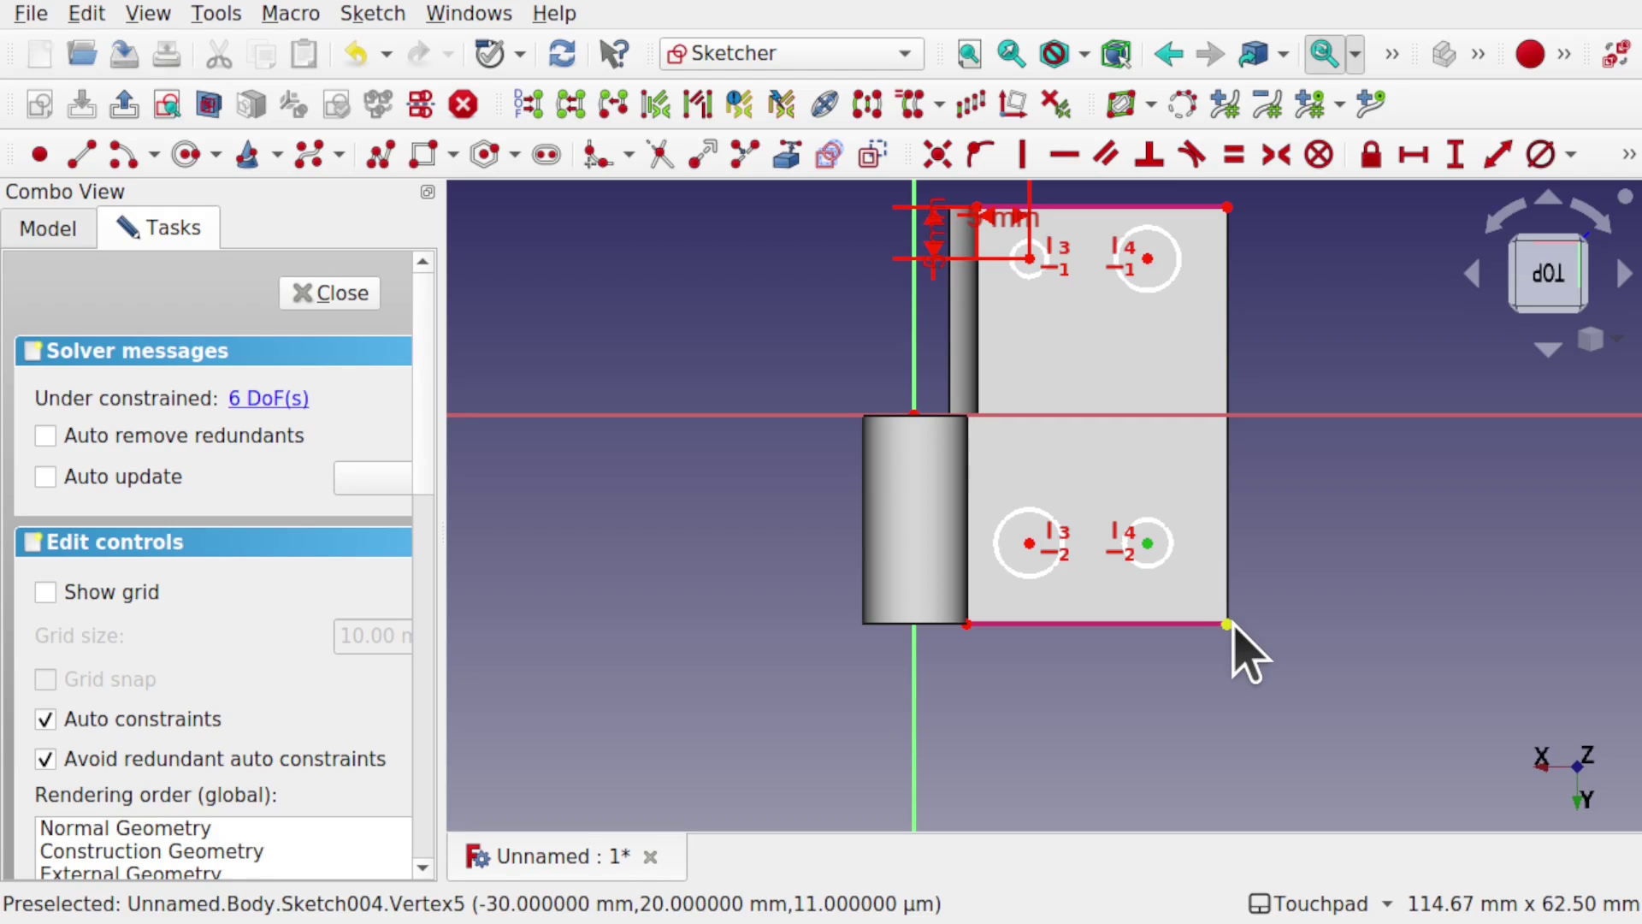
pyautogui.click(1227, 625)
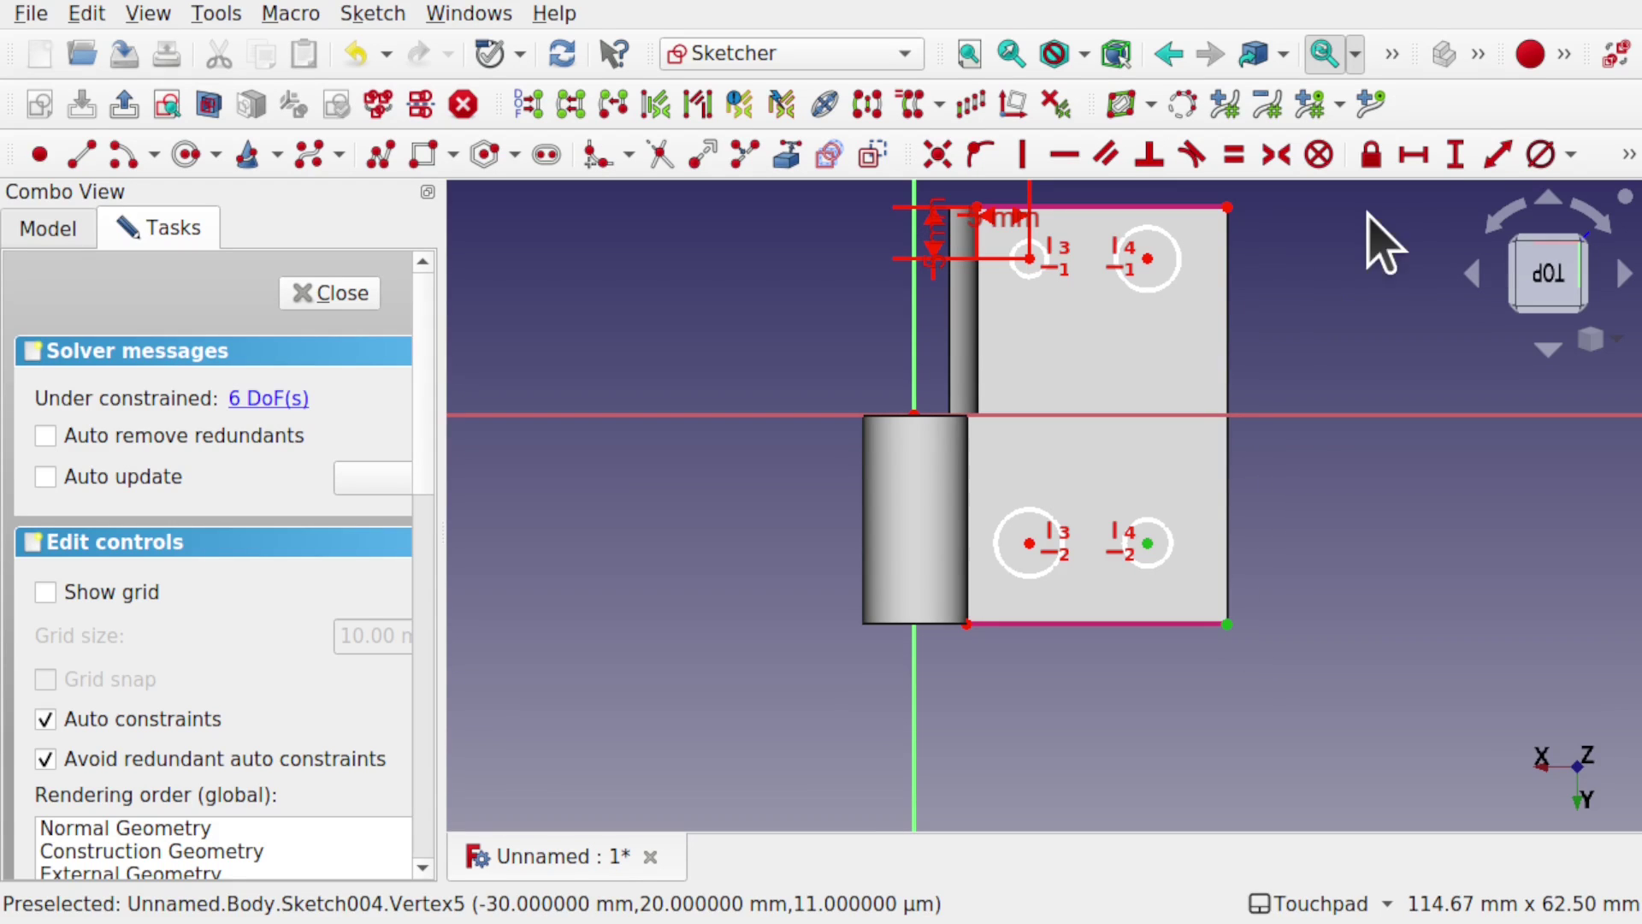
pyautogui.click(1454, 154)
pyautogui.write('5')
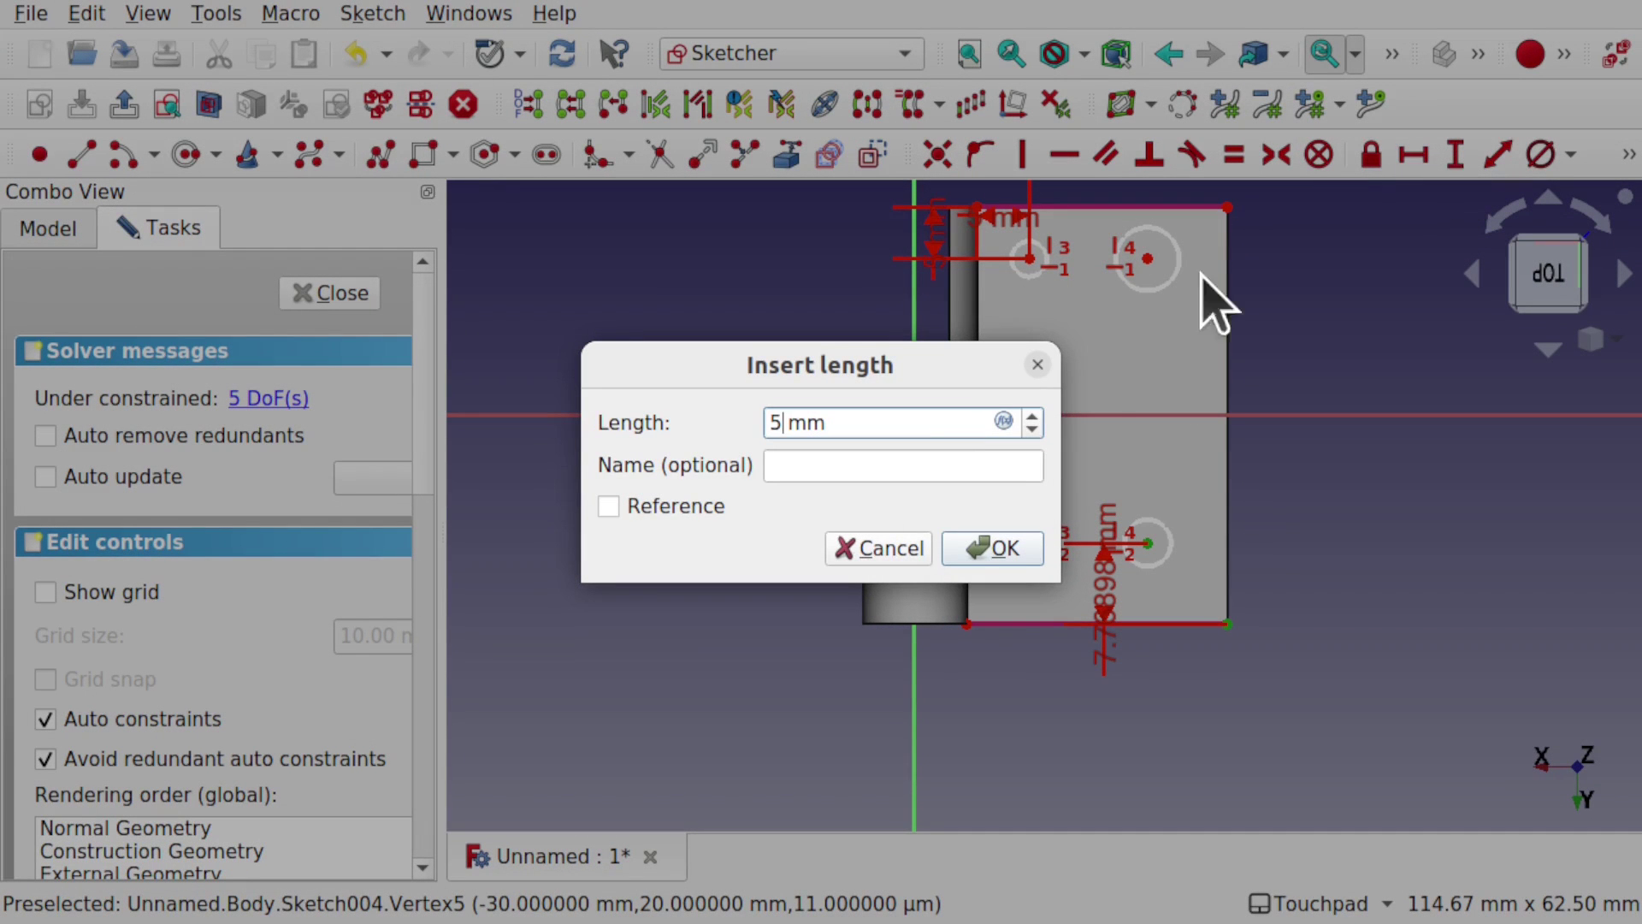
pyautogui.click(999, 550)
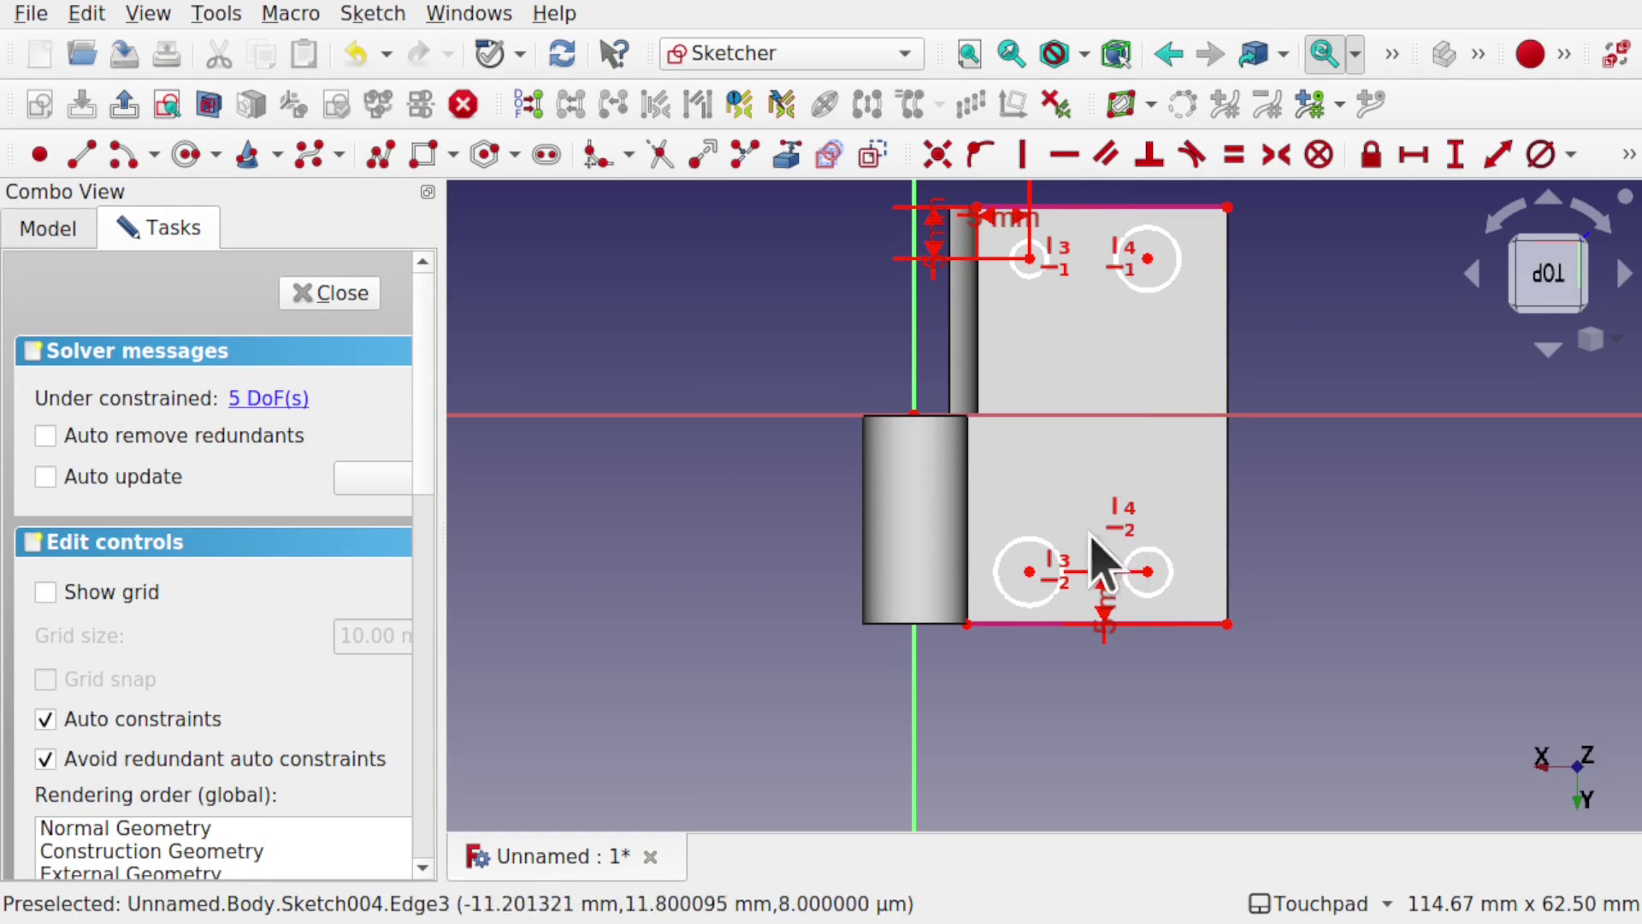
# Step: Set the horizontal distance between the lower-right circle's centre and the plate's lower-right corner to 5 mm
pyautogui.click(1147, 572)
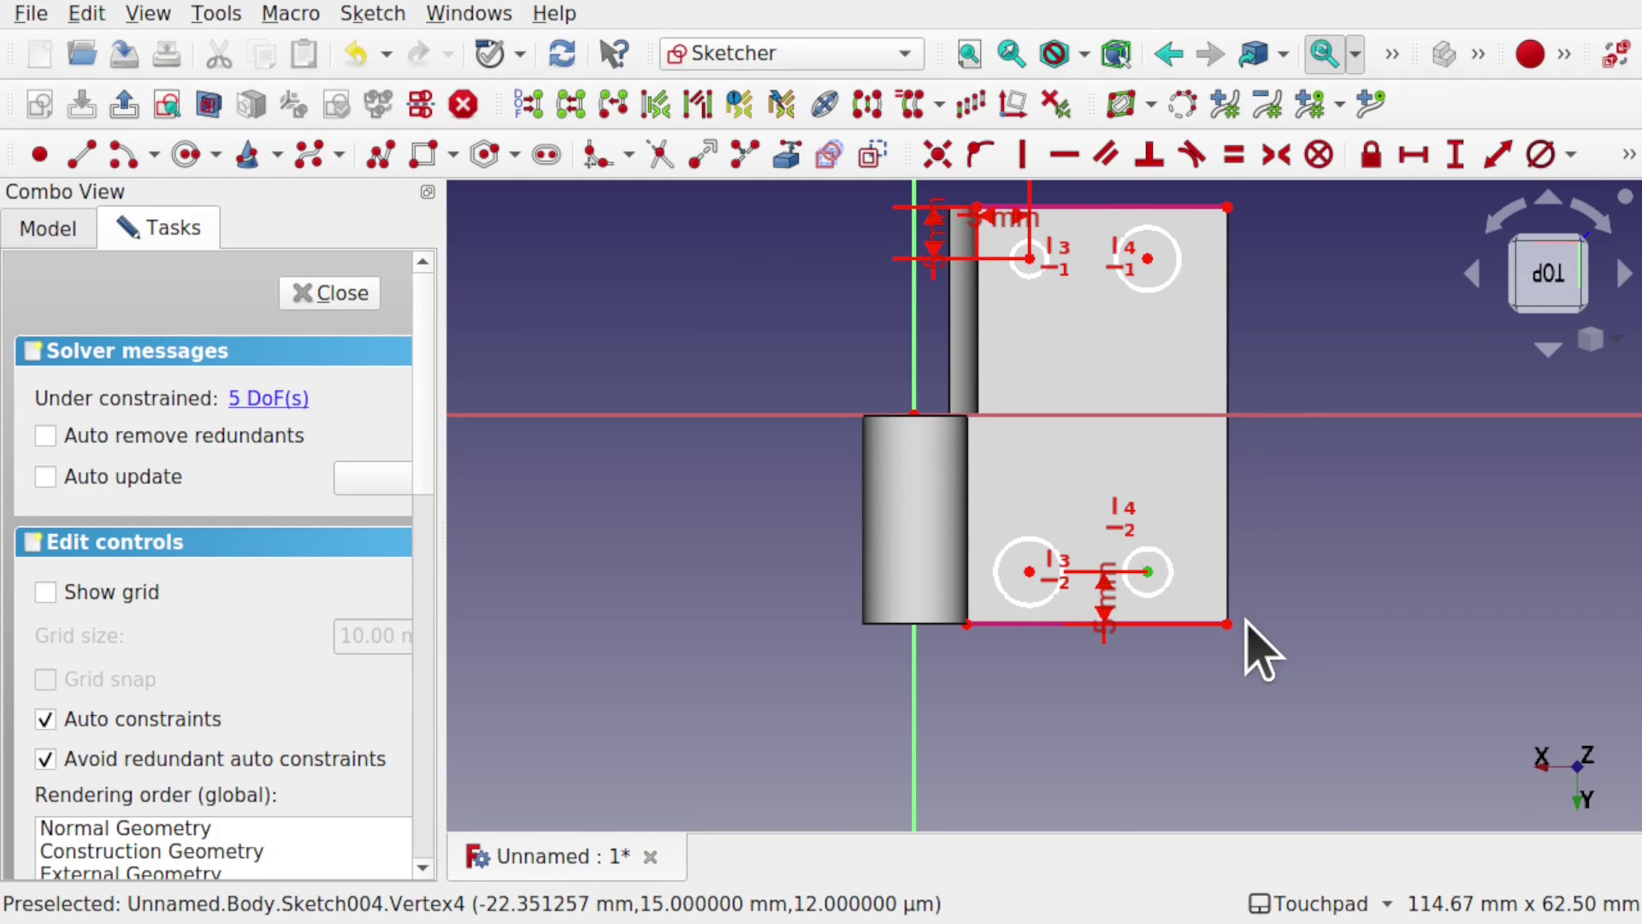
pyautogui.click(1229, 622)
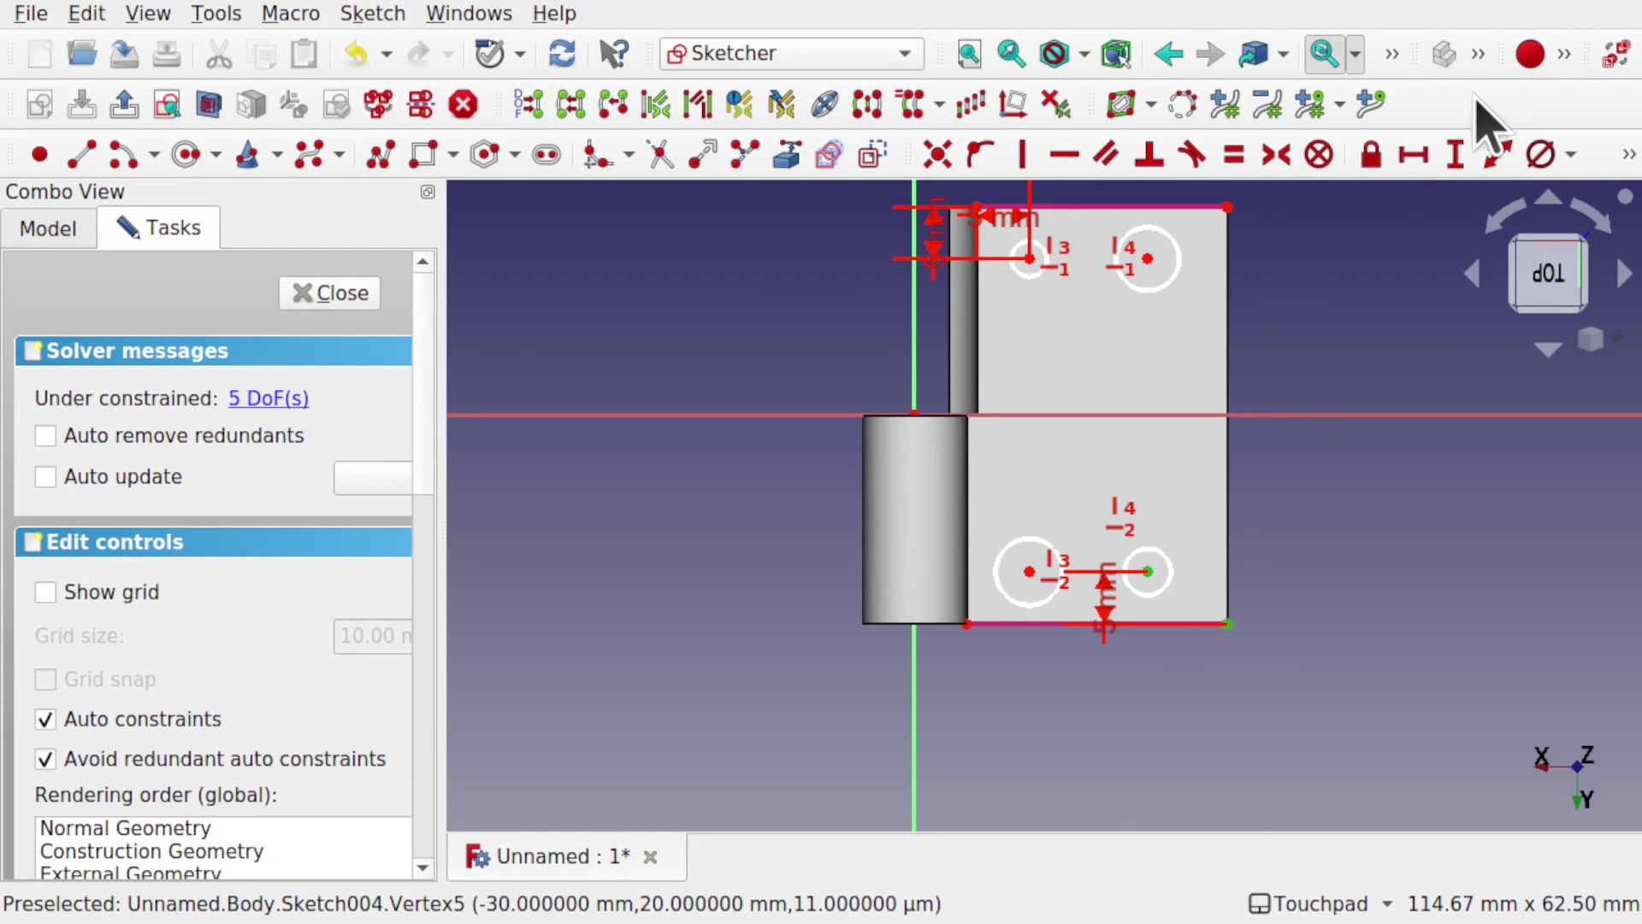
pyautogui.click(1412, 154)
pyautogui.click(1012, 548)
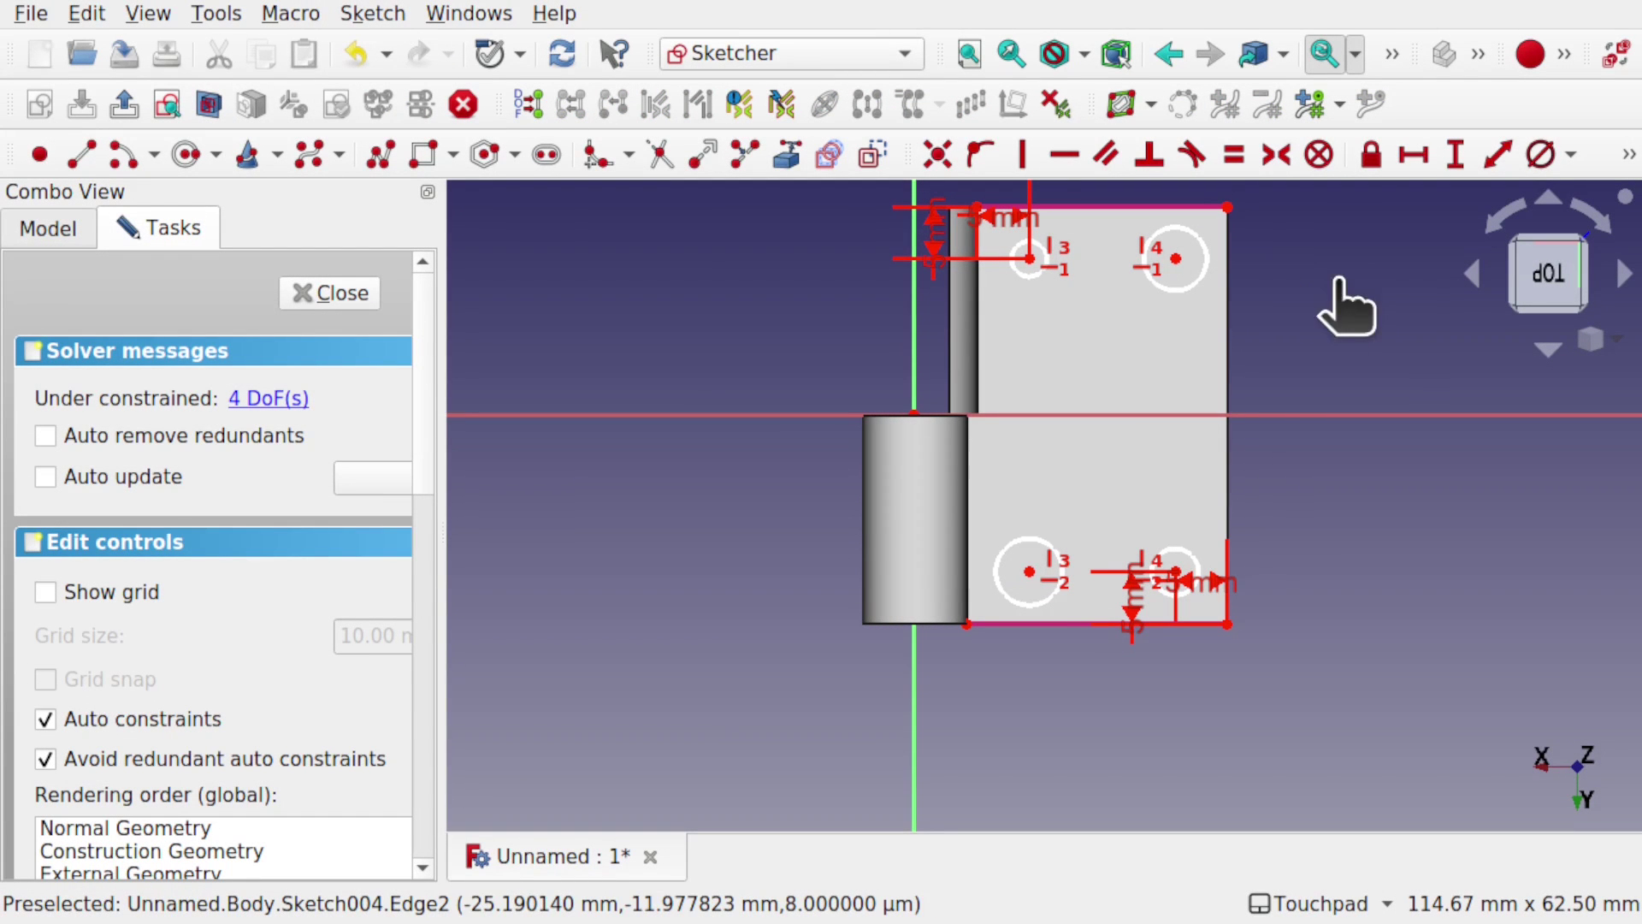
# Step: Constrain all four circles to one equal diameter of 4 mm and finish the sketch
pyautogui.click(1022, 272)
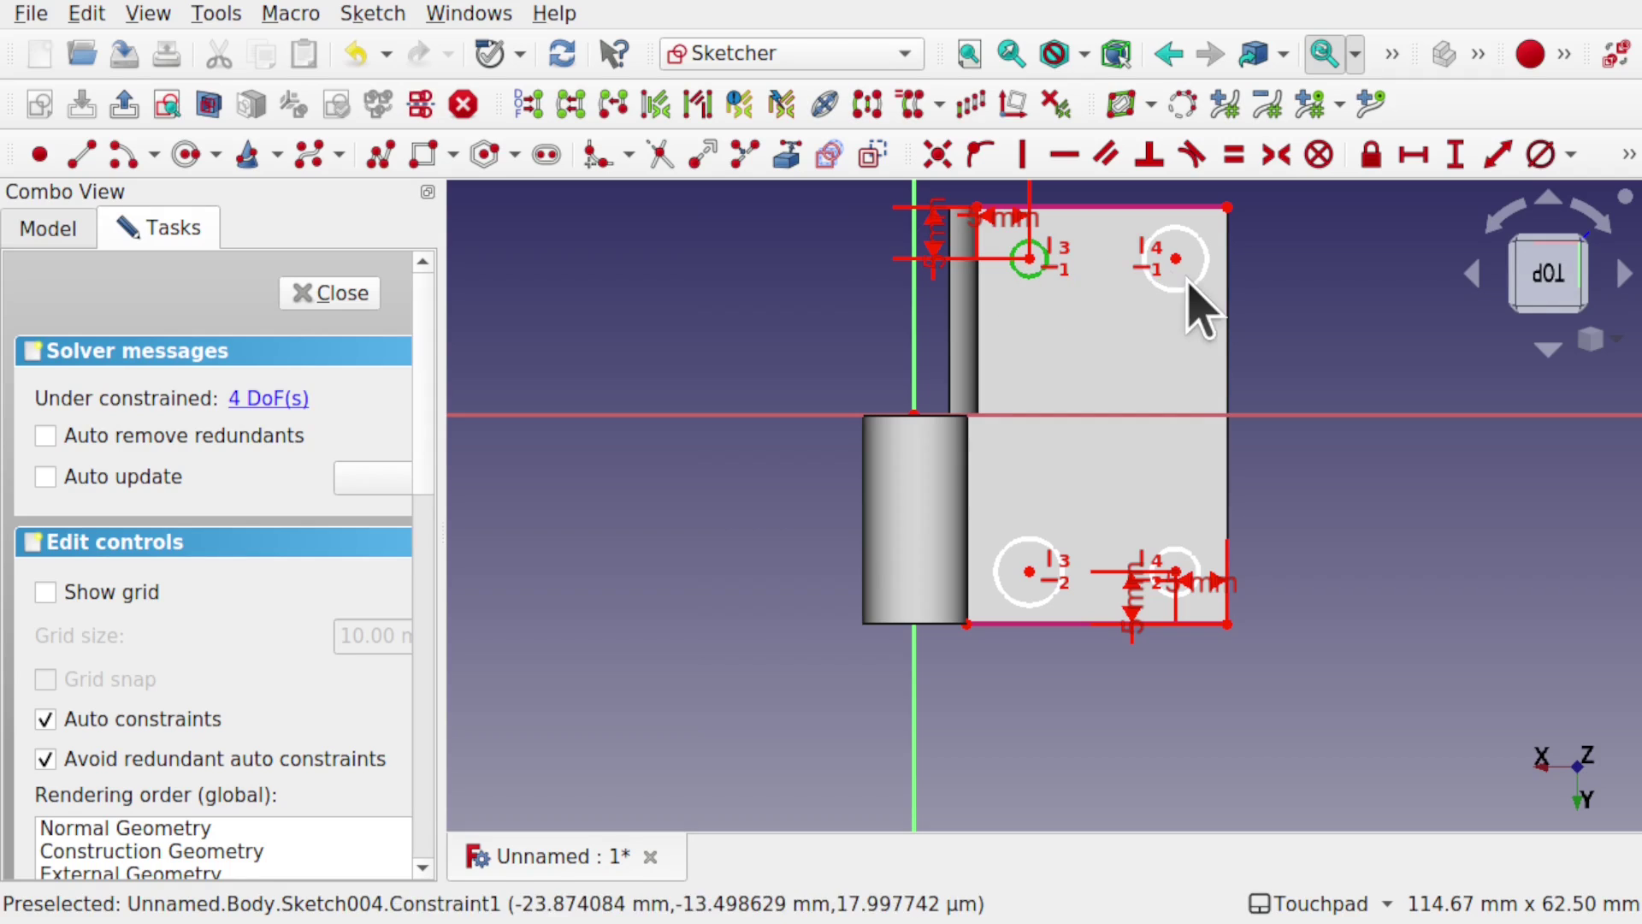
pyautogui.click(1189, 290)
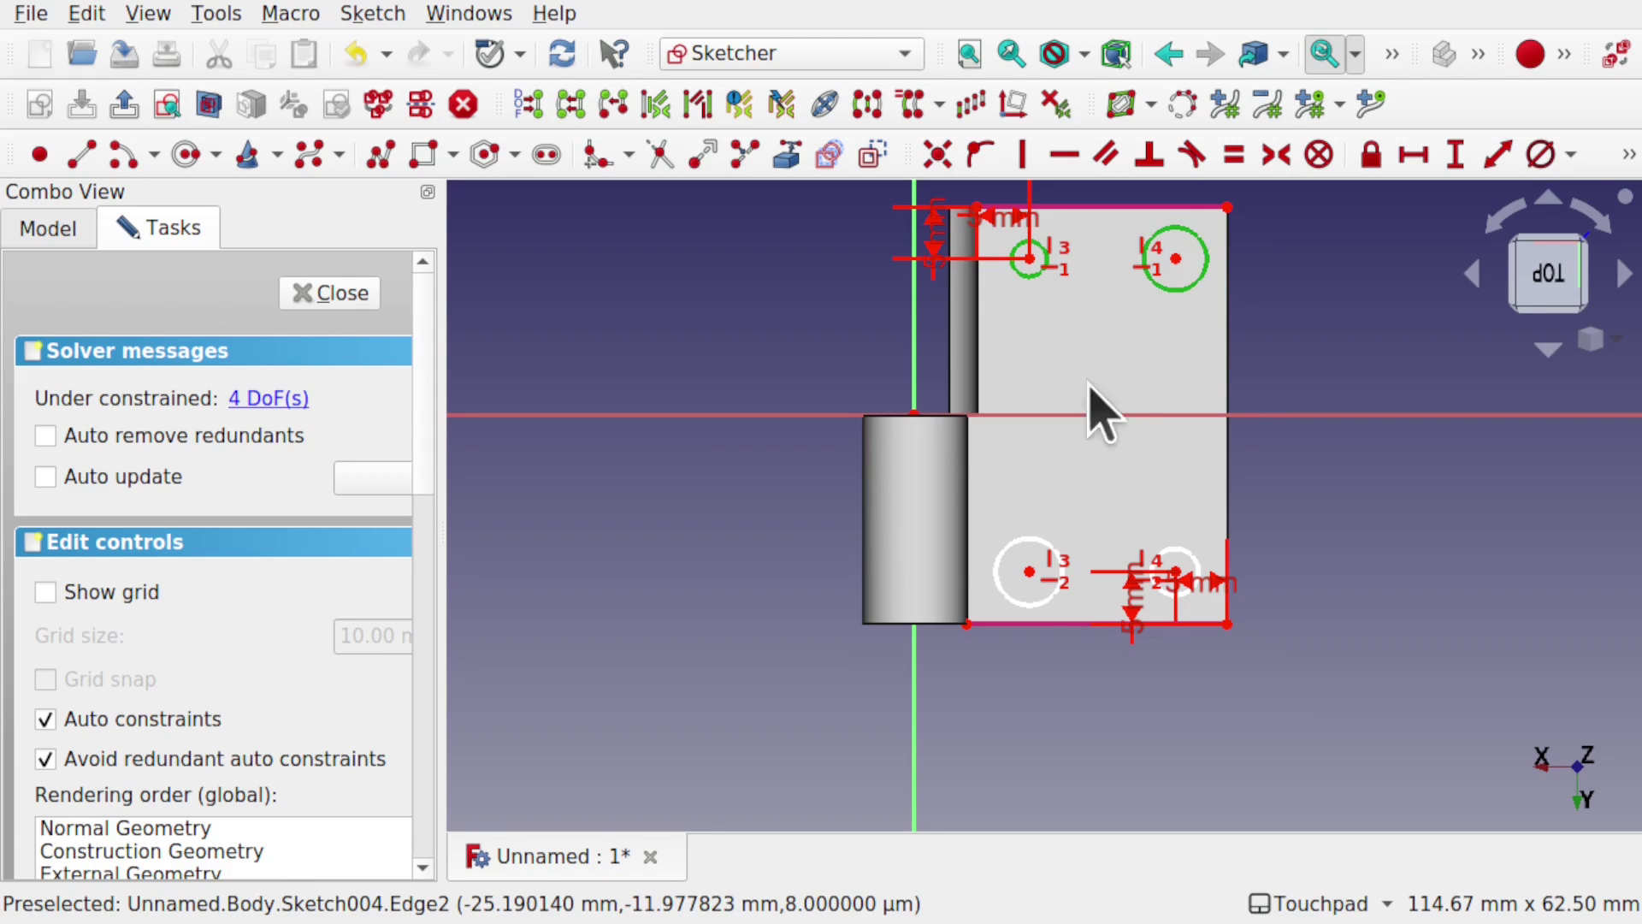
pyautogui.click(1045, 598)
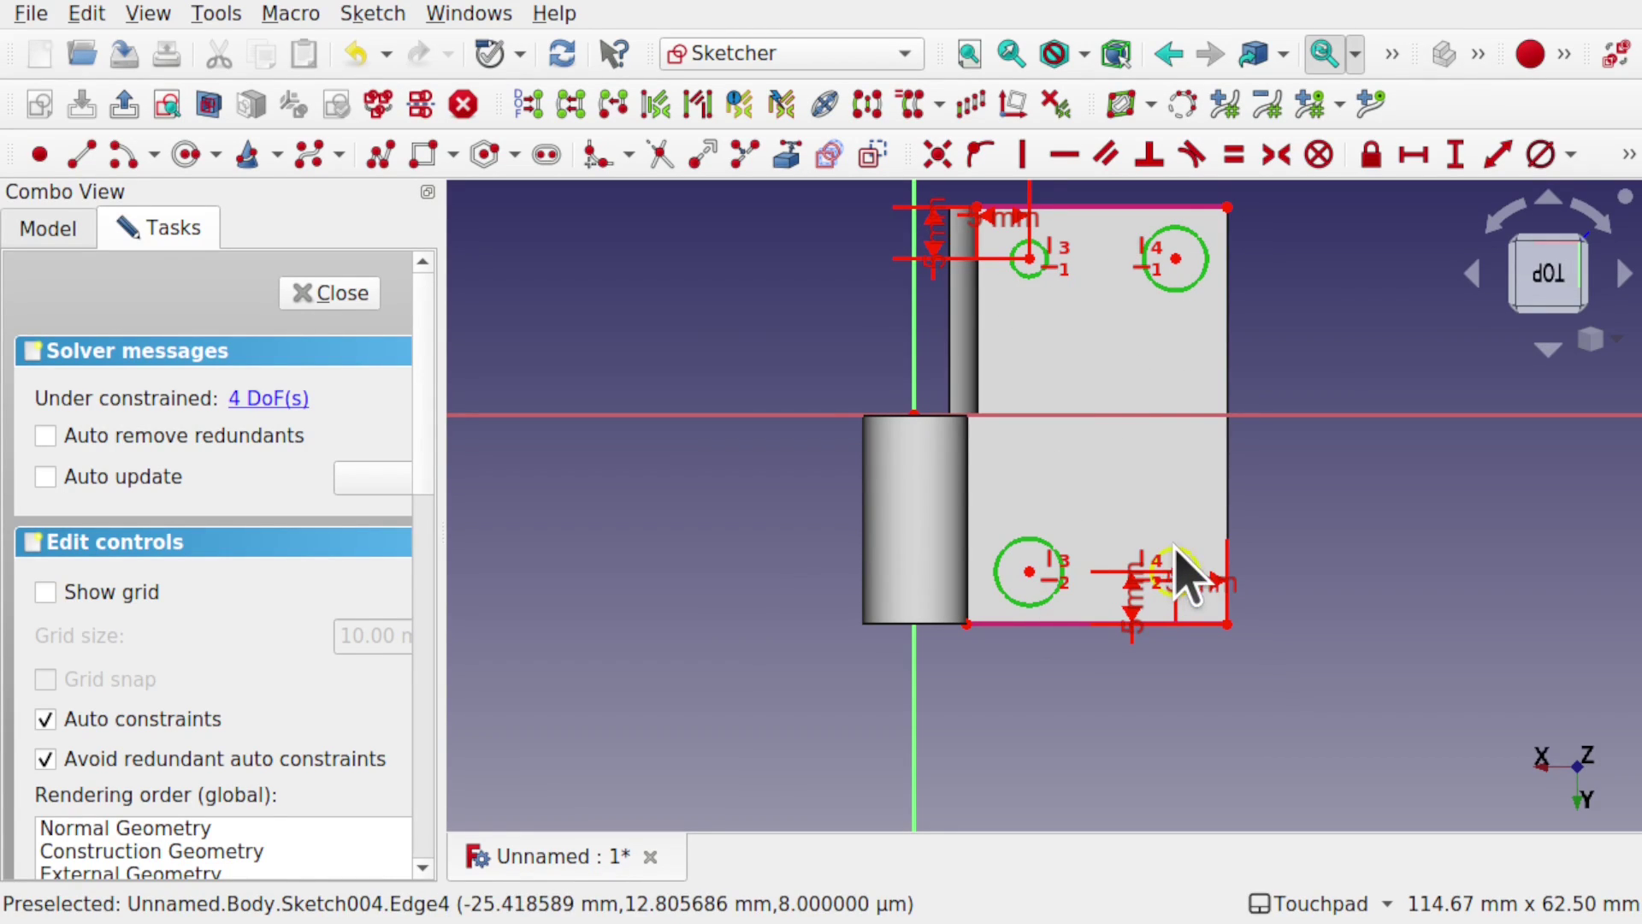
pyautogui.click(1179, 556)
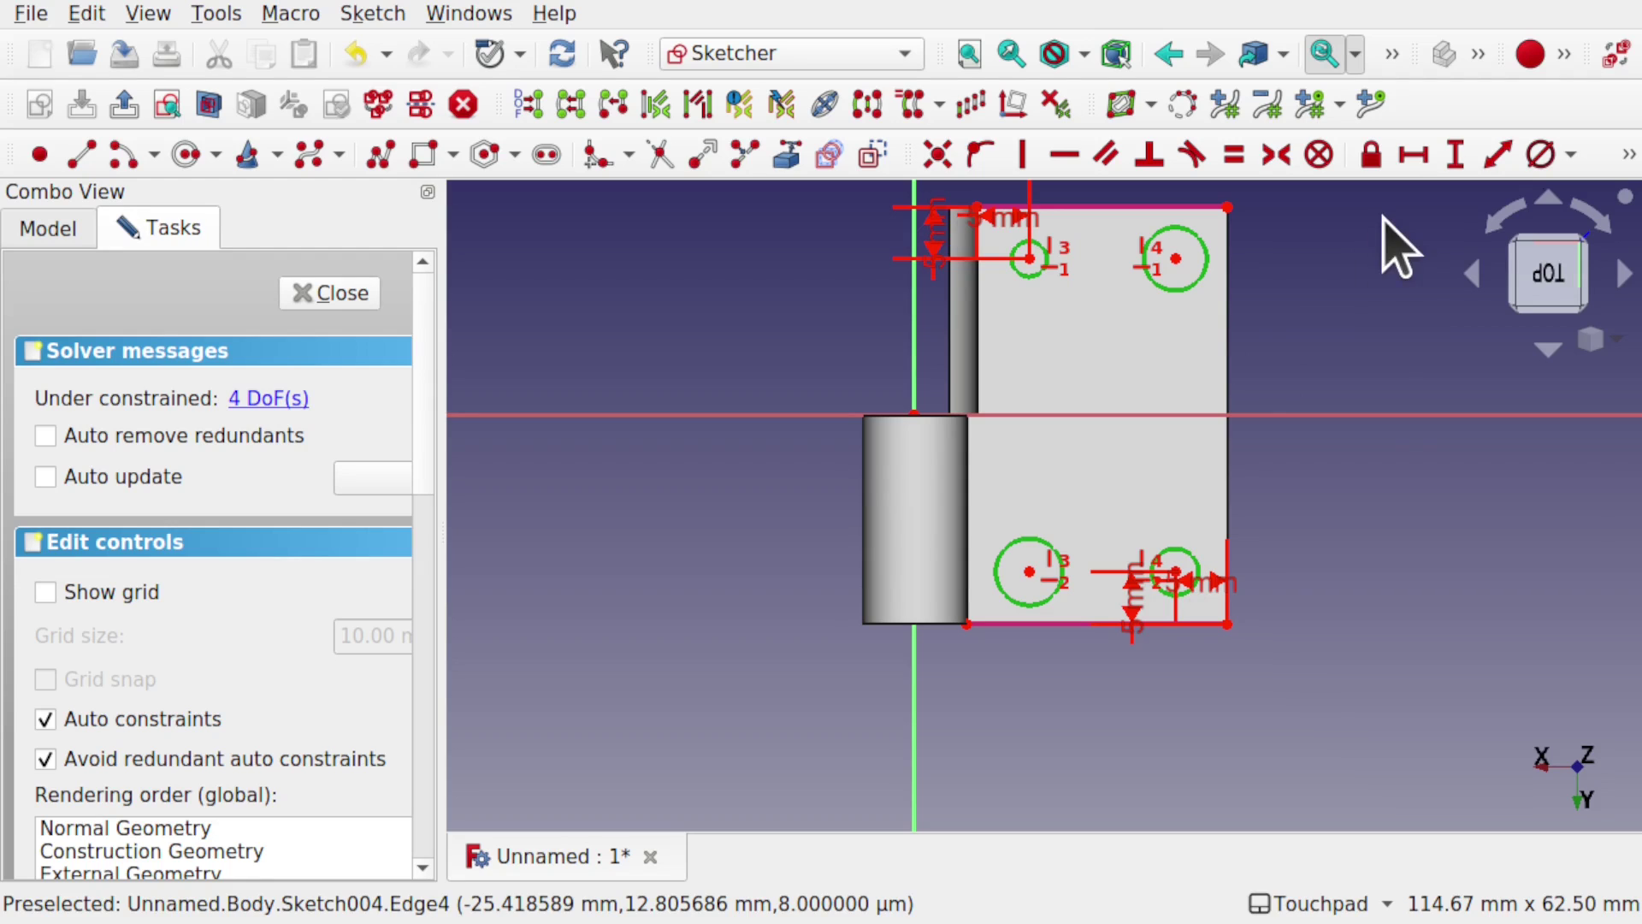
pyautogui.click(1540, 154)
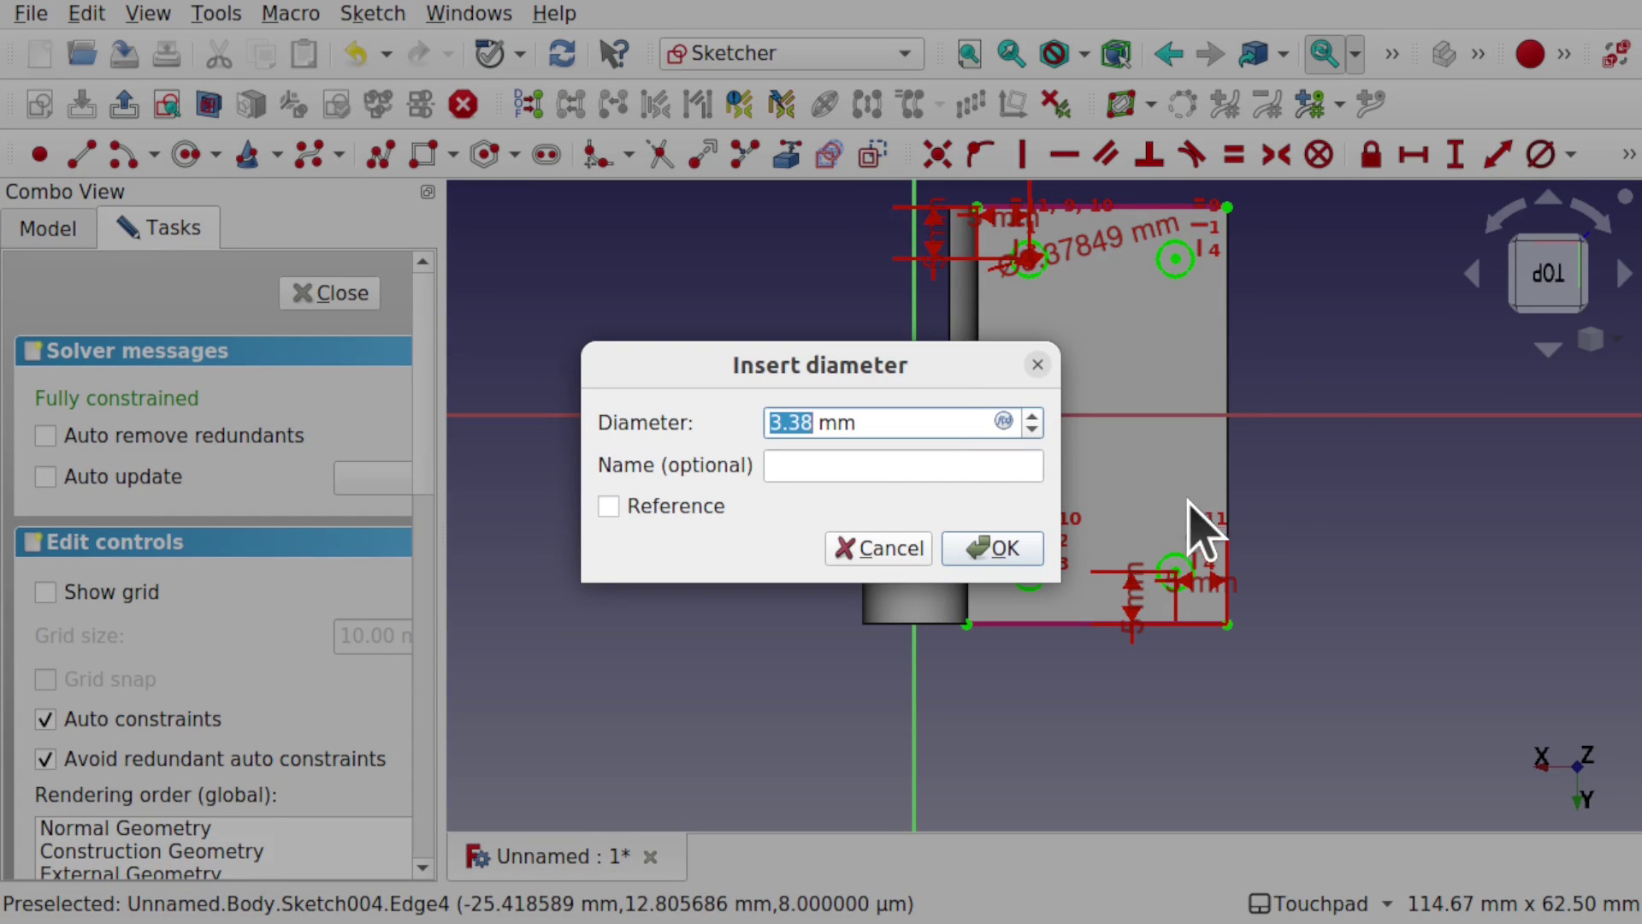
pyautogui.press('Return')
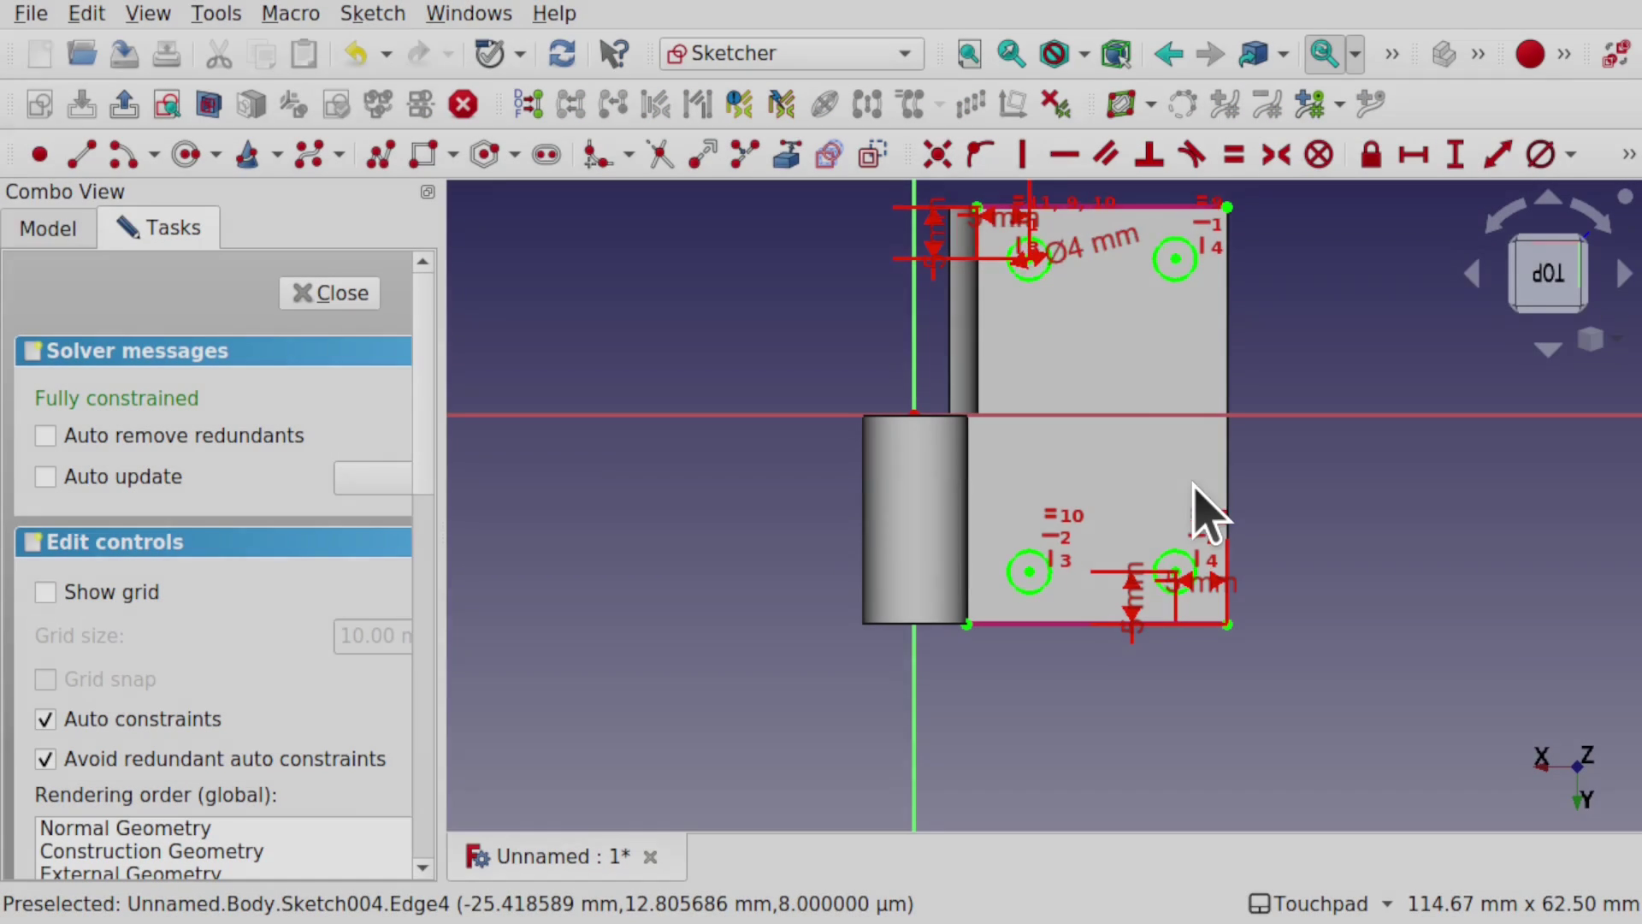
pyautogui.click(359, 293)
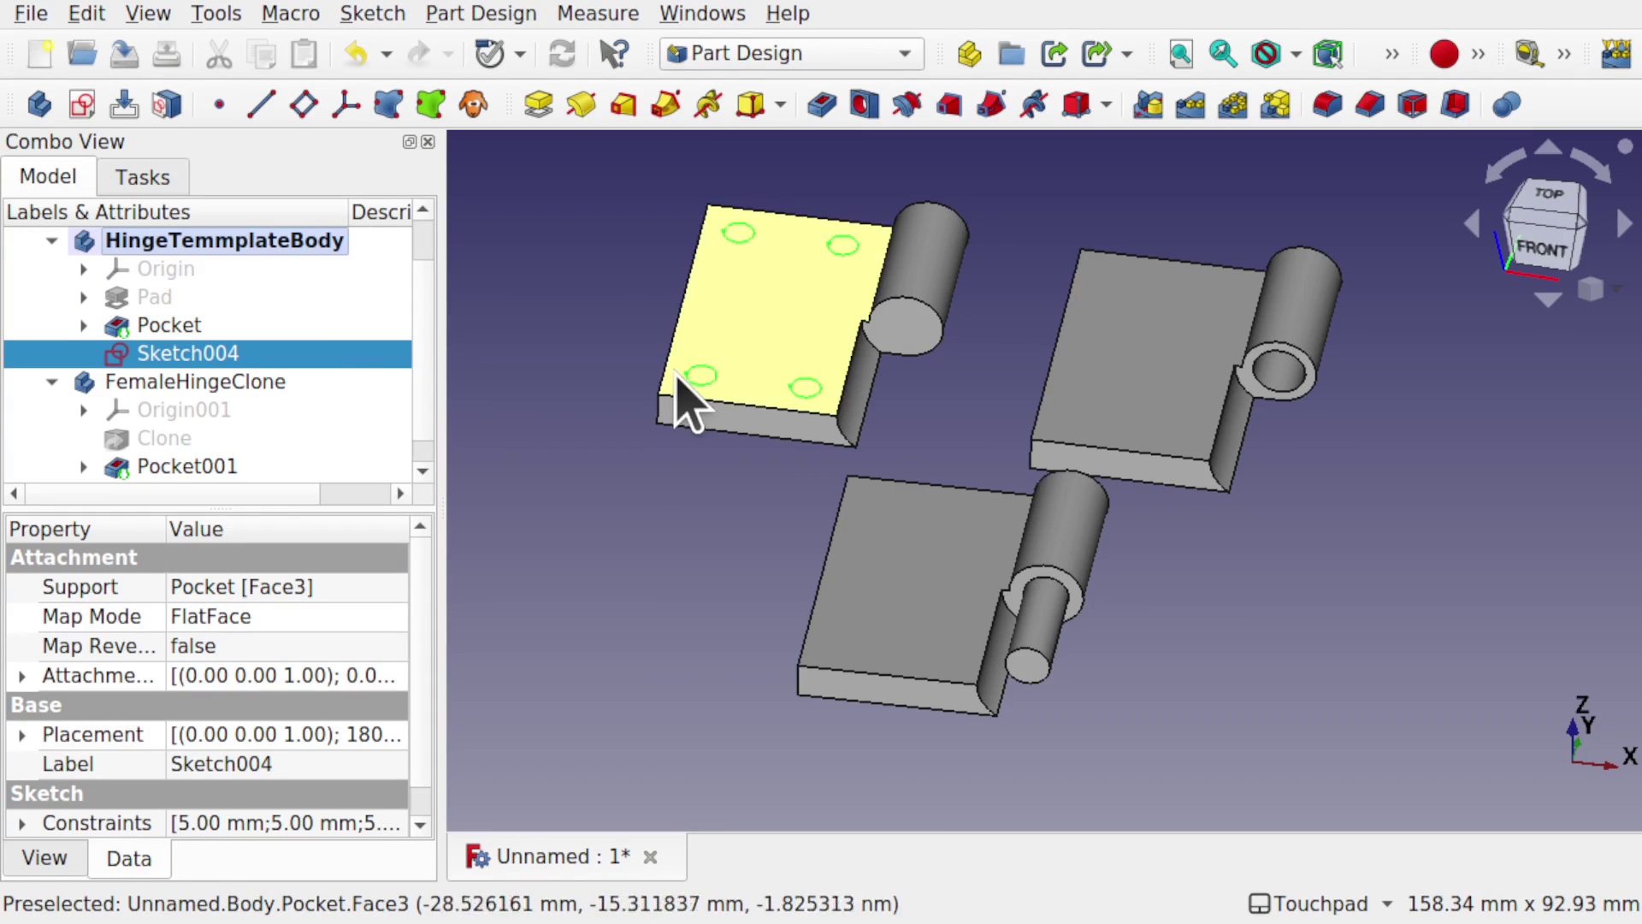
# Step: Pocket the four-circle sketch through all of the template leaf to cut the screw holes
pyautogui.click(834, 117)
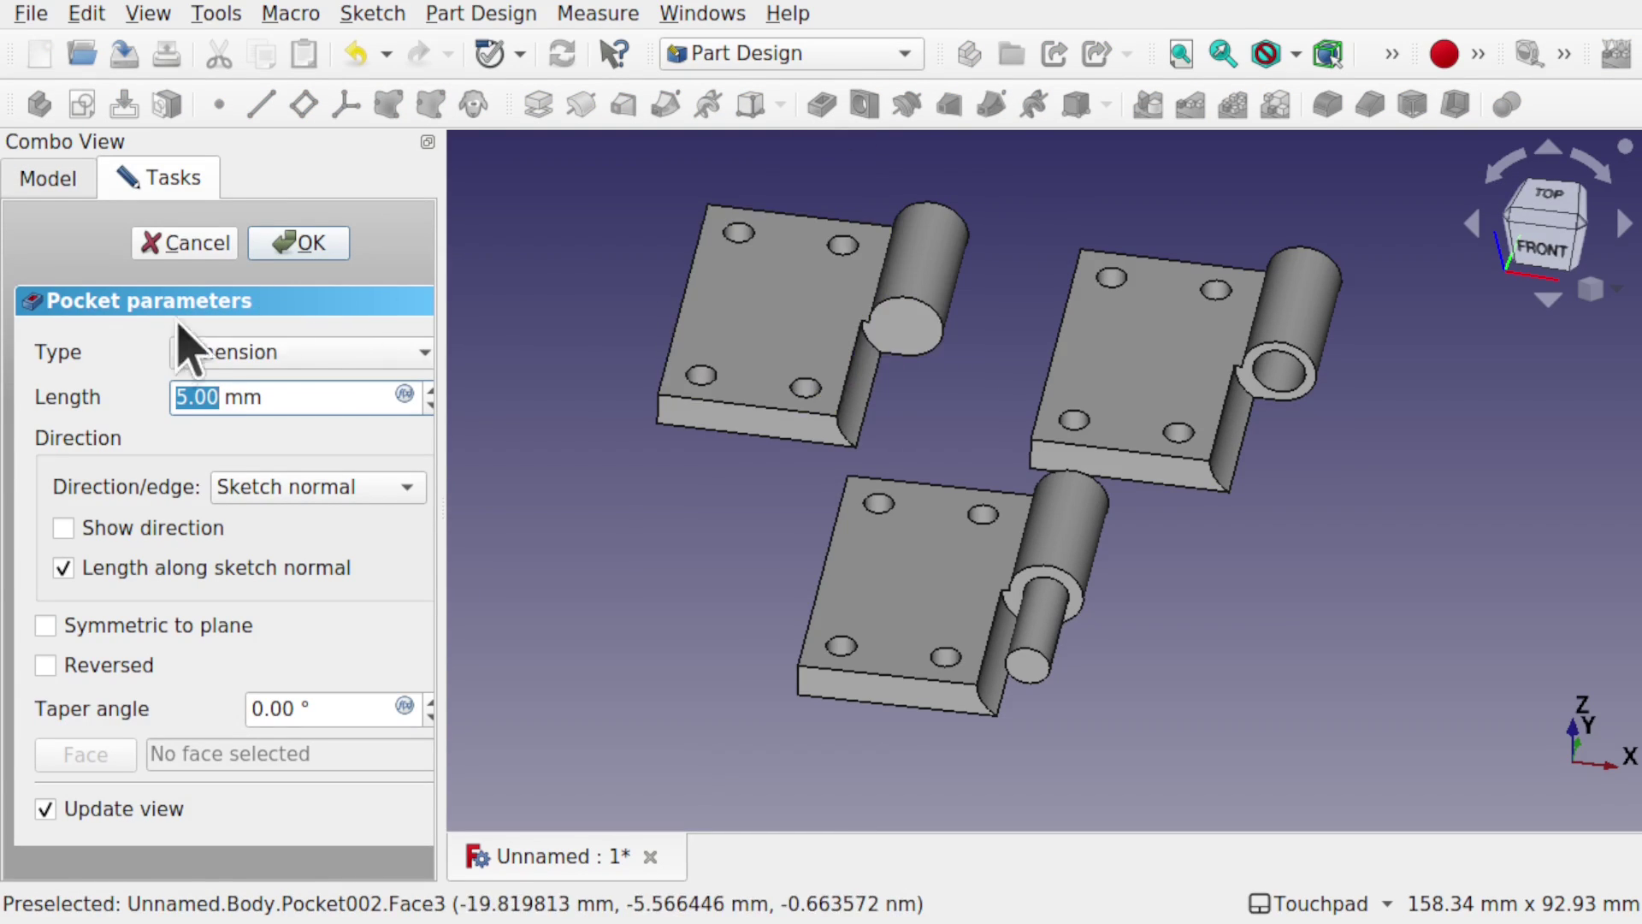
pyautogui.click(288, 363)
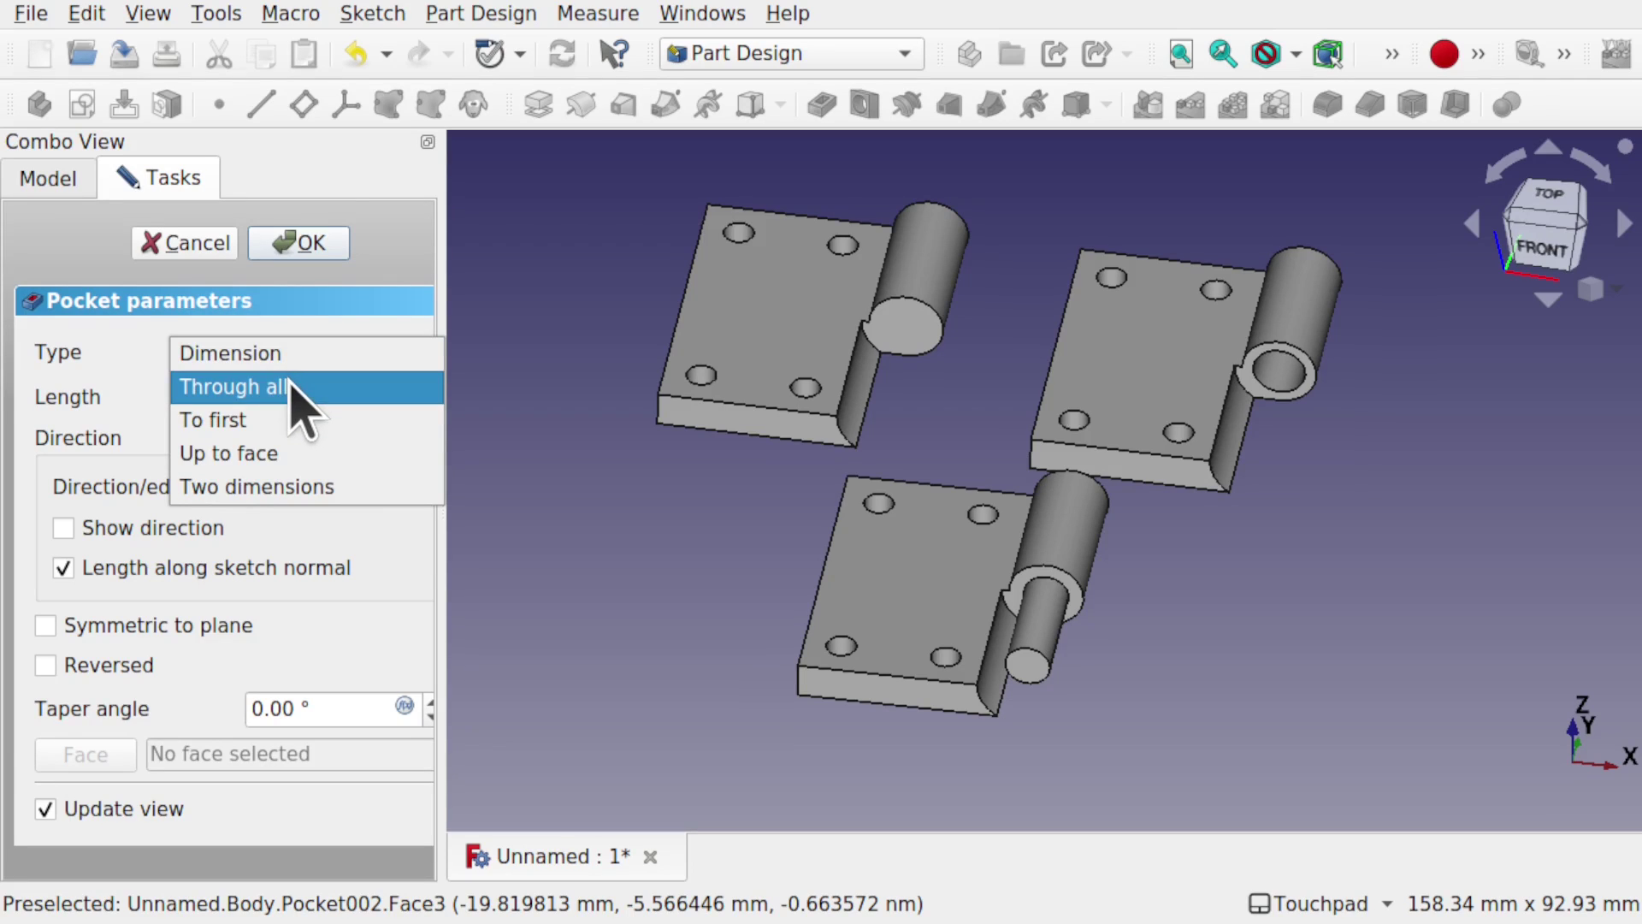
pyautogui.click(293, 389)
pyautogui.click(315, 245)
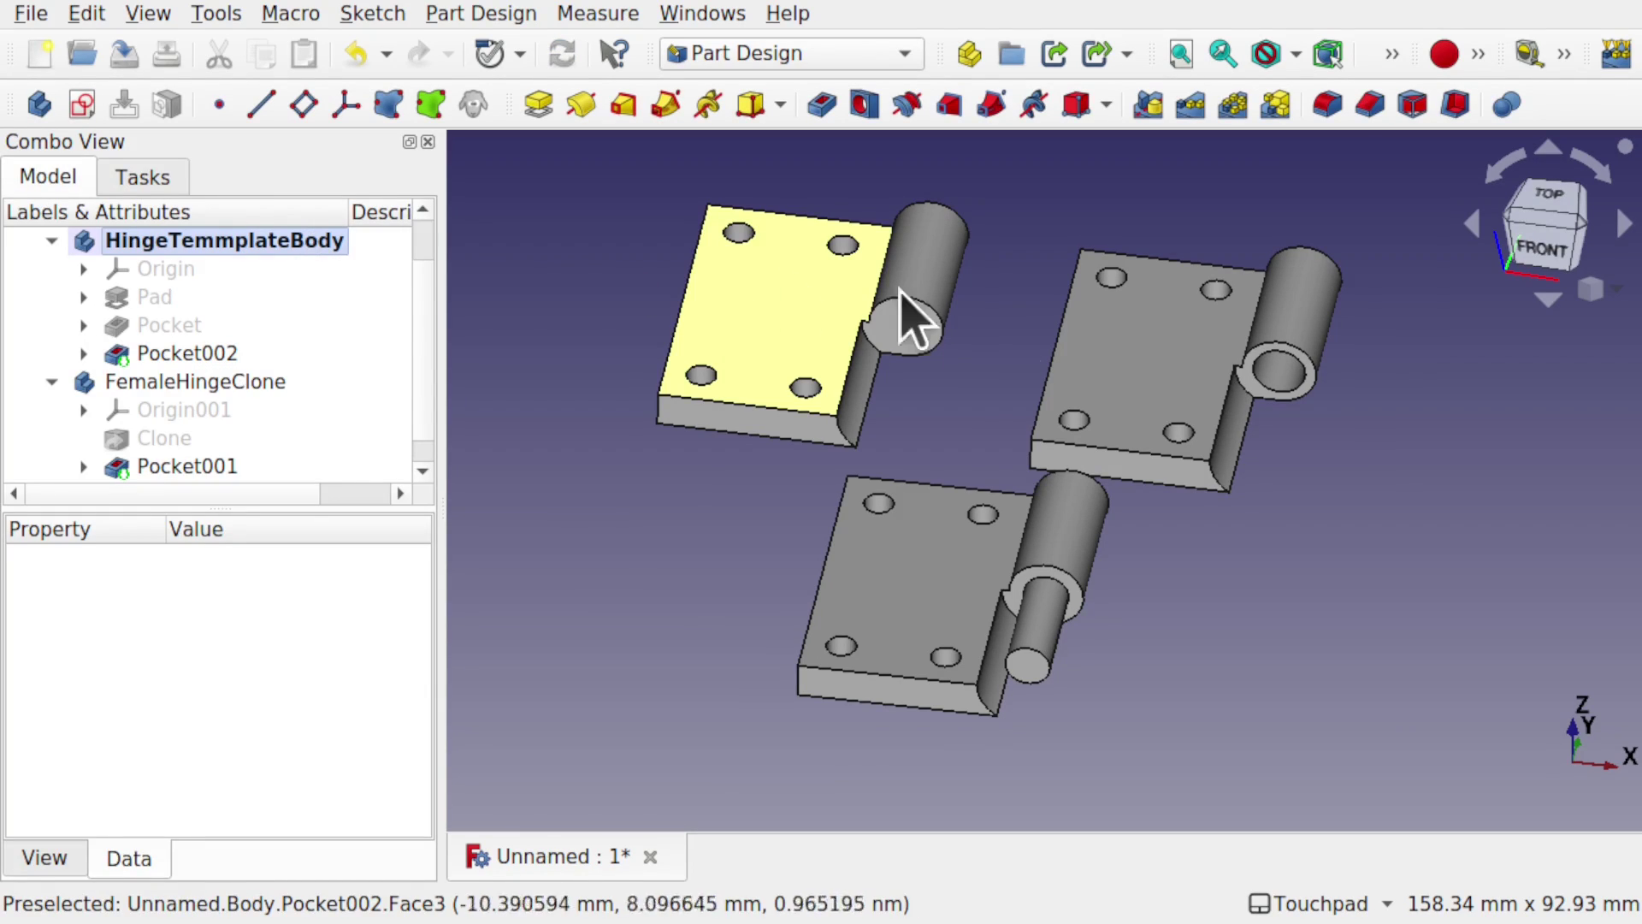
# Step: Try a 1 mm fillet on the template plate's large flat face and inspect its effect on both clones
pyautogui.moveTo(906, 316); pyautogui.dragTo(955, 371, button='middle')
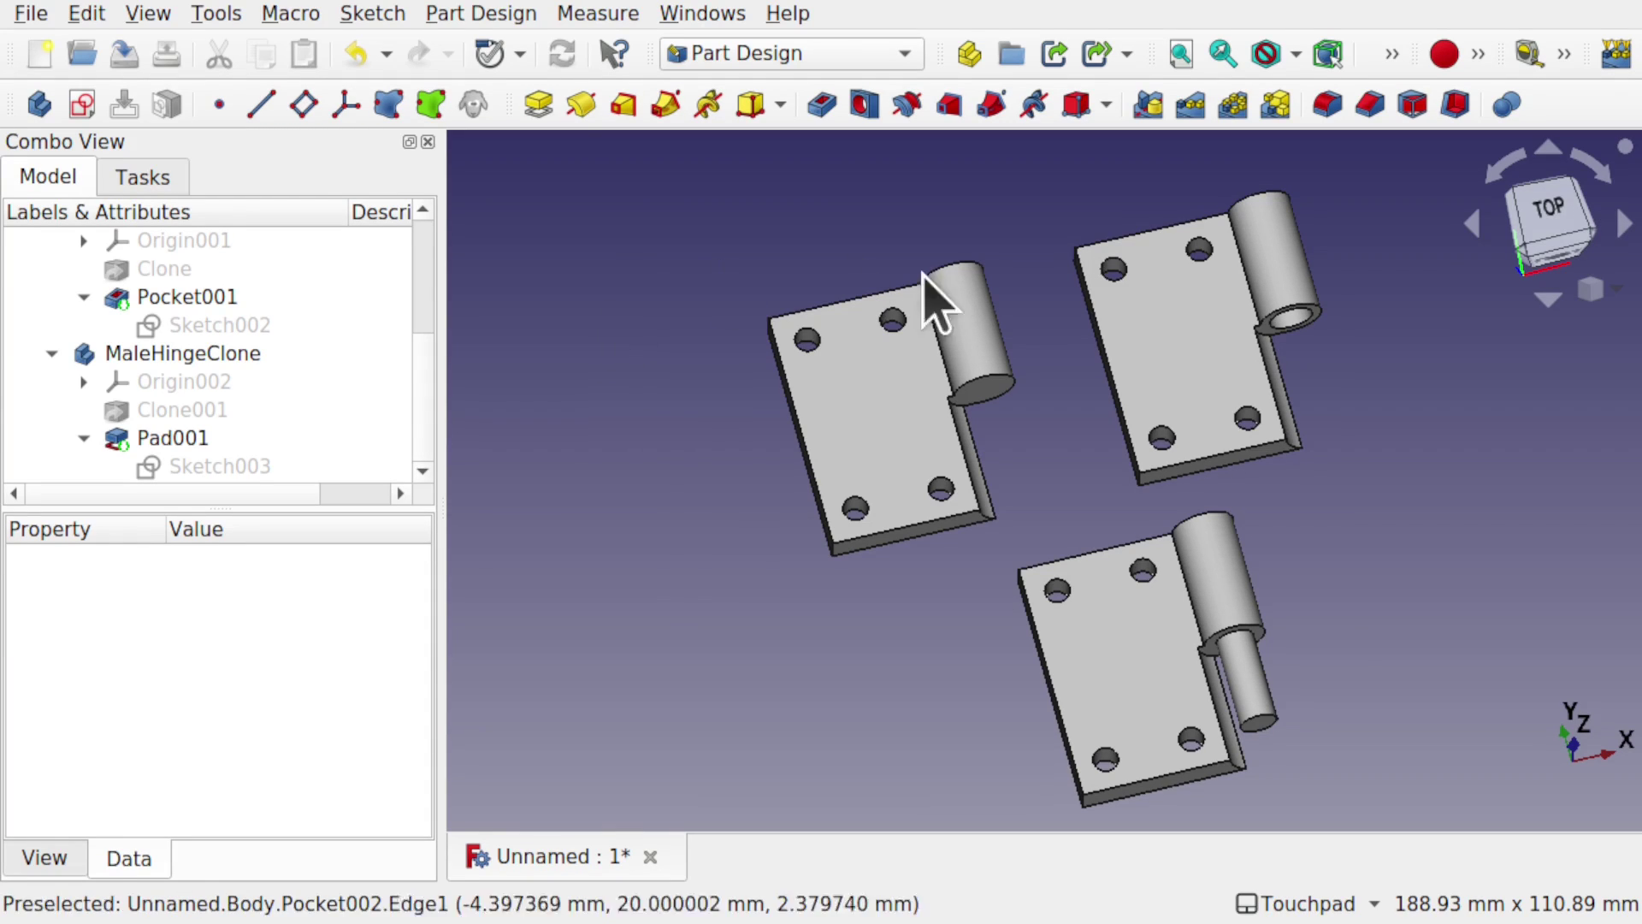
pyautogui.click(875, 414)
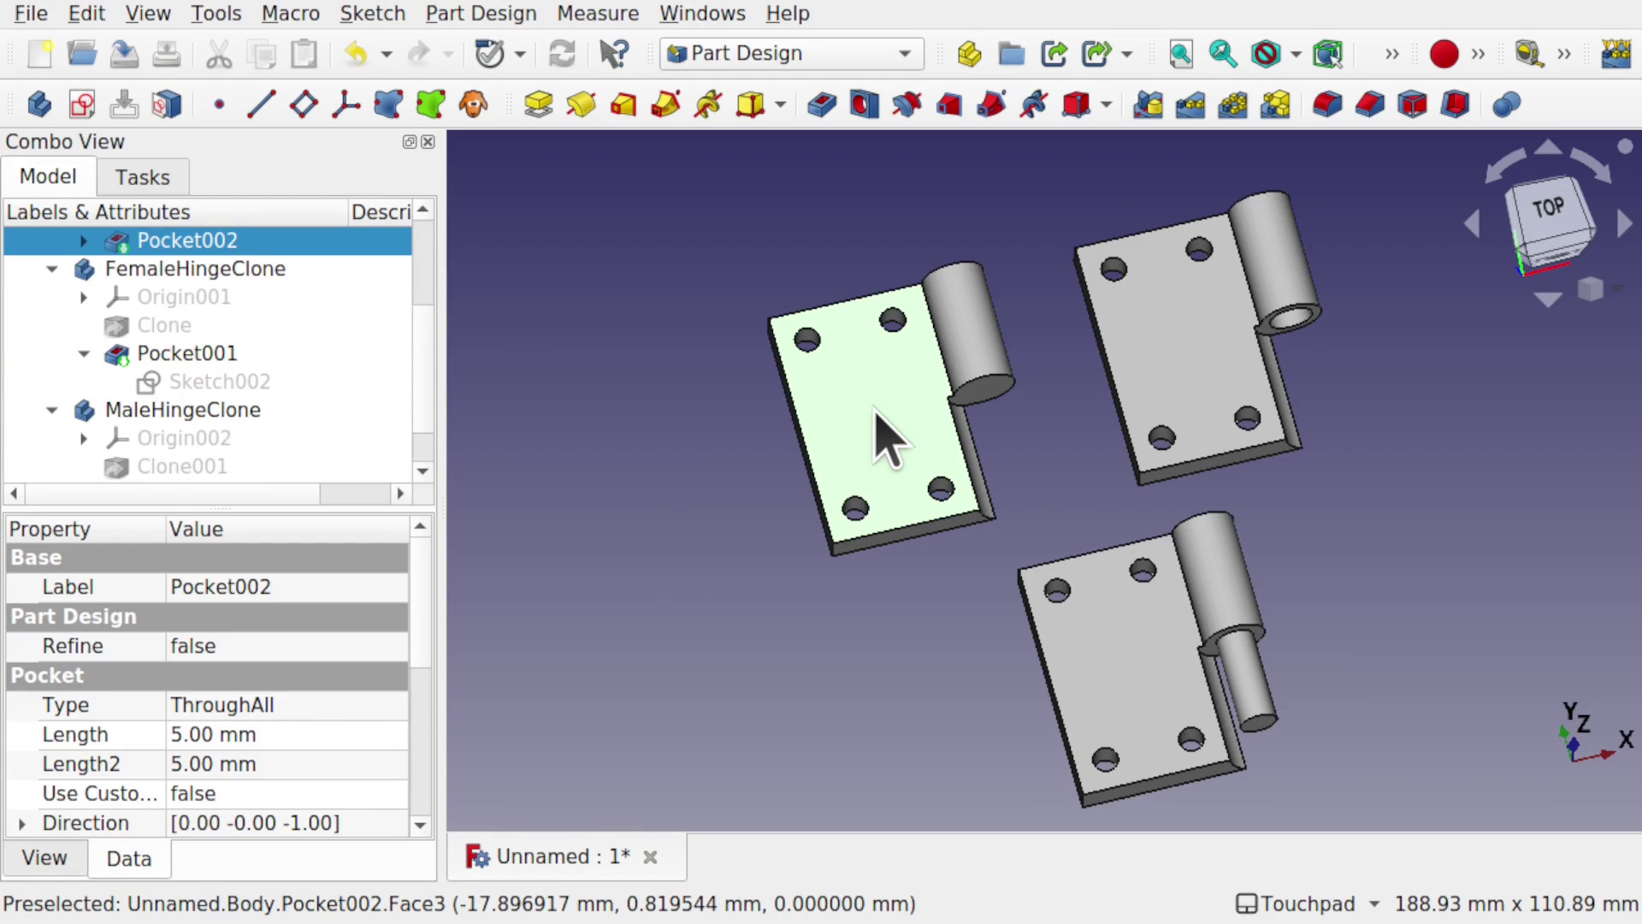
pyautogui.click(1326, 104)
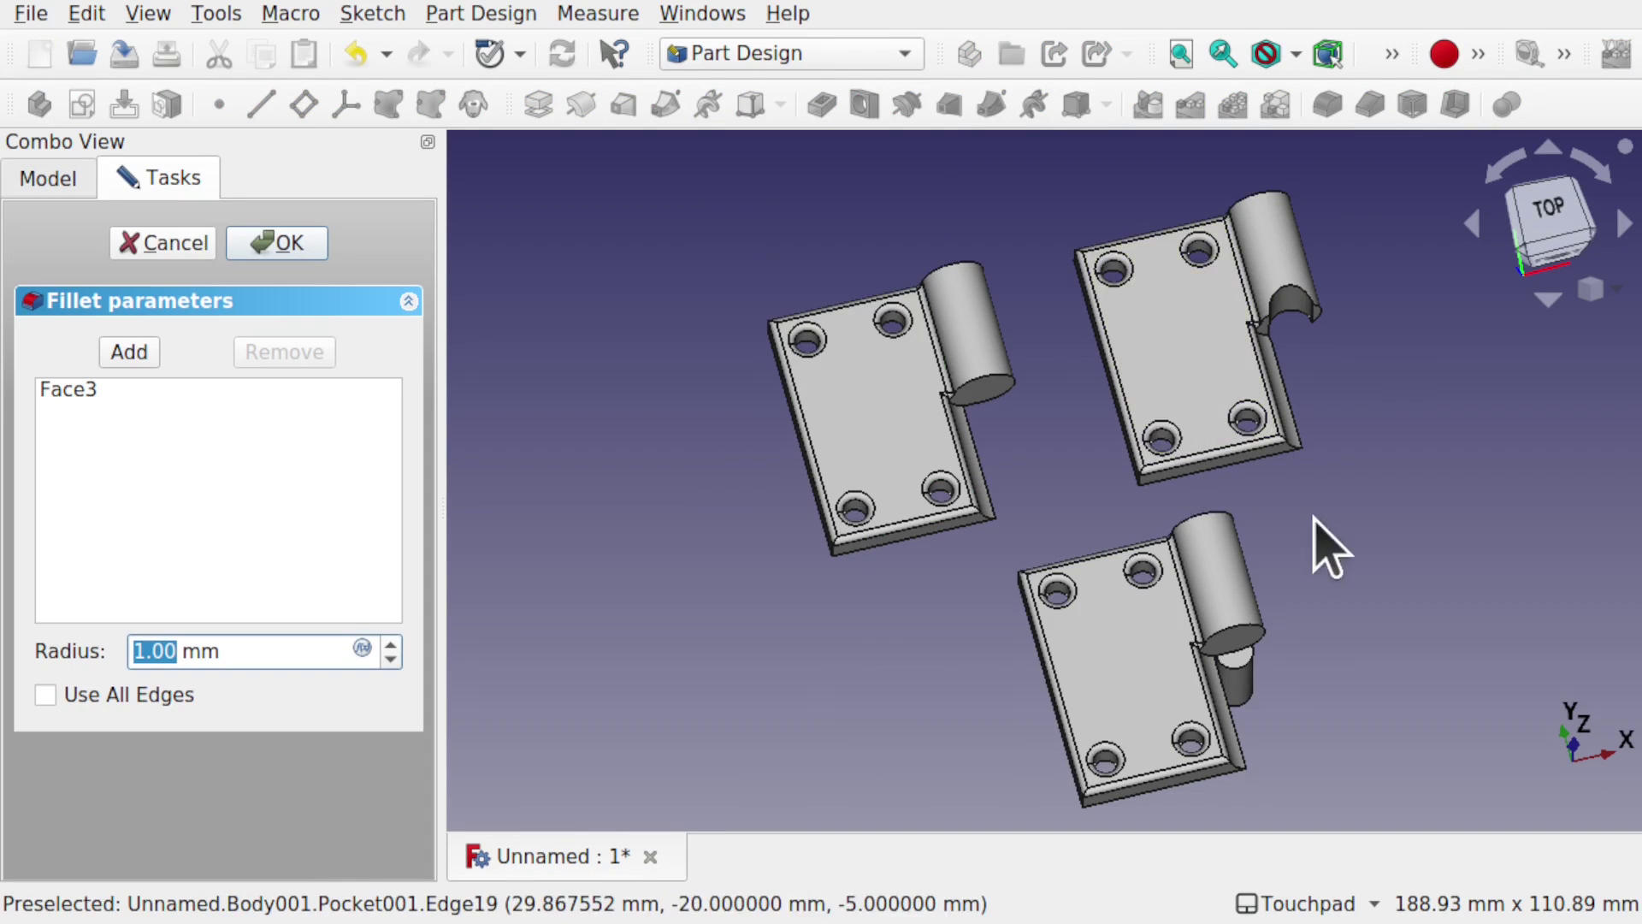
pyautogui.moveTo(1321, 543)
pyautogui.keyDown('alt'); pyautogui.mouseDown()
pyautogui.moveTo(973, 310)
pyautogui.moveTo(1000, 360)
pyautogui.moveTo(1323, 499)
pyautogui.moveTo(1235, 520)
pyautogui.moveTo(1330, 545)
pyautogui.moveTo(1317, 539)
pyautogui.mouseUp(); pyautogui.keyUp('alt')
pyautogui.scroll(2, 946, 396)
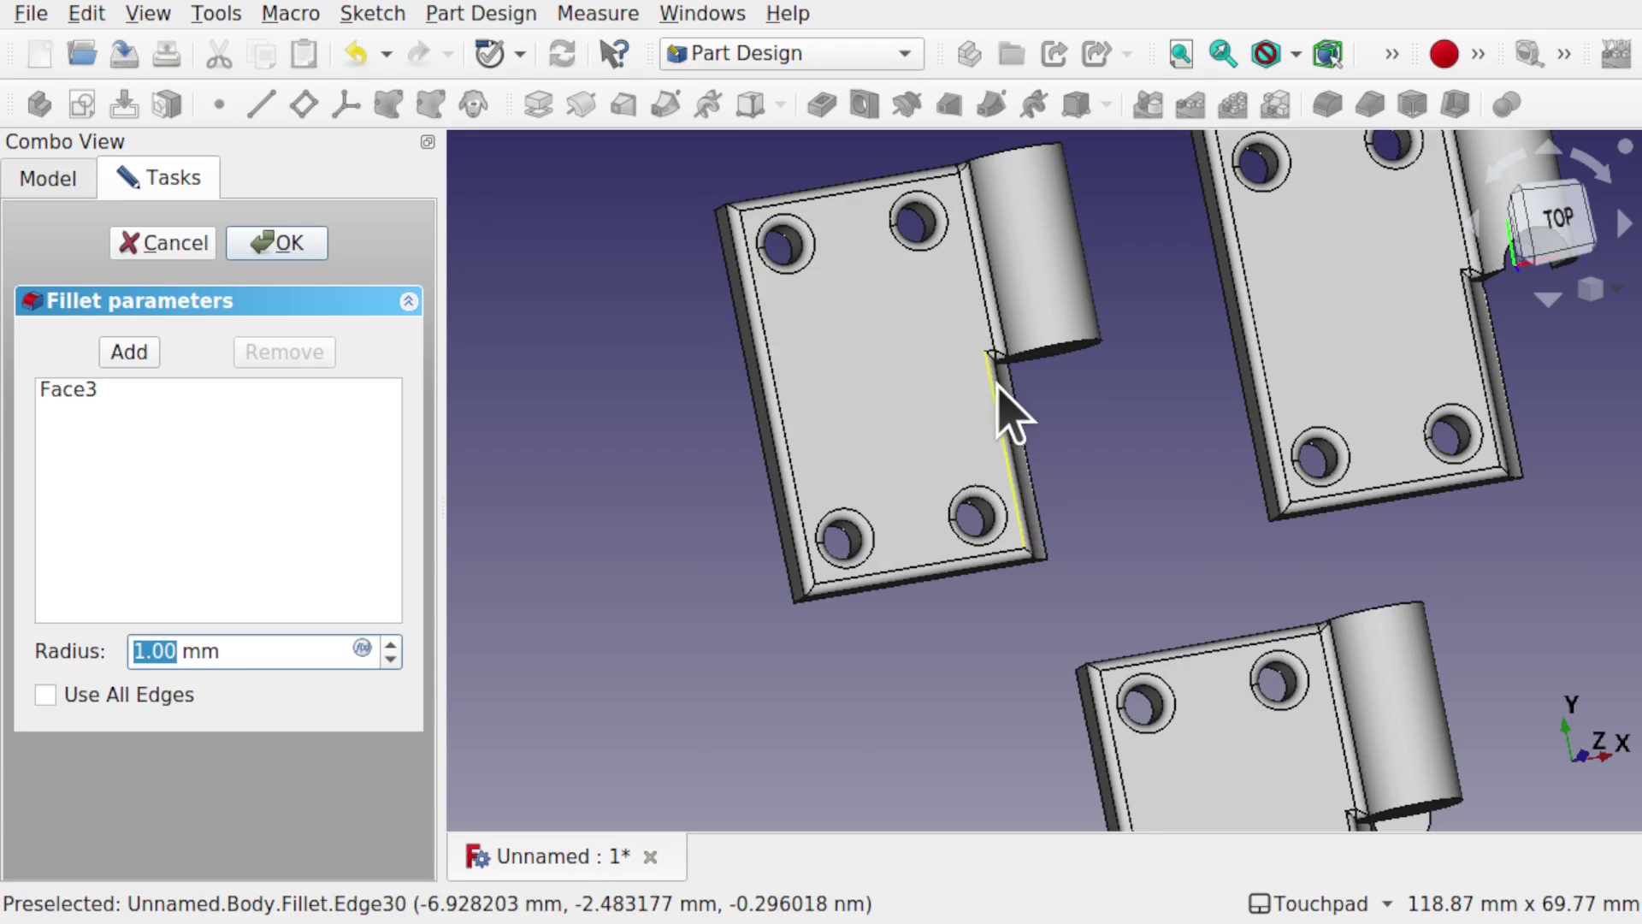
pyautogui.keyDown('alt'); pyautogui.moveTo(1004, 385); pyautogui.dragTo(1412, 293); pyautogui.keyUp('alt')
pyautogui.scroll(-2, 1213, 314)
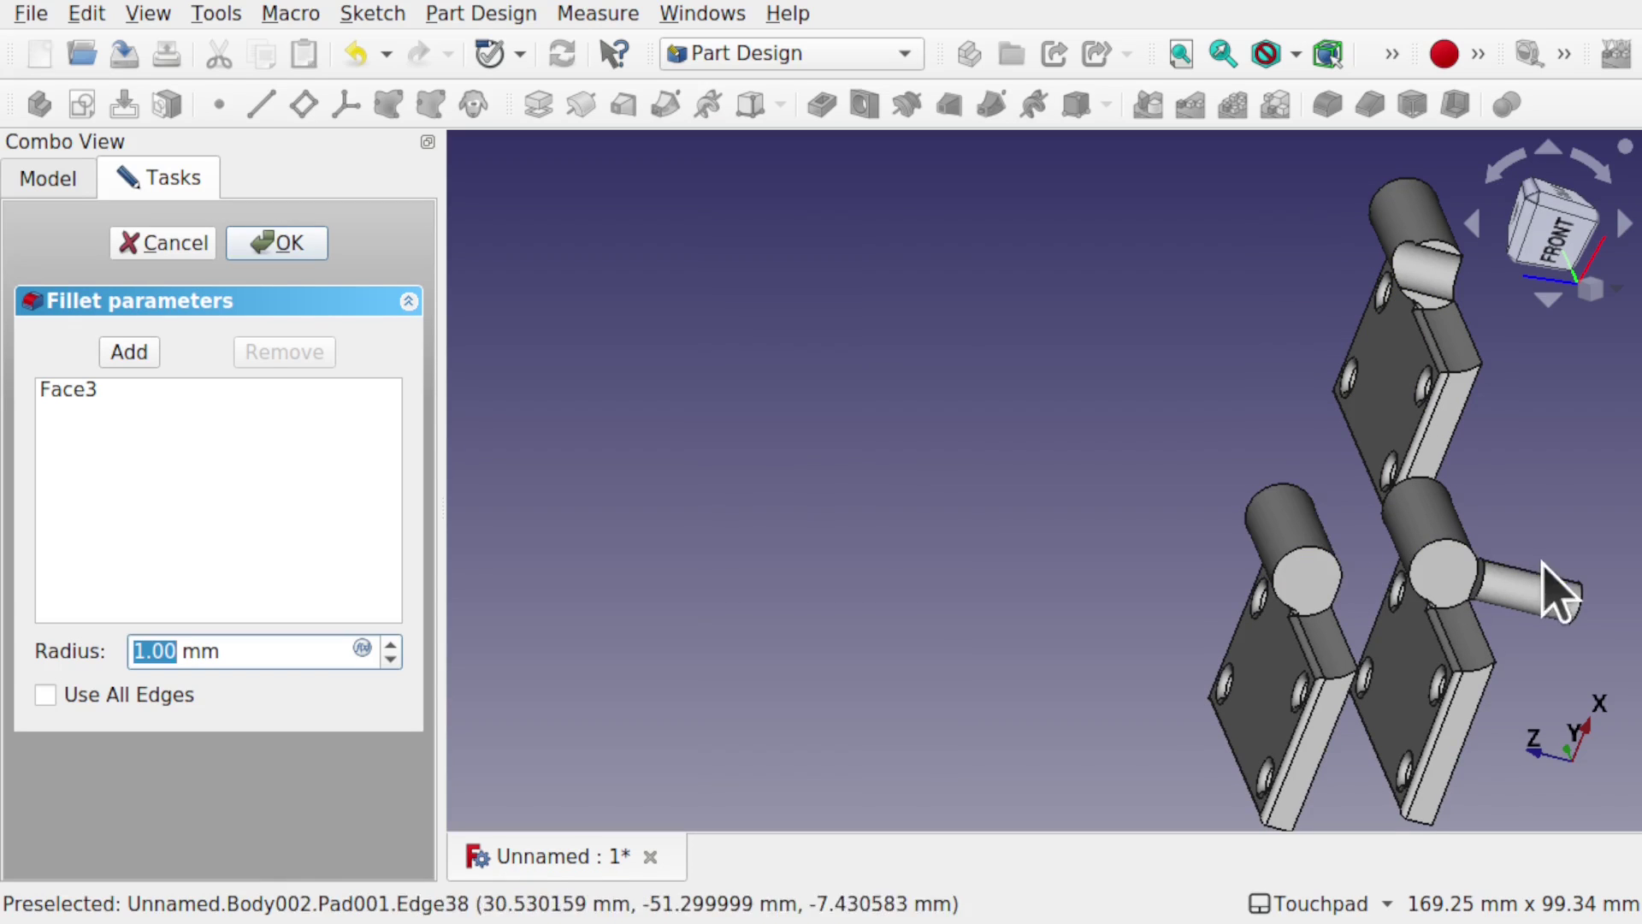
pyautogui.keyDown('alt'); pyautogui.moveTo(1411, 579); pyautogui.dragTo(1430, 587); pyautogui.keyUp('alt')
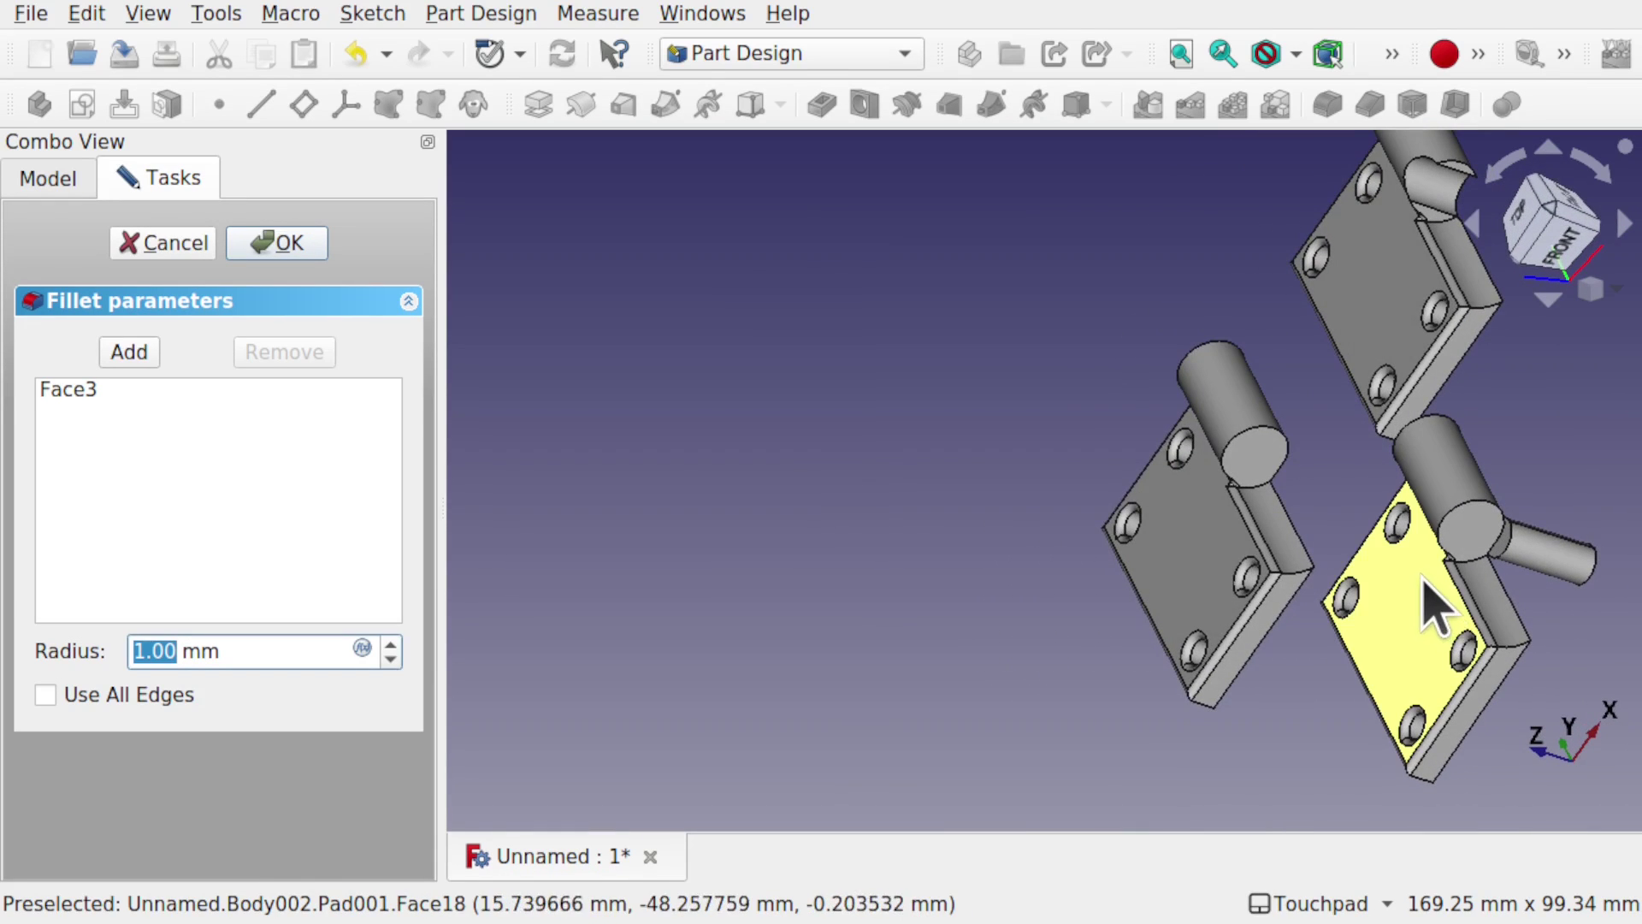
pyautogui.scroll(-2, 1424, 584)
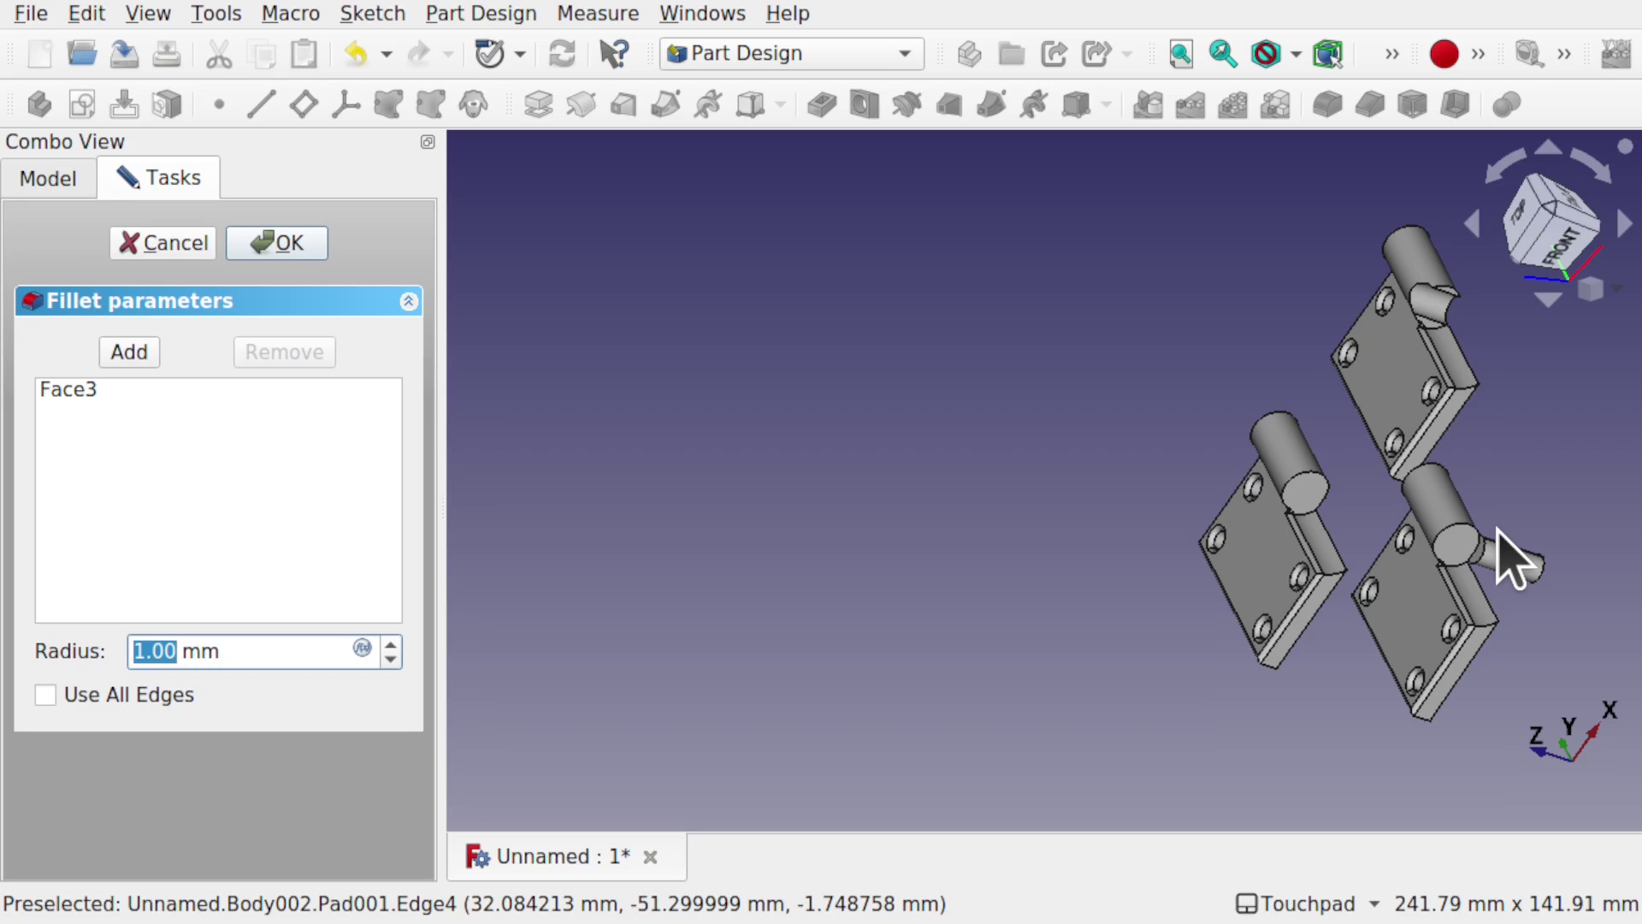
pyautogui.keyDown('shift'); pyautogui.moveTo(1509, 555); pyautogui.dragTo(1328, 453); pyautogui.keyUp('shift')
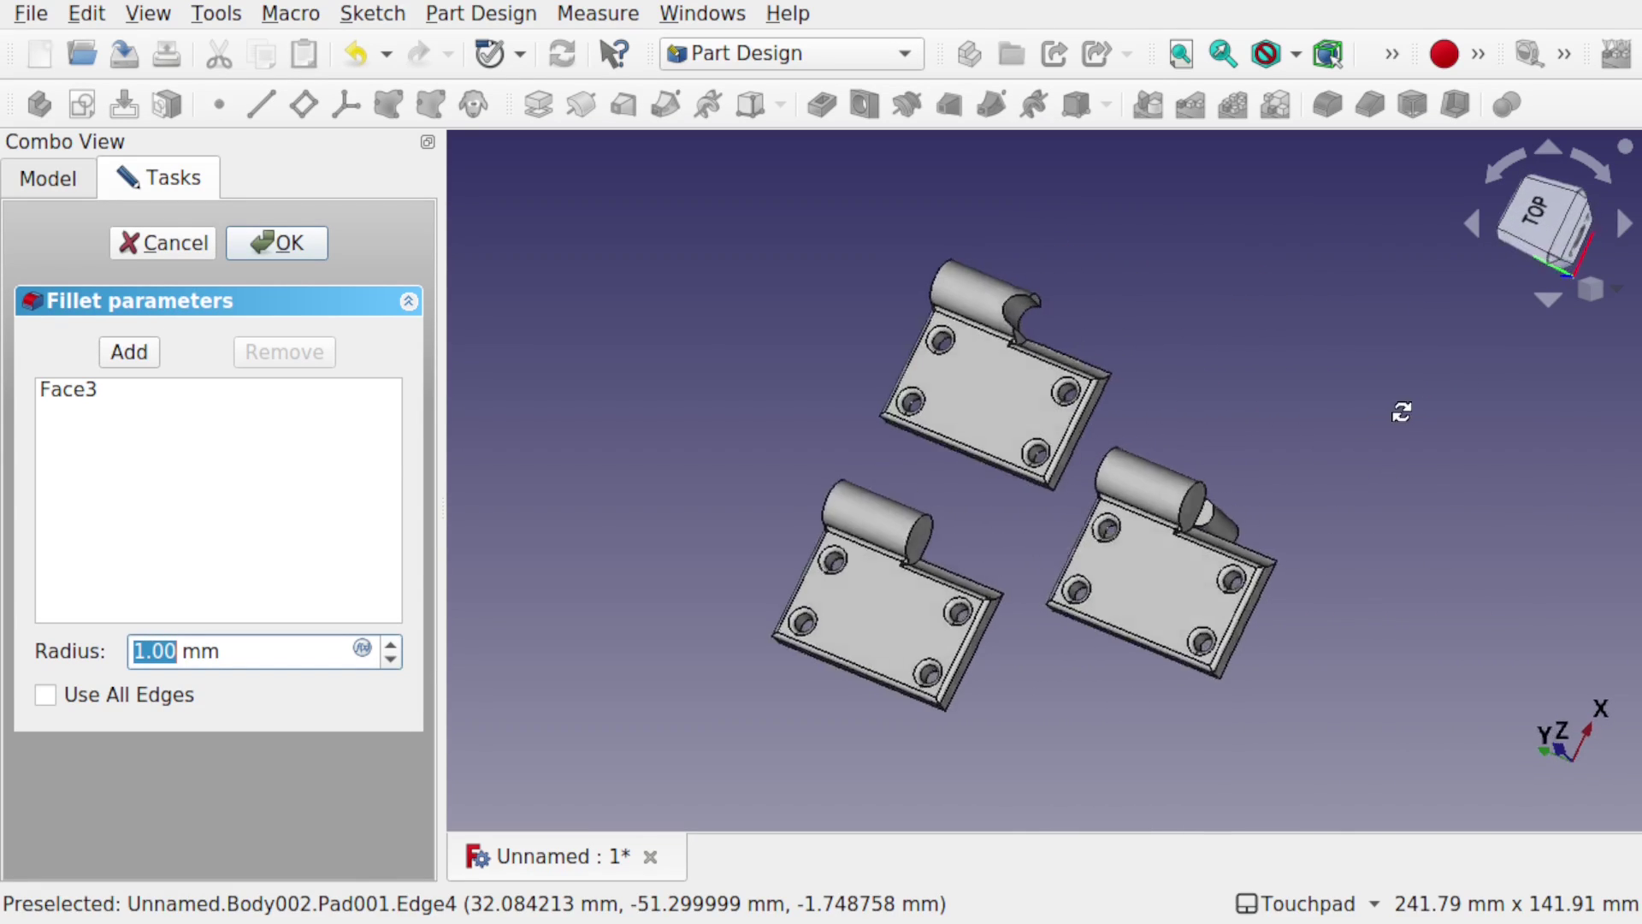
pyautogui.click(171, 243)
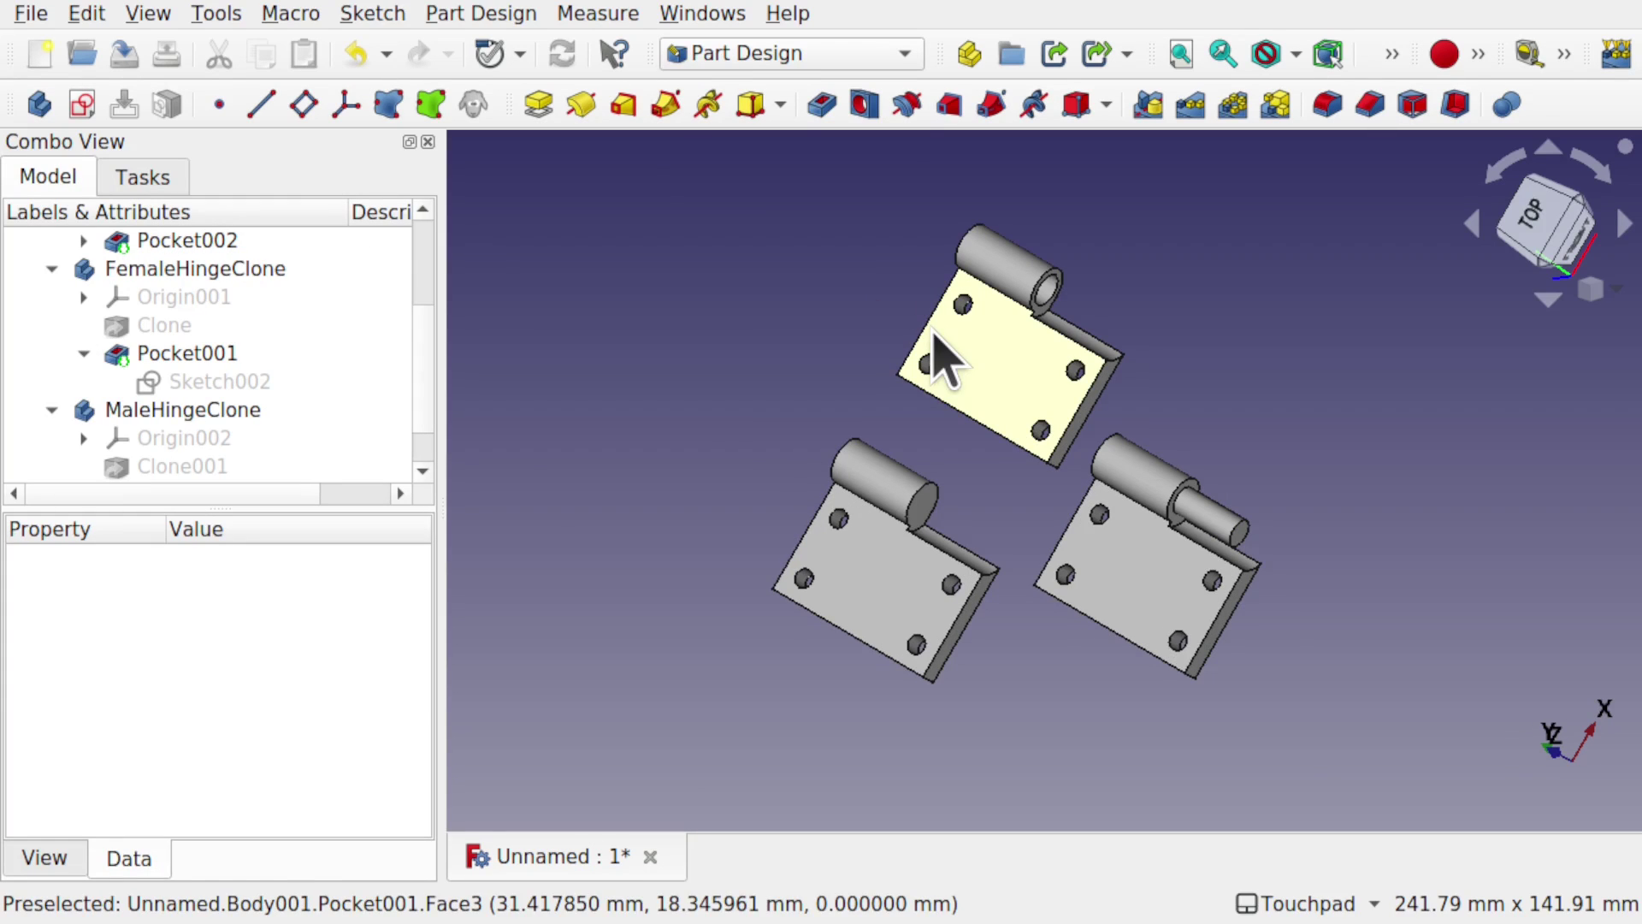
# Step: Sketch a circle on the template plate's flat face, centred on the horizontal axis midway among the four screw holes
pyautogui.click(887, 582)
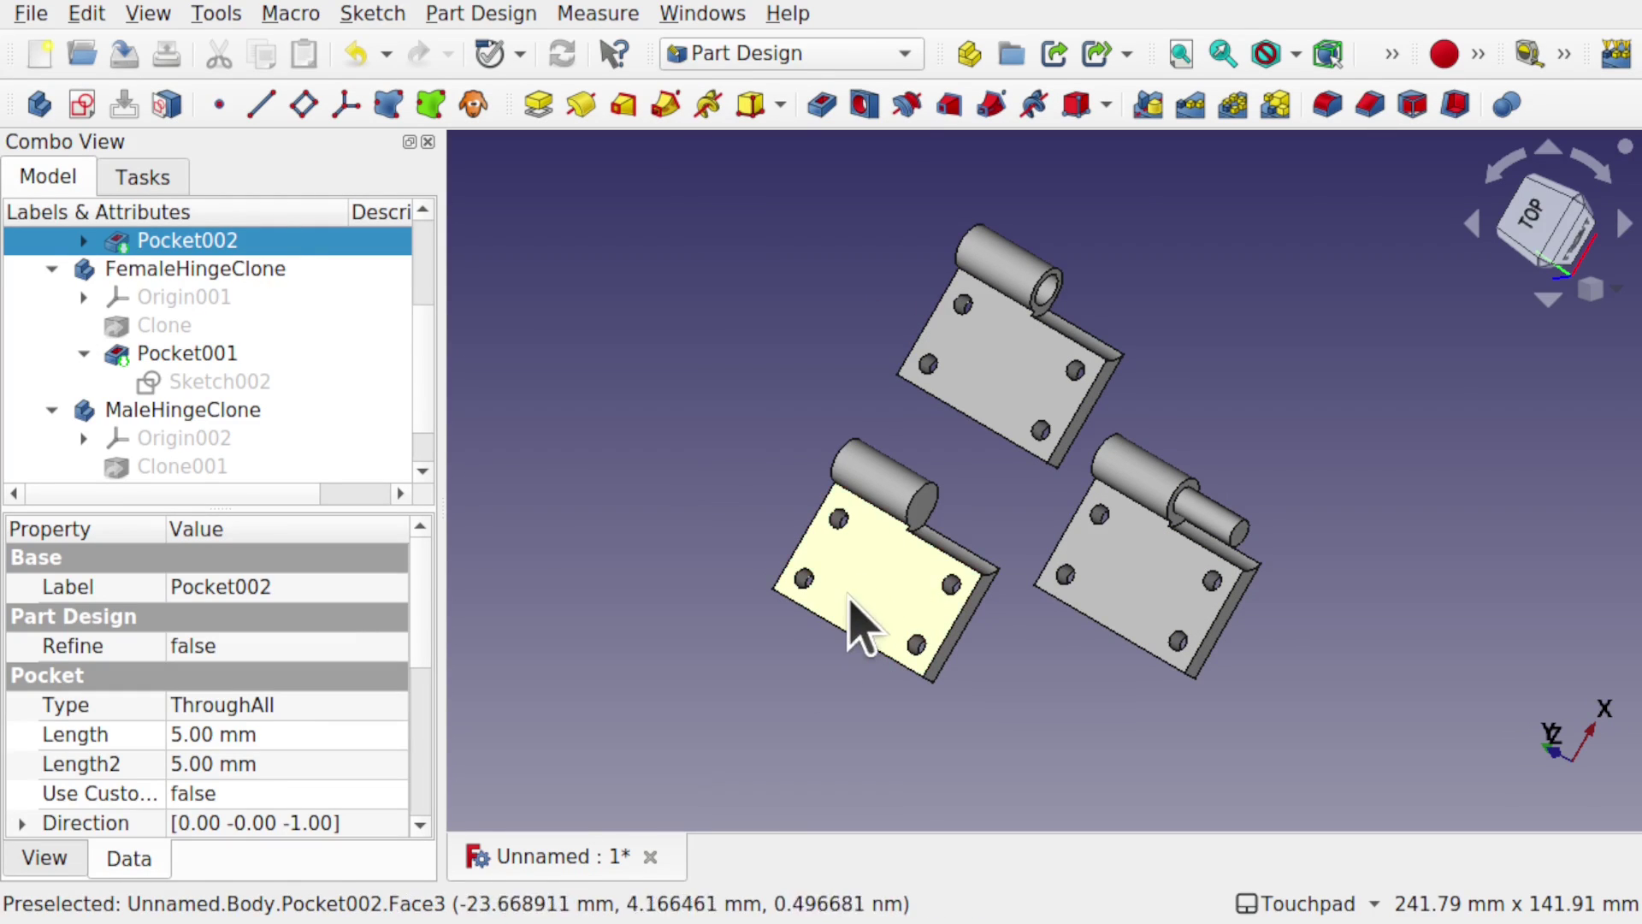
pyautogui.click(94, 104)
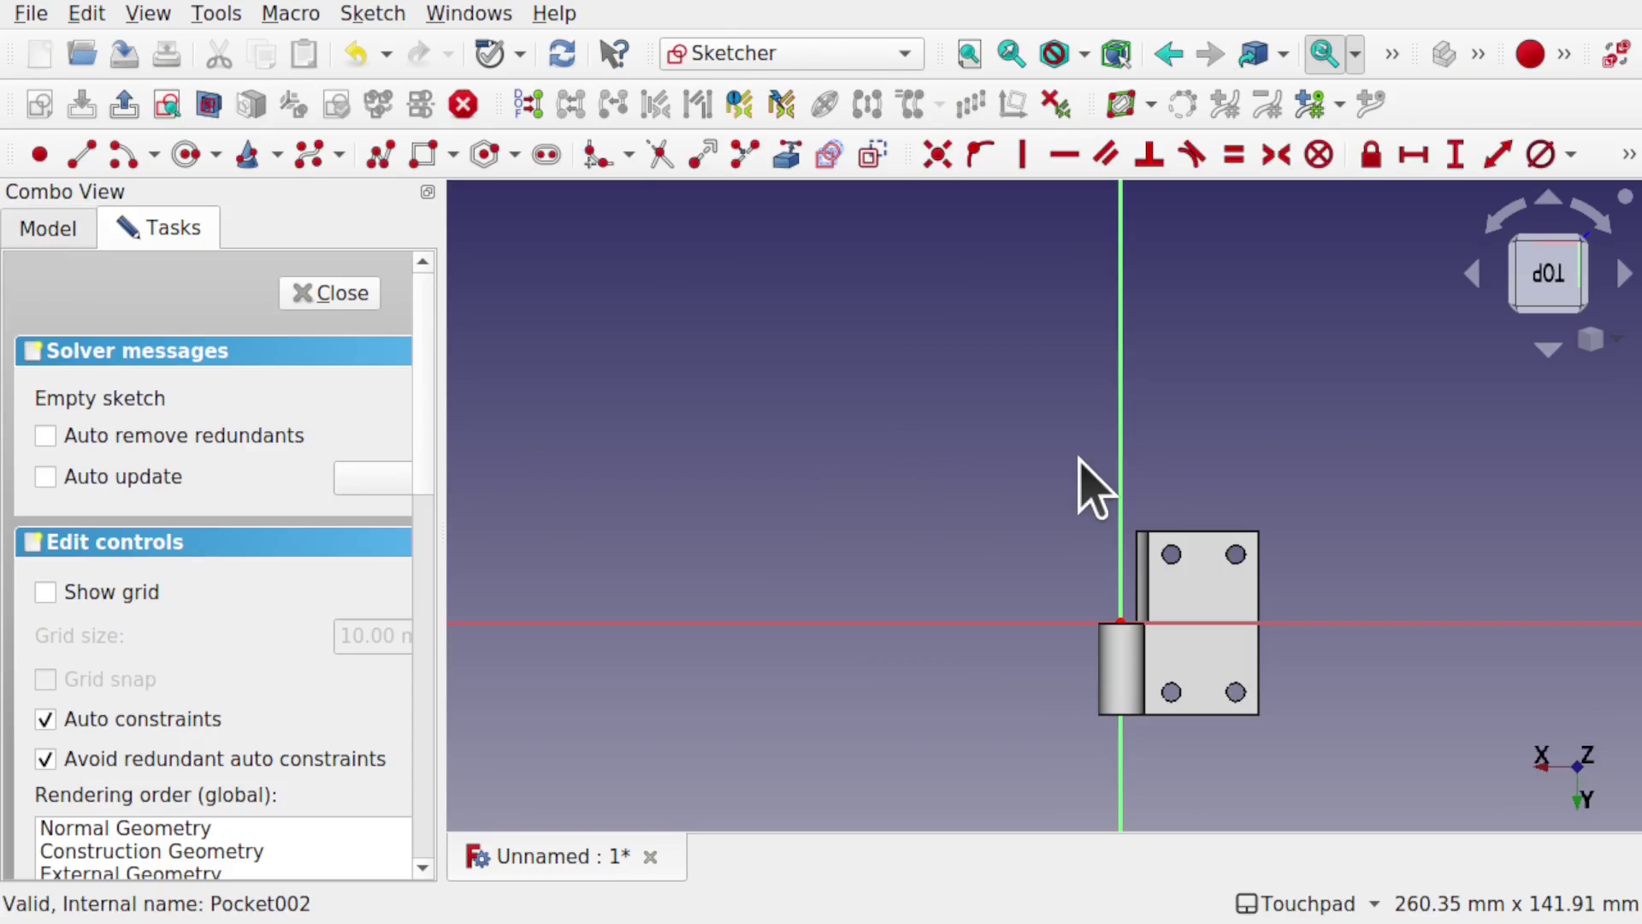
pyautogui.click(185, 154)
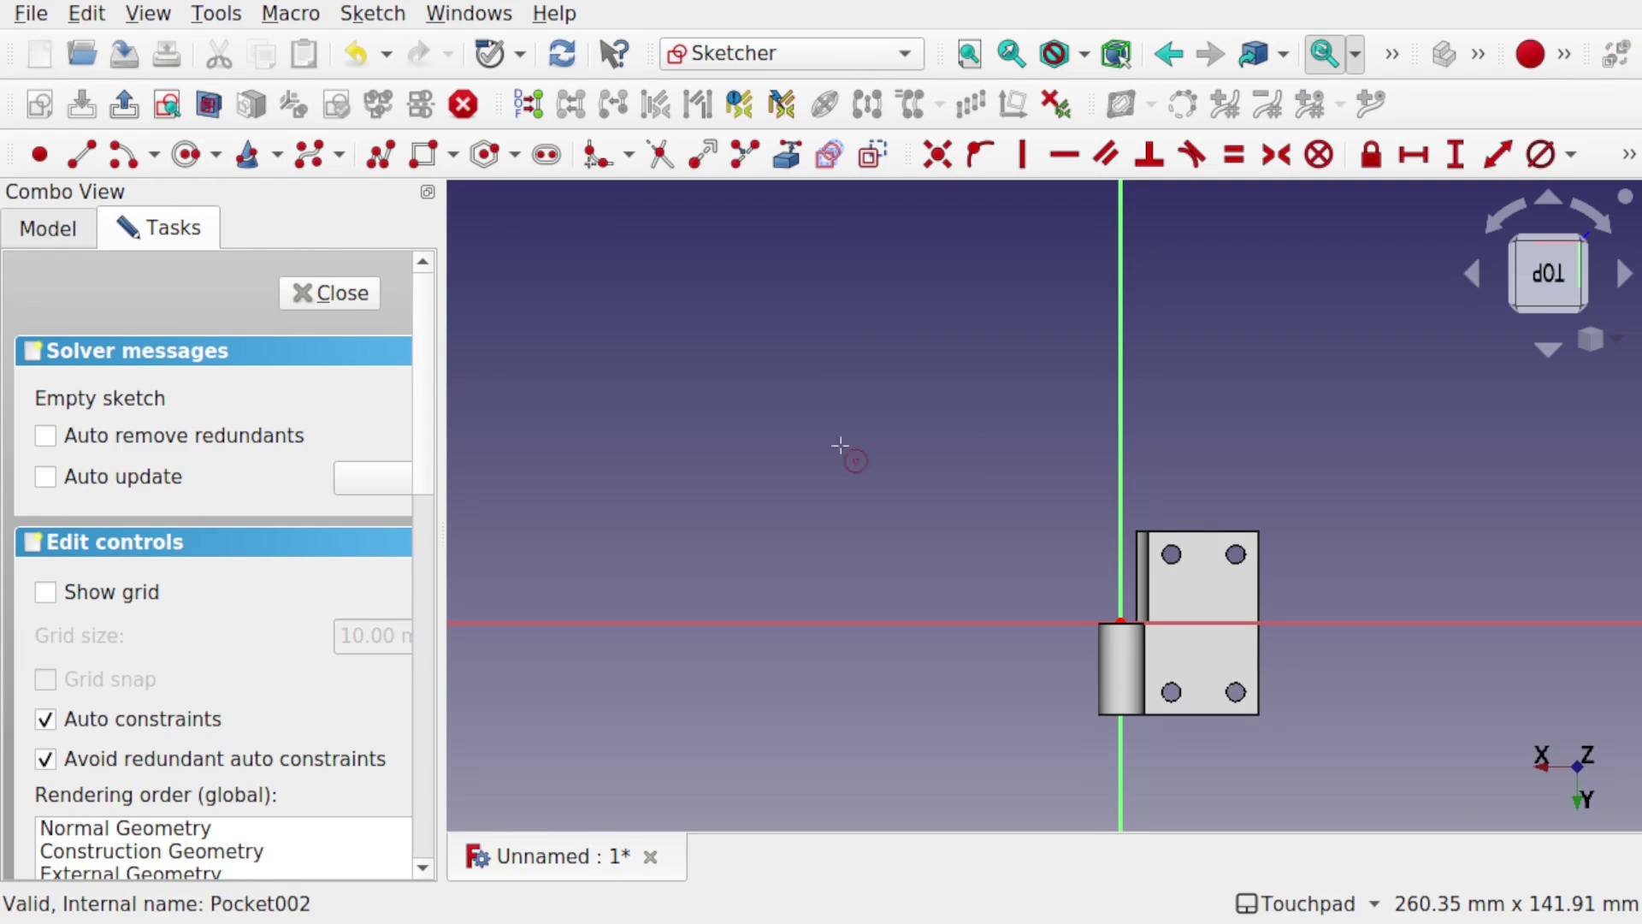
pyautogui.click(1193, 618)
pyautogui.click(1210, 634)
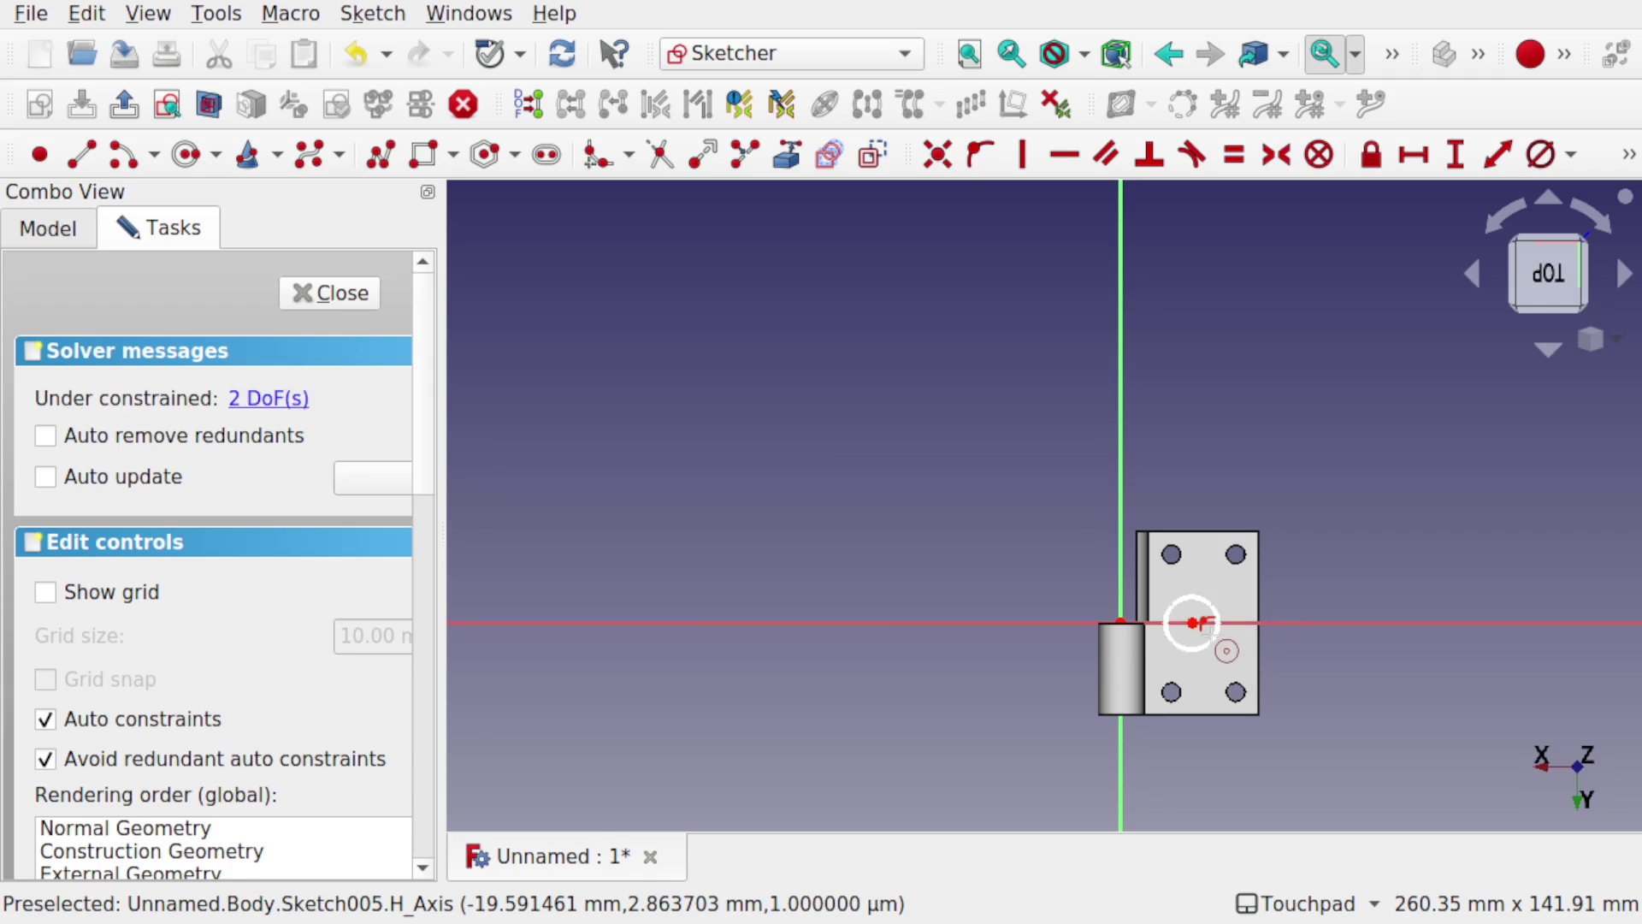
pyautogui.click(322, 295)
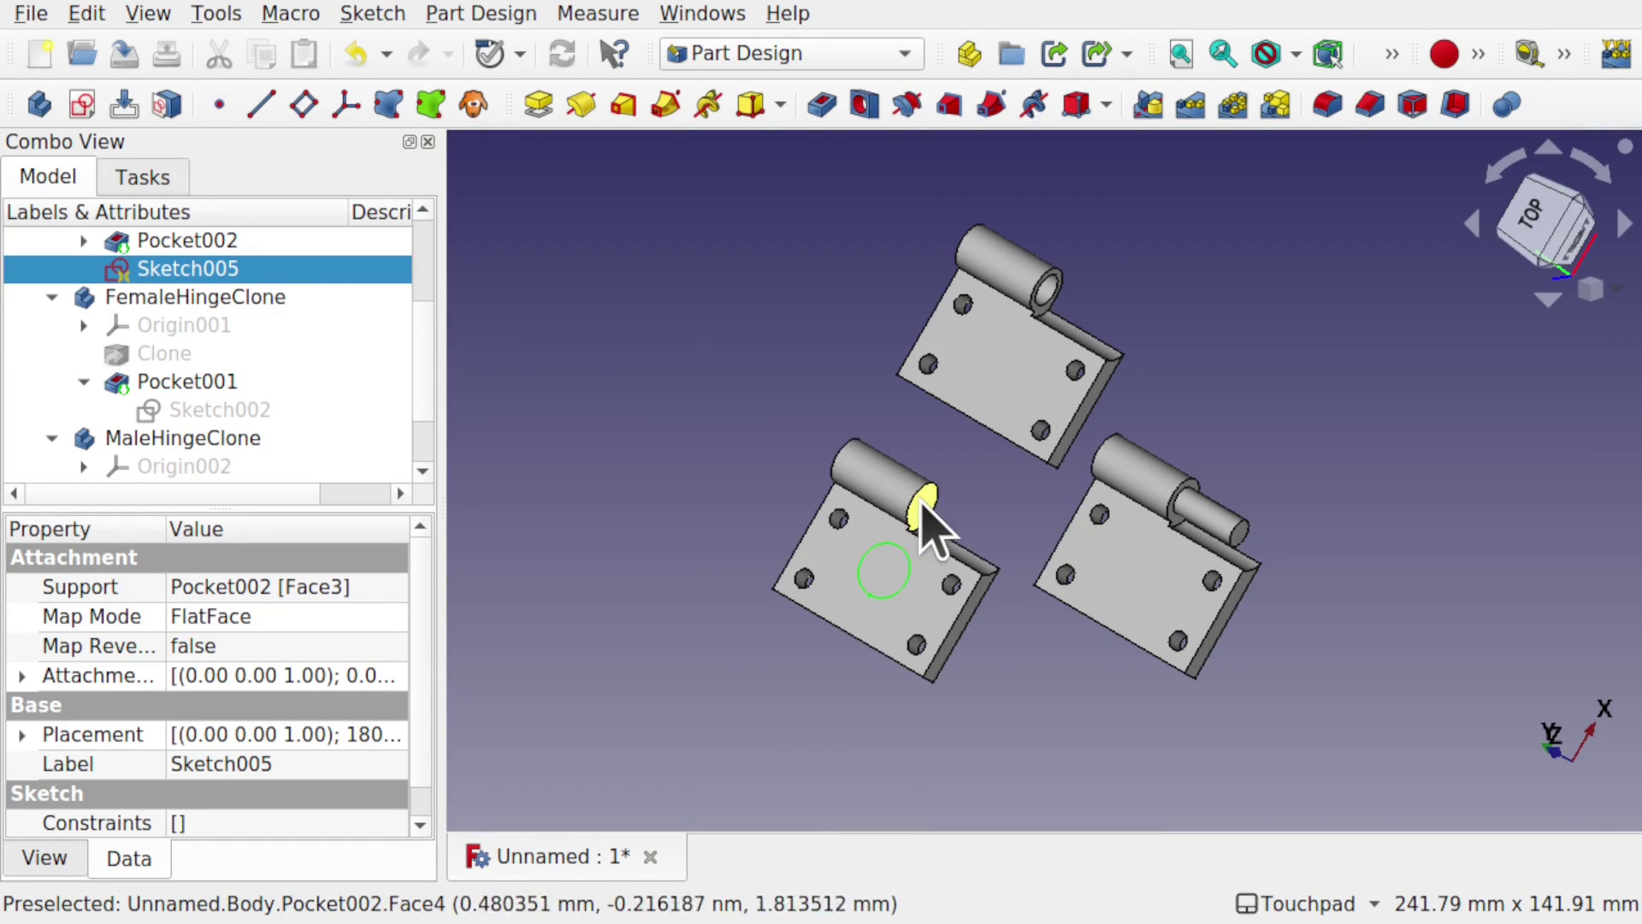
# Step: Pocket the central circle 5 mm deep into the template leaf and check the hole on both clones
pyautogui.click(821, 104)
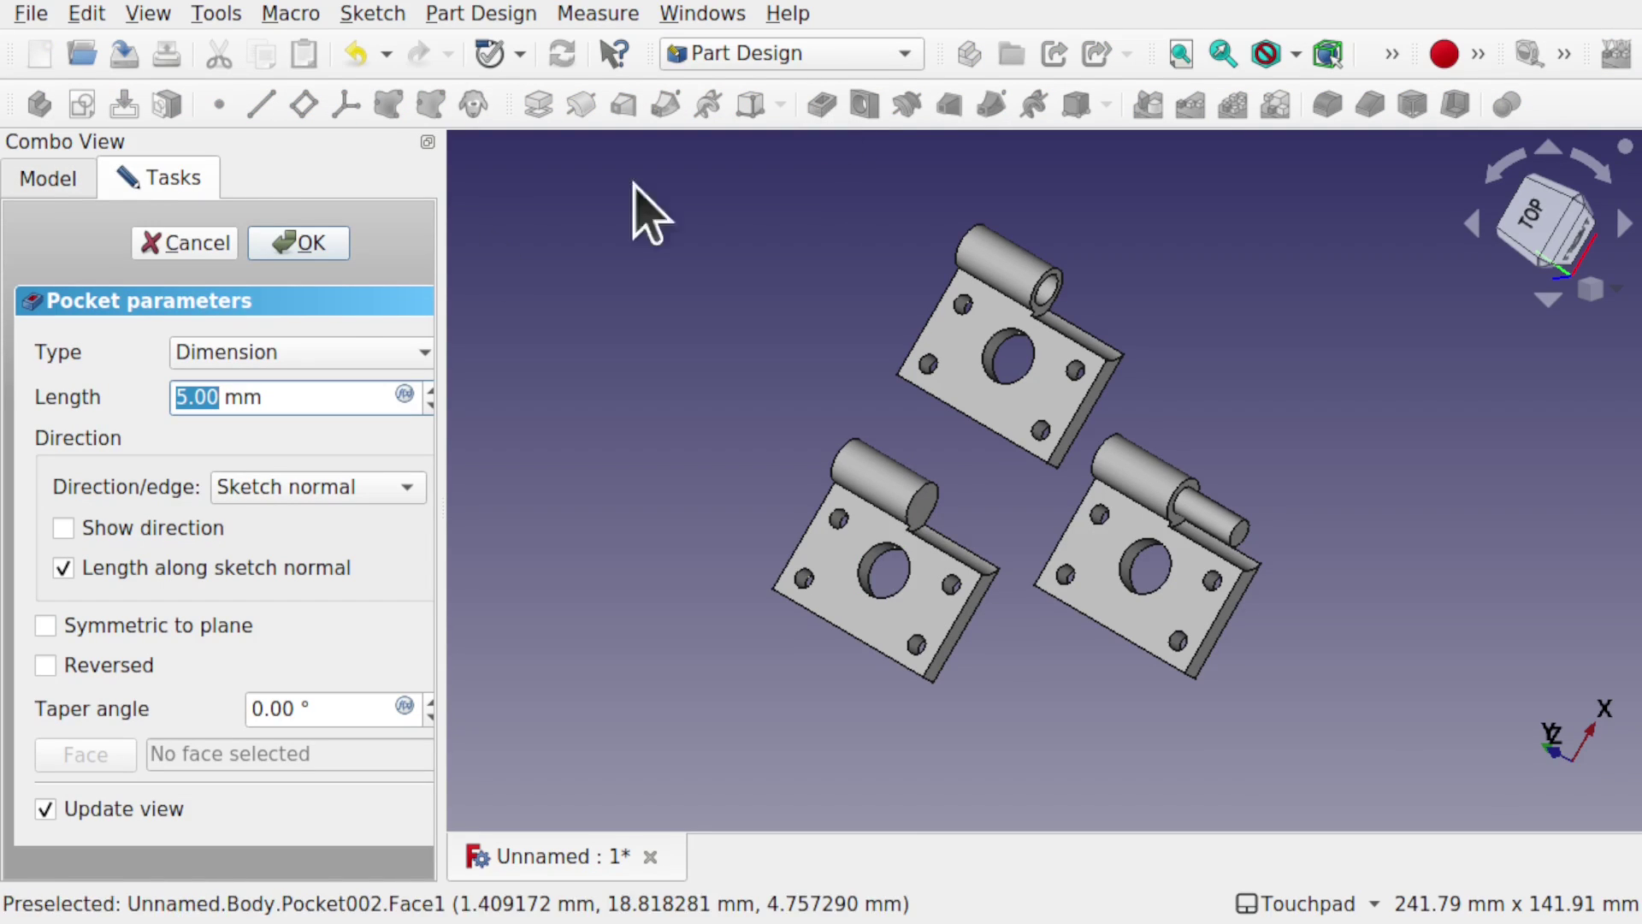
pyautogui.click(310, 246)
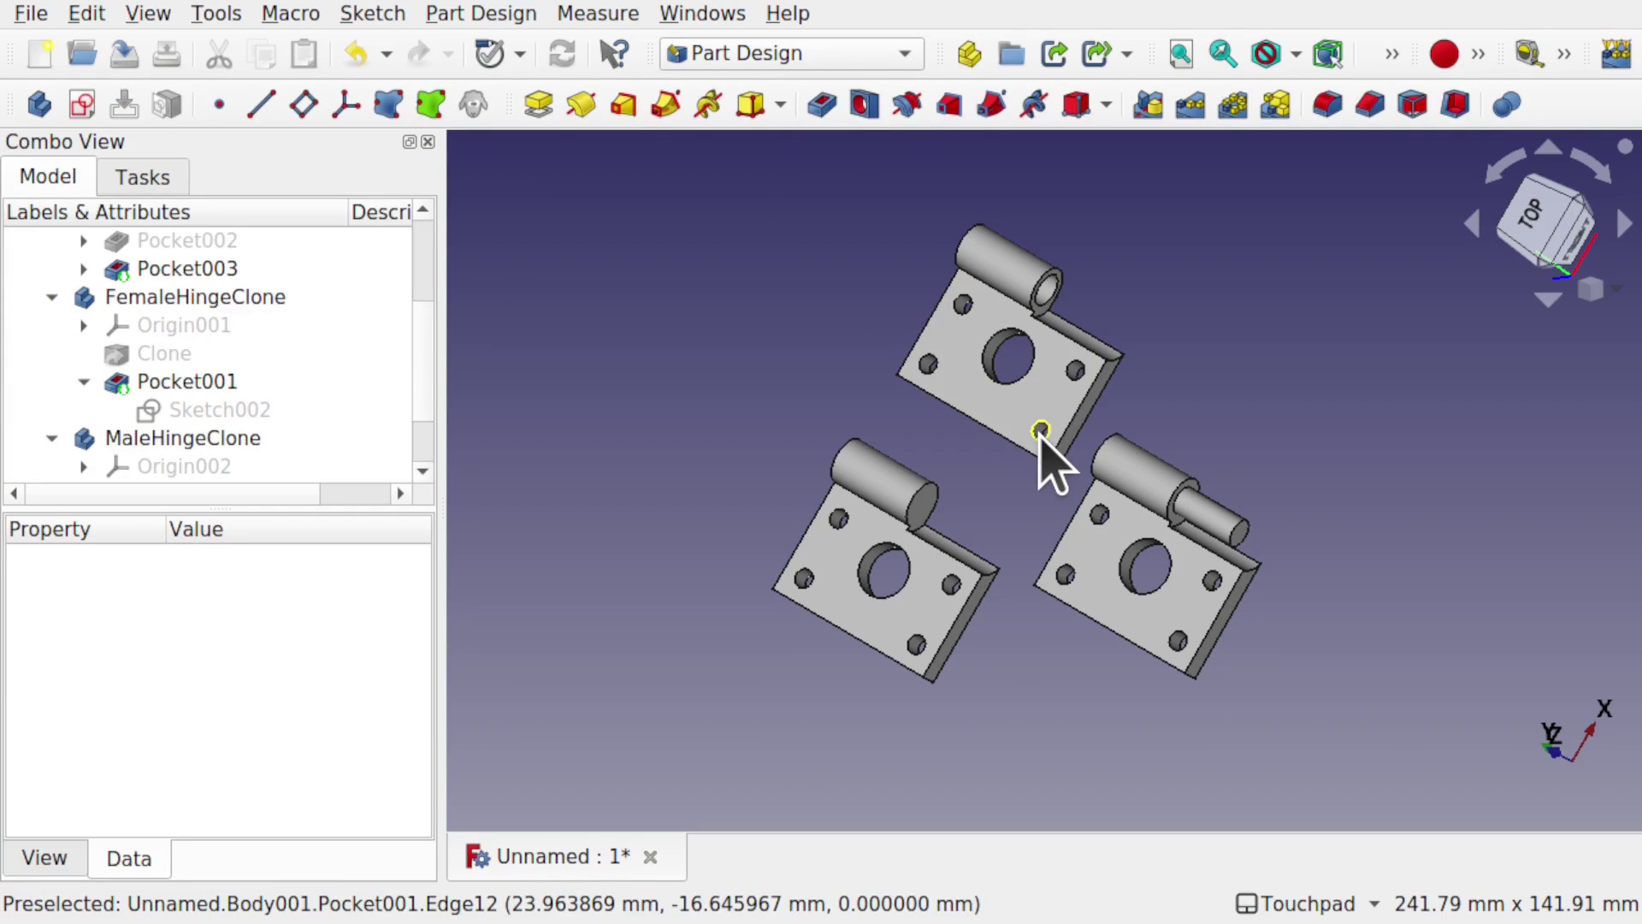
pyautogui.moveTo(1015, 509)
pyautogui.keyDown('alt'); pyautogui.mouseDown()
pyautogui.moveTo(875, 466)
pyautogui.moveTo(1018, 479)
pyautogui.mouseUp(); pyautogui.keyUp('alt')
pyautogui.scroll(5, 1022, 466)
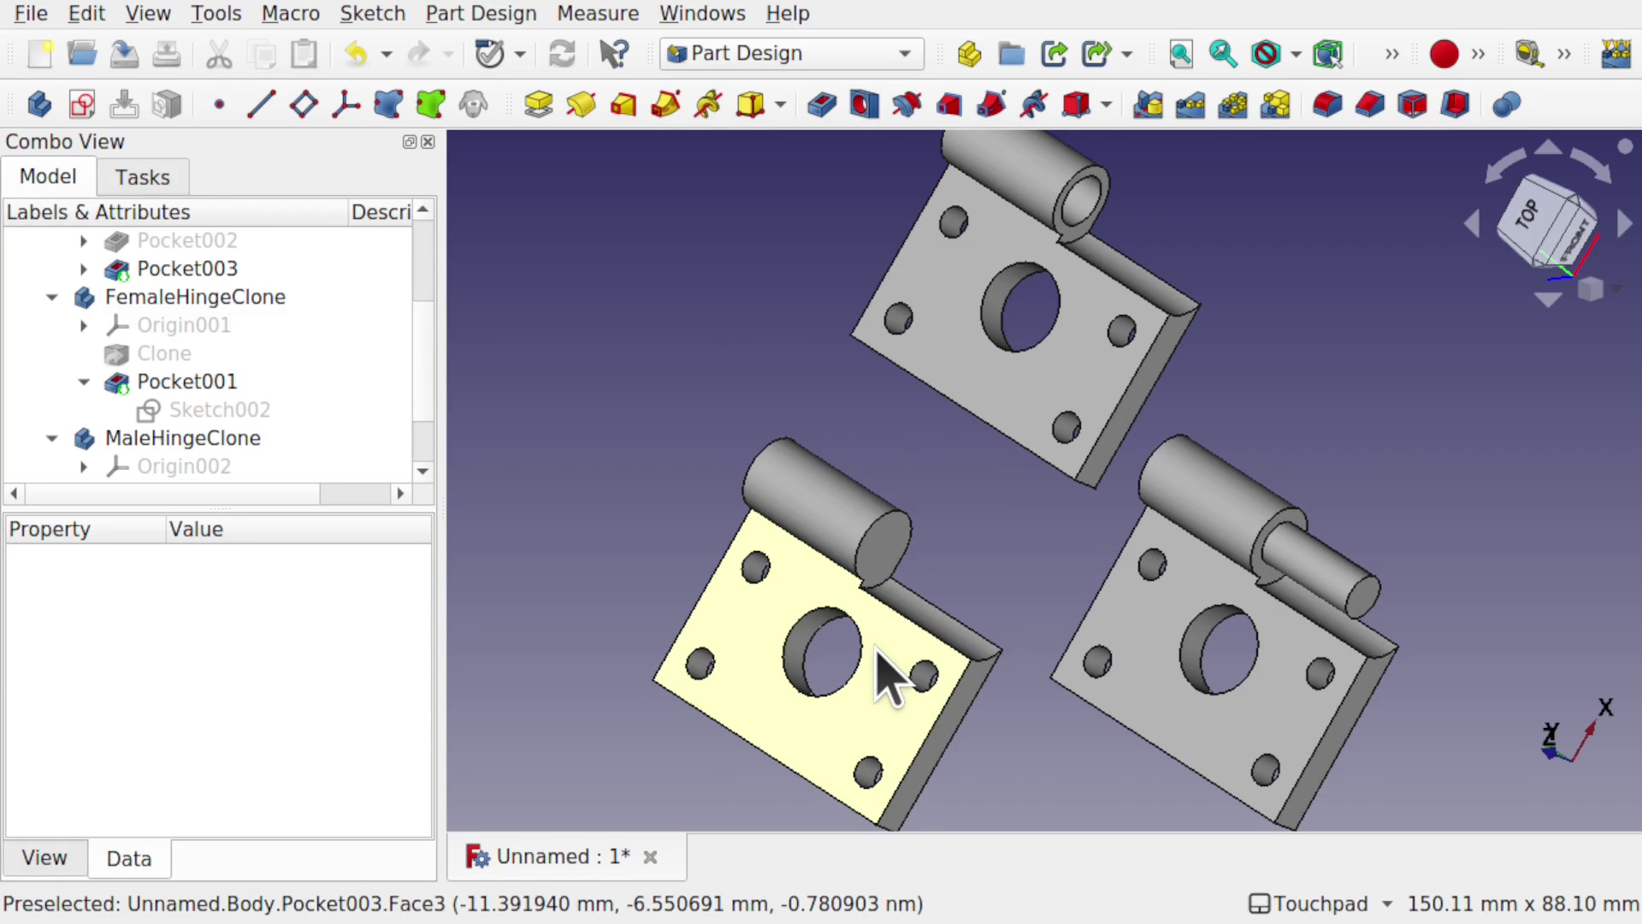
pyautogui.keyDown('alt'); pyautogui.moveTo(881, 671); pyautogui.dragTo(1099, 419); pyautogui.keyUp('alt')
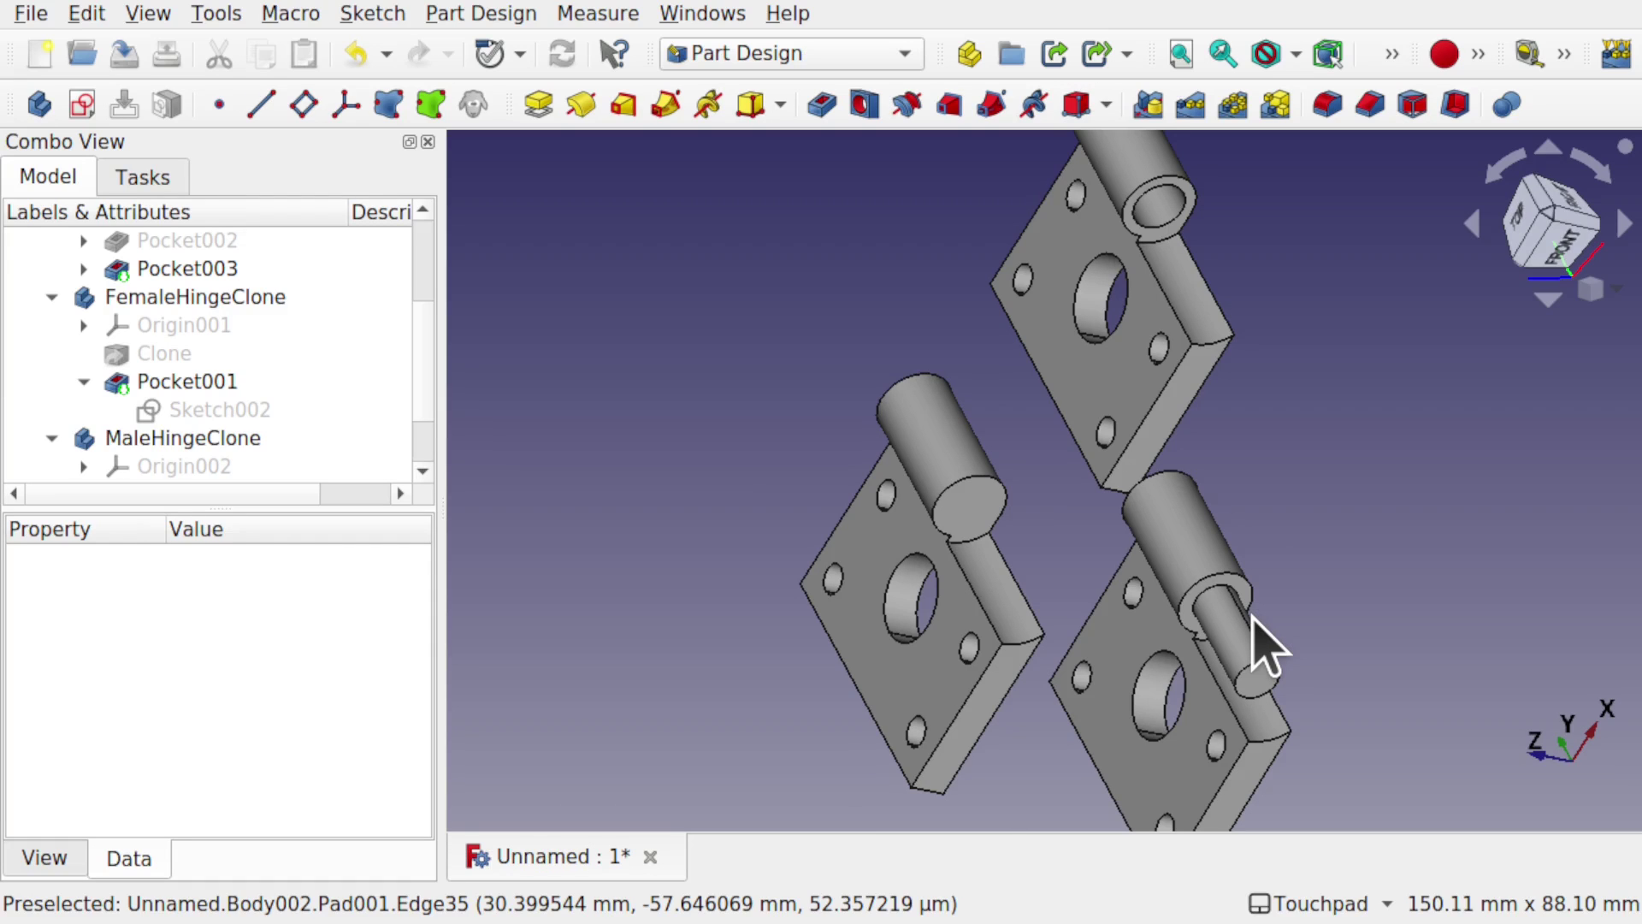
pyautogui.keyDown('alt'); pyautogui.moveTo(1265, 650); pyautogui.dragTo(1372, 483); pyautogui.keyUp('alt')
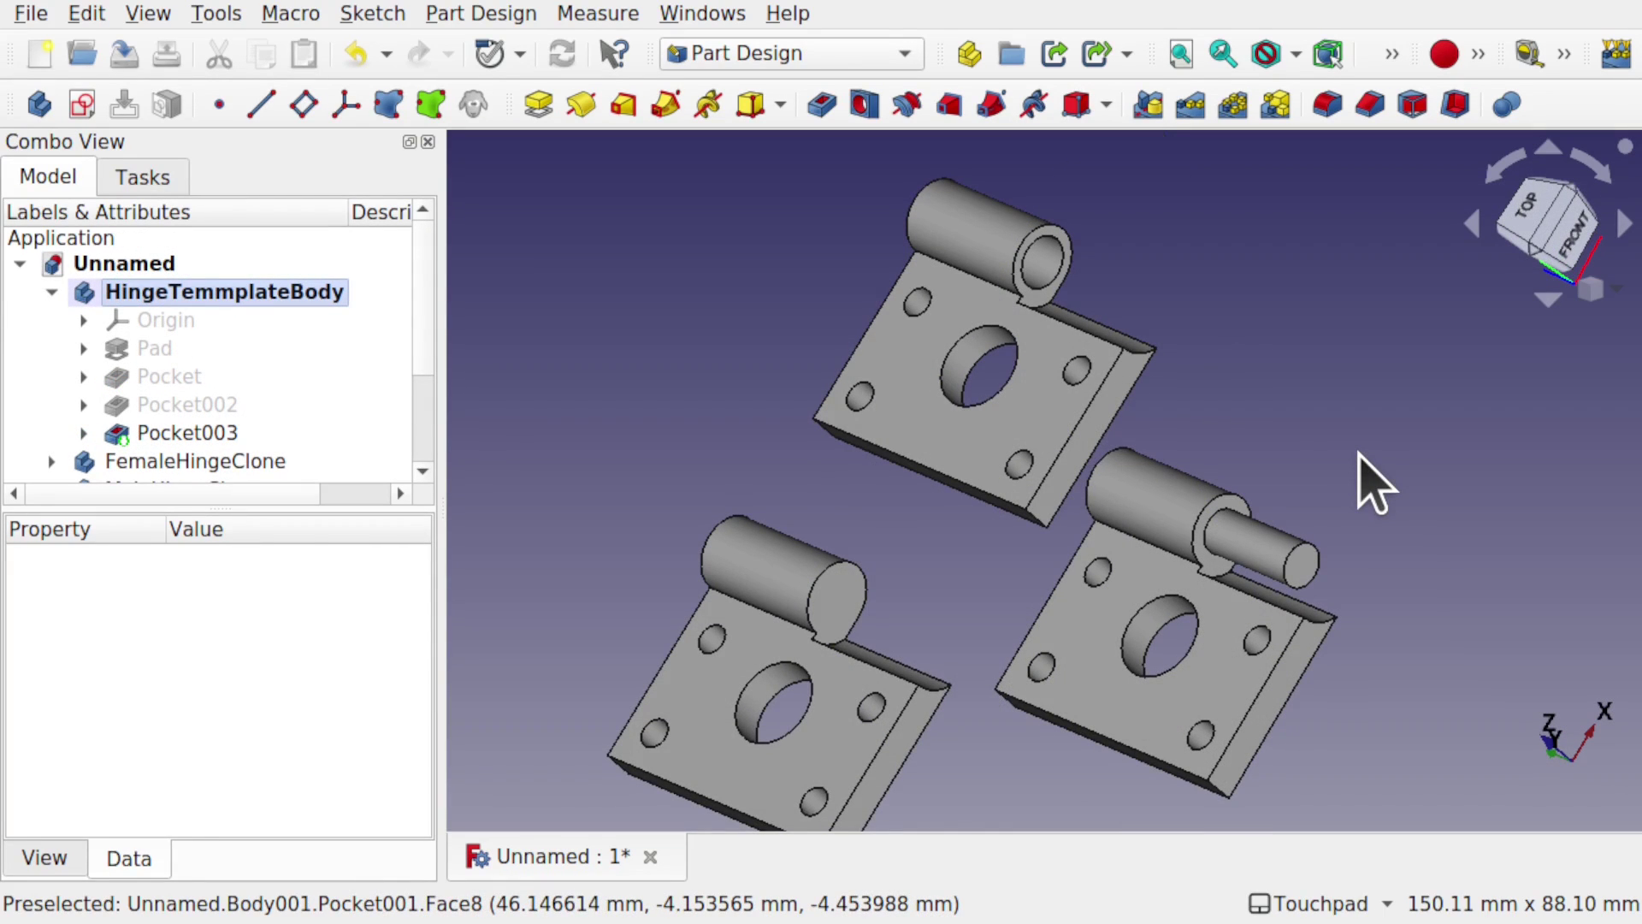